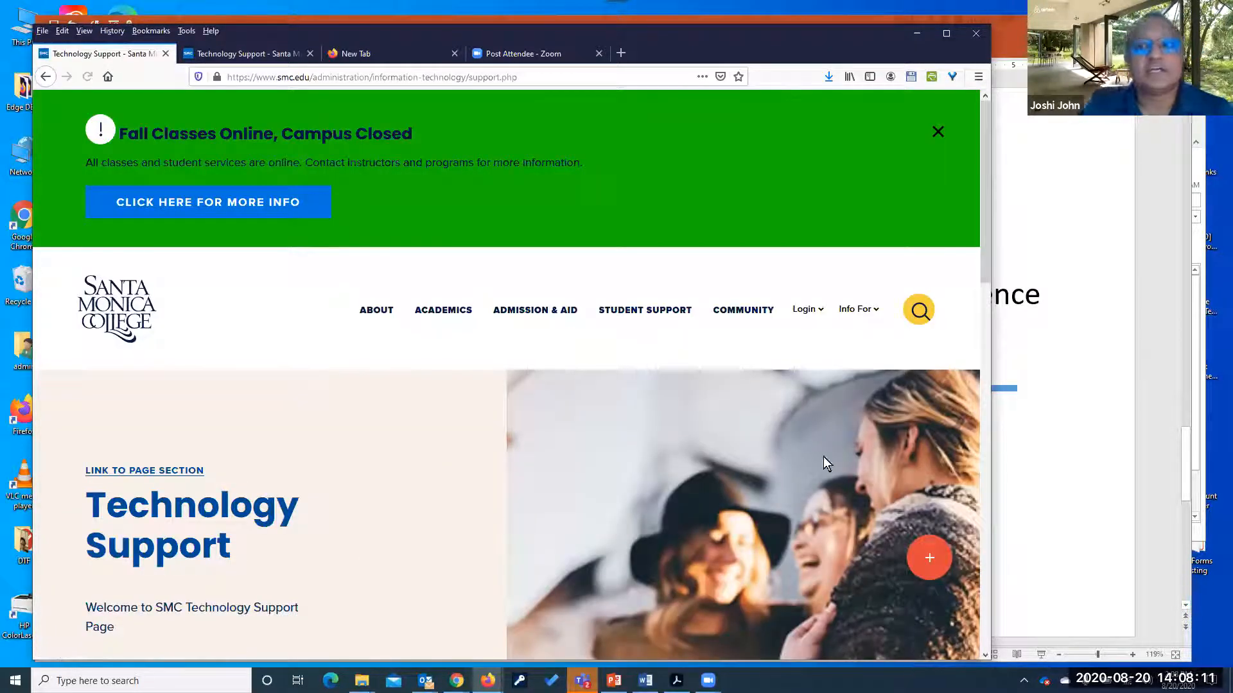
Widen the Firefox window and scroll down to the Adobe Sign section of Technology Support
{"action": "left_click_drag", "start_coordinate": [993, 459], "coordinate": [1081, 459]}
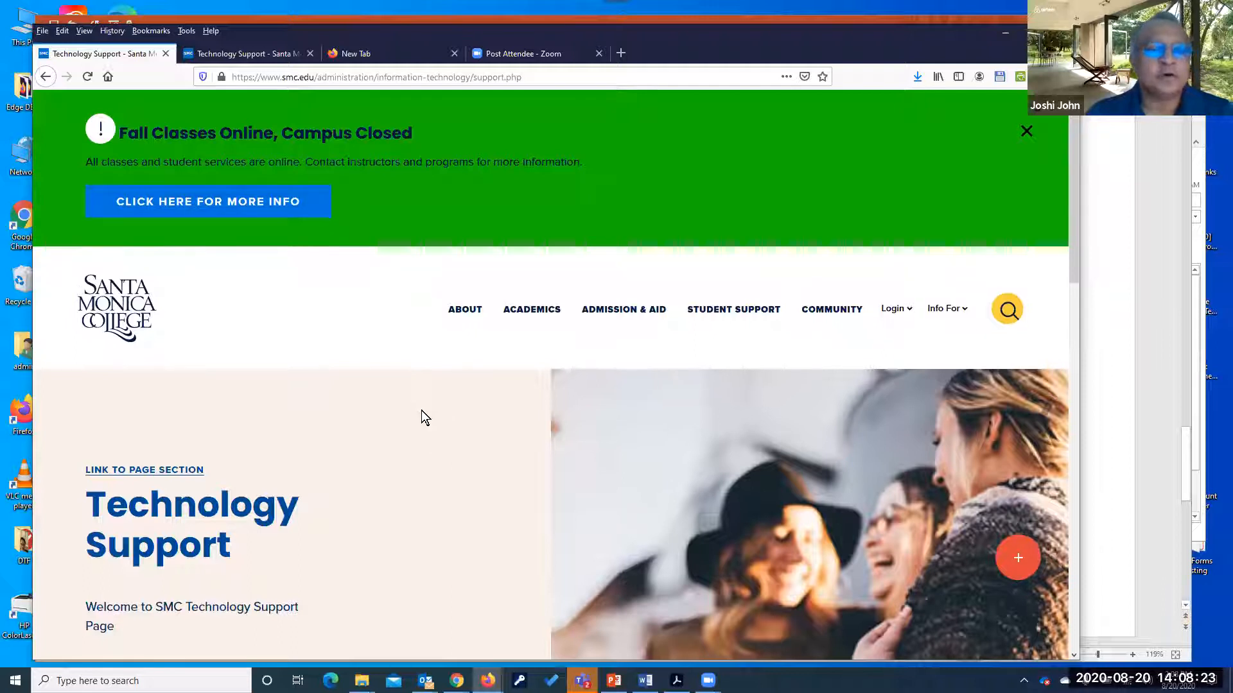
{"action": "scroll", "coordinate": [421, 410], "scroll_direction": "down", "scroll_amount": 3}
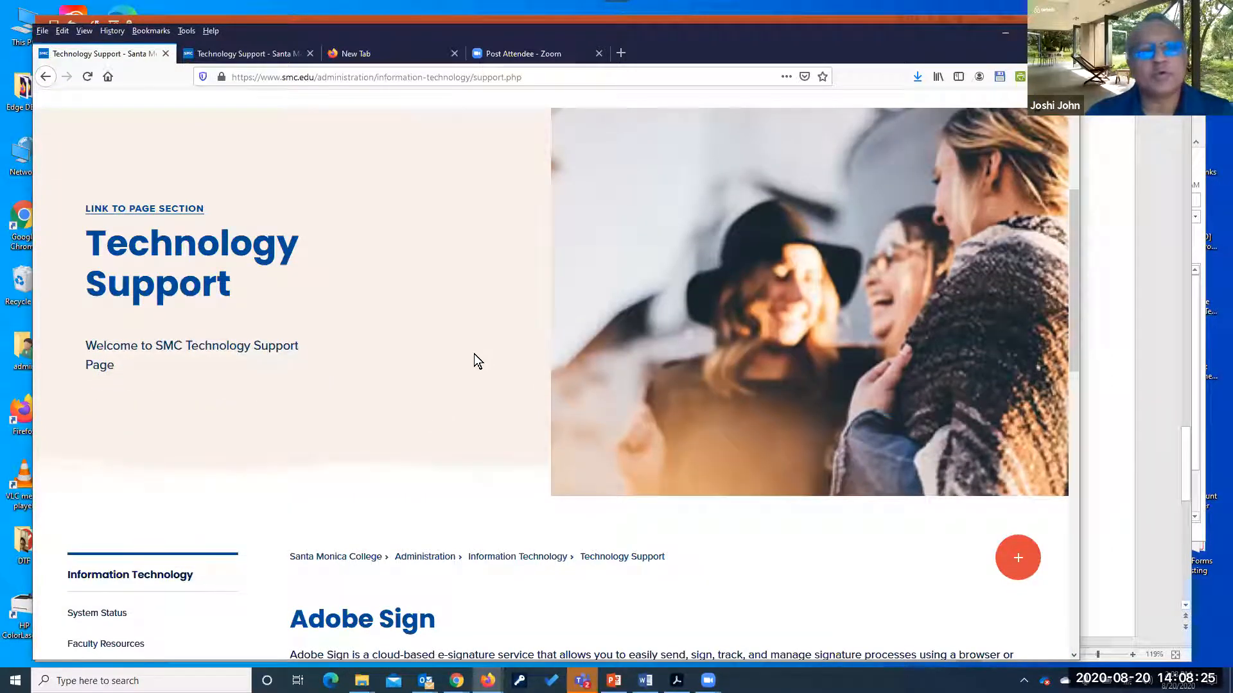
{"action": "scroll", "coordinate": [473, 353], "scroll_direction": "down", "scroll_amount": 3}
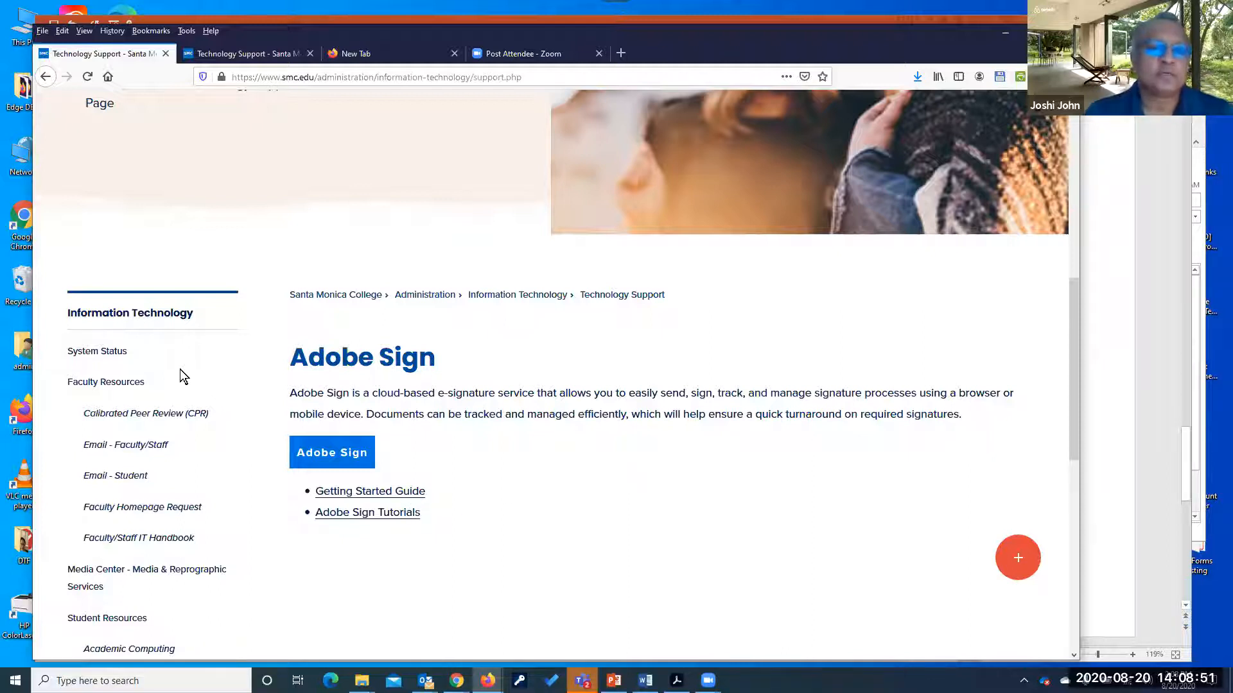
Launch Adobe Sign and sign in with your college email through the Company or School Account
{"action": "left_click", "coordinate": [335, 455]}
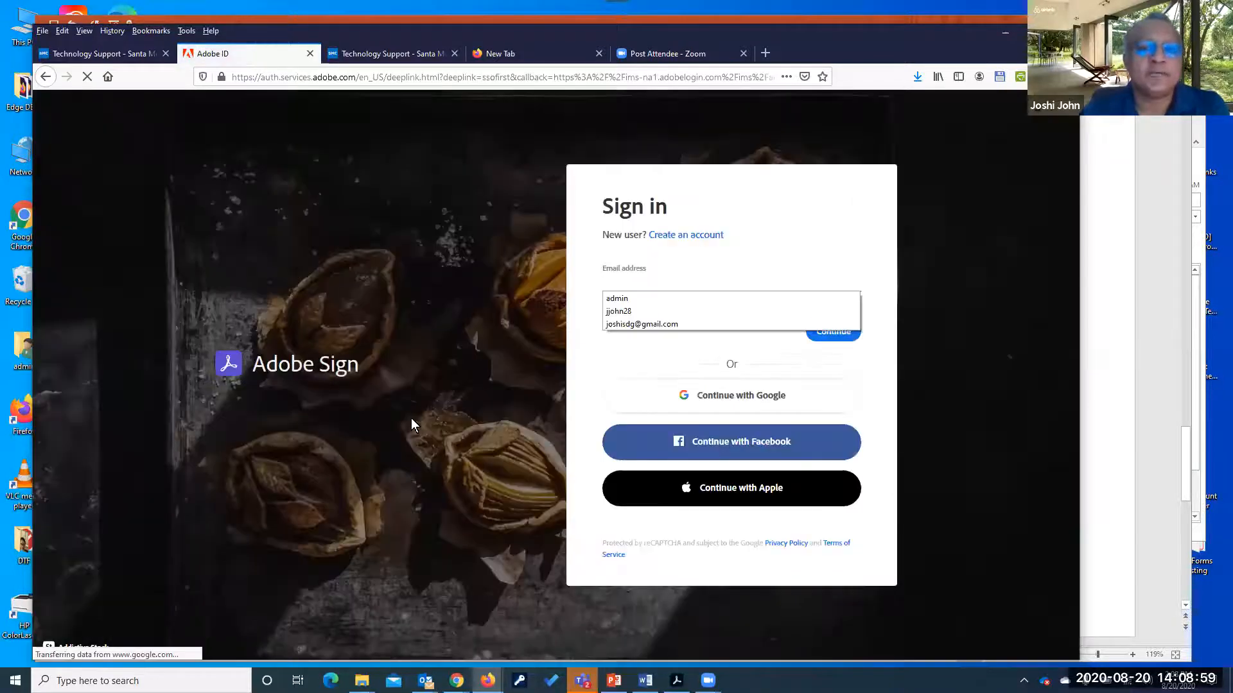
{"action": "left_click", "coordinate": [633, 283]}
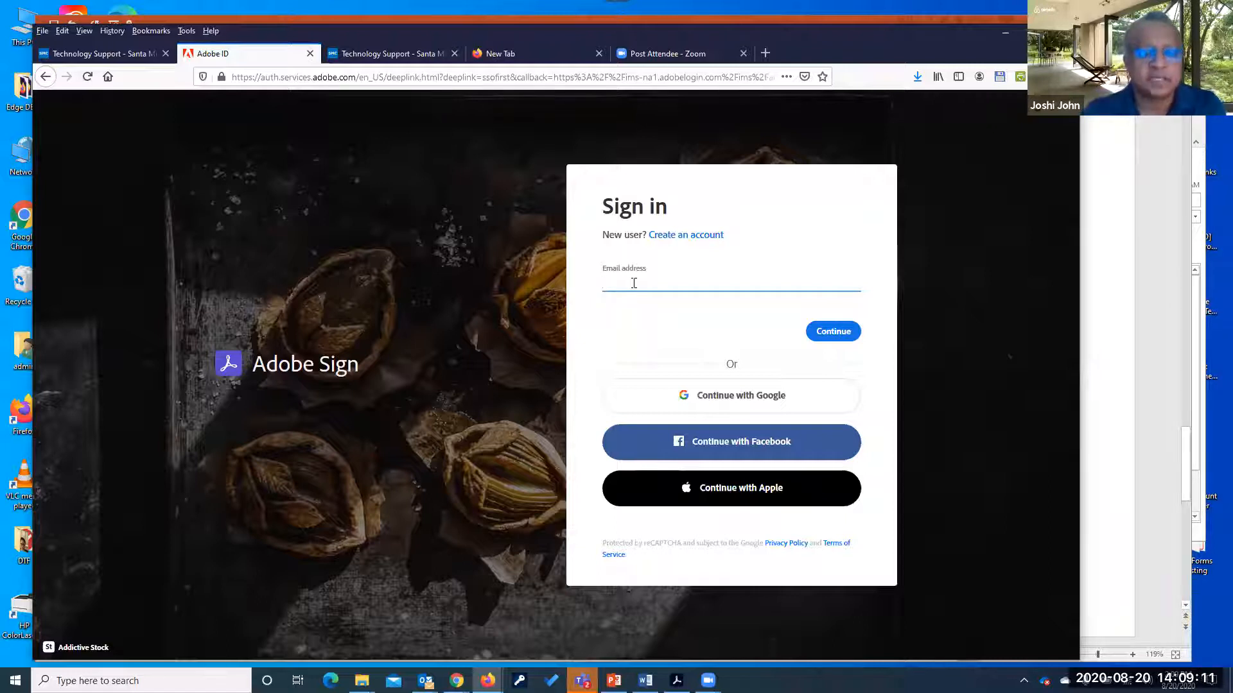
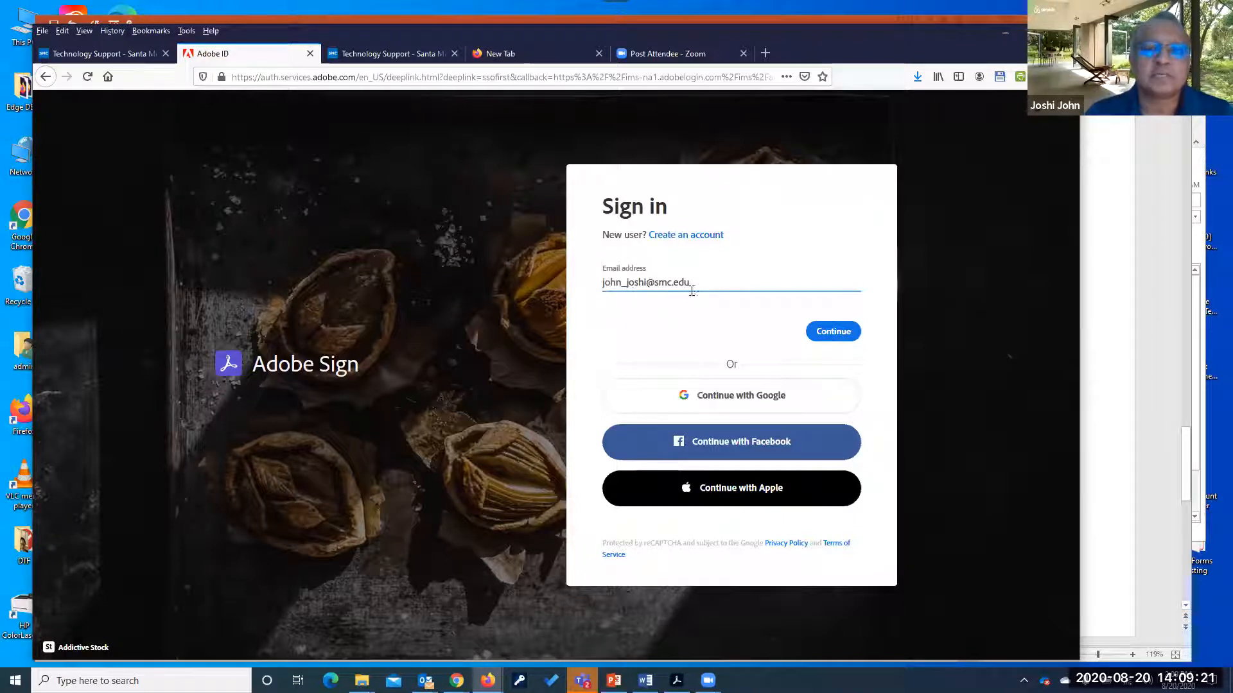
{"action": "left_click", "coordinate": [835, 333]}
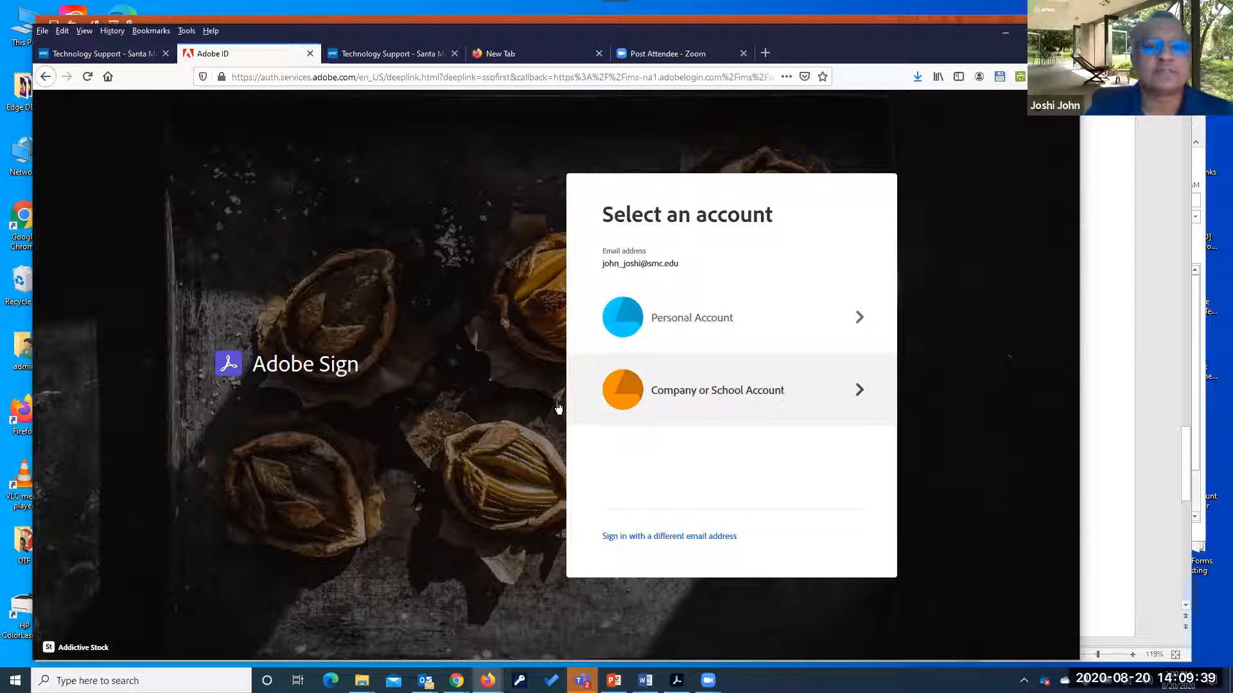
{"action": "left_click", "coordinate": [733, 397]}
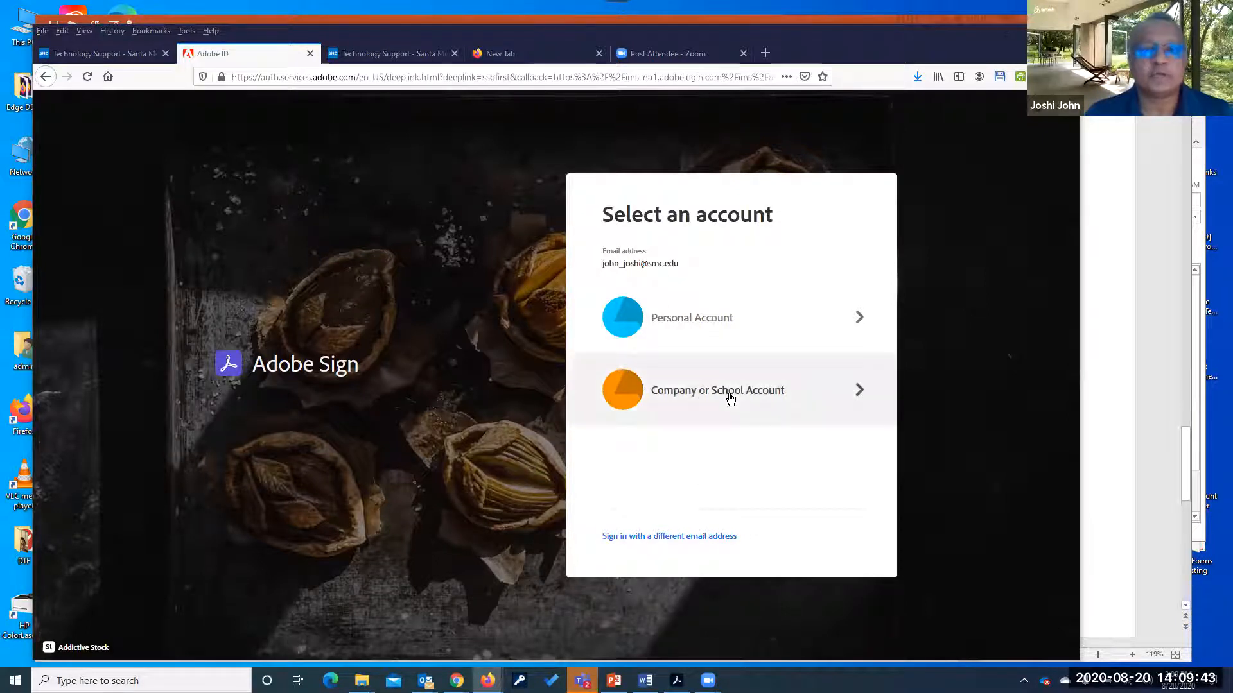
{"action": "left_click", "coordinate": [730, 398]}
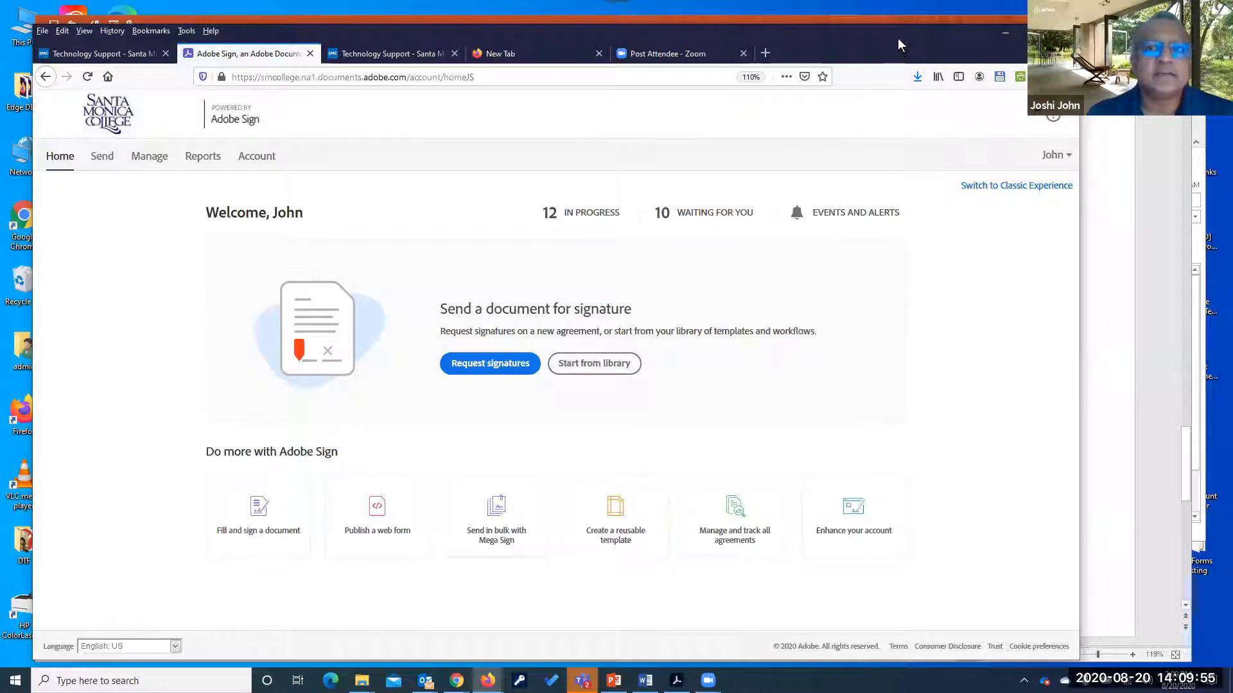
{"action": "left_click_drag", "start_coordinate": [899, 36], "coordinate": [924, 44]}
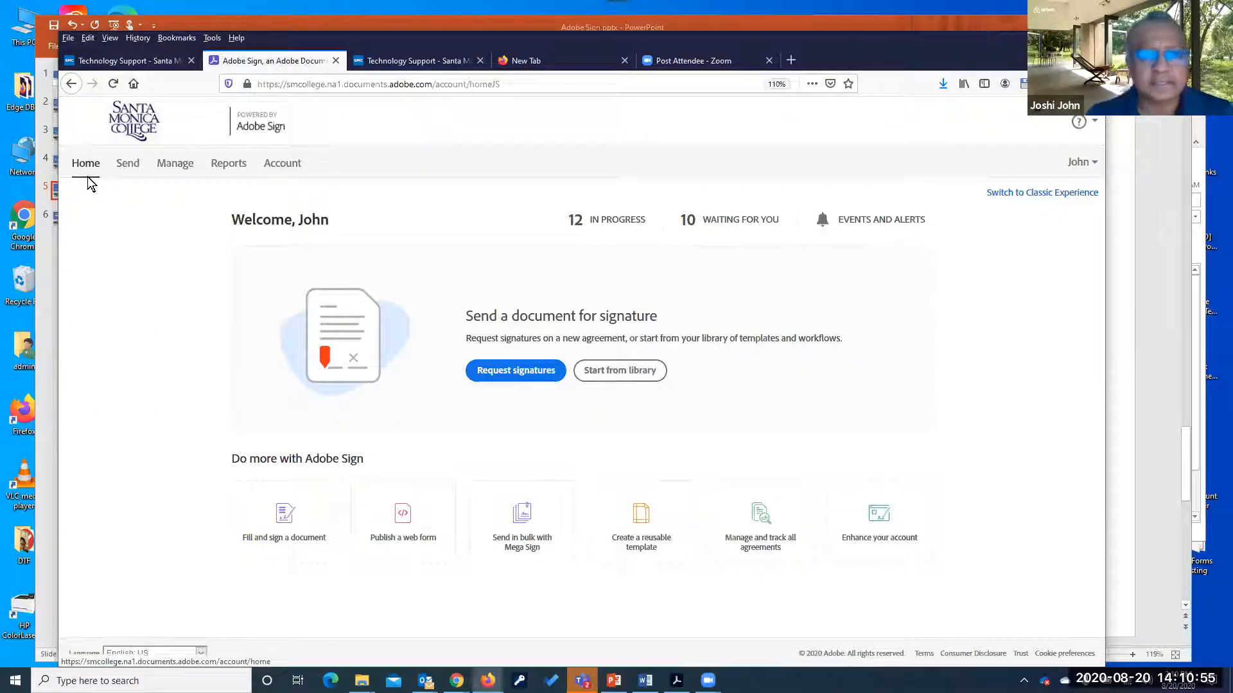
{"action": "left_click", "coordinate": [129, 168]}
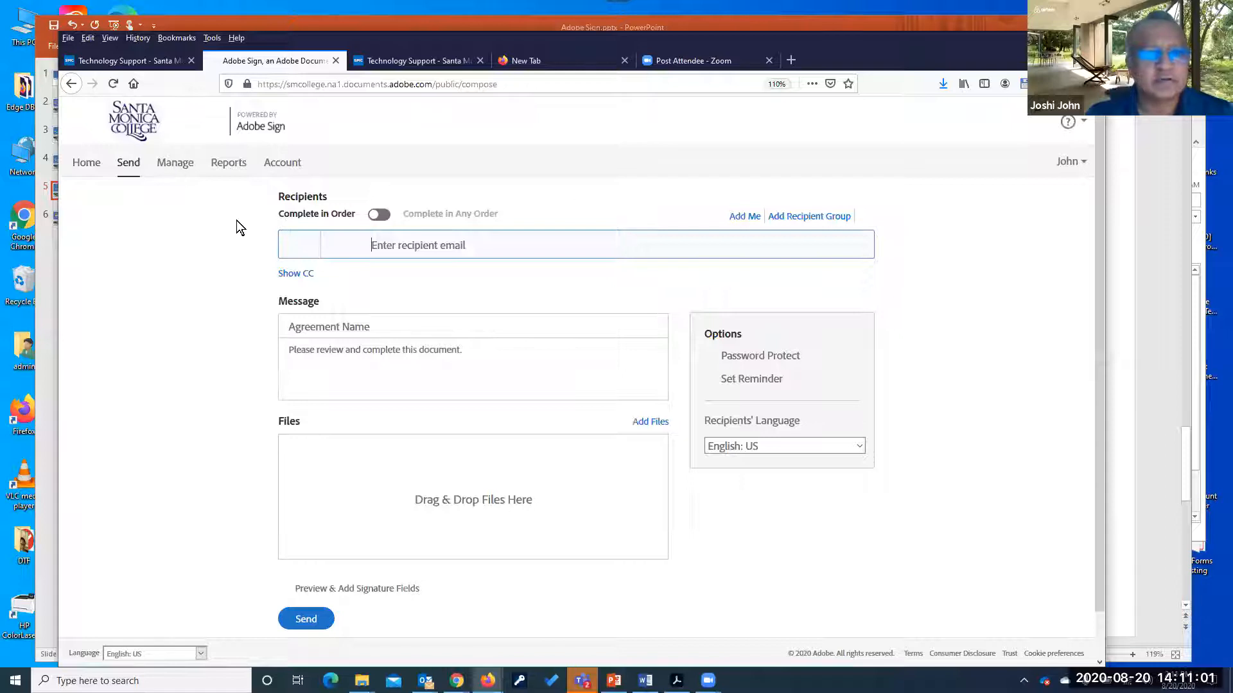
Look over the Manage tab, return Home, and open Start from library to see recent templates
{"action": "left_click", "coordinate": [176, 168]}
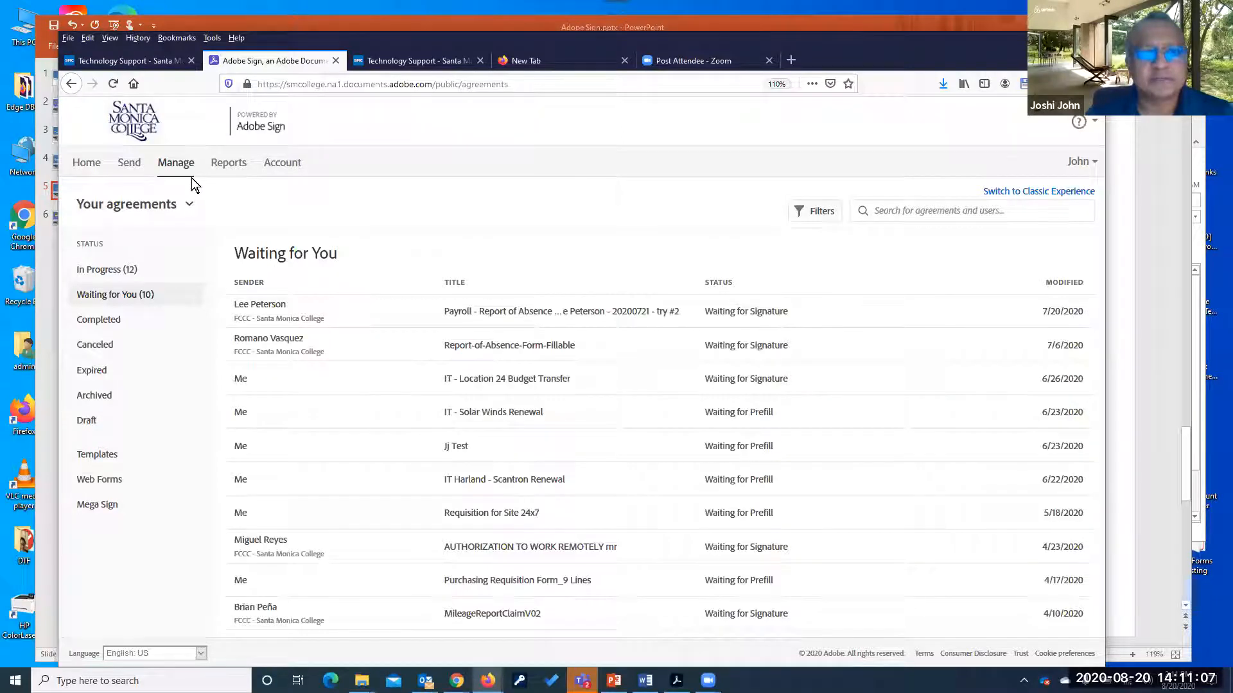
{"action": "left_click", "coordinate": [85, 166]}
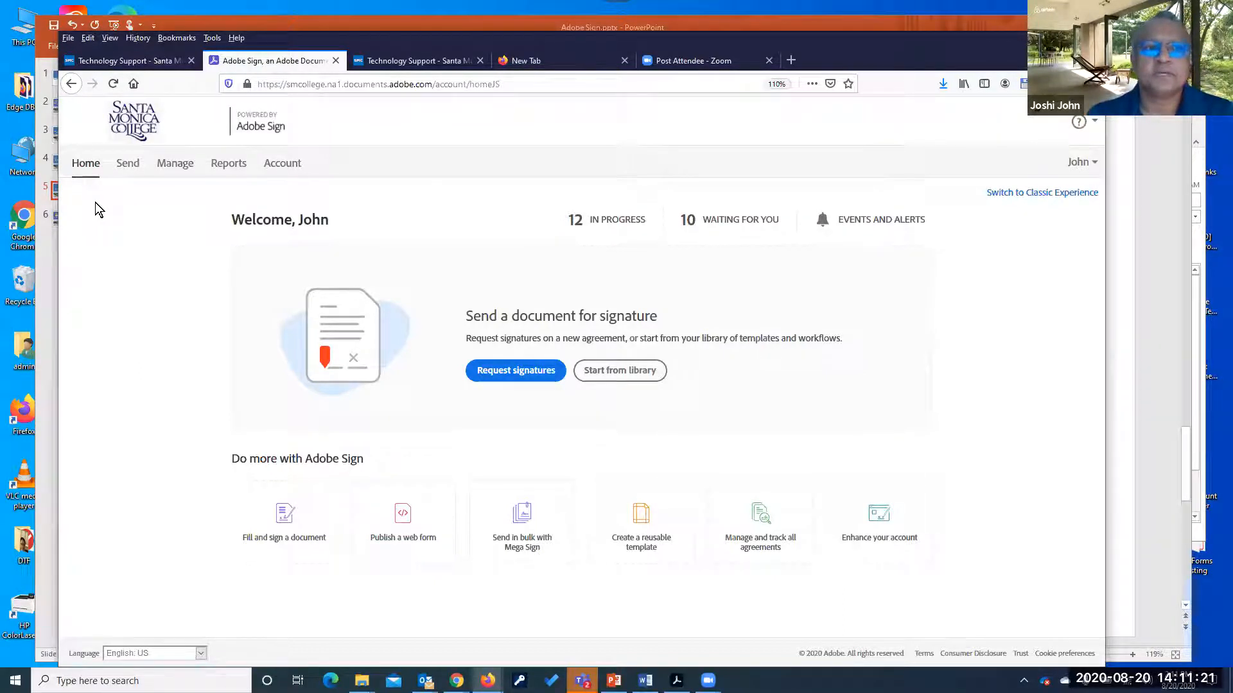
{"action": "left_click", "coordinate": [629, 375]}
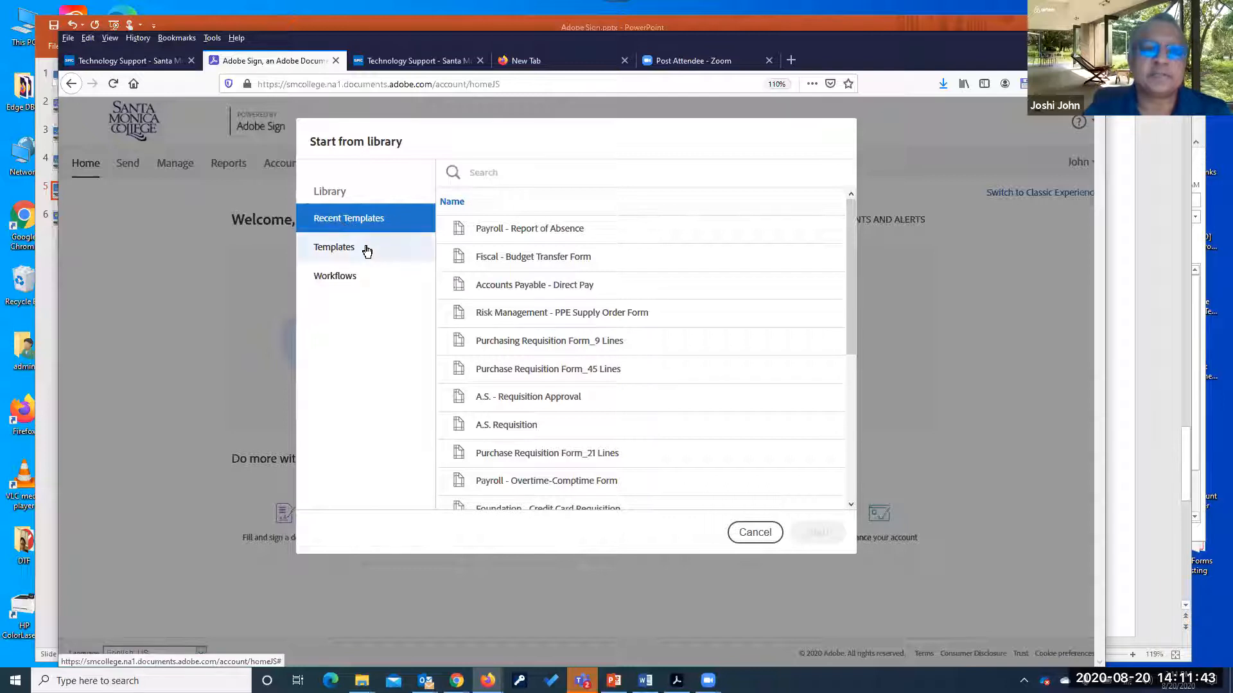
Switch the library from Templates to Workflows and sort them by Name ascending
{"action": "left_click", "coordinate": [342, 254]}
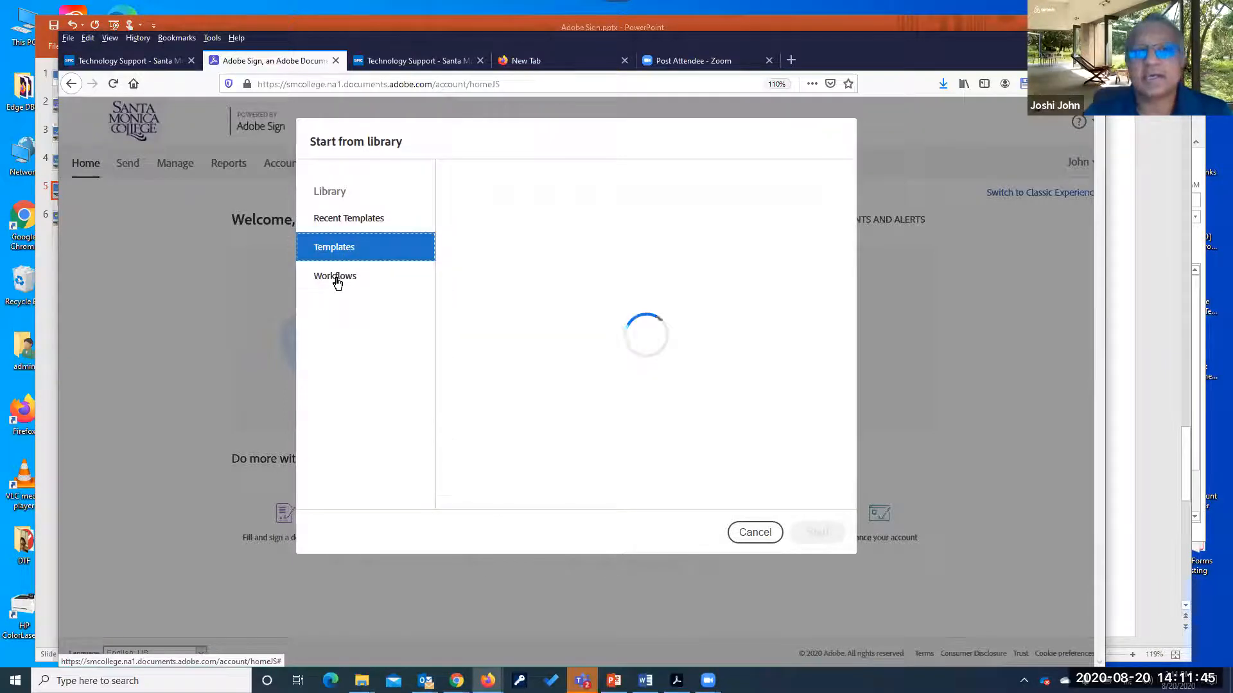
{"action": "left_click", "coordinate": [337, 282]}
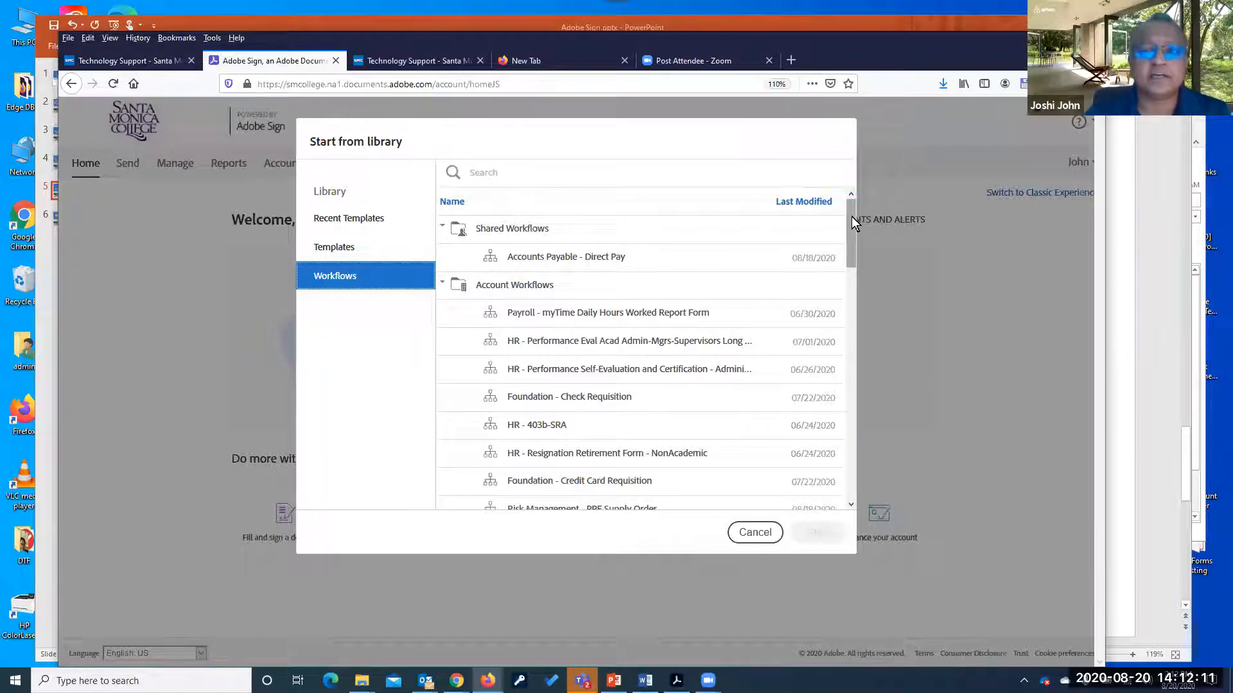
{"action": "left_click_drag", "start_coordinate": [851, 225], "coordinate": [850, 184]}
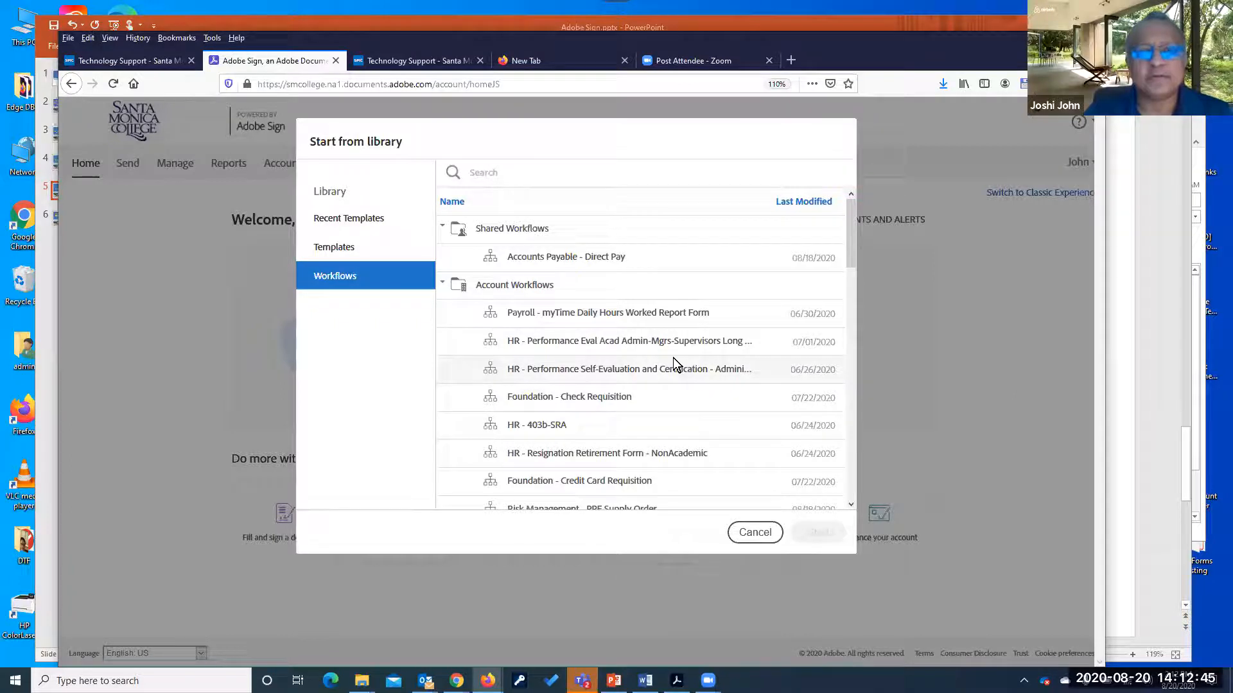
{"action": "left_click", "coordinate": [454, 205]}
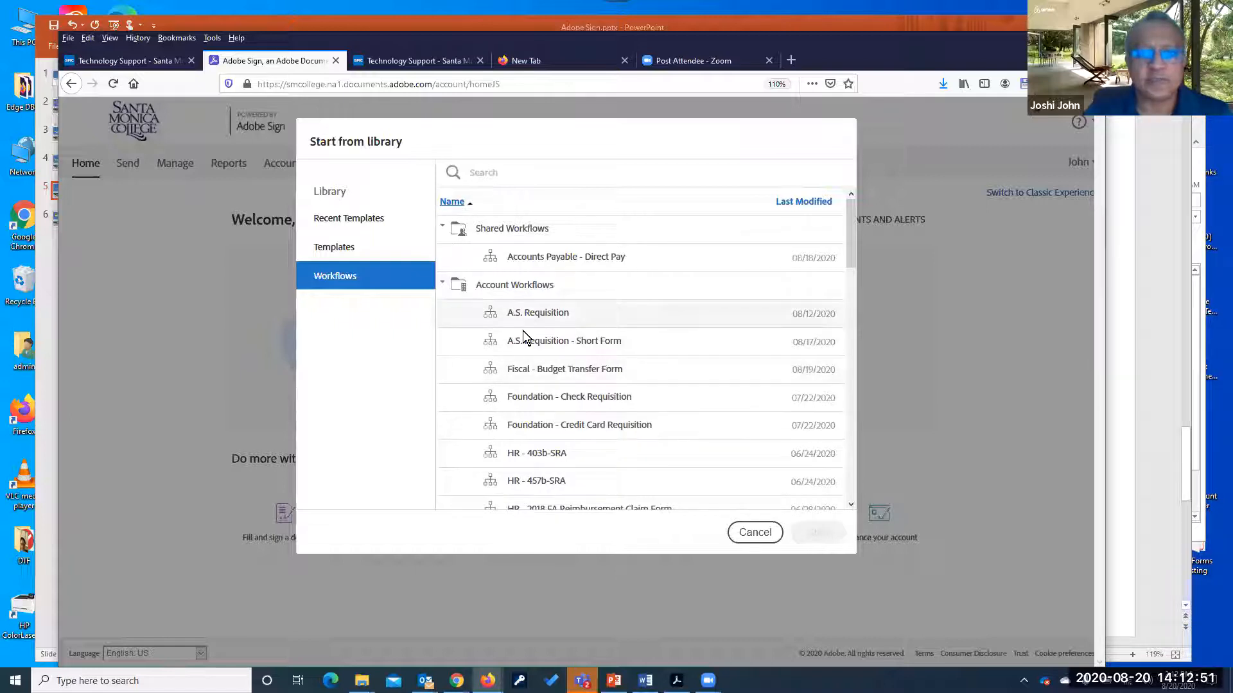
{"action": "left_click_drag", "start_coordinate": [848, 232], "coordinate": [607, 270]}
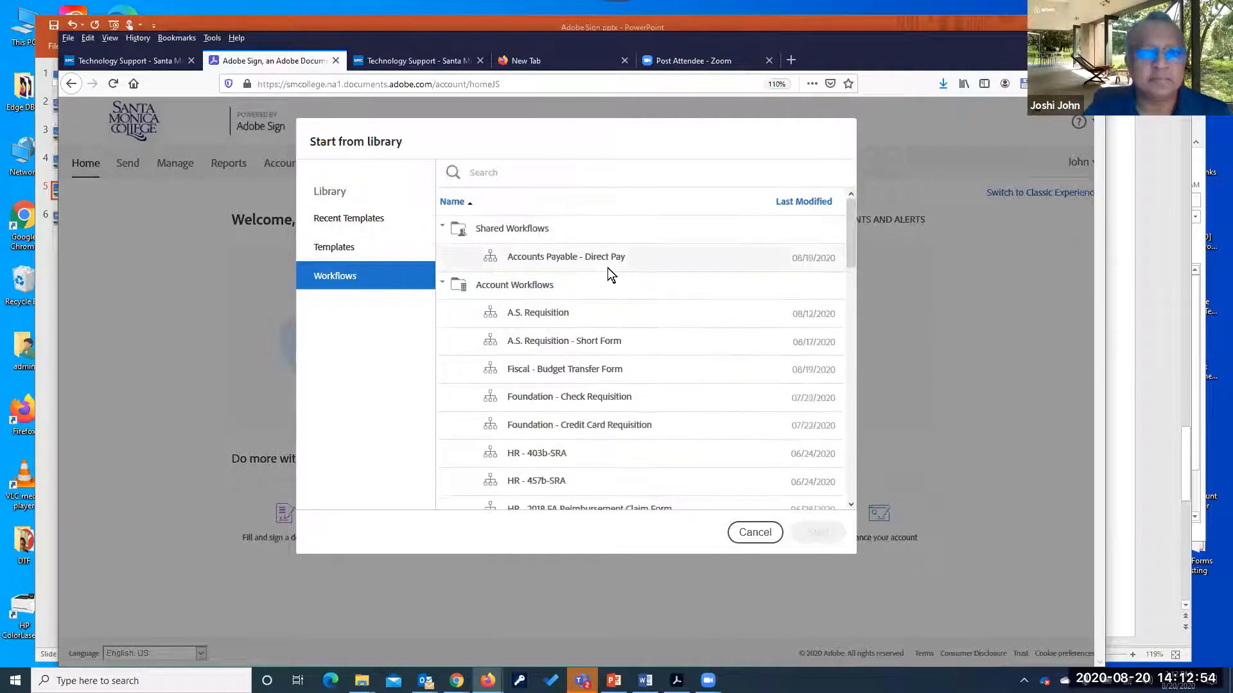
{"action": "left_click", "coordinate": [468, 204]}
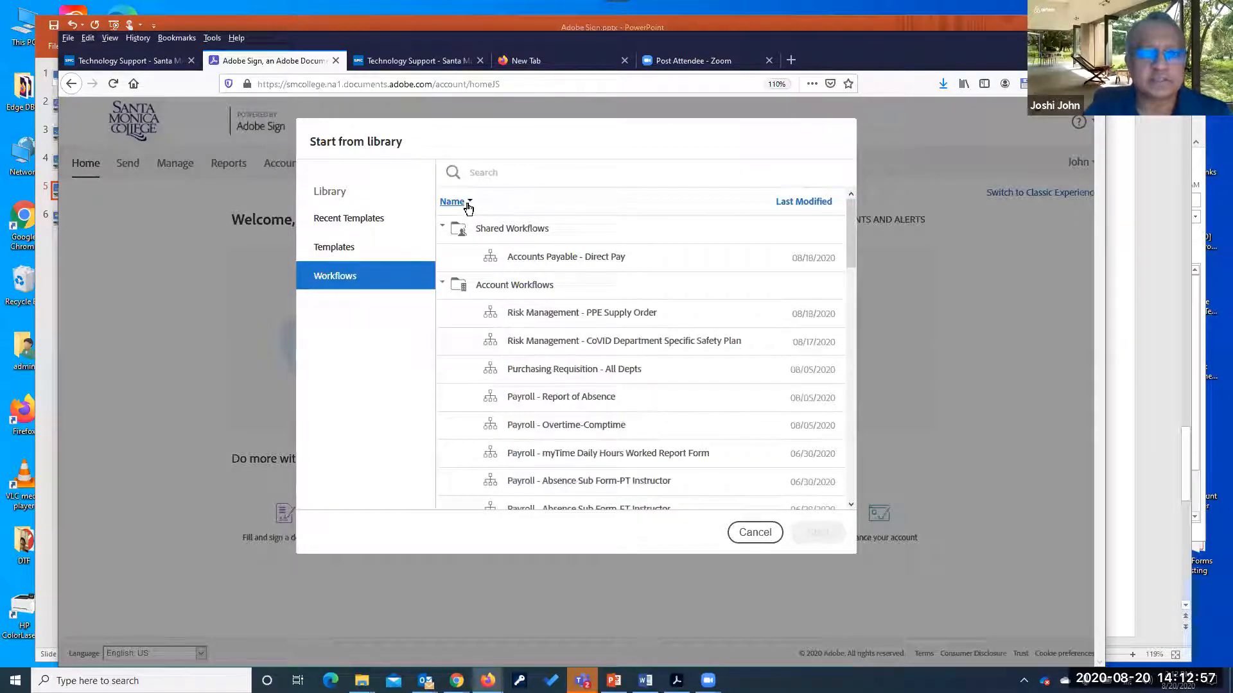
{"action": "left_click", "coordinate": [468, 204]}
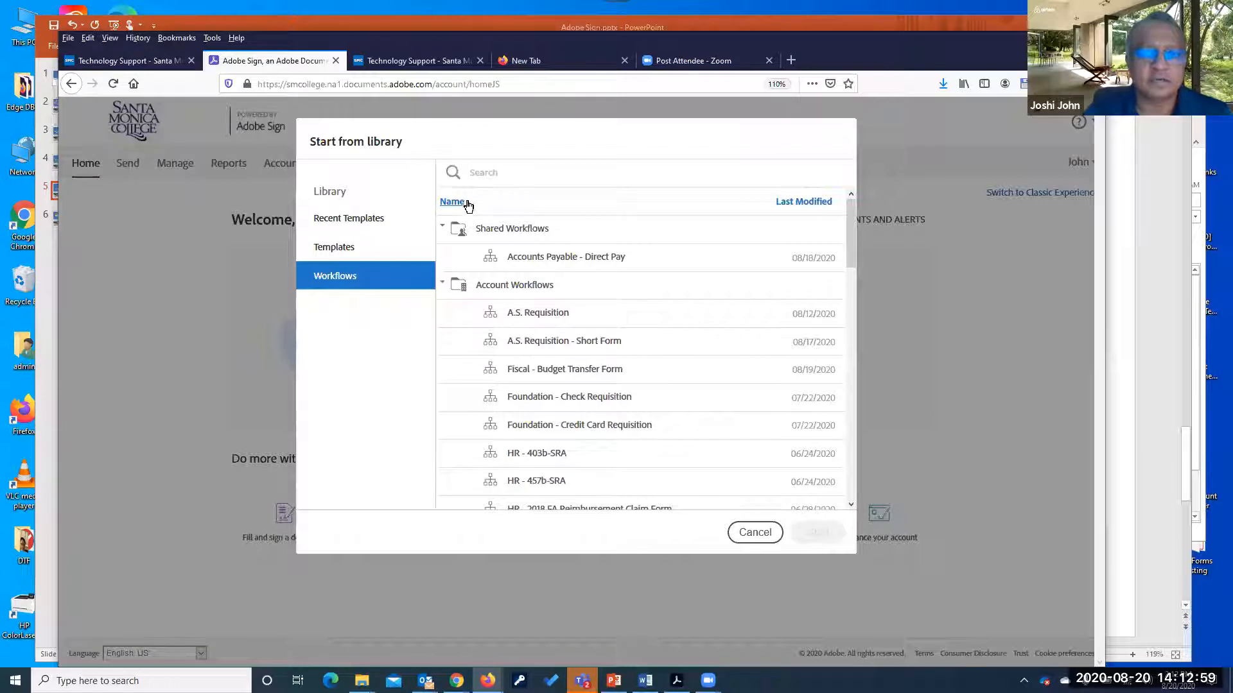
{"action": "left_click_drag", "start_coordinate": [849, 222], "coordinate": [846, 333]}
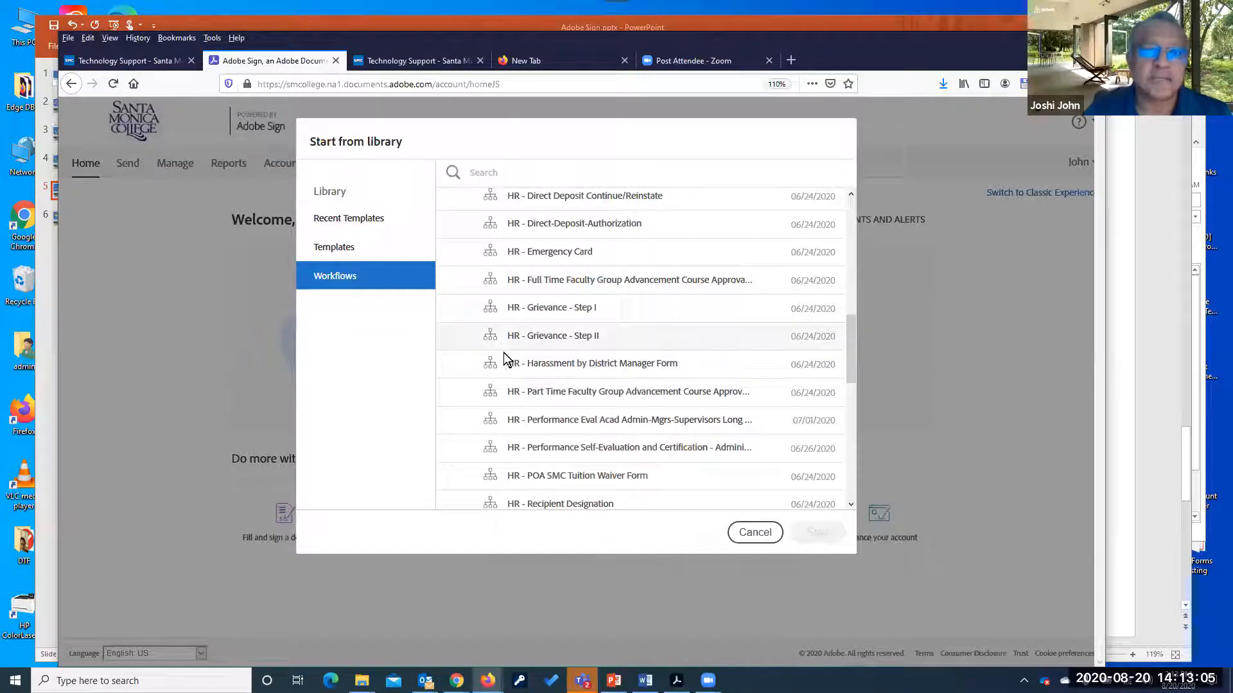
{"action": "left_click_drag", "start_coordinate": [850, 345], "coordinate": [841, 210]}
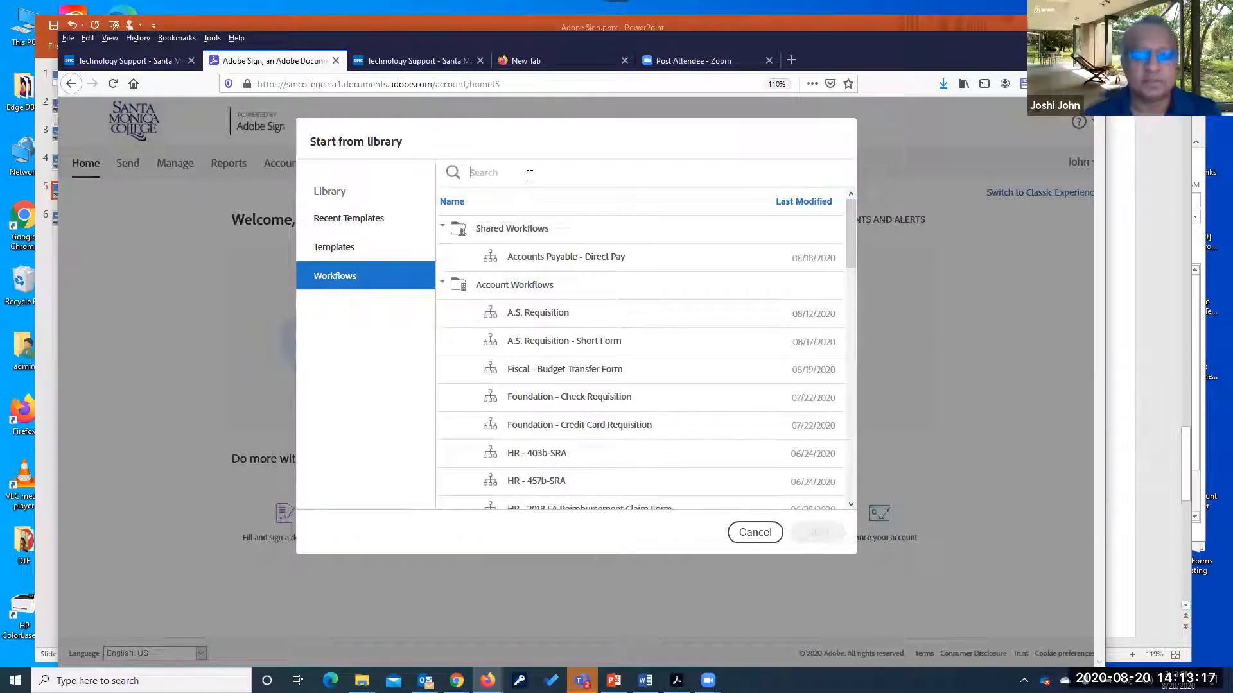
Search 'pa' in Workflows and start the Payroll - Report of Absence workflow
{"action": "type", "text": "pay"}
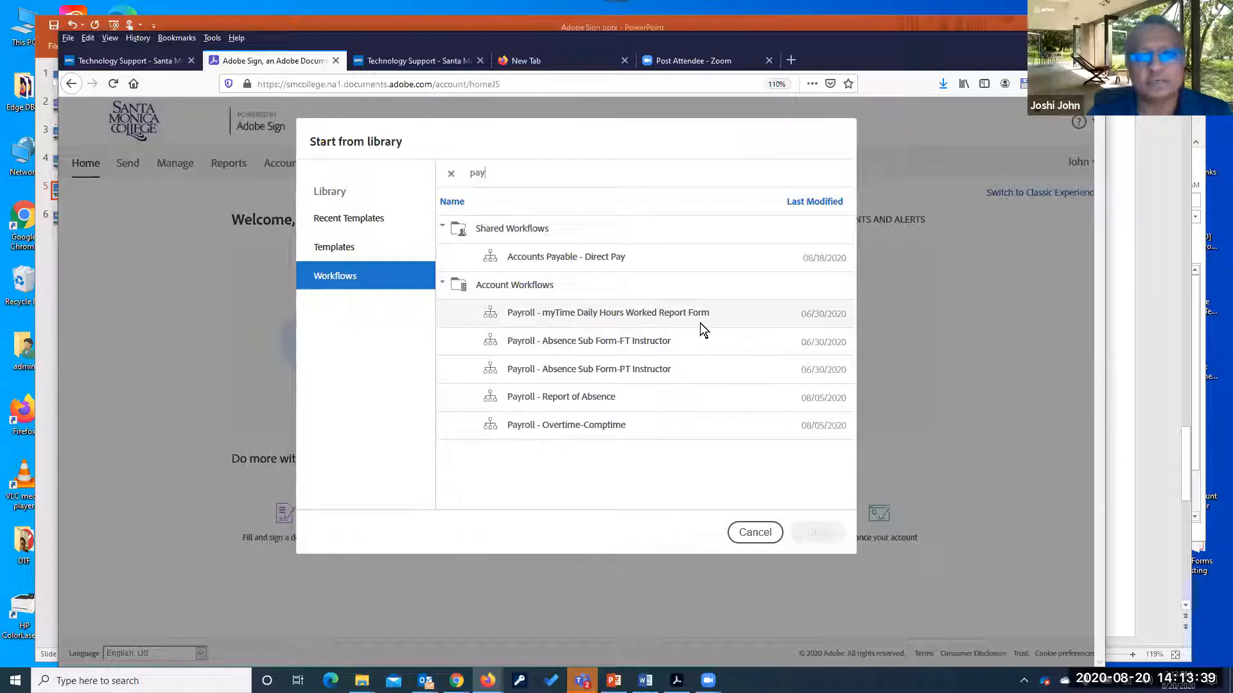
{"action": "left_click", "coordinate": [589, 399]}
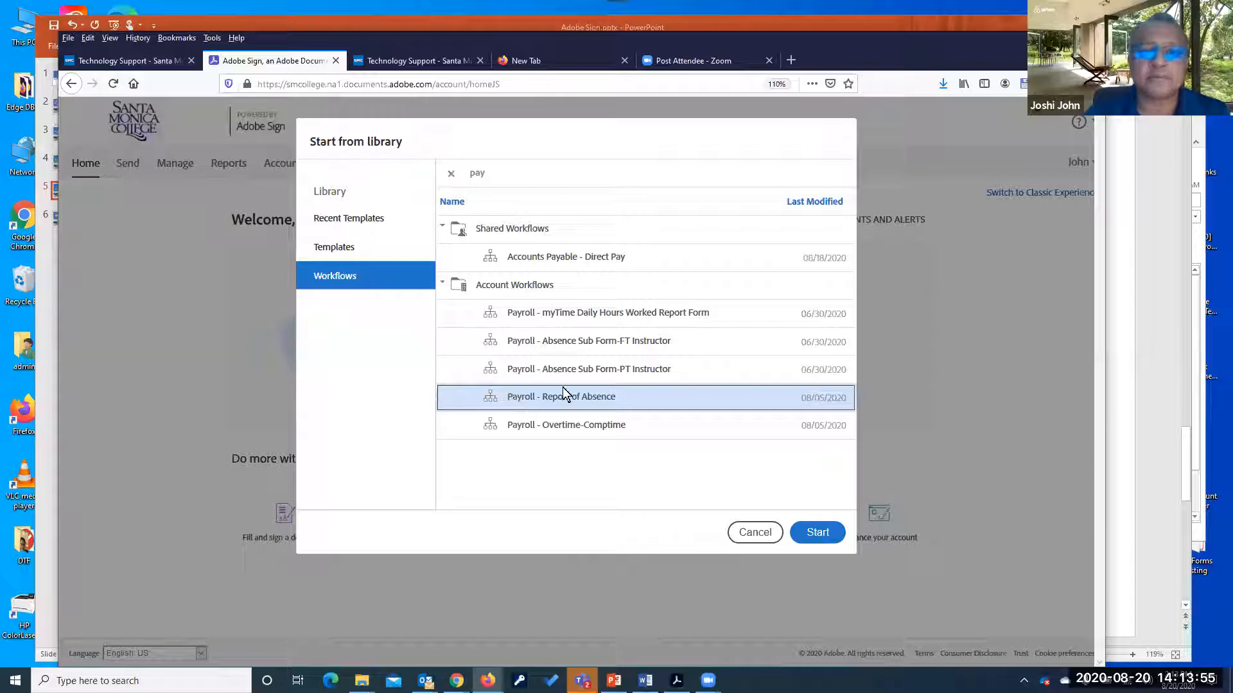
{"action": "left_click", "coordinate": [818, 533]}
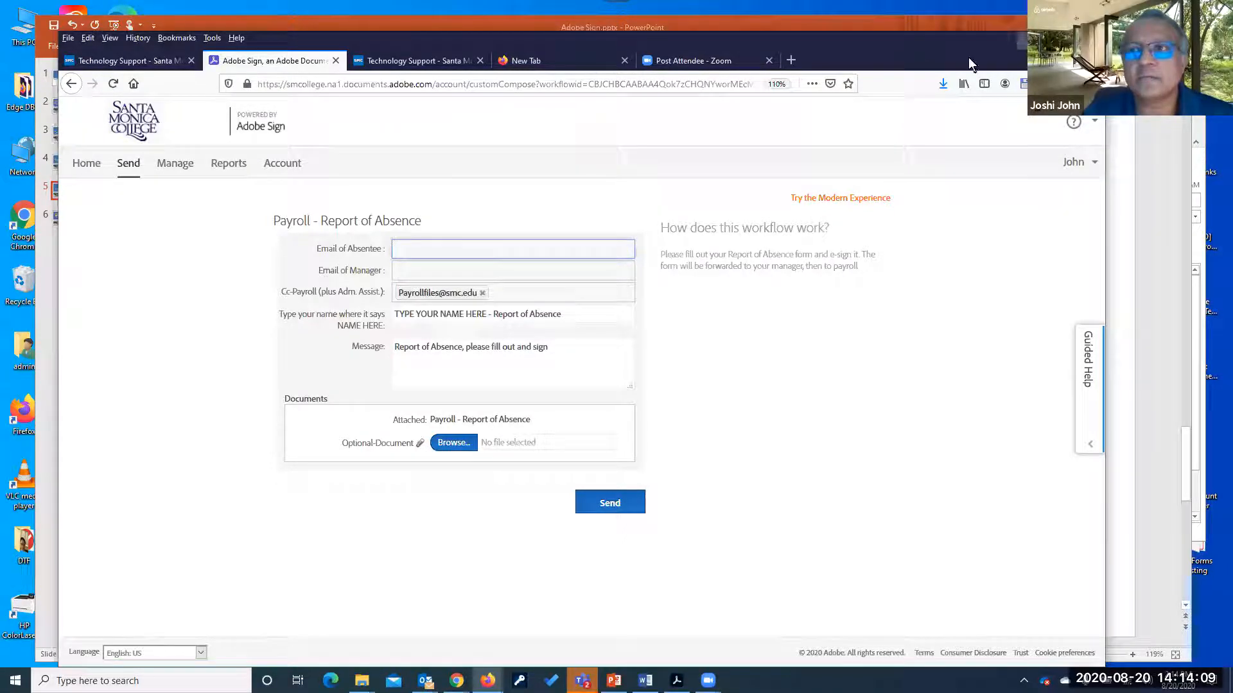
Maximize the browser window and begin typing the absentee's username in Email of Absentee
{"action": "left_click", "coordinate": [1061, 38]}
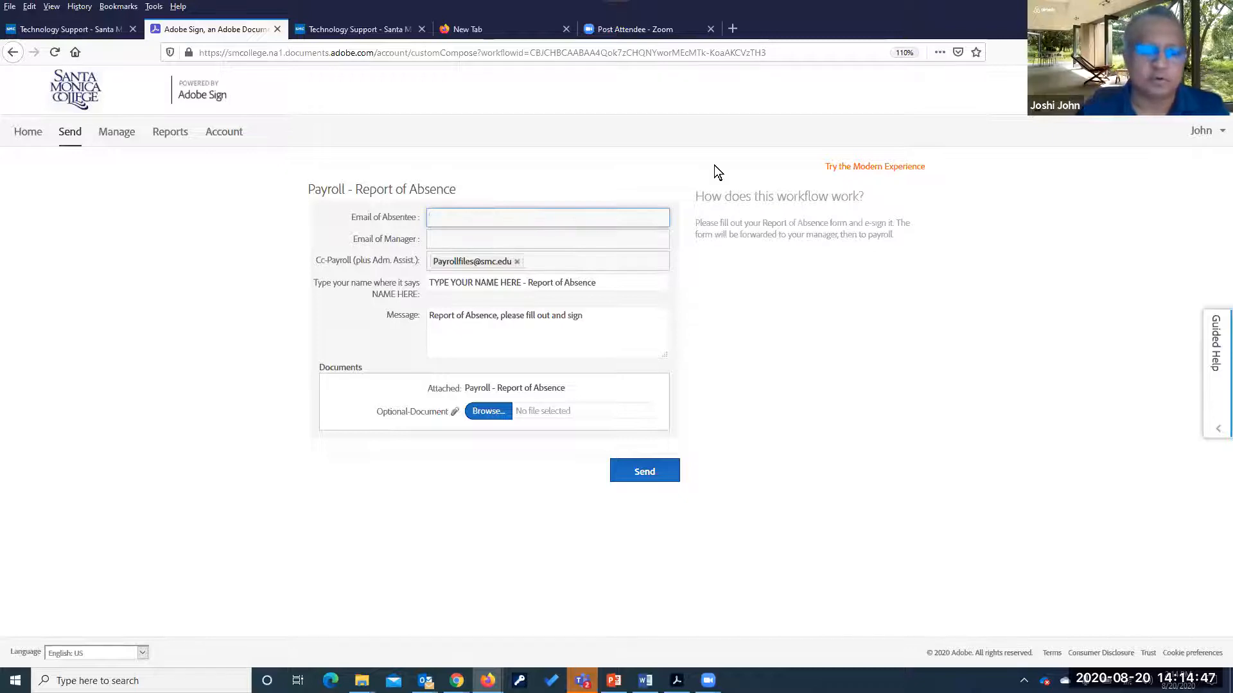
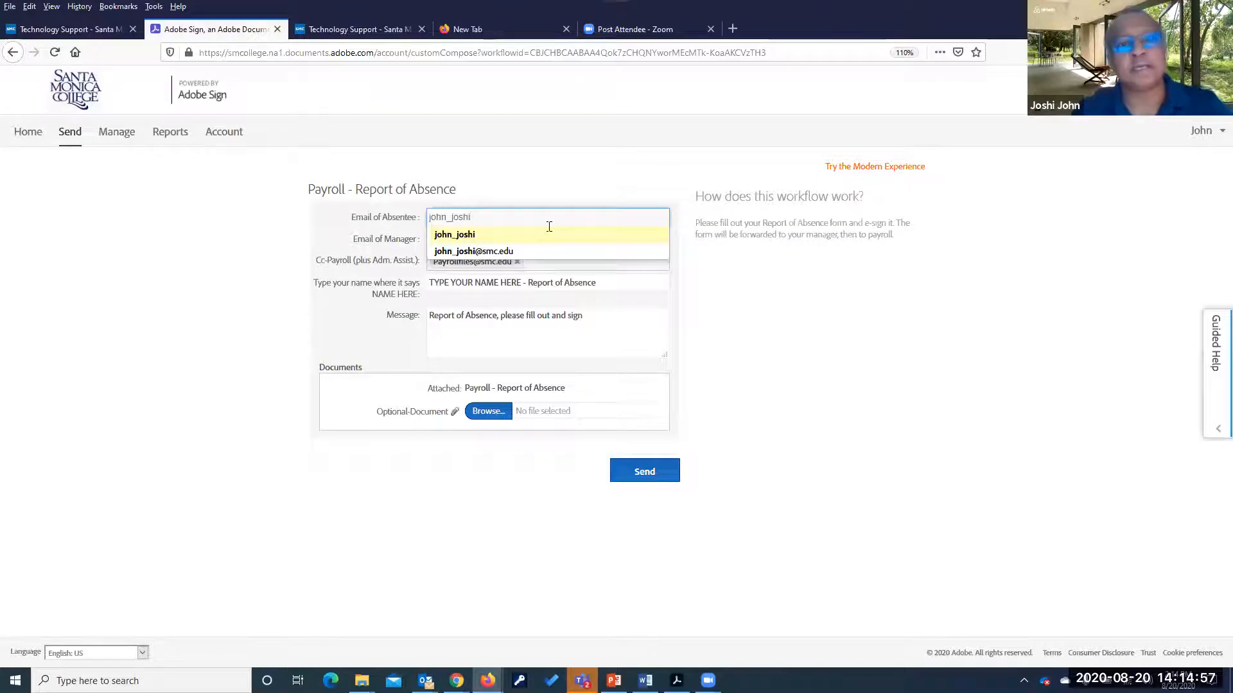
{"action": "left_click", "coordinate": [482, 253]}
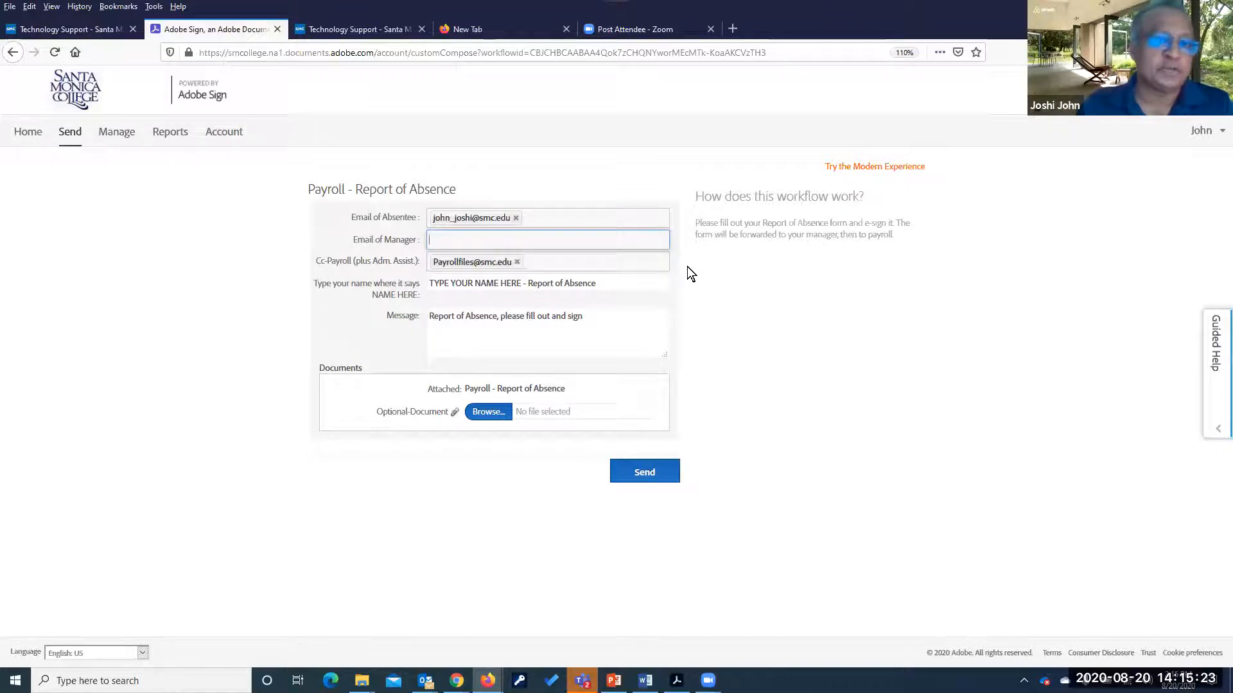
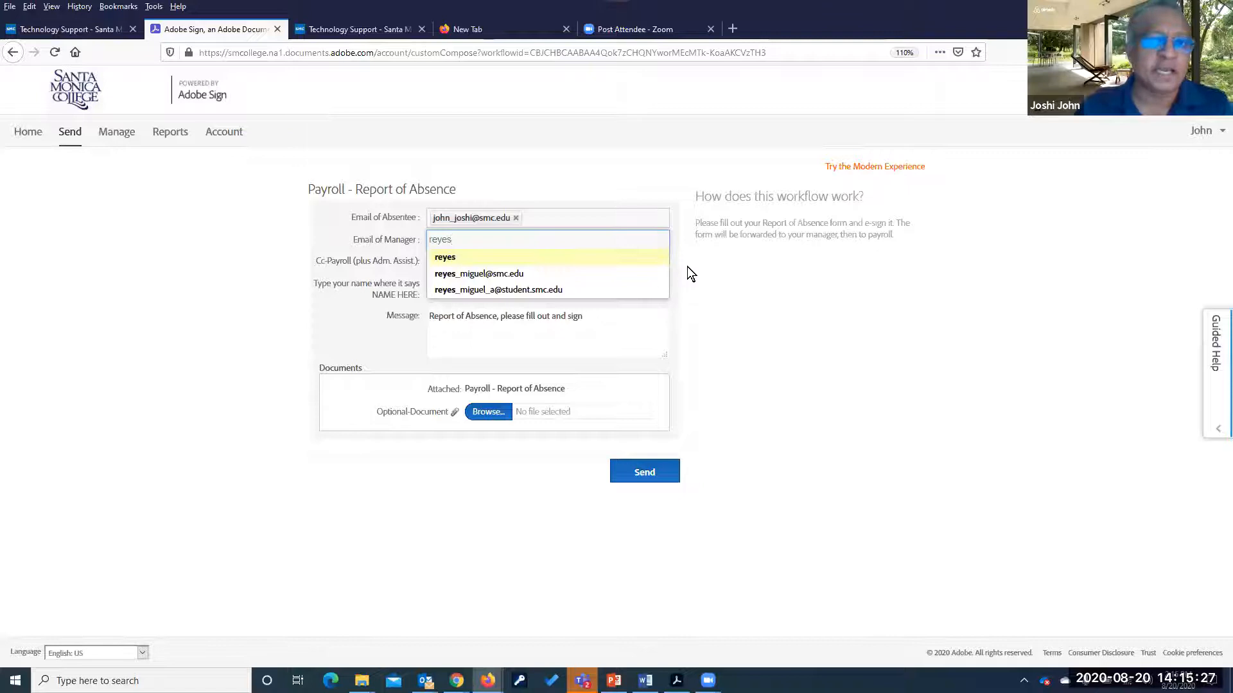
{"action": "left_click", "coordinate": [480, 275]}
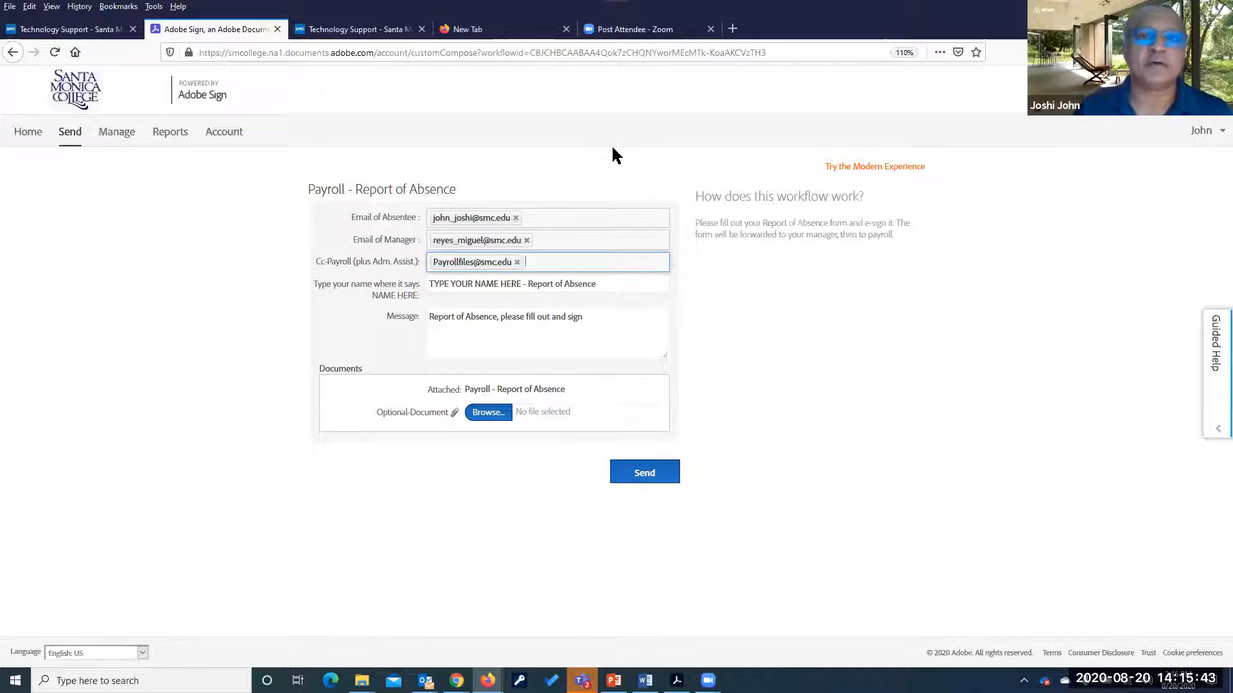
{"action": "left_click", "coordinate": [795, 299]}
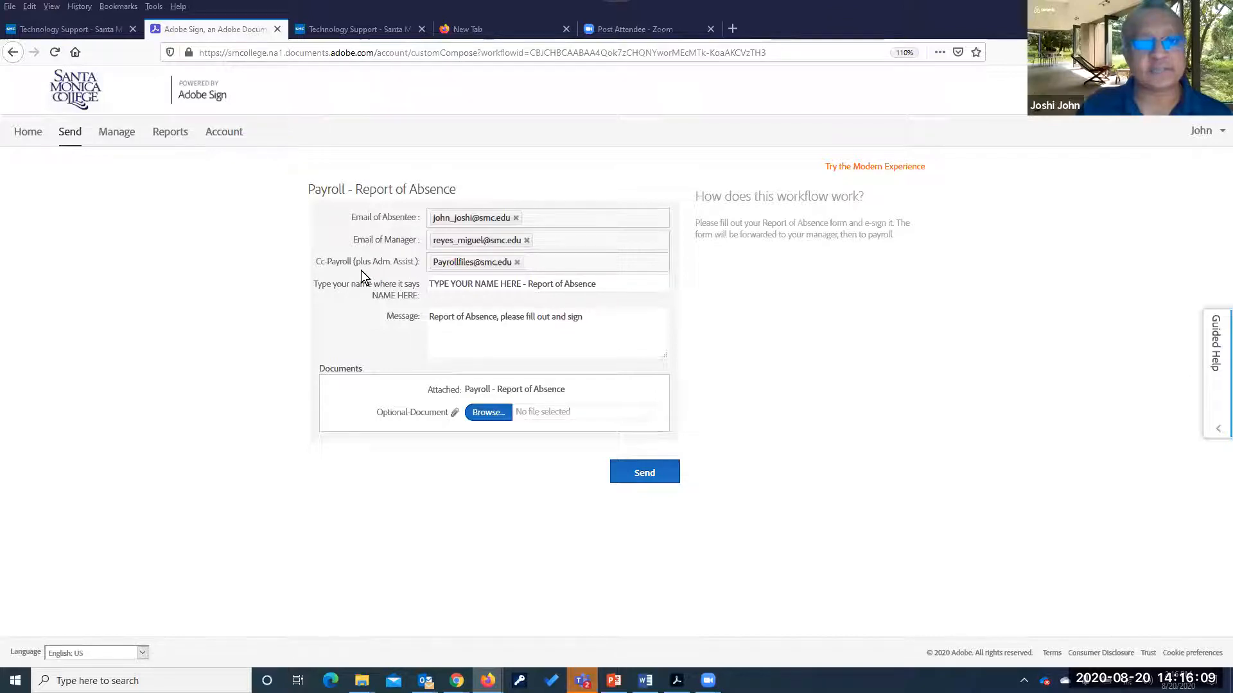
{"action": "left_click", "coordinate": [553, 263]}
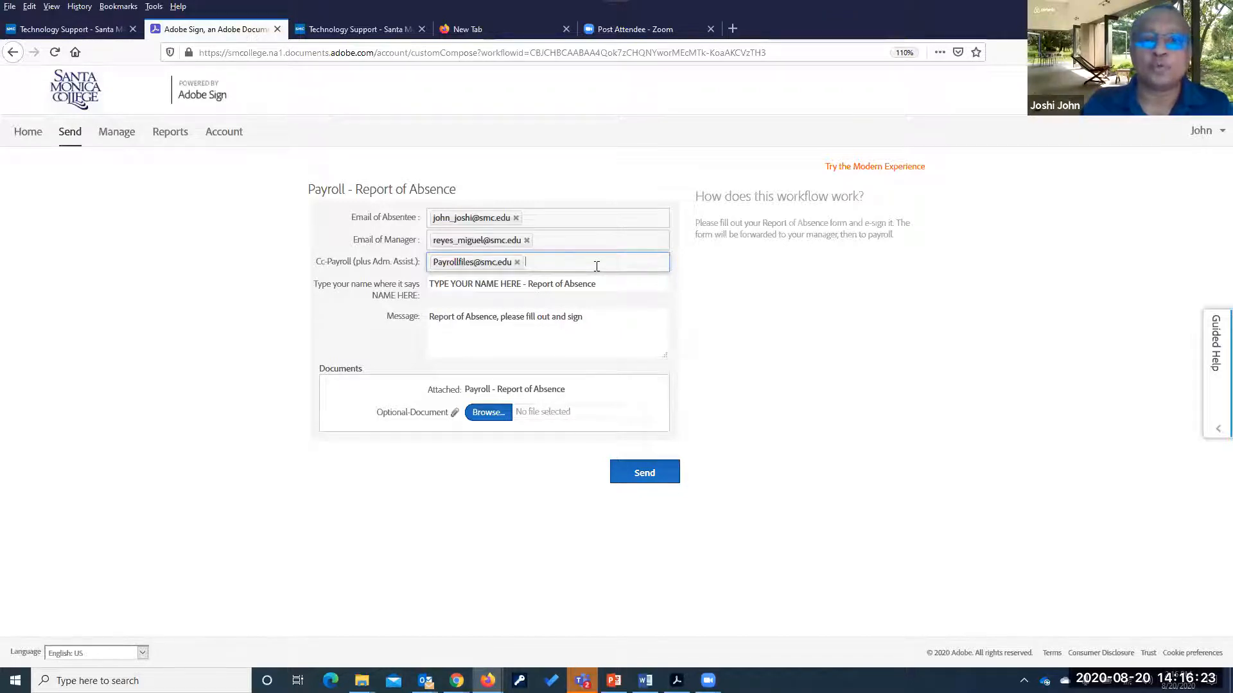
{"action": "type", "text": "eng"}
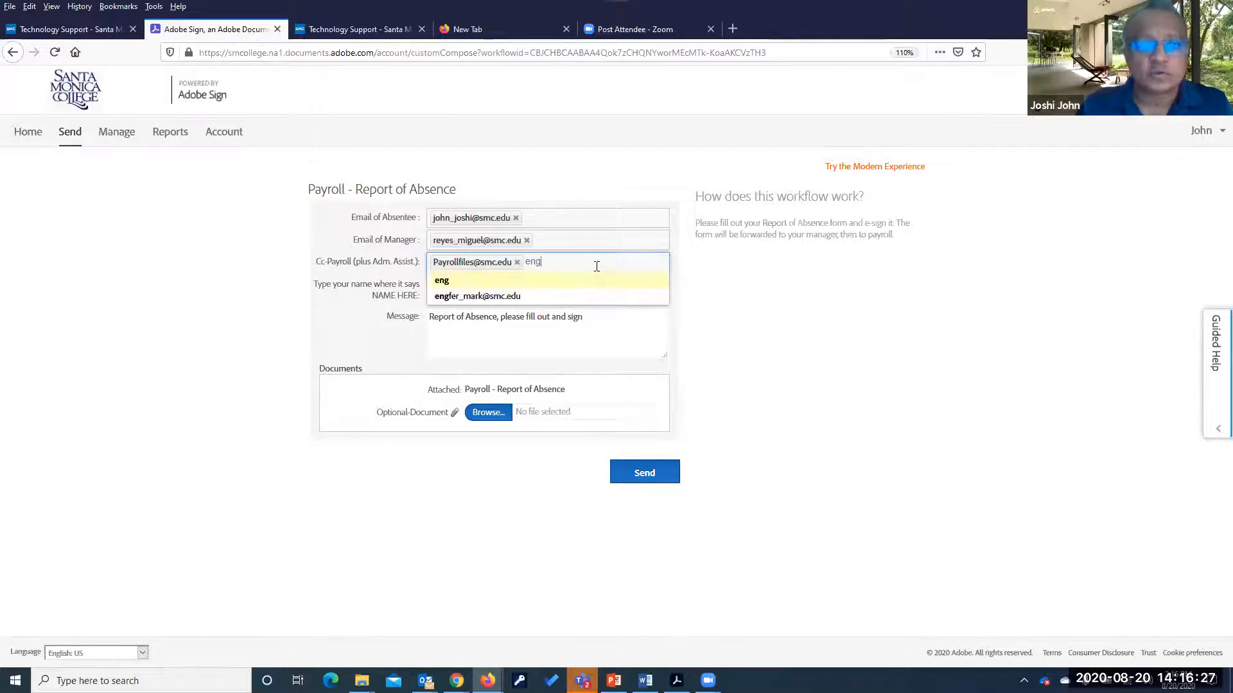
{"action": "left_click", "coordinate": [457, 296]}
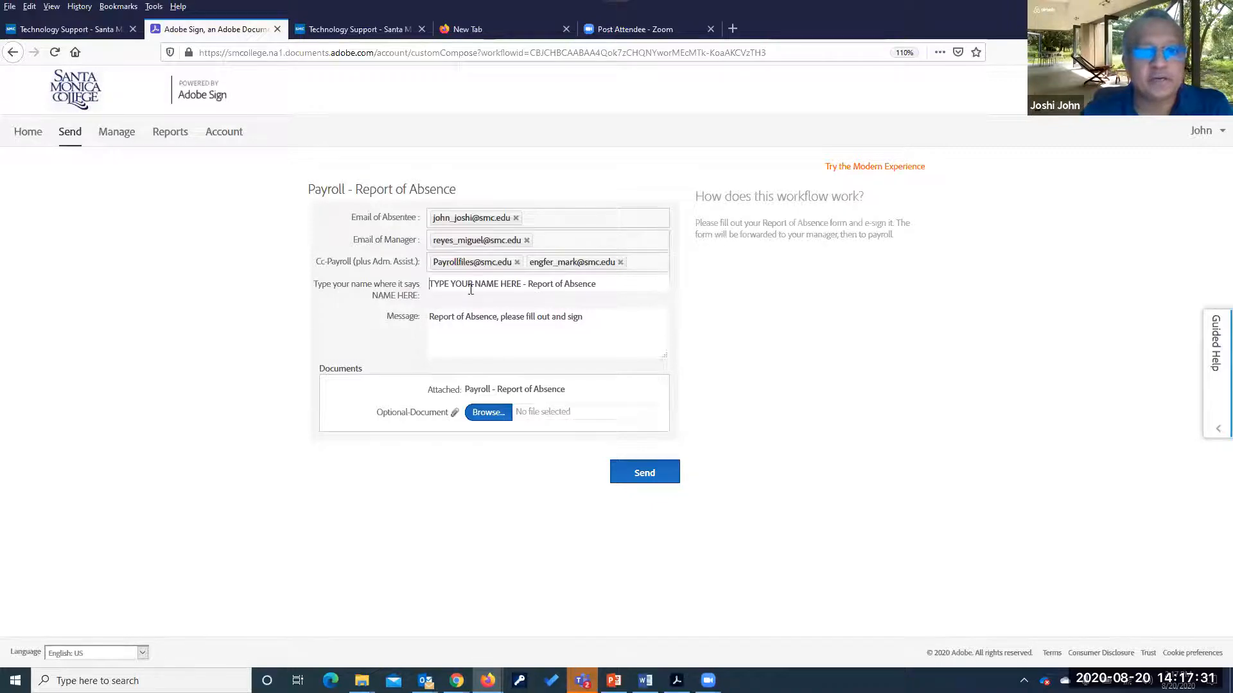
Replace the TYPE YOUR NAME HERE placeholder with the absentee's name and 'August 19'
{"action": "left_click_drag", "start_coordinate": [427, 284], "coordinate": [520, 285]}
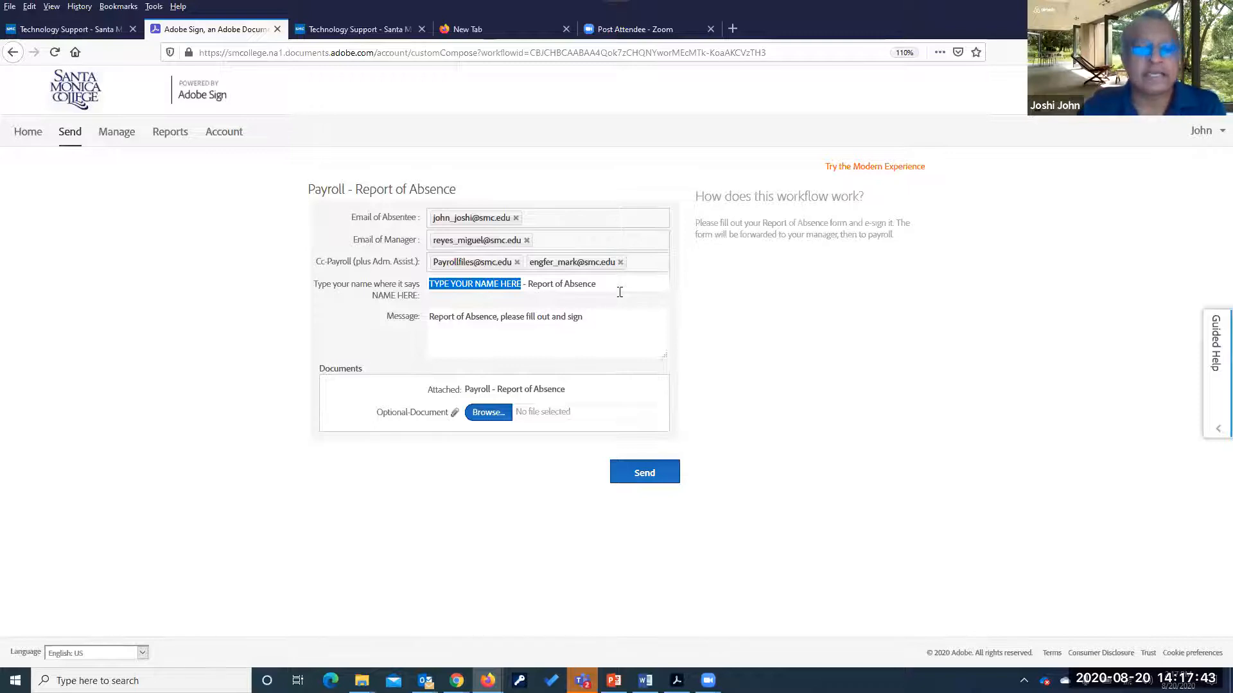
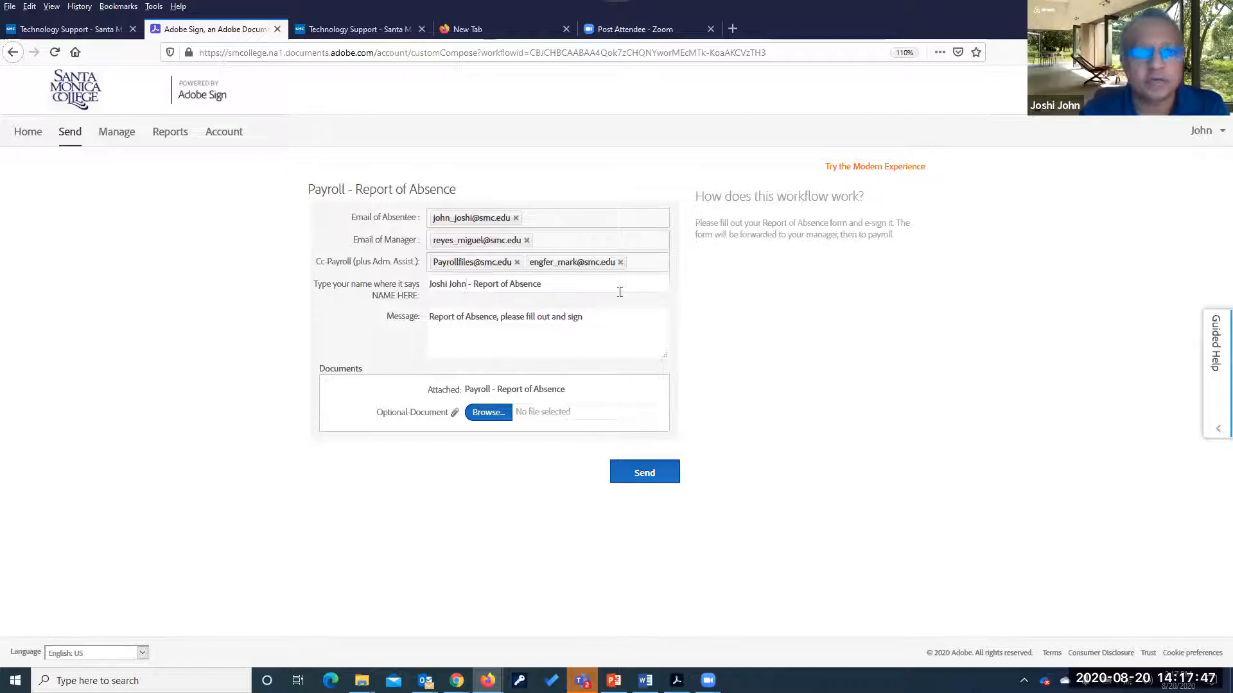
{"action": "type", "text": "- "}
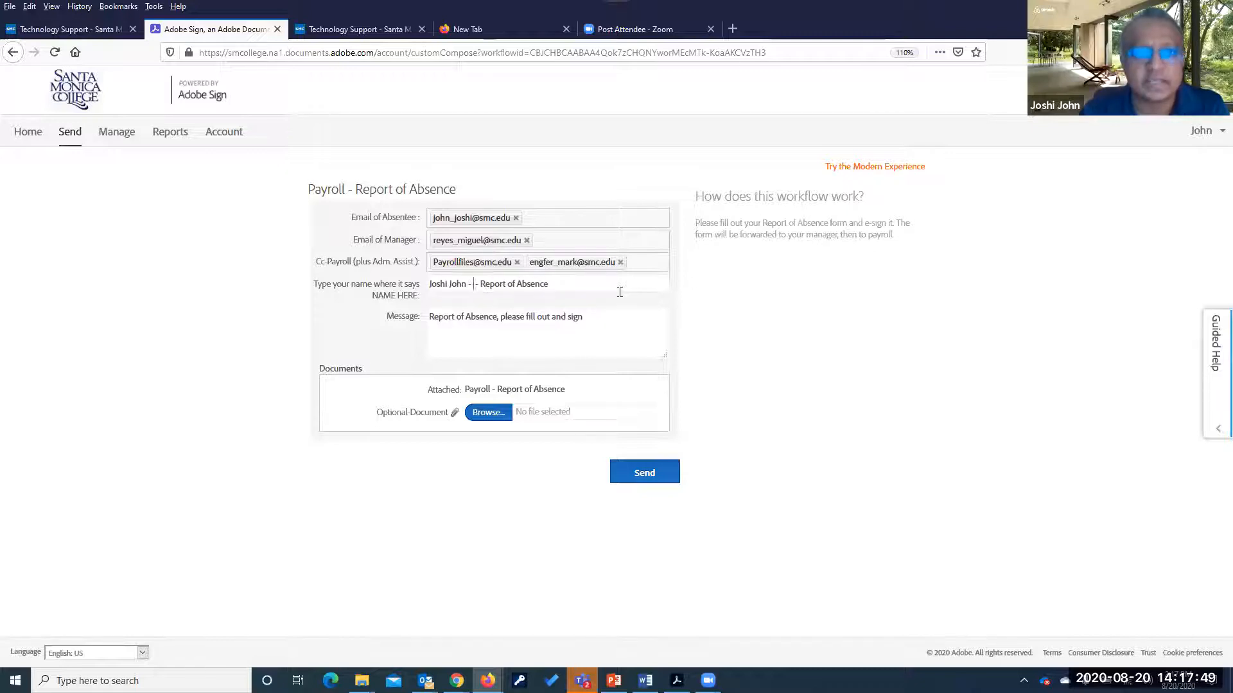
{"action": "type", "text": "August 20"}
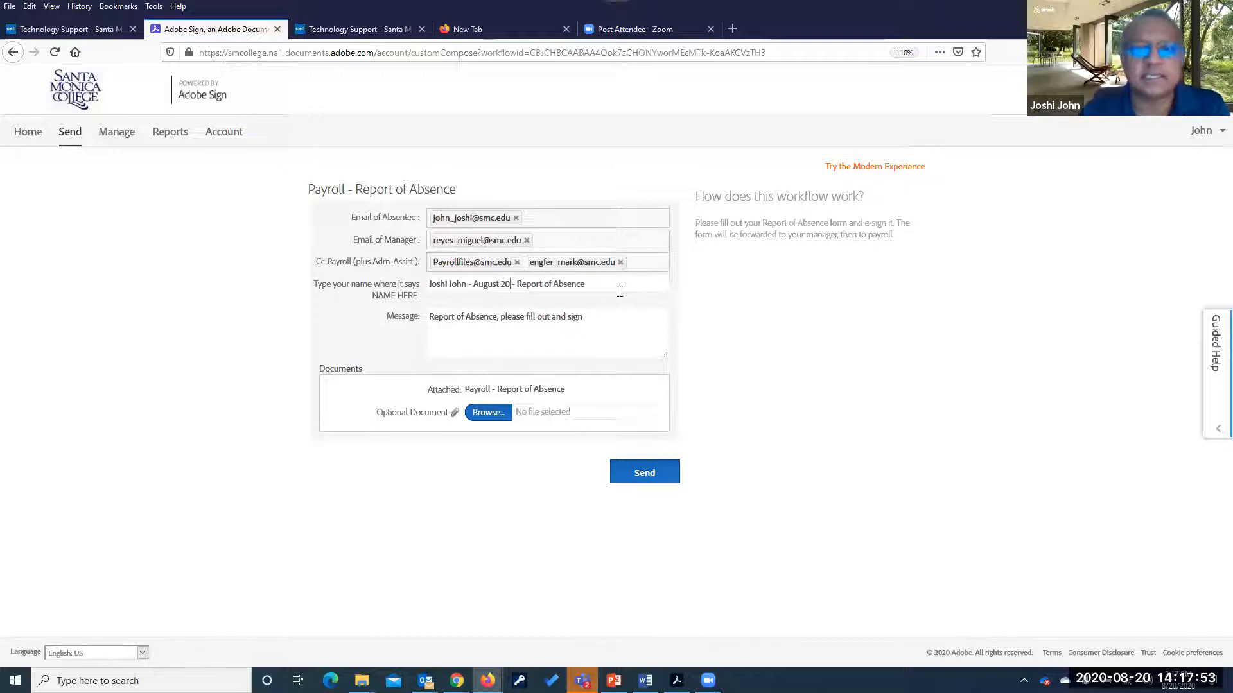
{"action": "key", "text": "BackSpace"}
{"action": "key", "text": "BackSpace"}
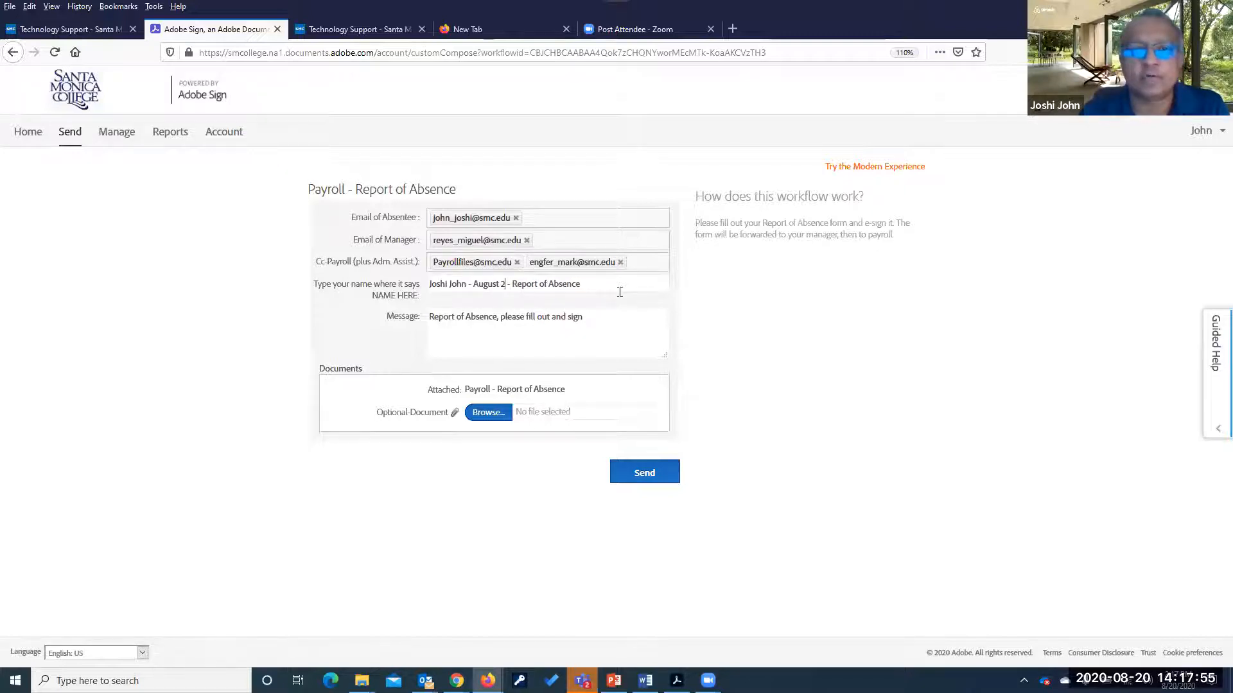
{"action": "type", "text": "19"}
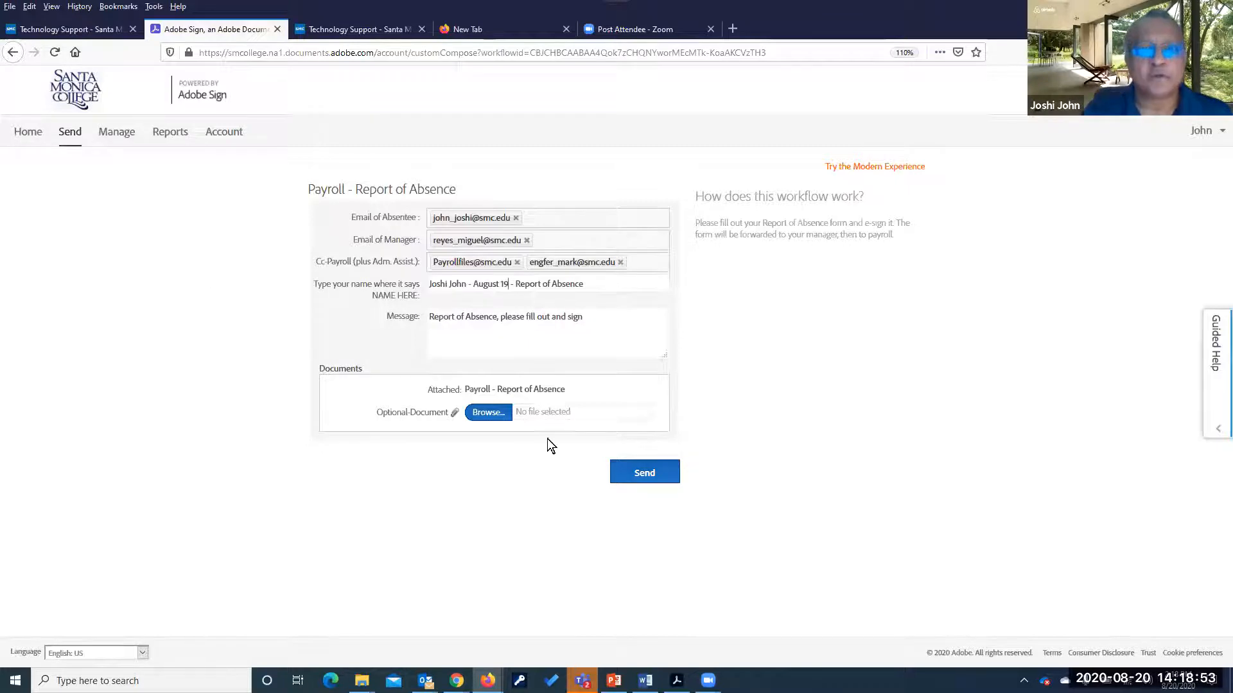
Open the Report of Absence for signing, zoom in, and enter the absentee's last and first names
{"action": "left_click", "coordinate": [640, 478]}
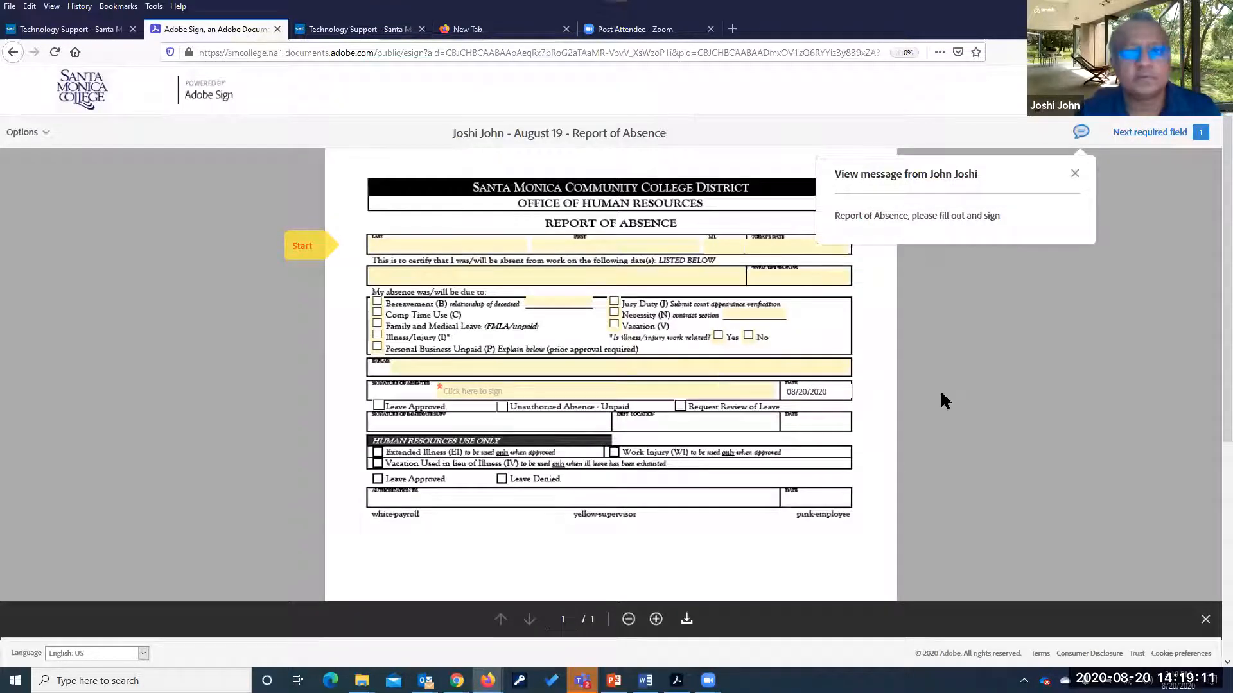
{"action": "key", "text": "ctrl+plus"}
{"action": "key", "text": "ctrl+plus"}
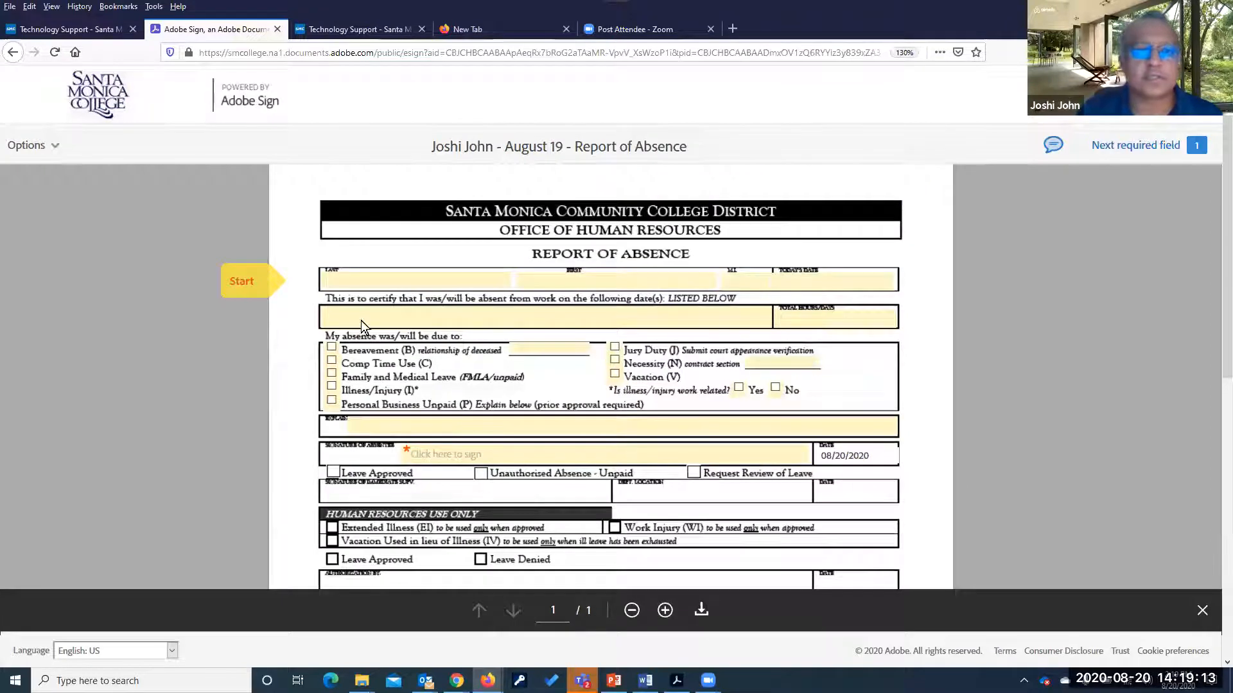
{"action": "left_click", "coordinate": [378, 278]}
{"action": "type", "text": "John "}
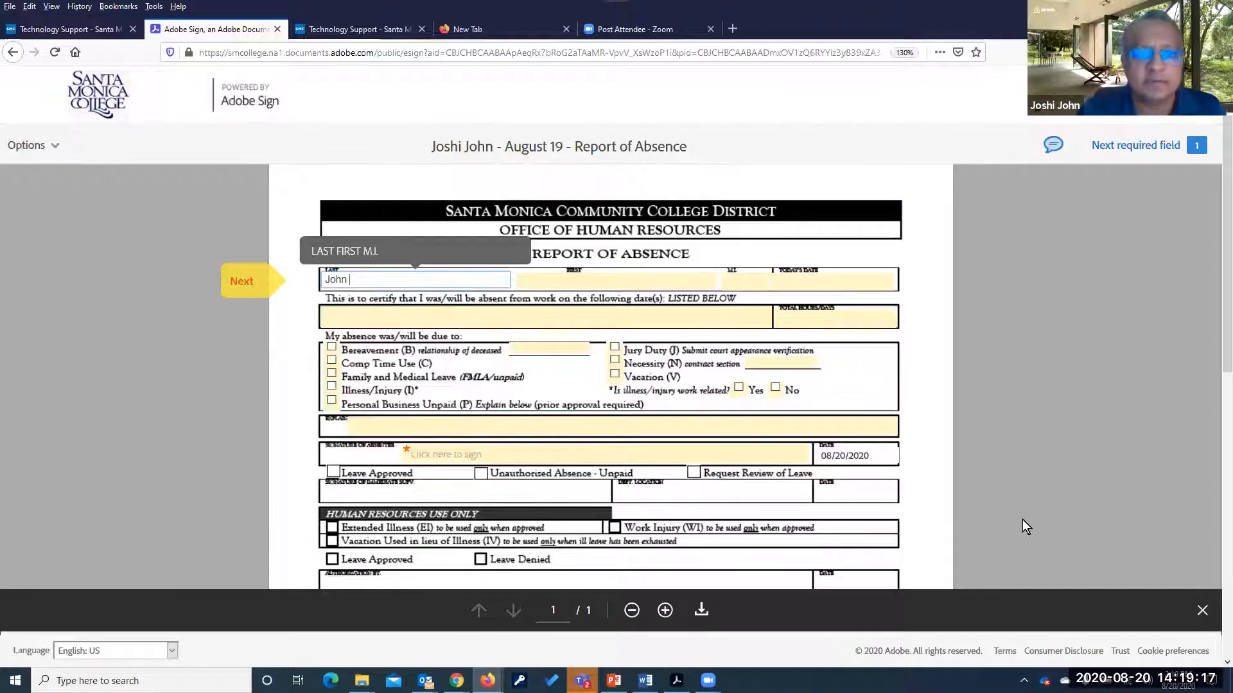
{"action": "type", "text": "- Test"}
{"action": "key", "text": "Tab"}
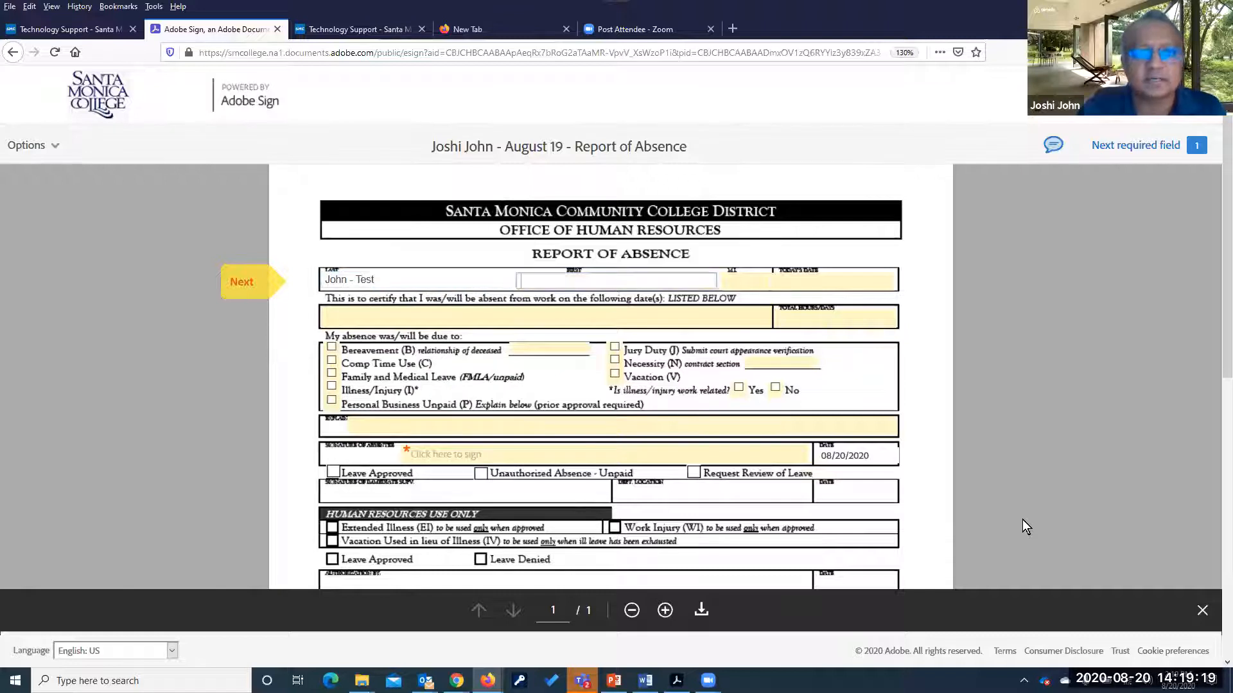
{"action": "key", "text": "Tab"}
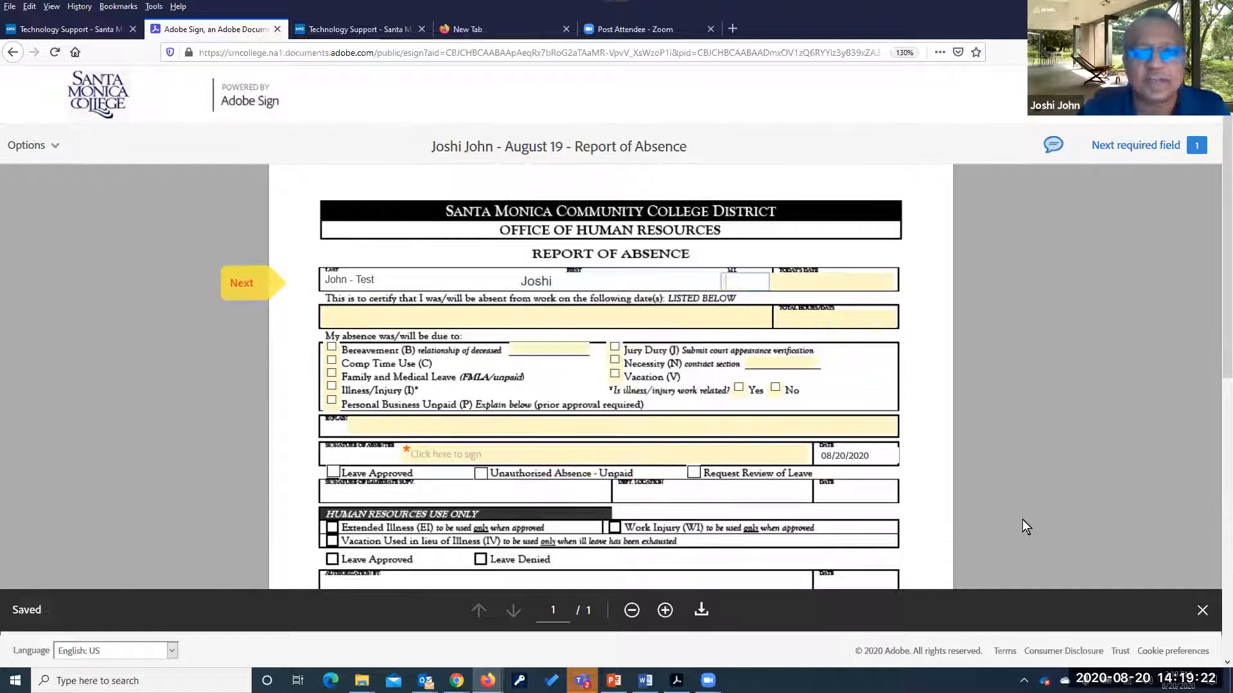
Enter today's date 8/20/2020 and the absence date August 19, 2020
{"action": "left_click", "coordinate": [816, 279]}
{"action": "type", "text": "8/"}
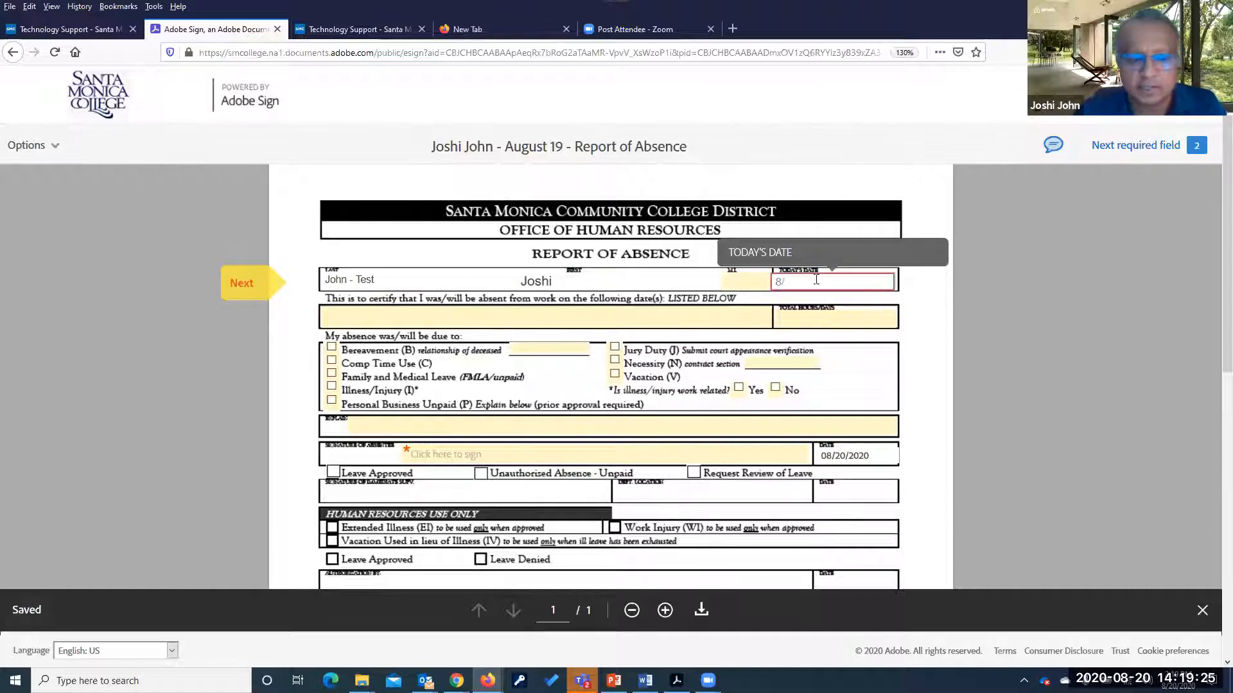
{"action": "type", "text": "20/20"}
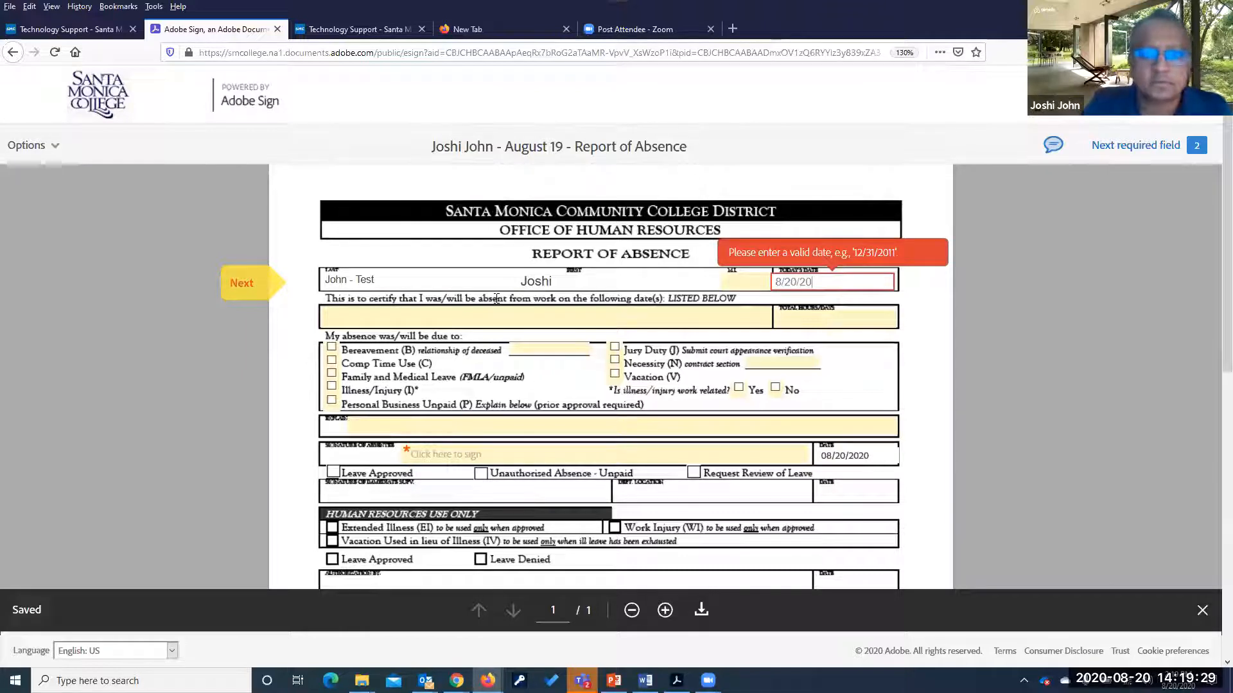
{"action": "type", "text": "20"}
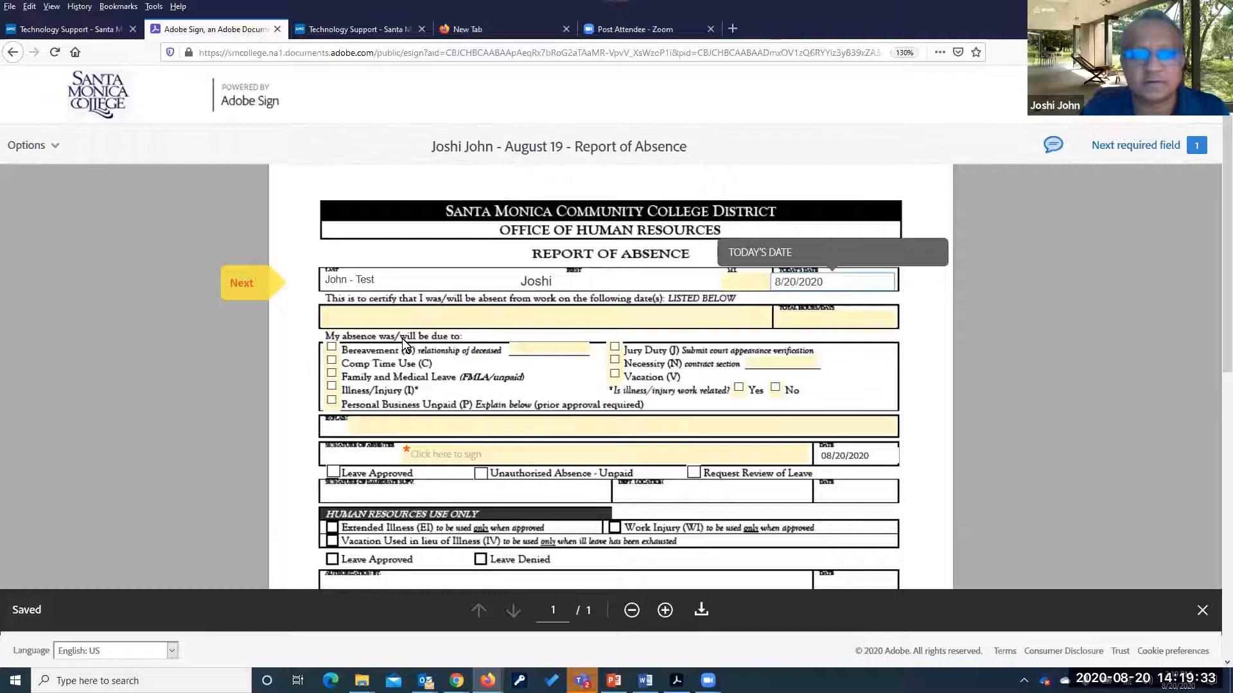
{"action": "key", "text": "Tab"}
{"action": "type", "text": "Au"}
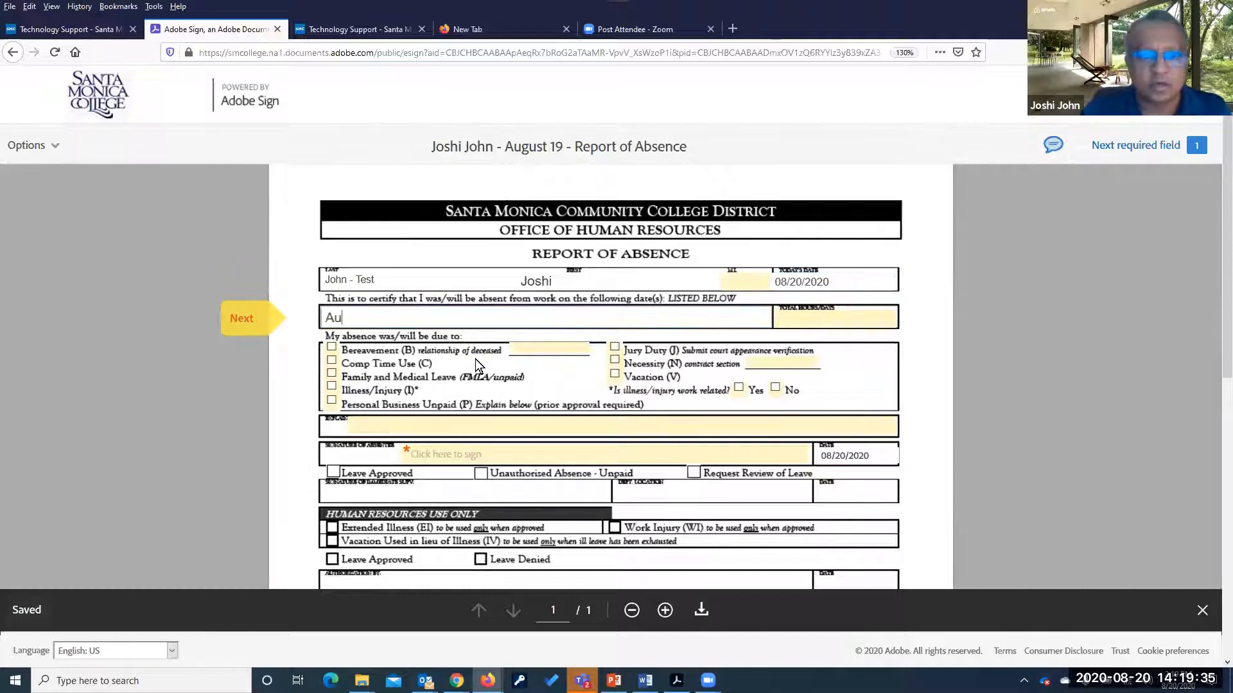
{"action": "type", "text": "gust 19, 2020"}
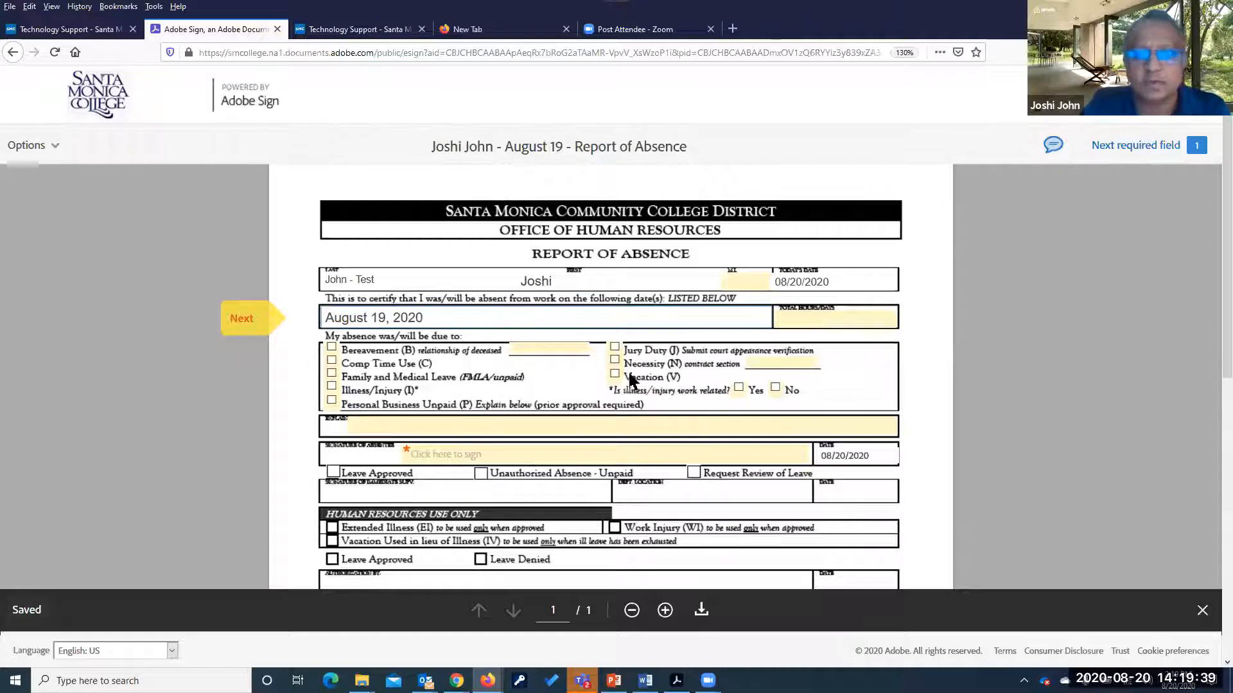
Enter 8hrs as the total hours/days and tick Vacation (V) as the reason
{"action": "left_click", "coordinate": [813, 313]}
{"action": "type", "text": "8hts"}
{"action": "key", "text": "BackSpace"}
{"action": "key", "text": "BackSpace"}
{"action": "type", "text": "rs"}
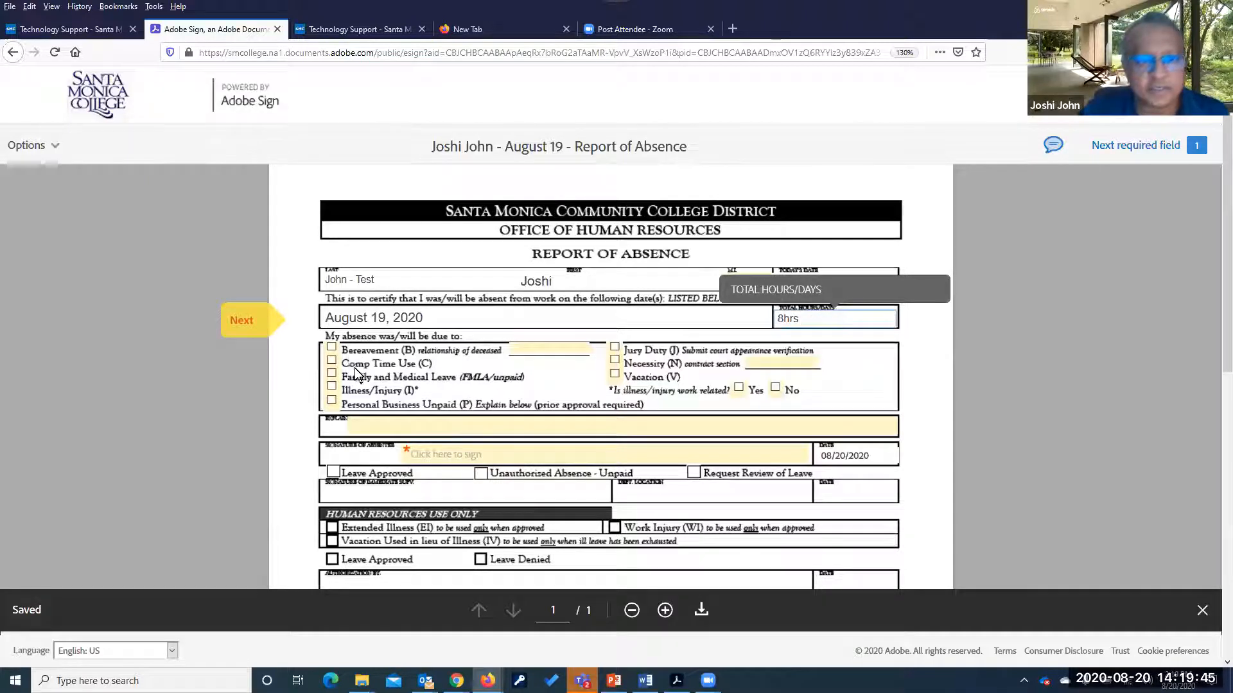
{"action": "left_click", "coordinate": [615, 373]}
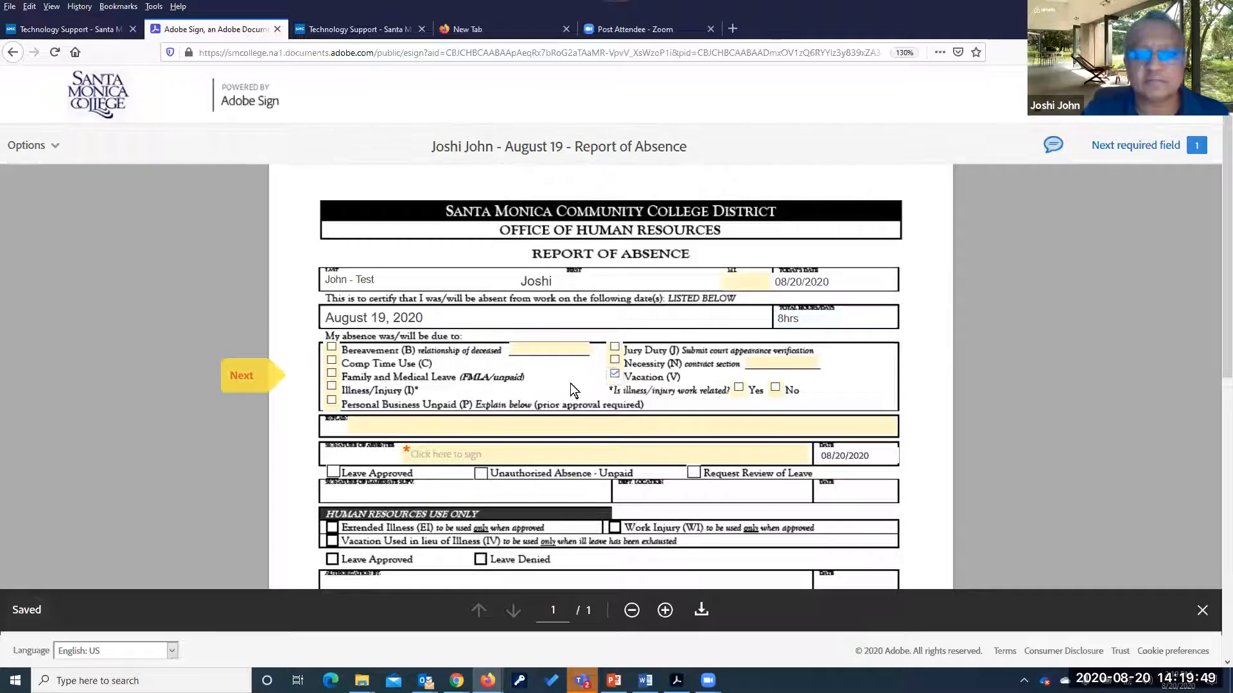
{"action": "left_click", "coordinate": [387, 425]}
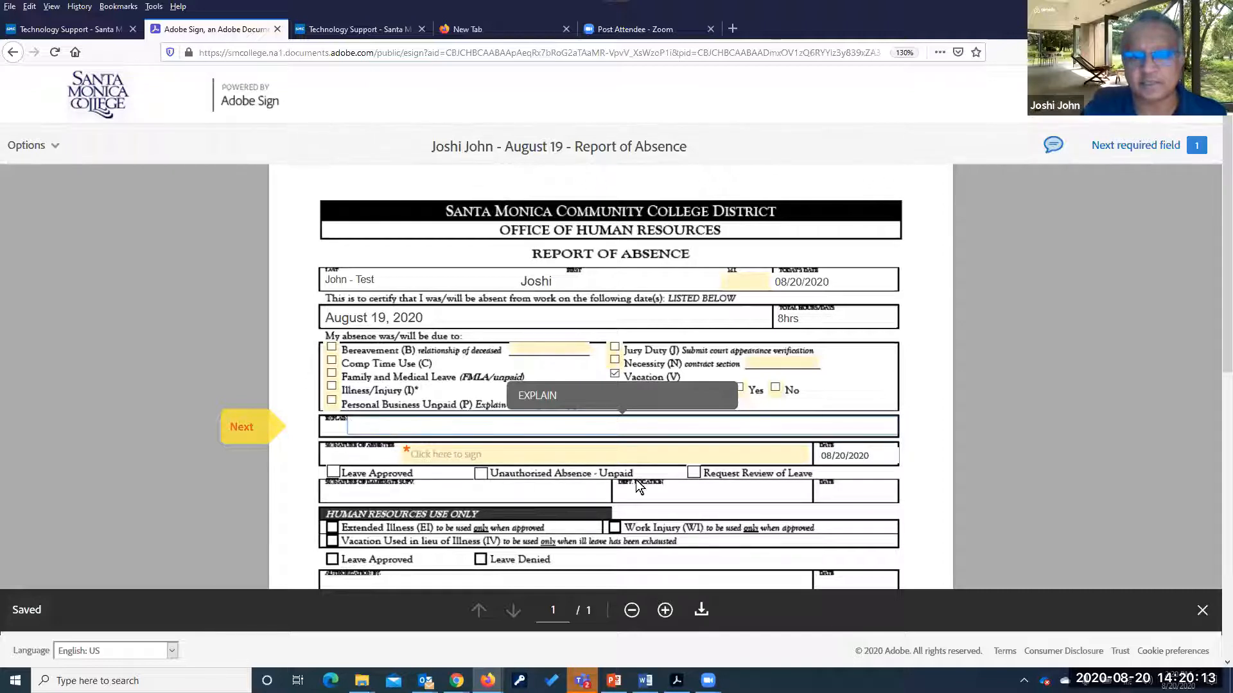
Apply the absentee's typed-style signature to the signature line after previewing the Draw and Image options
{"action": "left_click", "coordinate": [476, 456]}
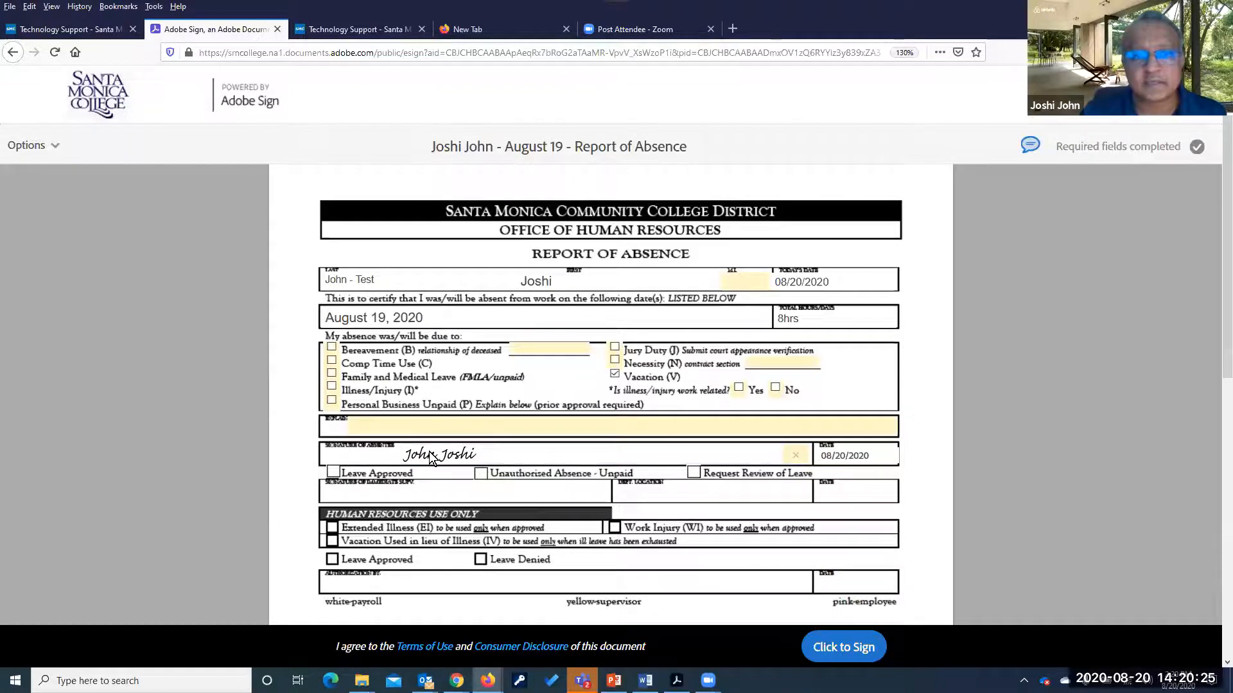
{"action": "left_click", "coordinate": [430, 452]}
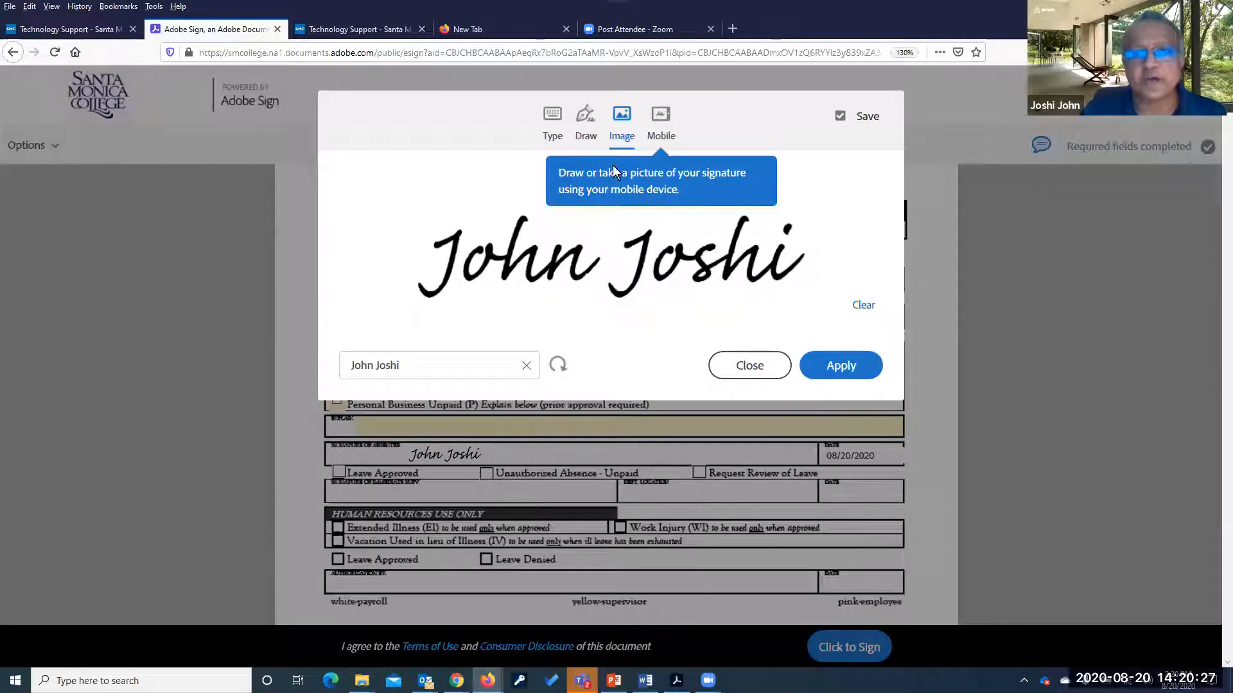
{"action": "left_click", "coordinate": [552, 132]}
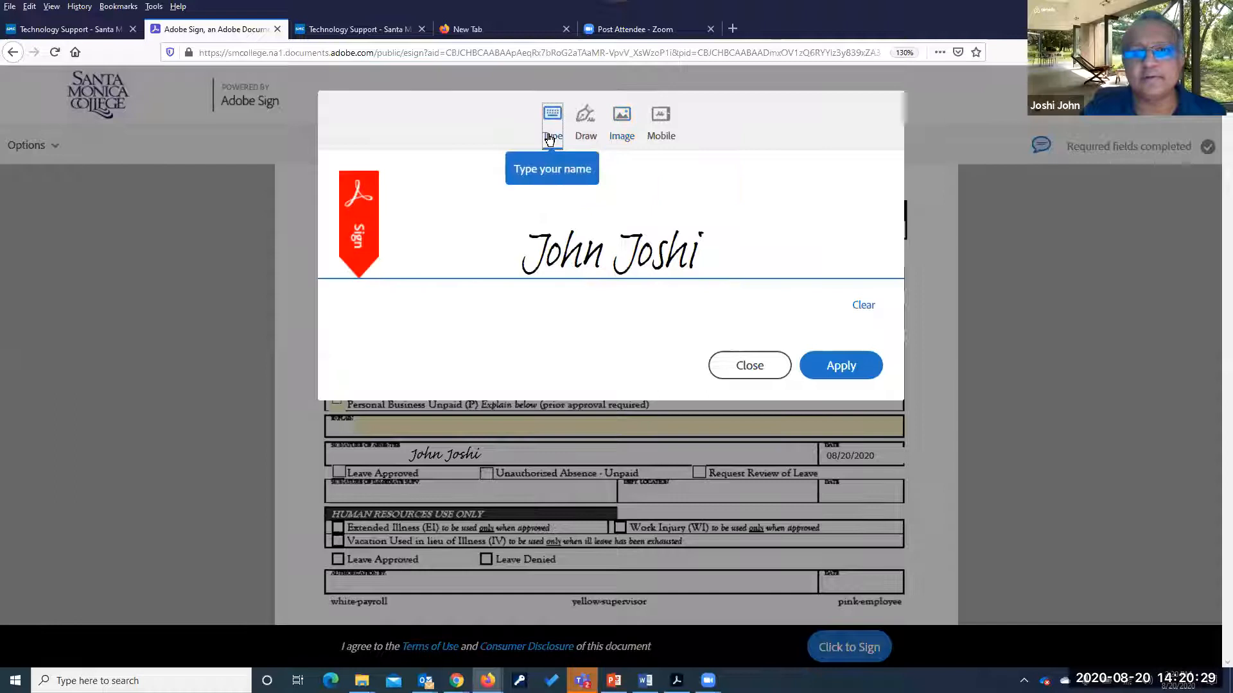
{"action": "left_click", "coordinate": [585, 122]}
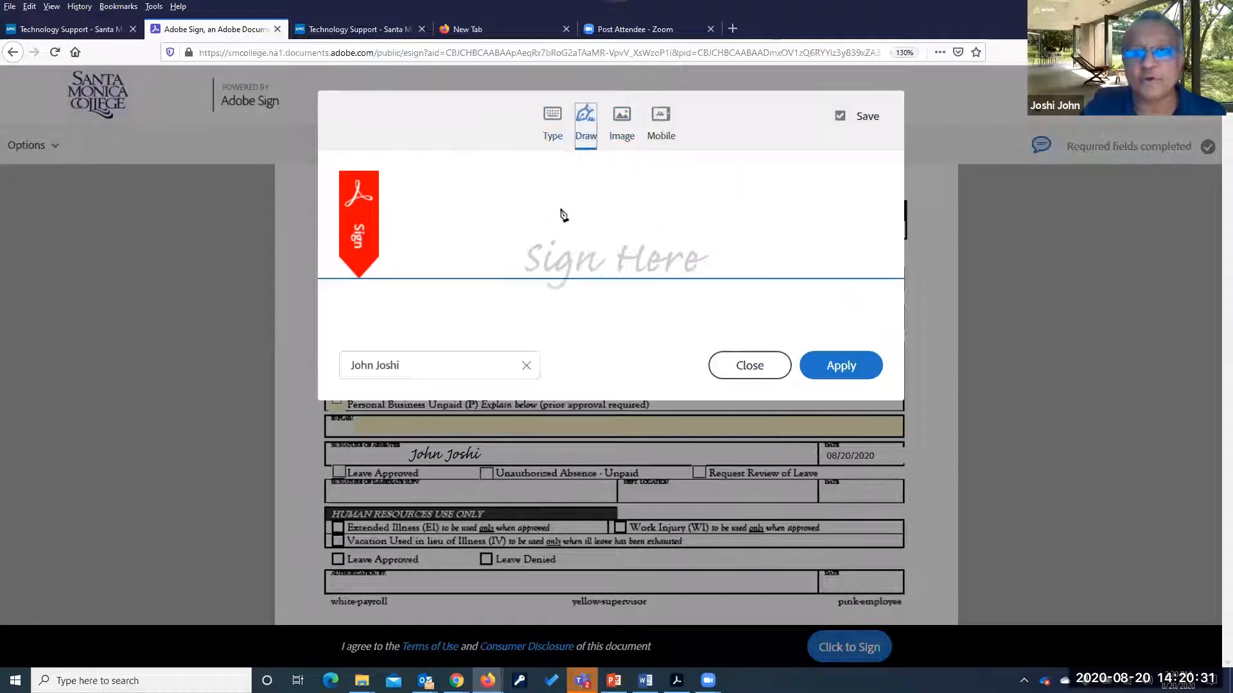
{"action": "left_click", "coordinate": [620, 124]}
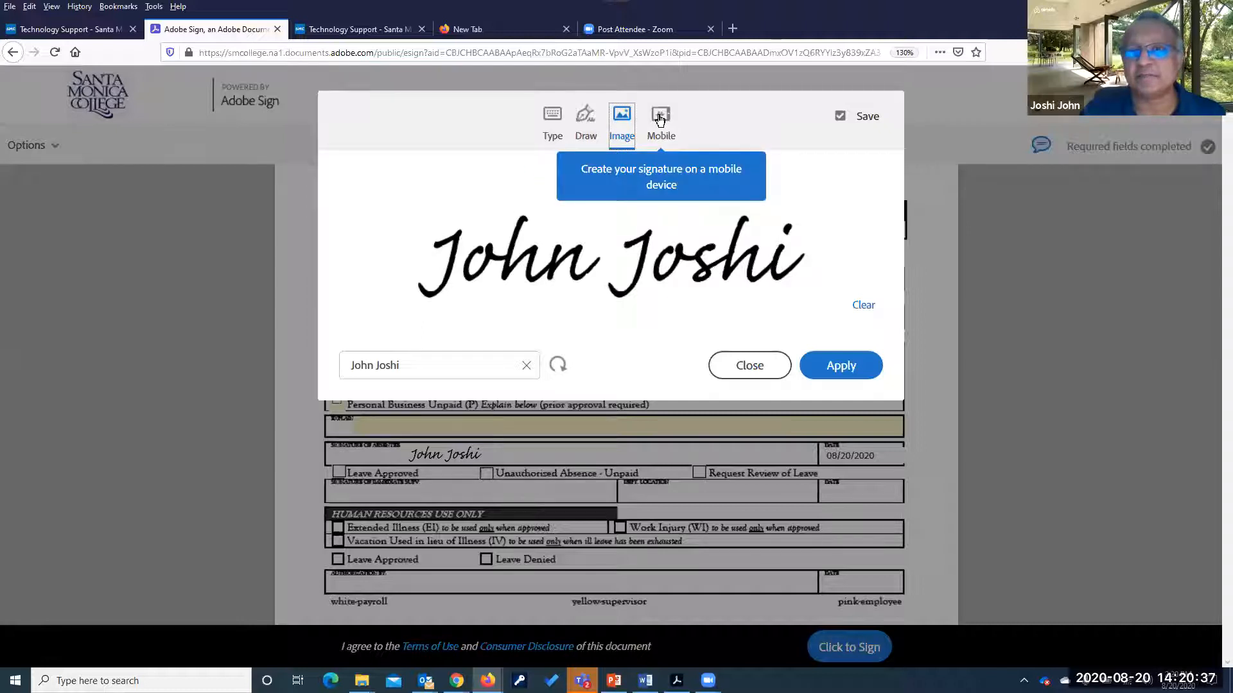
{"action": "left_click", "coordinate": [586, 120]}
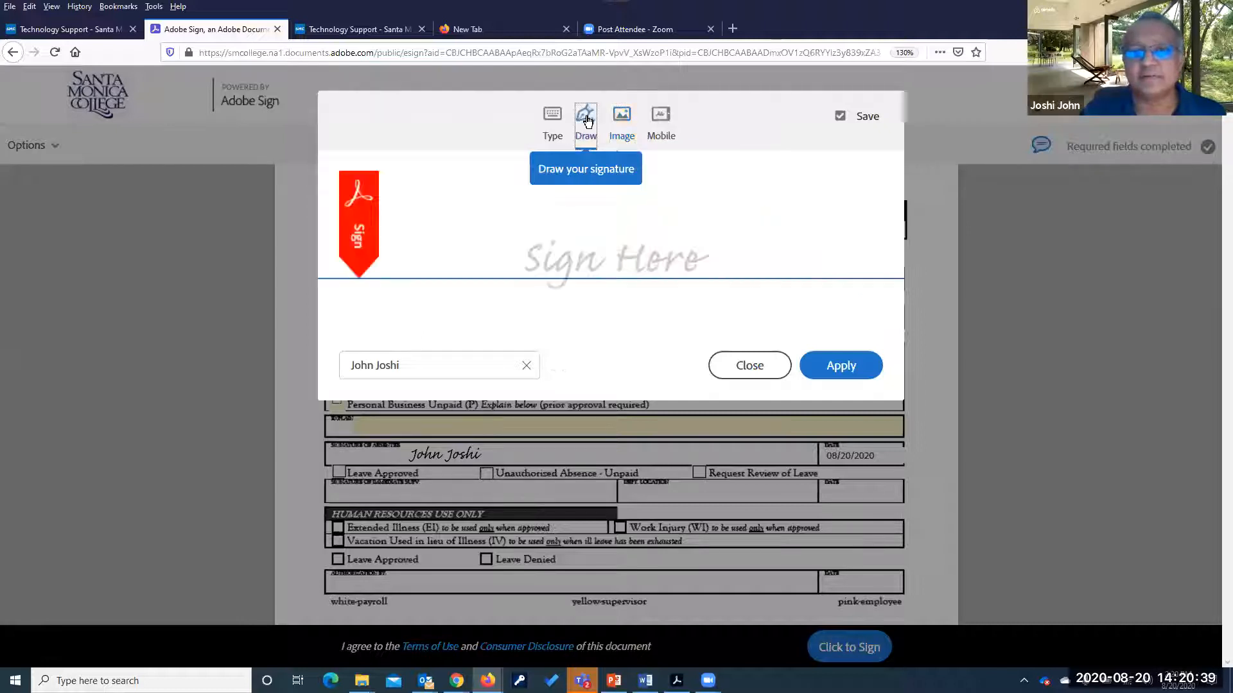
{"action": "left_click", "coordinate": [553, 119]}
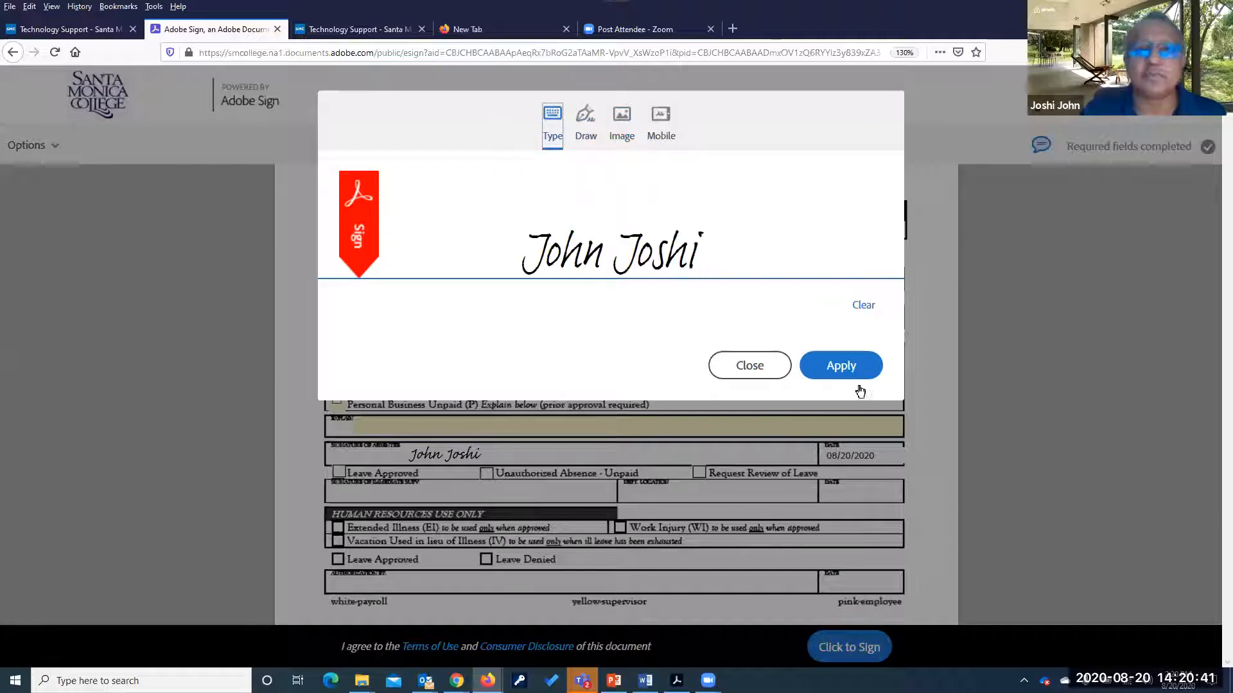
{"action": "left_click", "coordinate": [839, 366]}
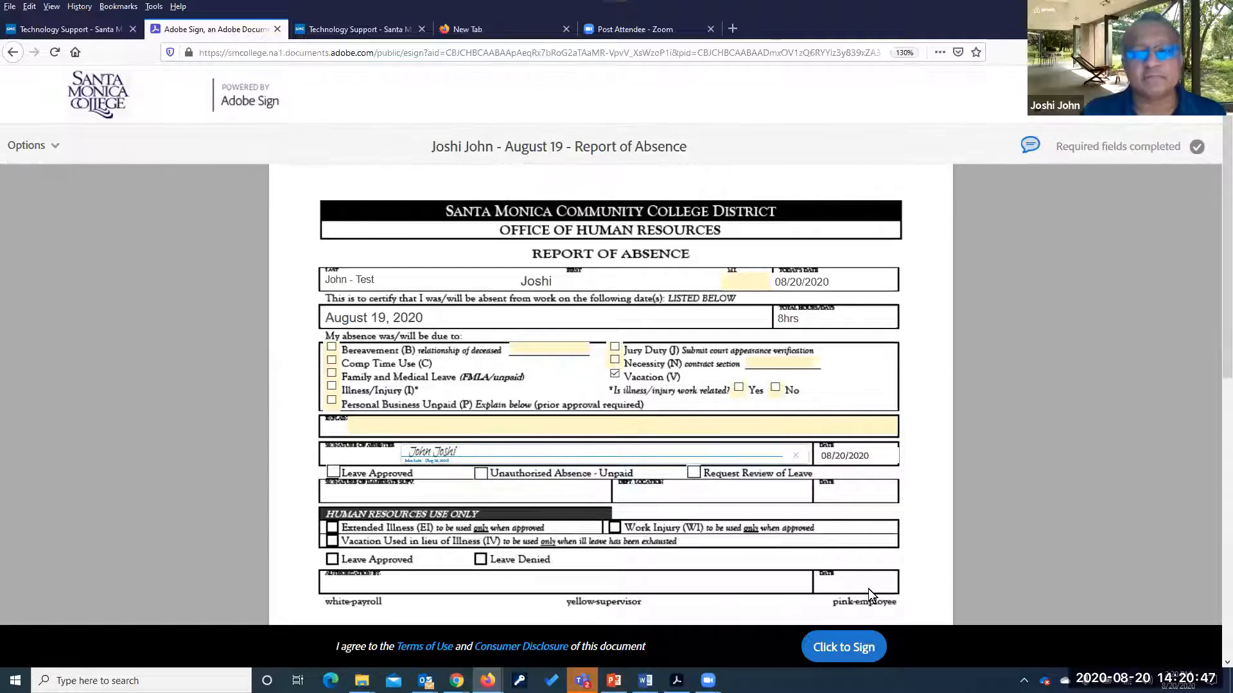
Submit the signed form, check the confirmation naming the next signer, and return home
{"action": "left_click", "coordinate": [827, 649]}
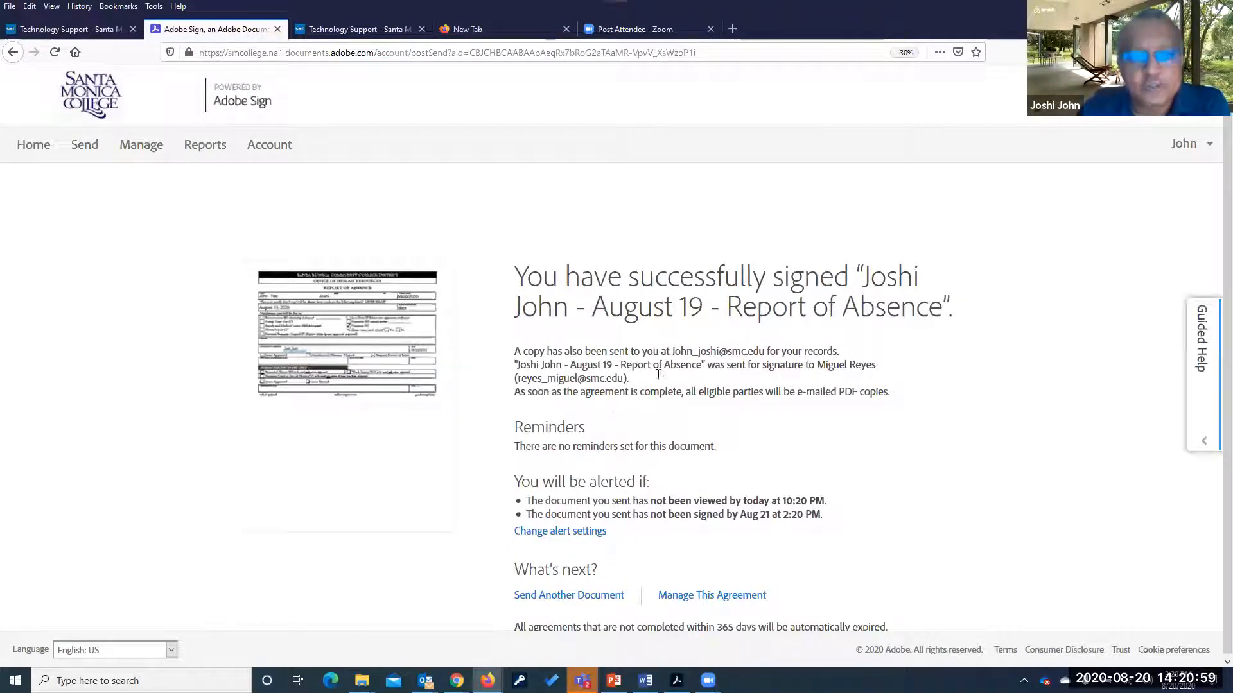
{"action": "left_click_drag", "start_coordinate": [619, 365], "coordinate": [873, 372]}
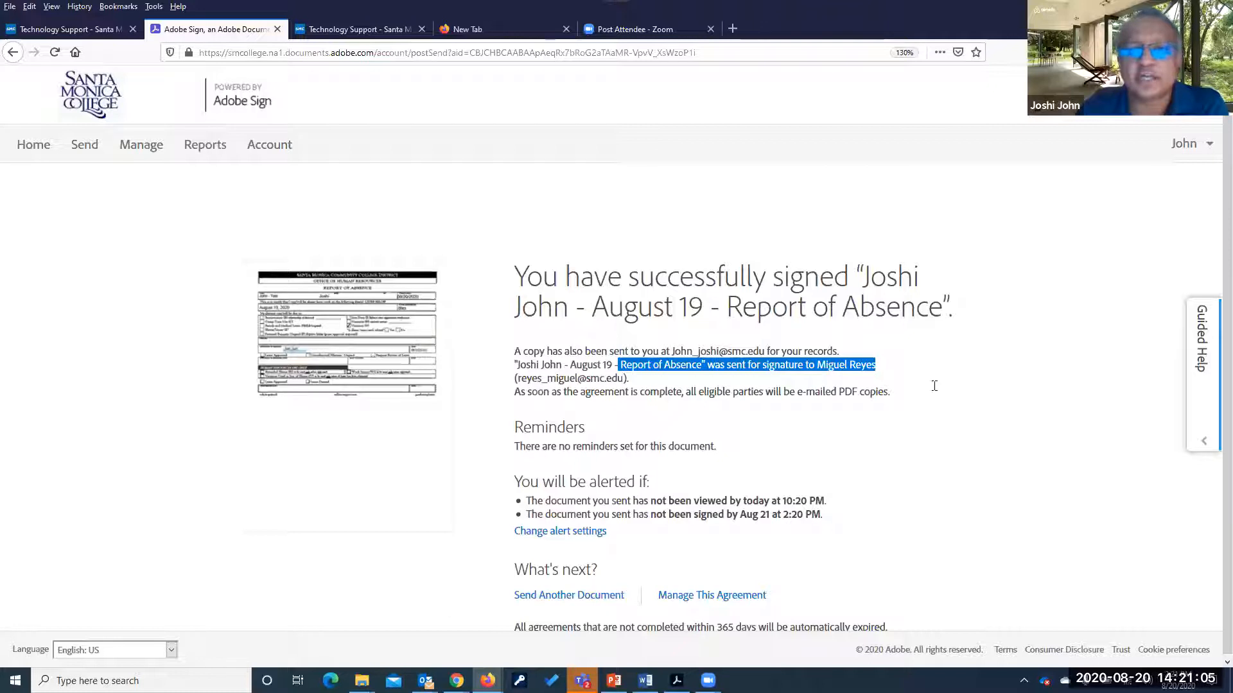
{"action": "scroll", "coordinate": [921, 396], "scroll_direction": "down", "scroll_amount": 1}
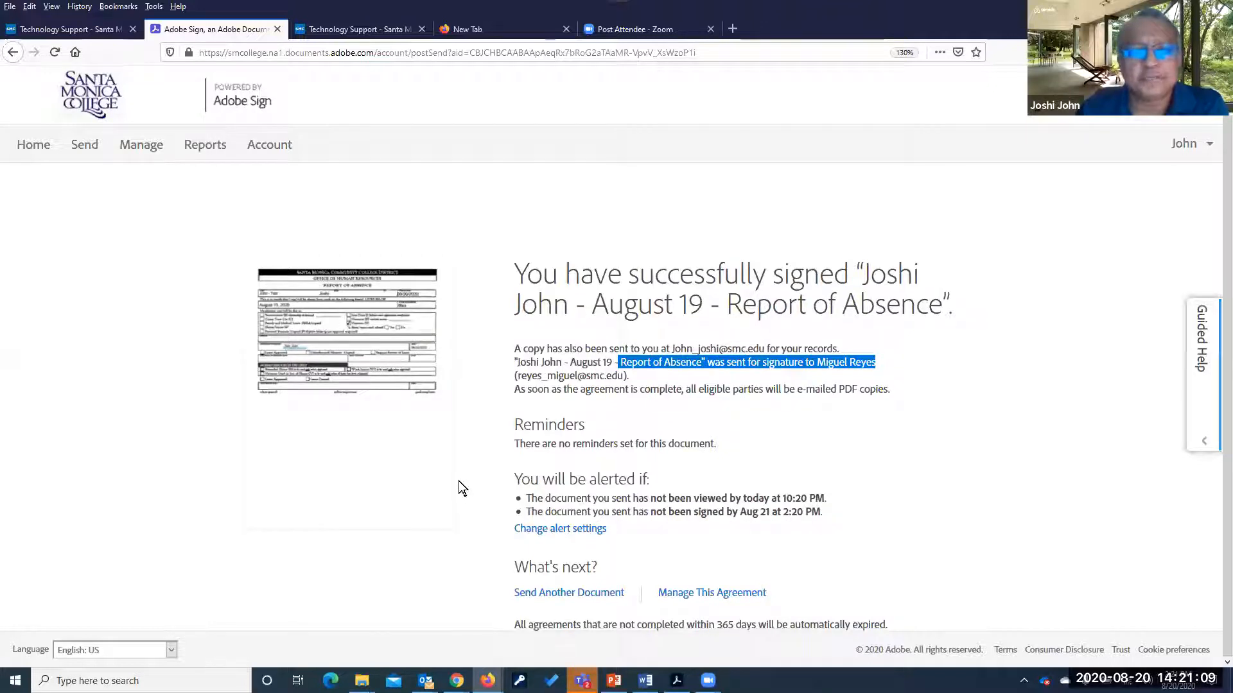
{"action": "left_click", "coordinate": [424, 561]}
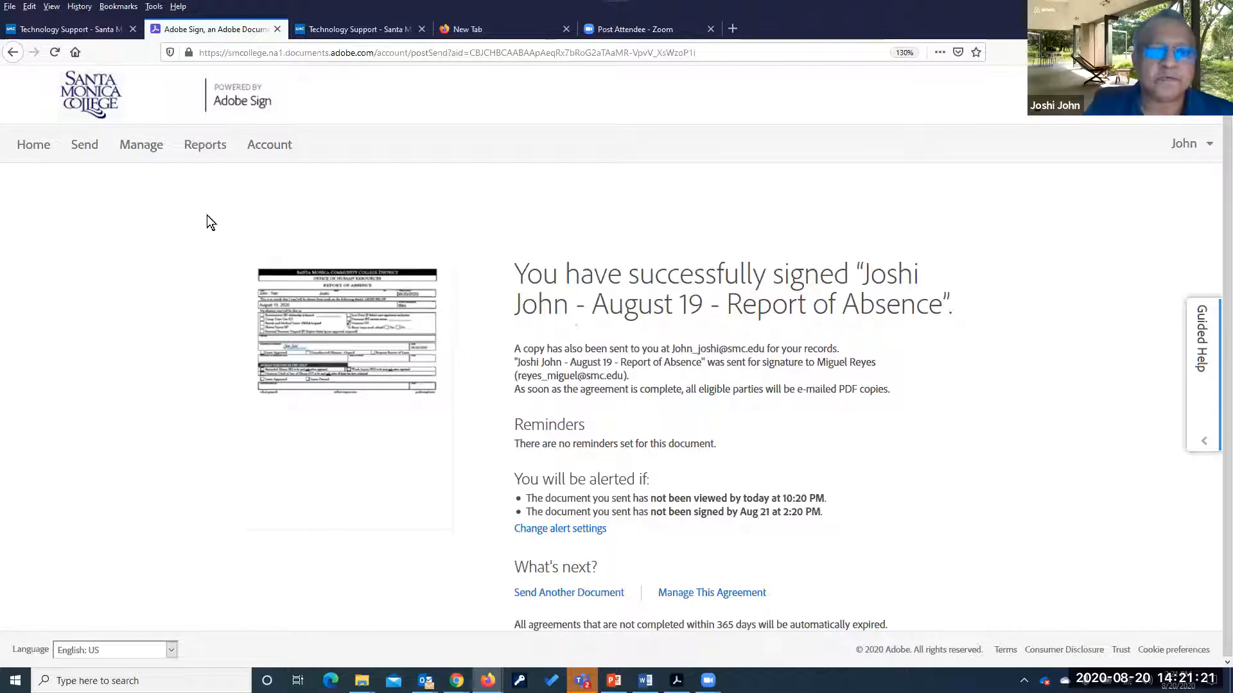
{"action": "left_click", "coordinate": [36, 146]}
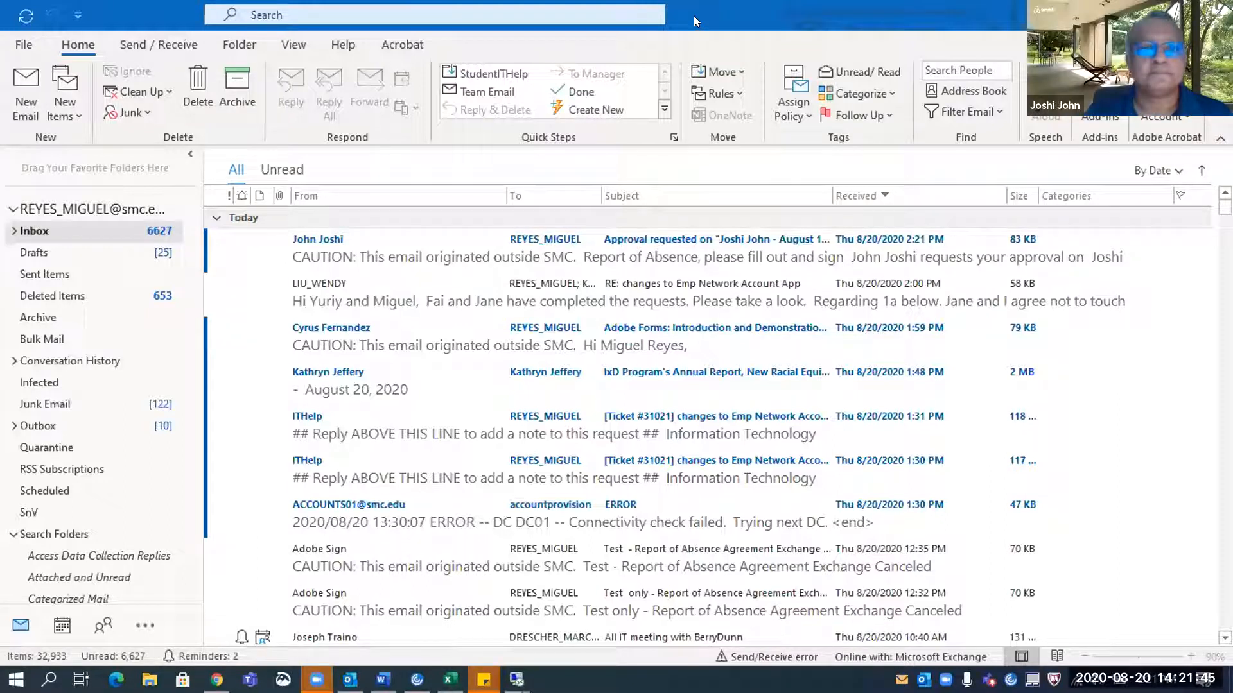
Open the Adobe Sign approval request email in Outlook and download its blocked pictures
{"action": "left_click", "coordinate": [461, 263]}
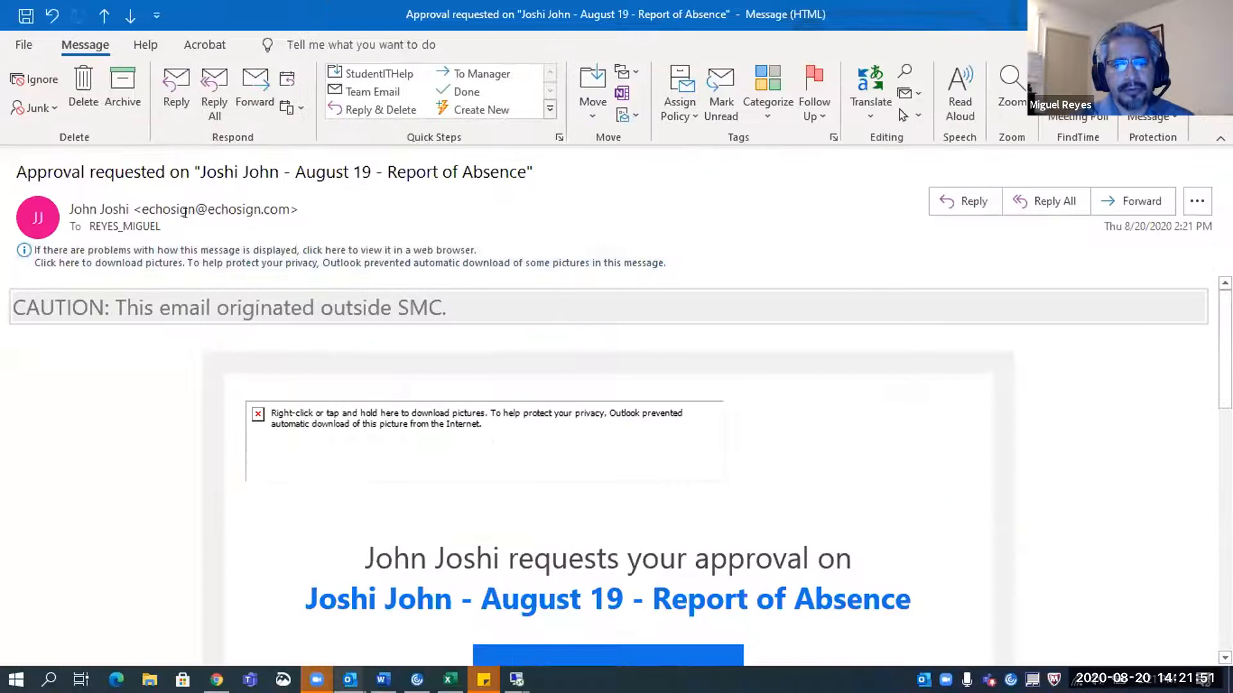
{"action": "left_click", "coordinate": [137, 209]}
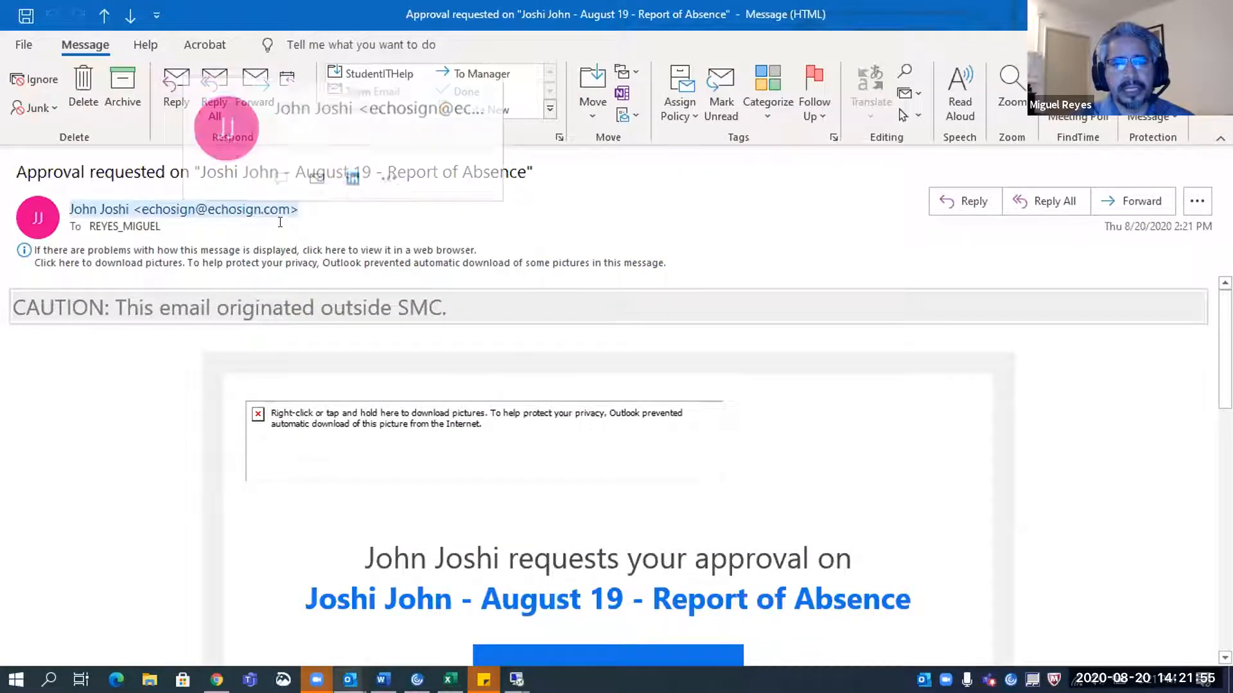
{"action": "scroll", "coordinate": [411, 499], "scroll_direction": "down", "scroll_amount": 1}
{"action": "scroll", "coordinate": [411, 499], "scroll_direction": "up", "scroll_amount": 1}
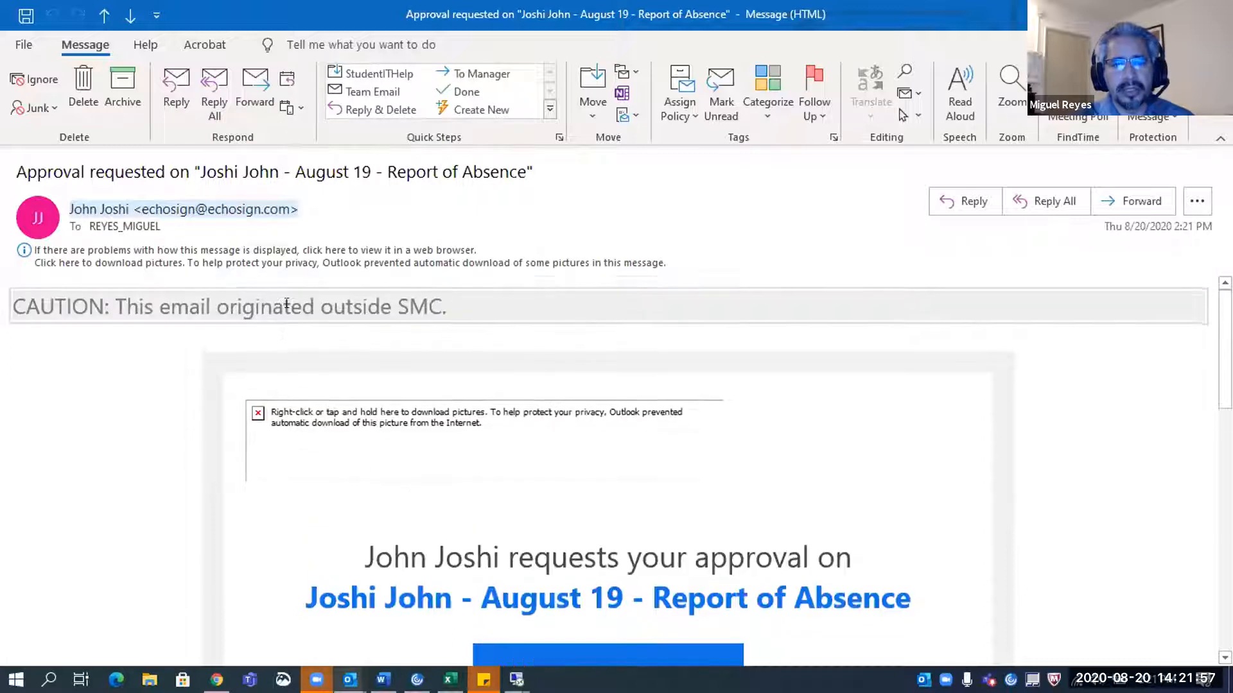
{"action": "left_click", "coordinate": [321, 249]}
{"action": "left_click", "coordinate": [383, 259]}
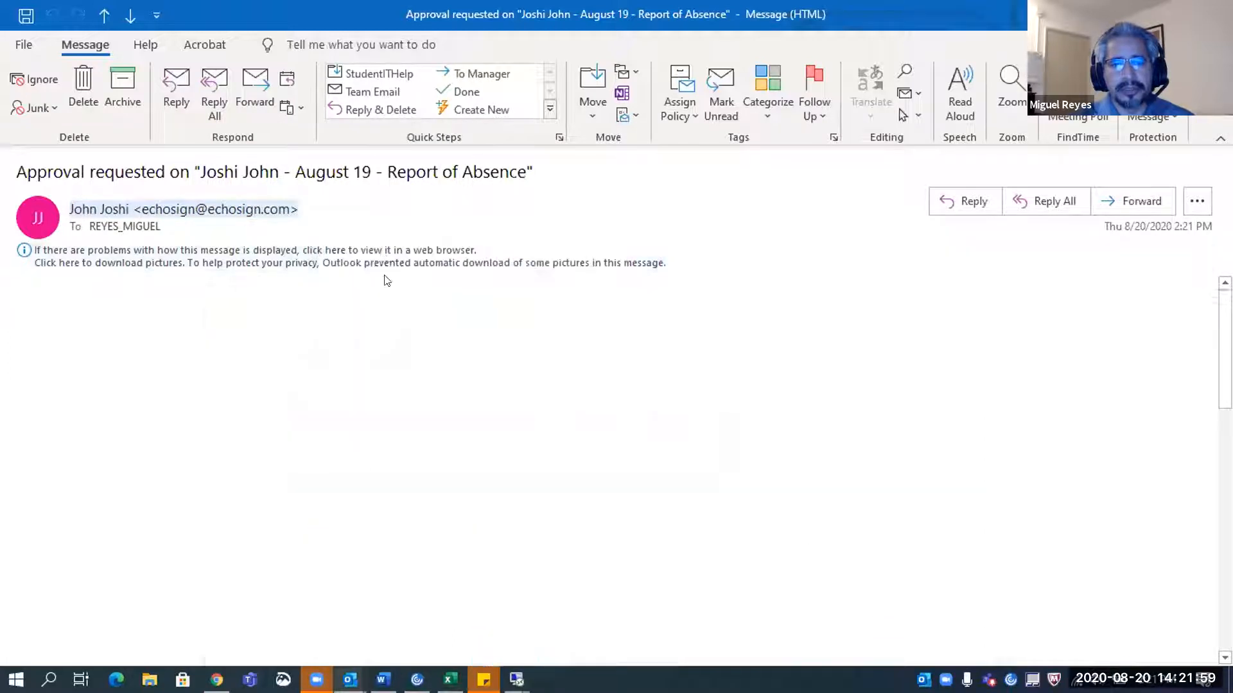
{"action": "scroll", "coordinate": [497, 398], "scroll_direction": "down", "scroll_amount": 1}
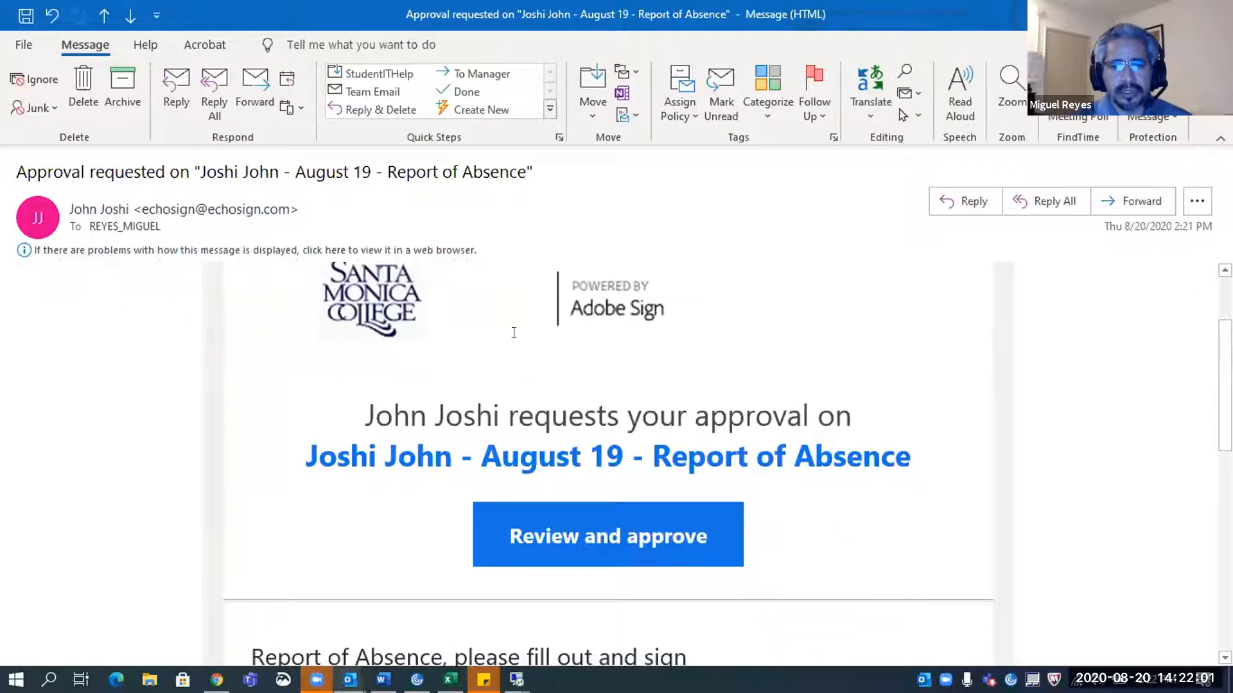
{"action": "scroll", "coordinate": [594, 350], "scroll_direction": "down", "scroll_amount": 2}
{"action": "scroll", "coordinate": [589, 352], "scroll_direction": "up", "scroll_amount": 1}
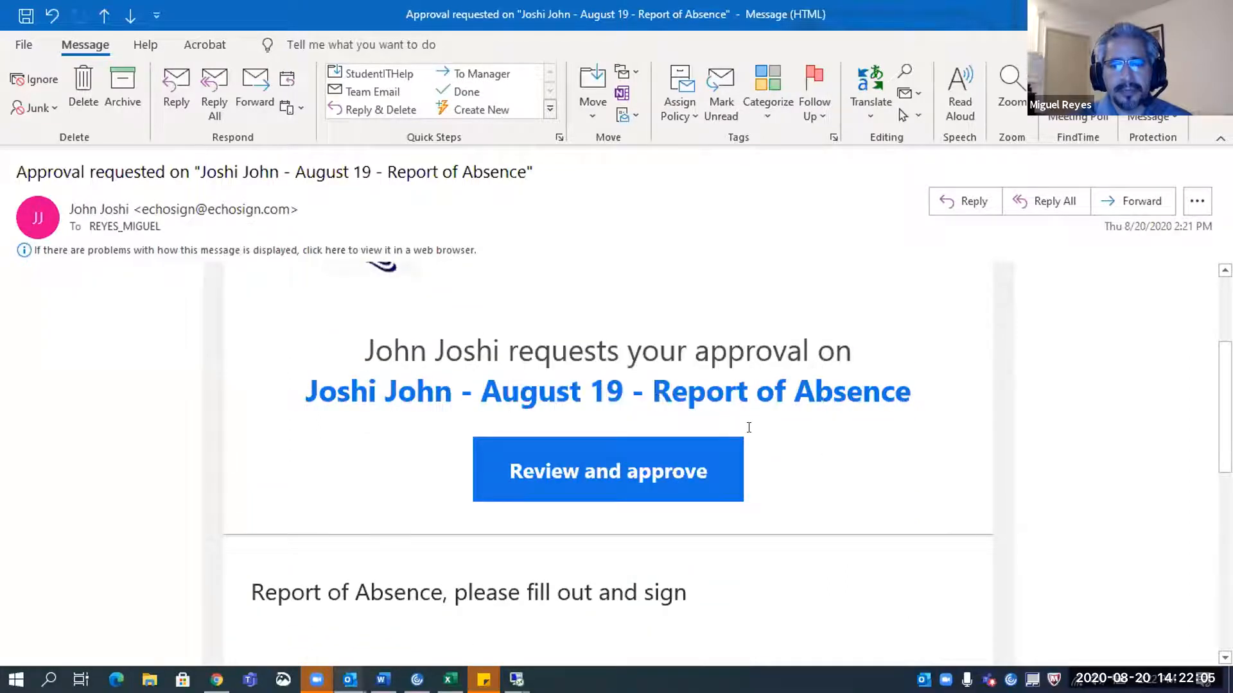
{"action": "double_click", "coordinate": [577, 348]}
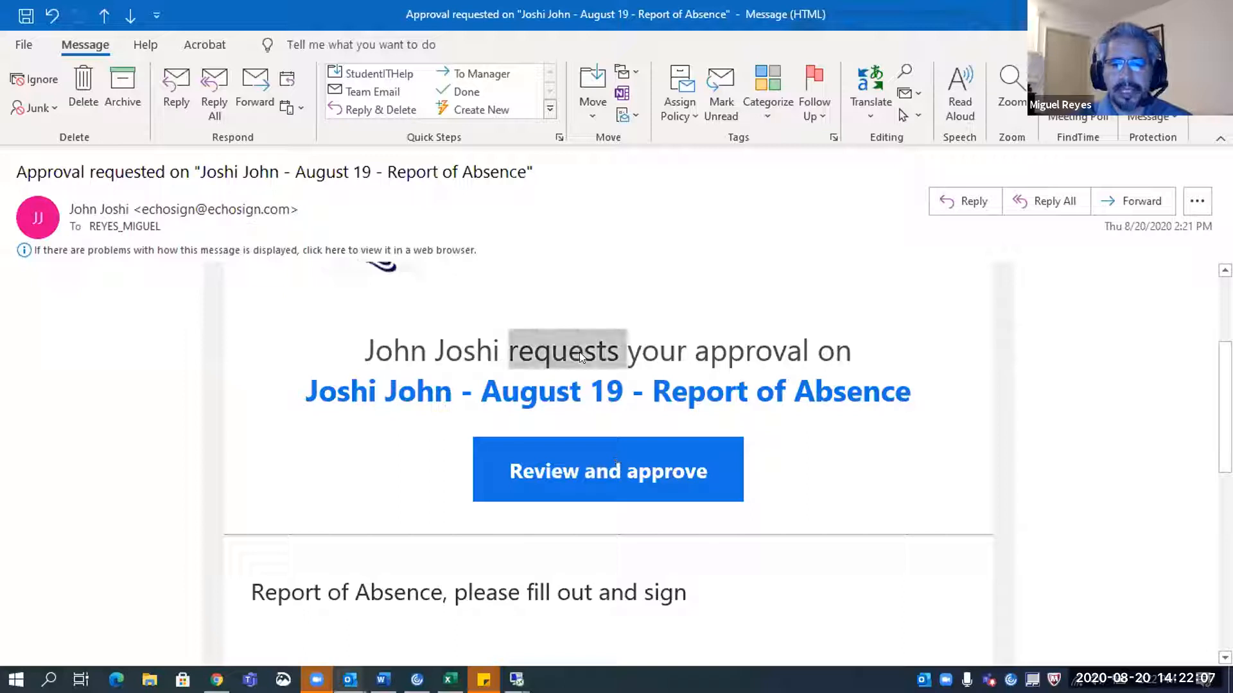
Open the form for review in full screen and choose Decline from the agreement Options menu
{"action": "left_click", "coordinate": [624, 480]}
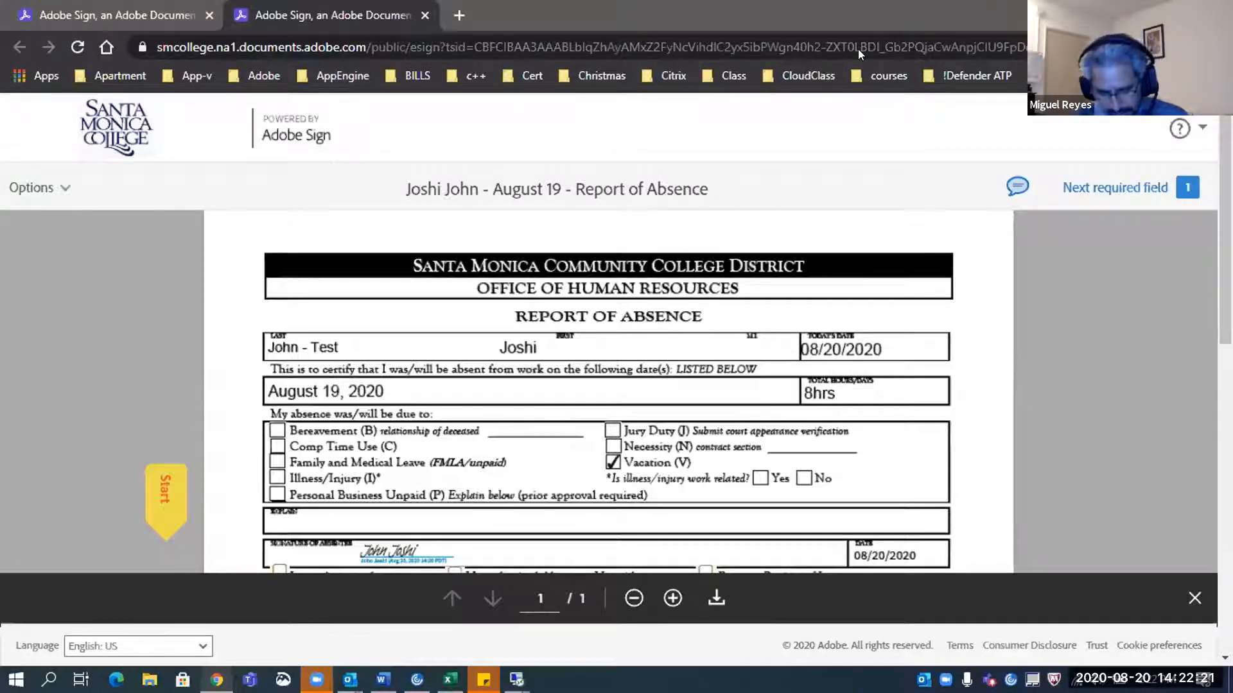
{"action": "key", "text": "F11"}
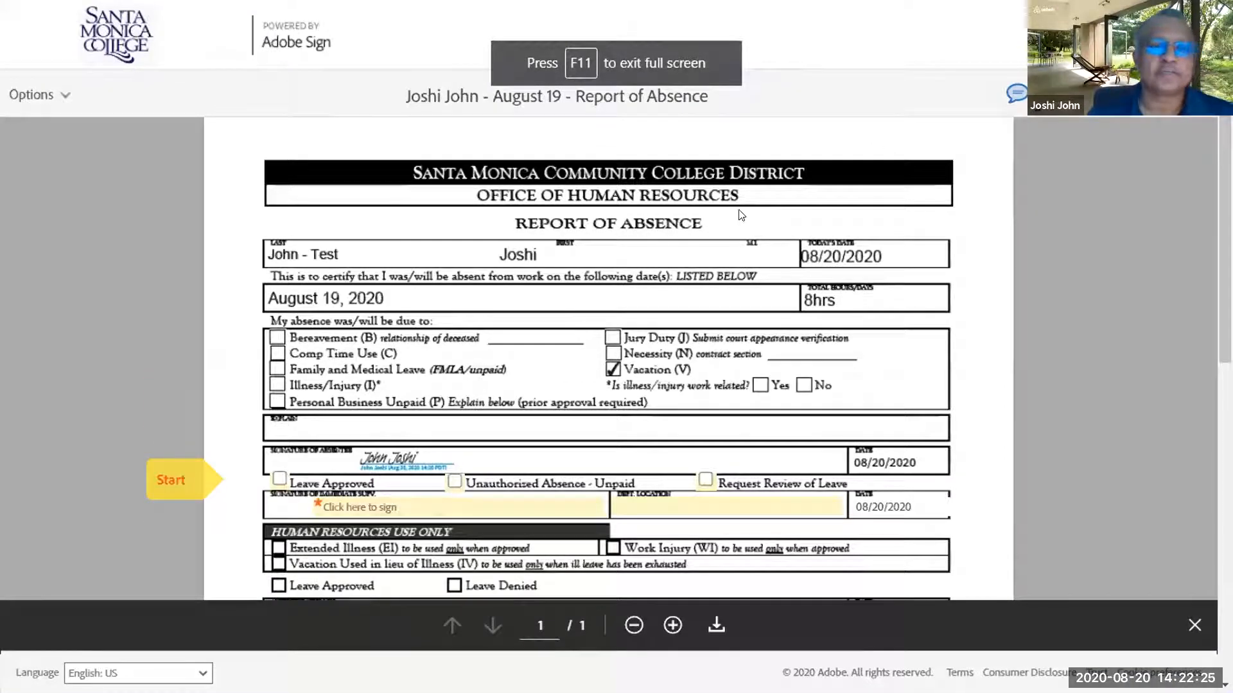
{"action": "left_click", "coordinate": [67, 100]}
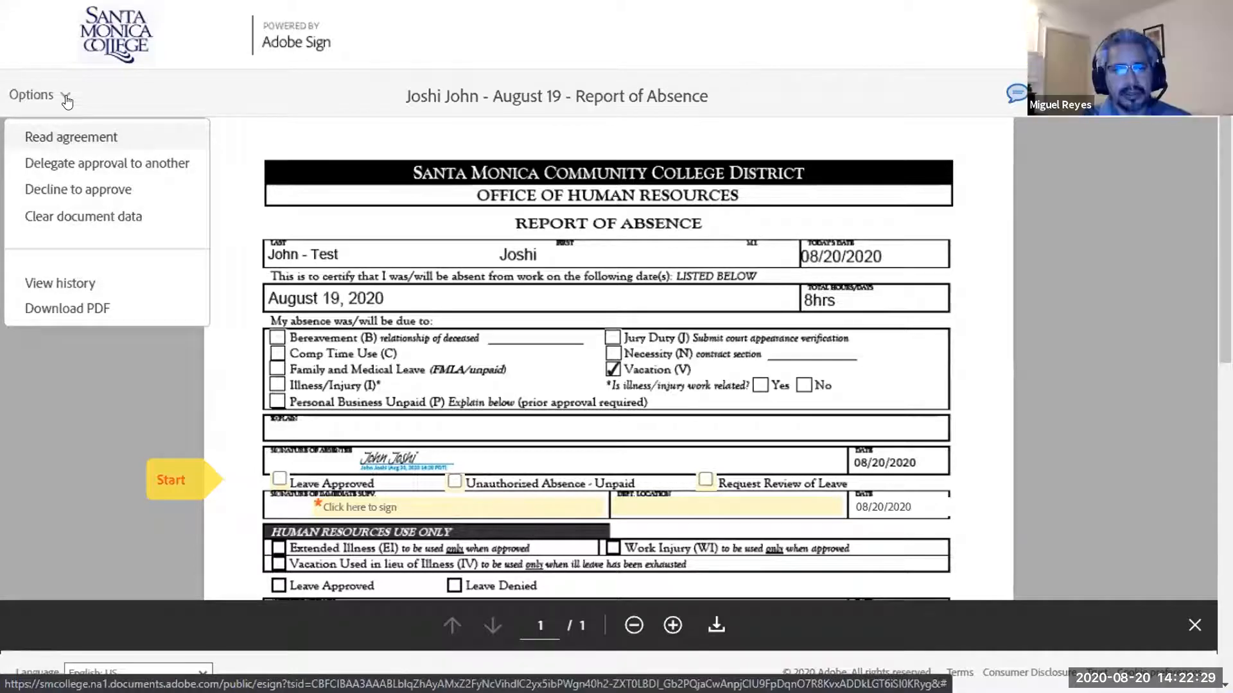
{"action": "left_click", "coordinate": [52, 95]}
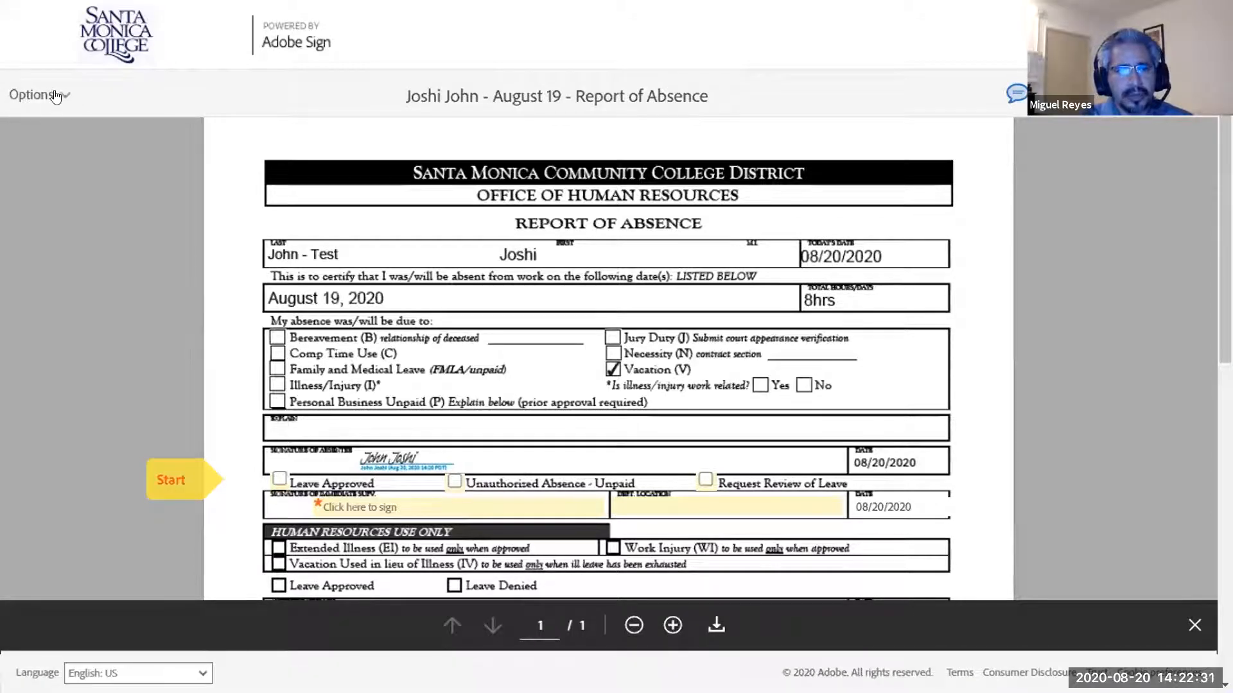
{"action": "left_click", "coordinate": [51, 95]}
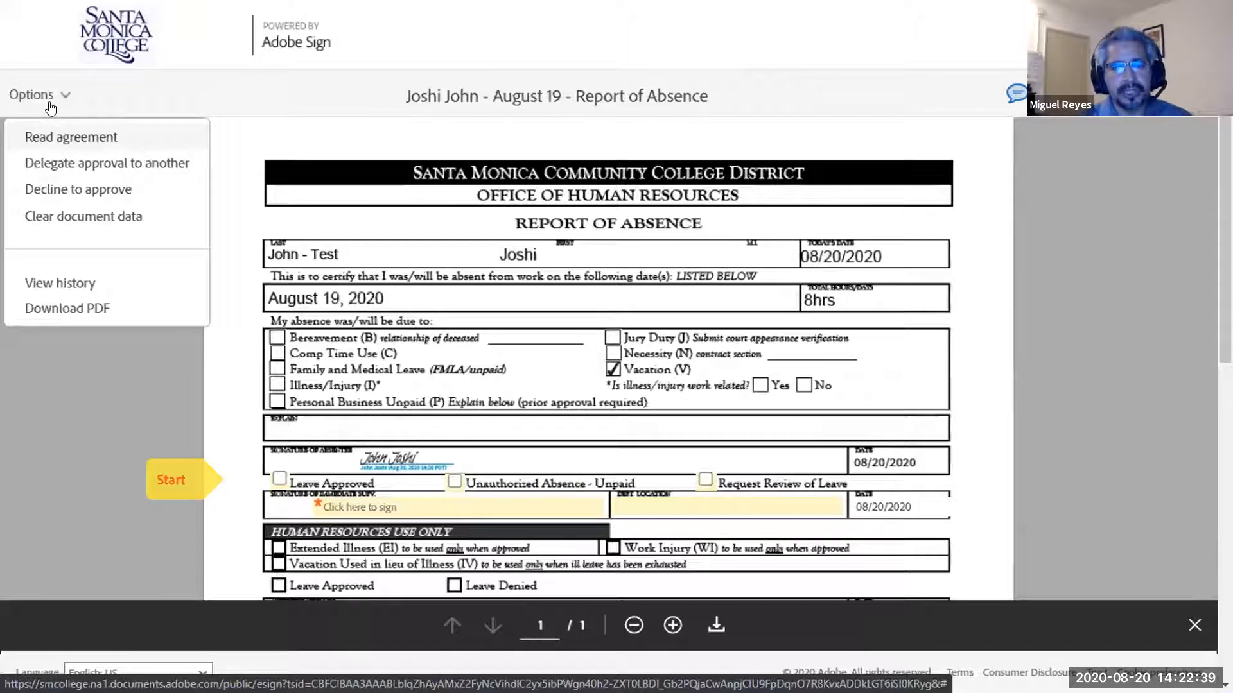
{"action": "left_click", "coordinate": [67, 194]}
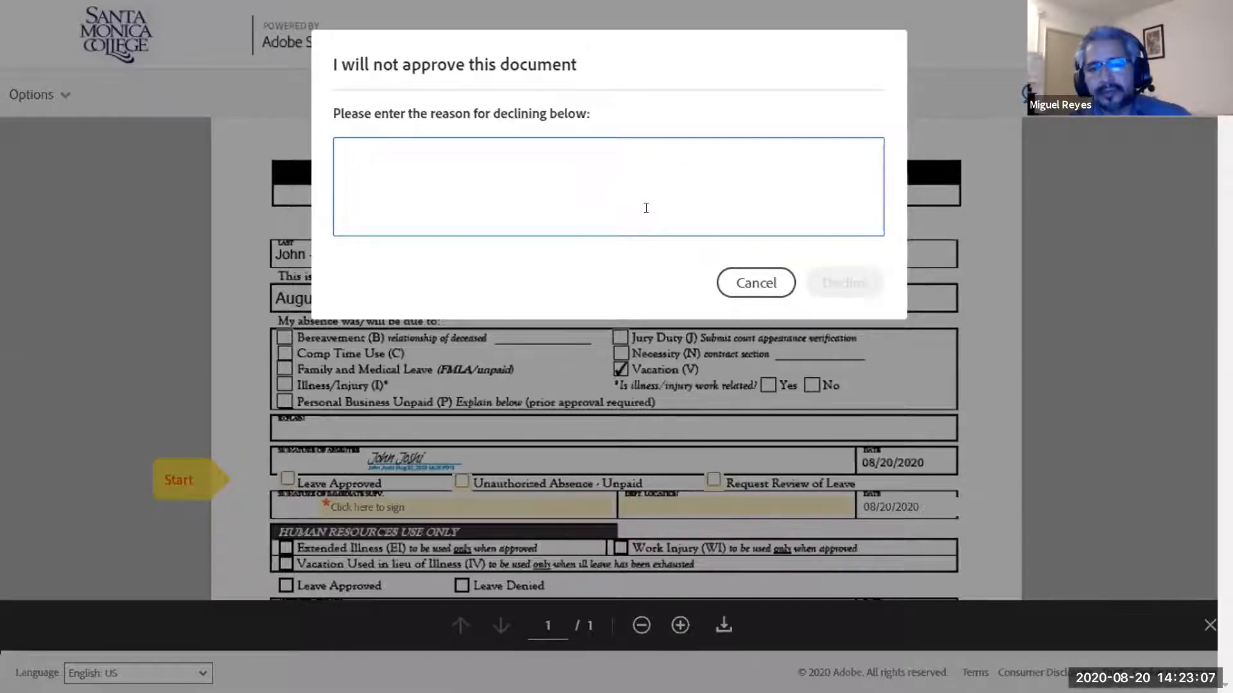
Cancel the decline dialog and close the agreement Options list, keeping the request pending
{"action": "left_click", "coordinate": [760, 287]}
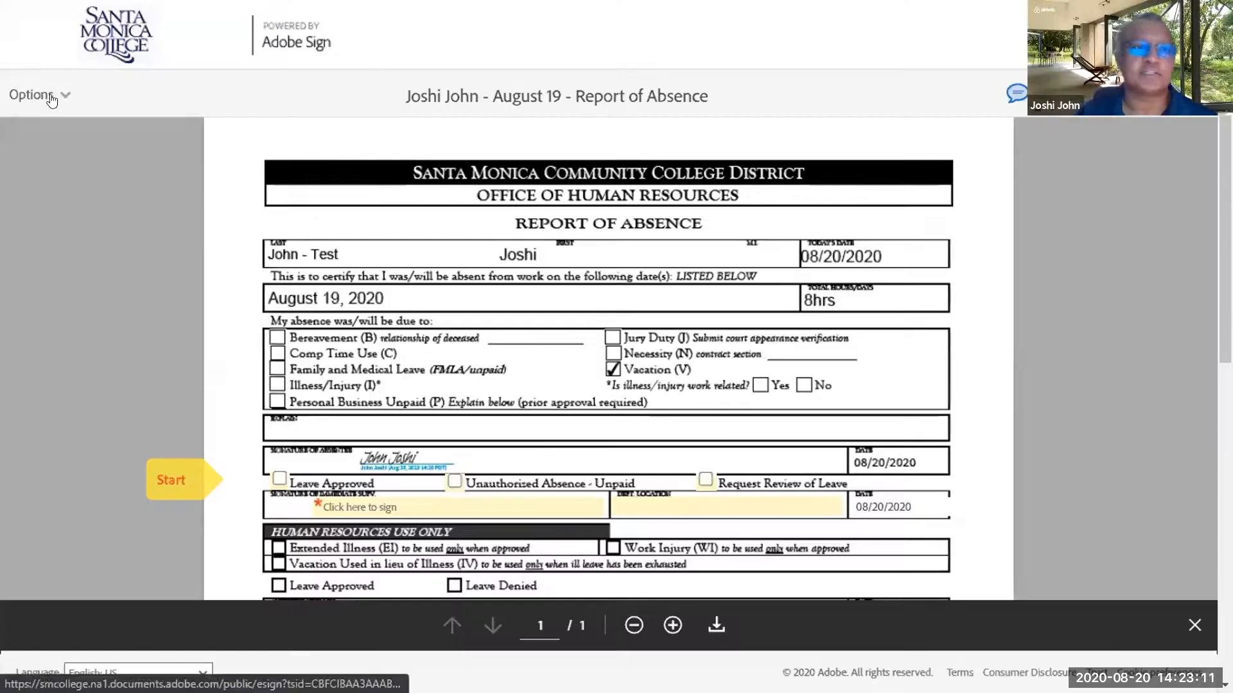
{"action": "left_click", "coordinate": [51, 100]}
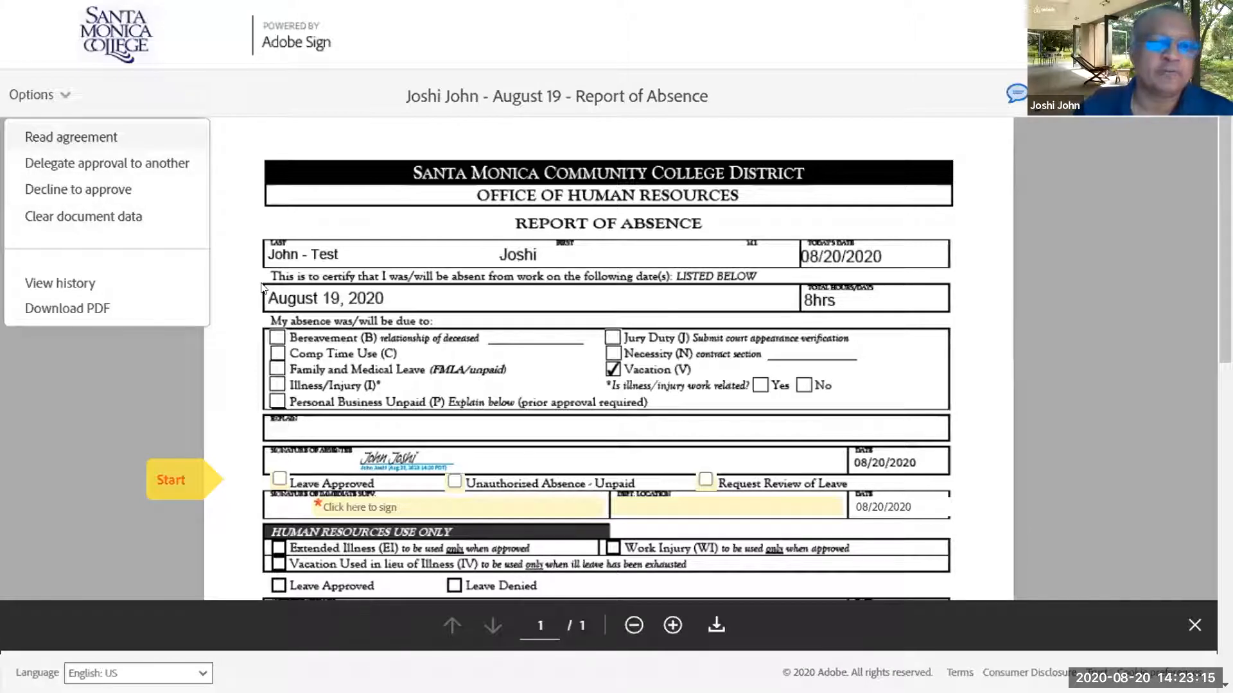
{"action": "left_click", "coordinate": [287, 142]}
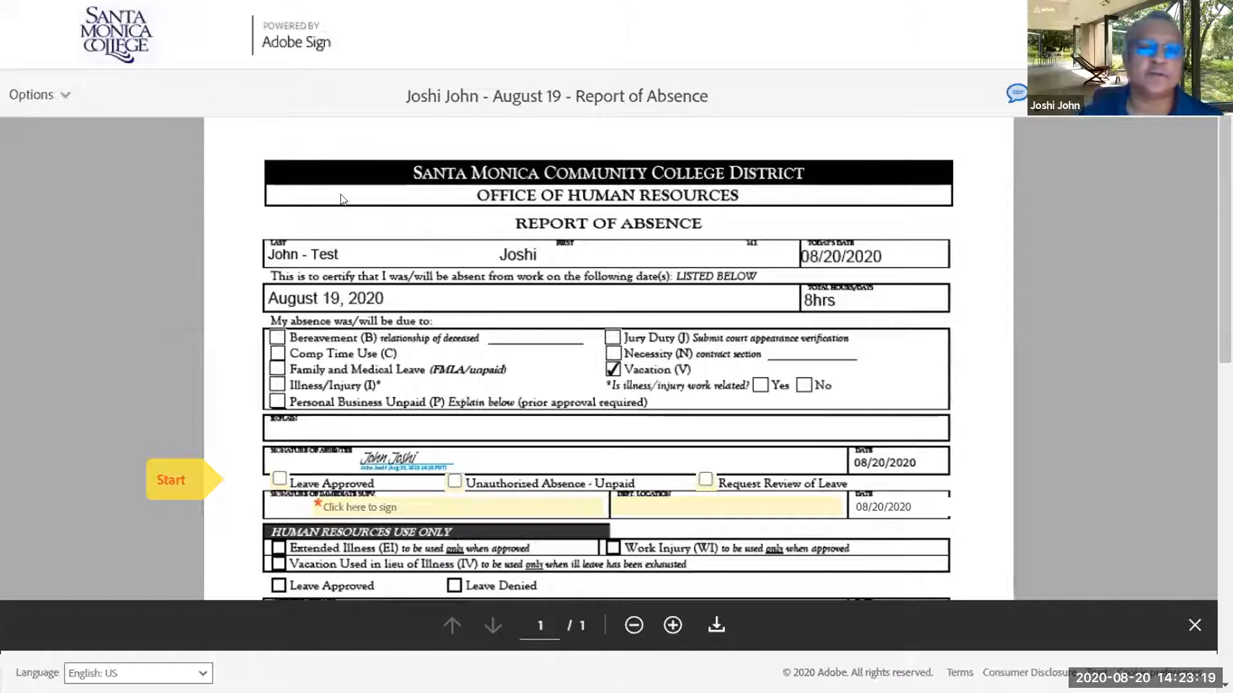
Tick Leave Approved, add the supervisor's signature, enter Dept. Location 52, and approve the form
{"action": "scroll", "coordinate": [357, 216], "scroll_direction": "down", "scroll_amount": 3}
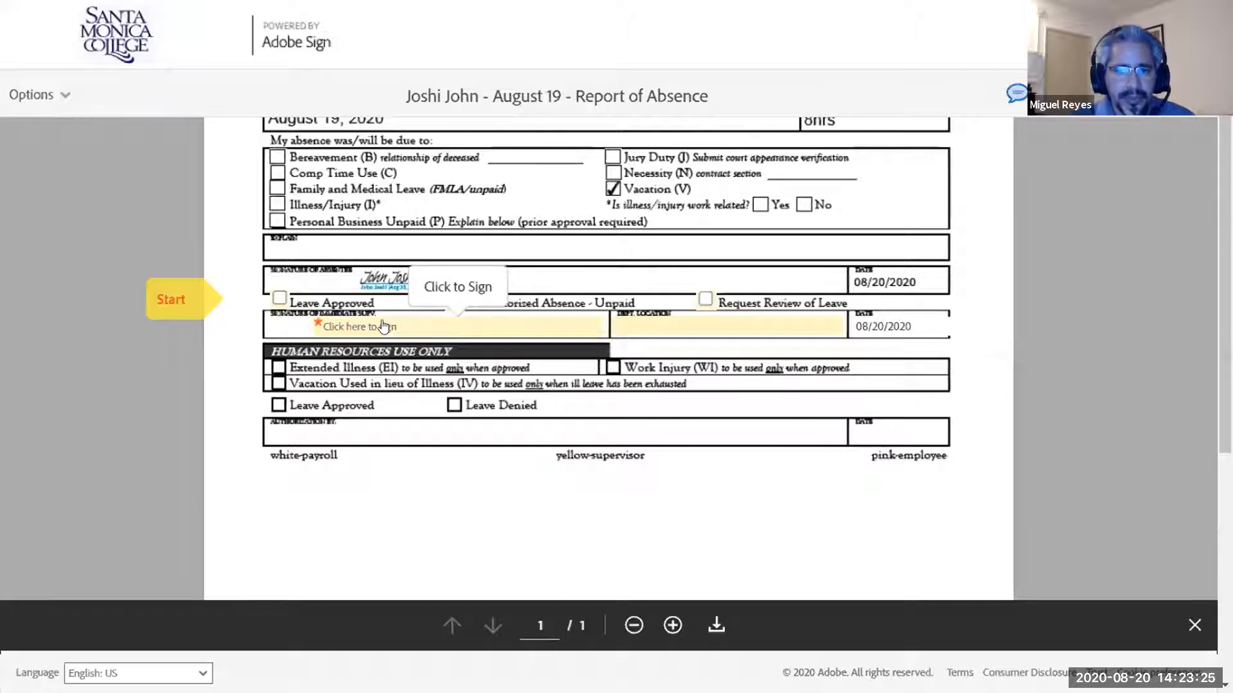
{"action": "left_click", "coordinate": [278, 298]}
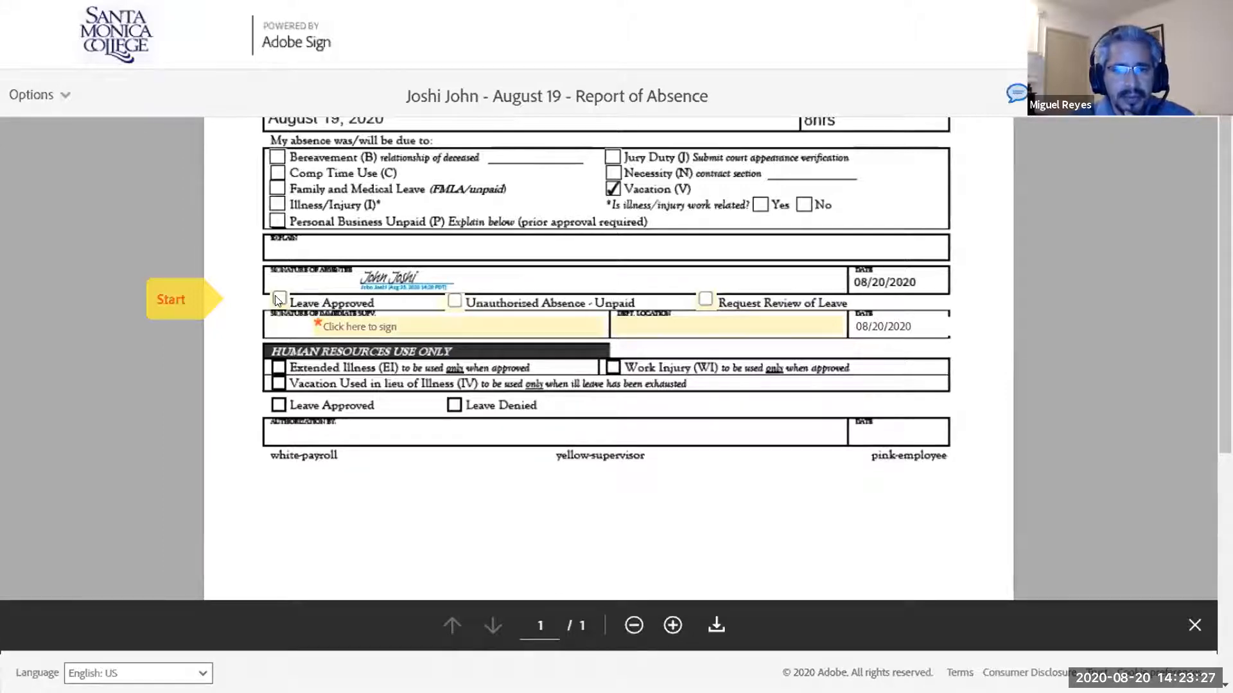
{"action": "left_click", "coordinate": [359, 330]}
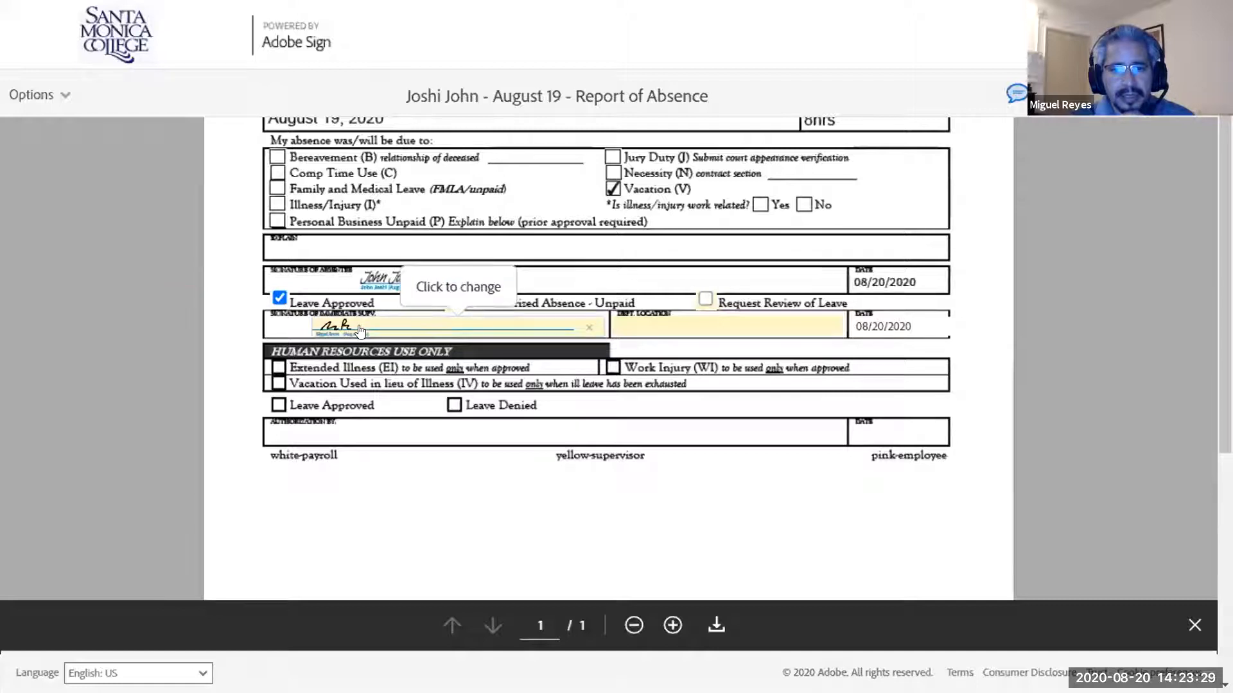
{"action": "left_click", "coordinate": [632, 325]}
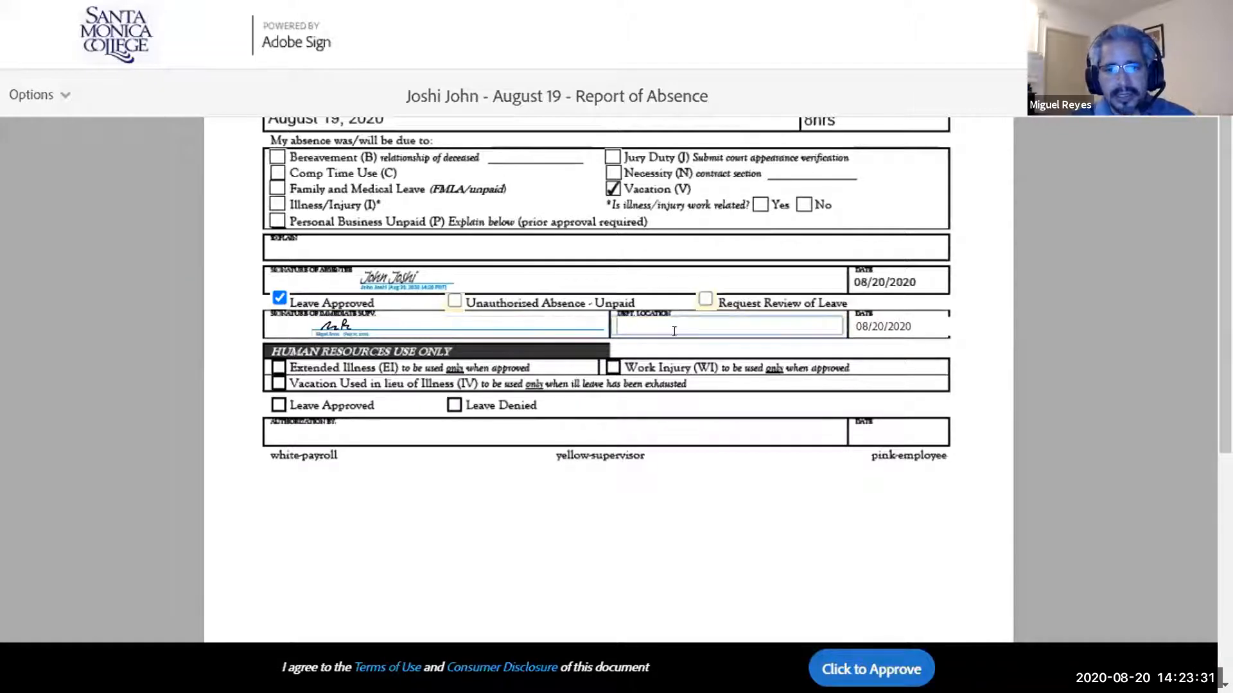
{"action": "type", "text": "52"}
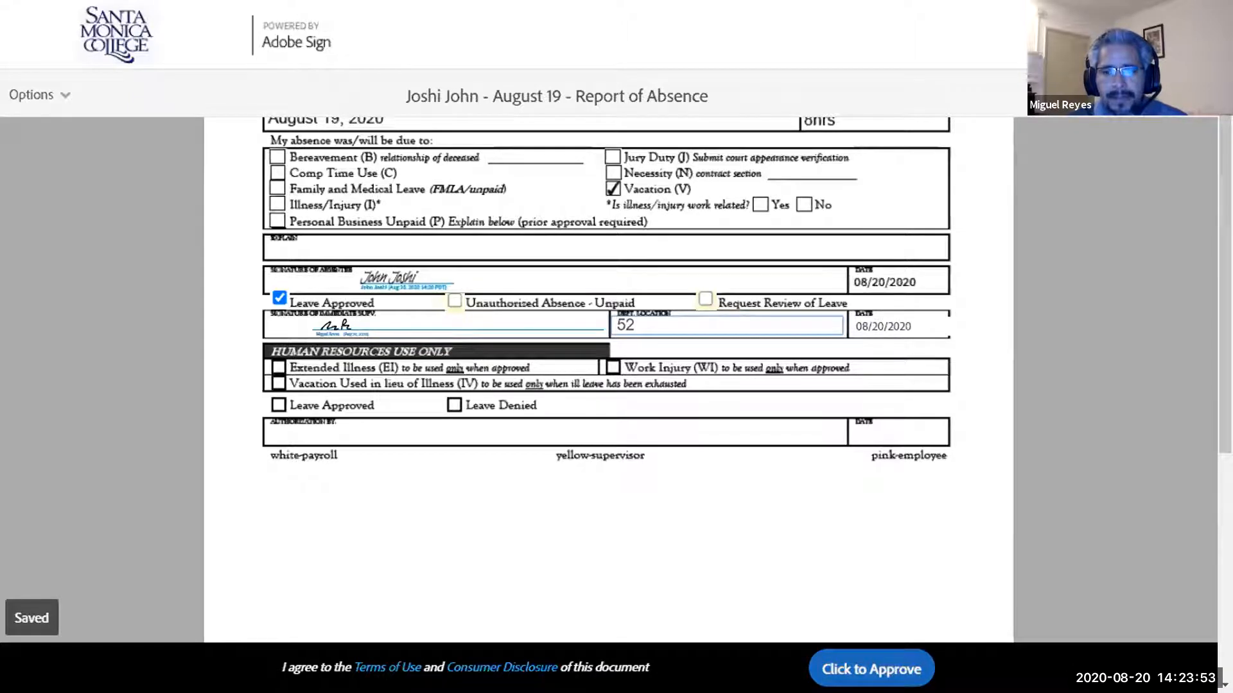
{"action": "left_click", "coordinate": [871, 669]}
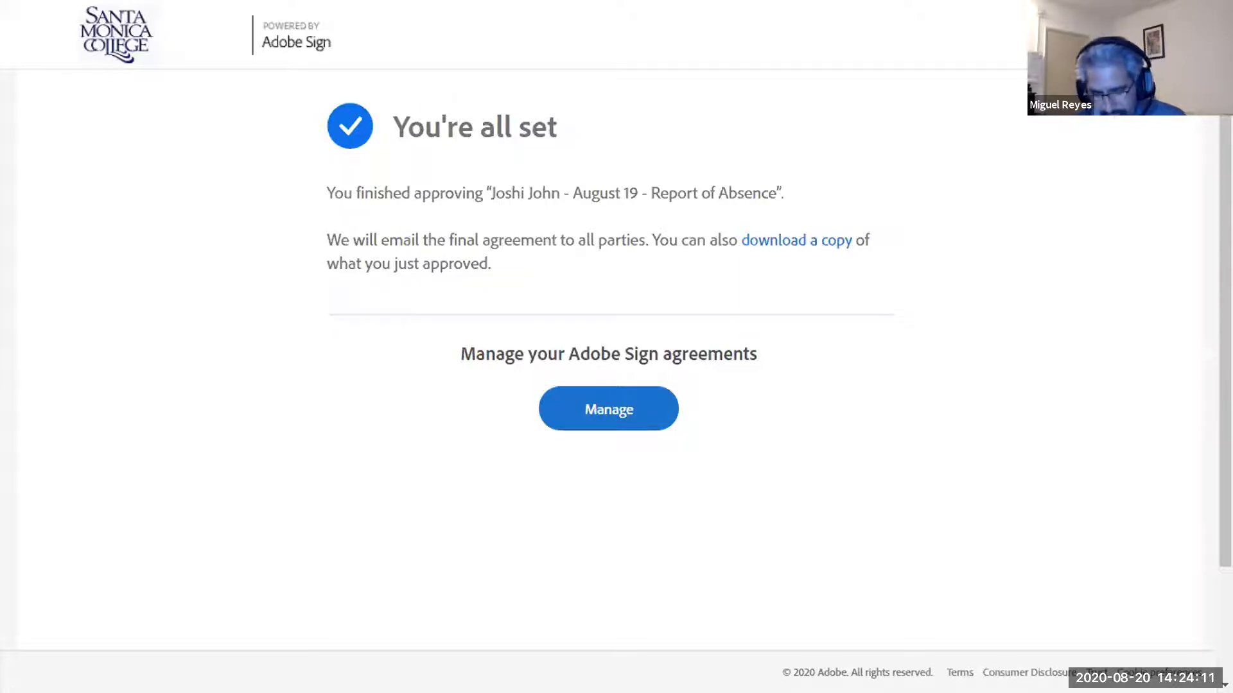
{"action": "key", "text": "F11"}
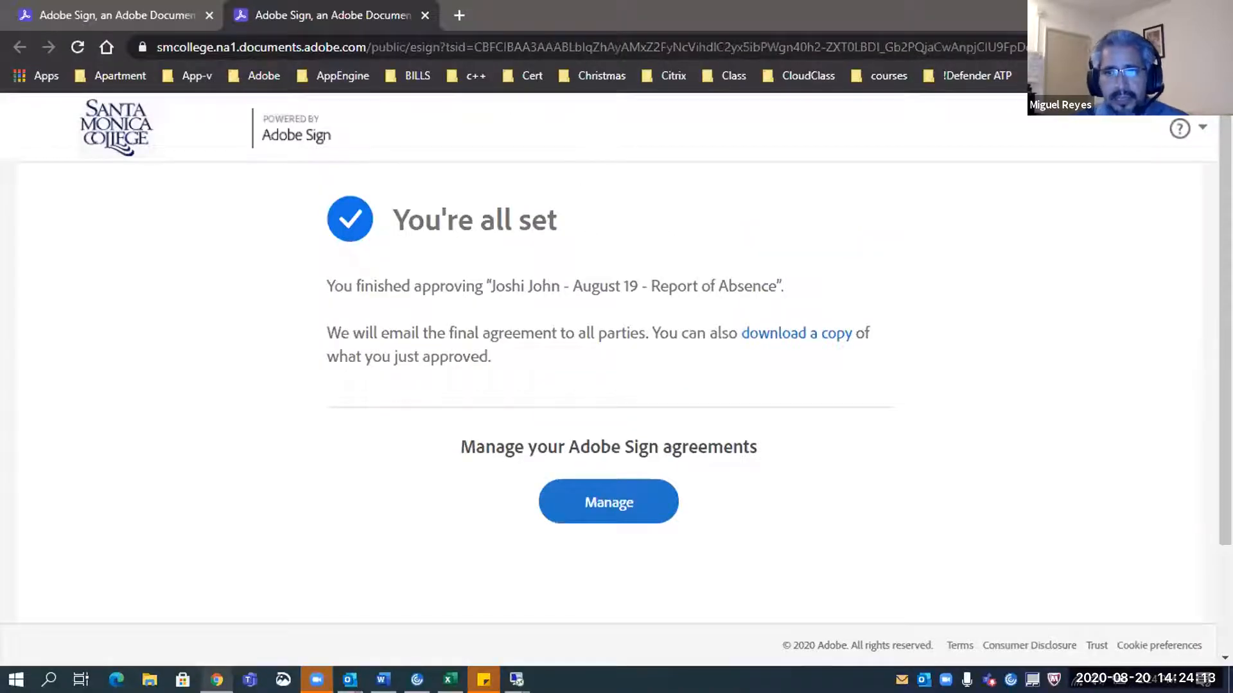
{"action": "key", "text": "alt+Tab"}
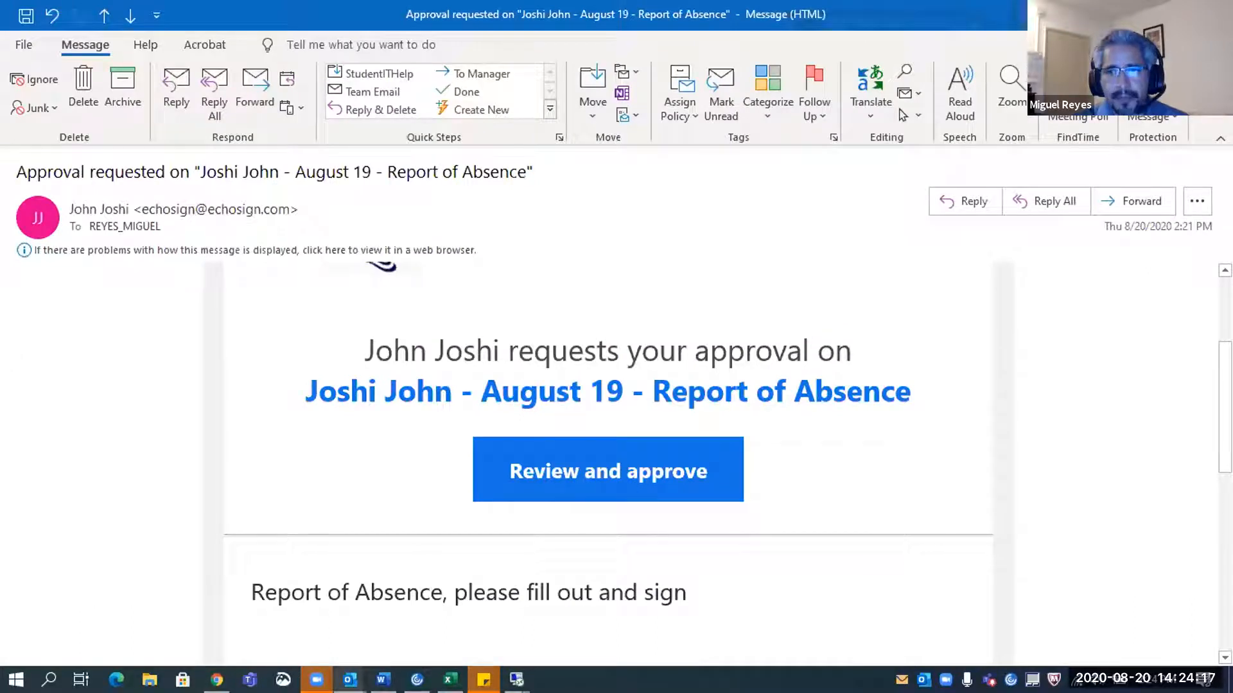
Open the signed Report of Absence PDF attached to the FCCC Completed email
{"action": "key", "text": "Escape"}
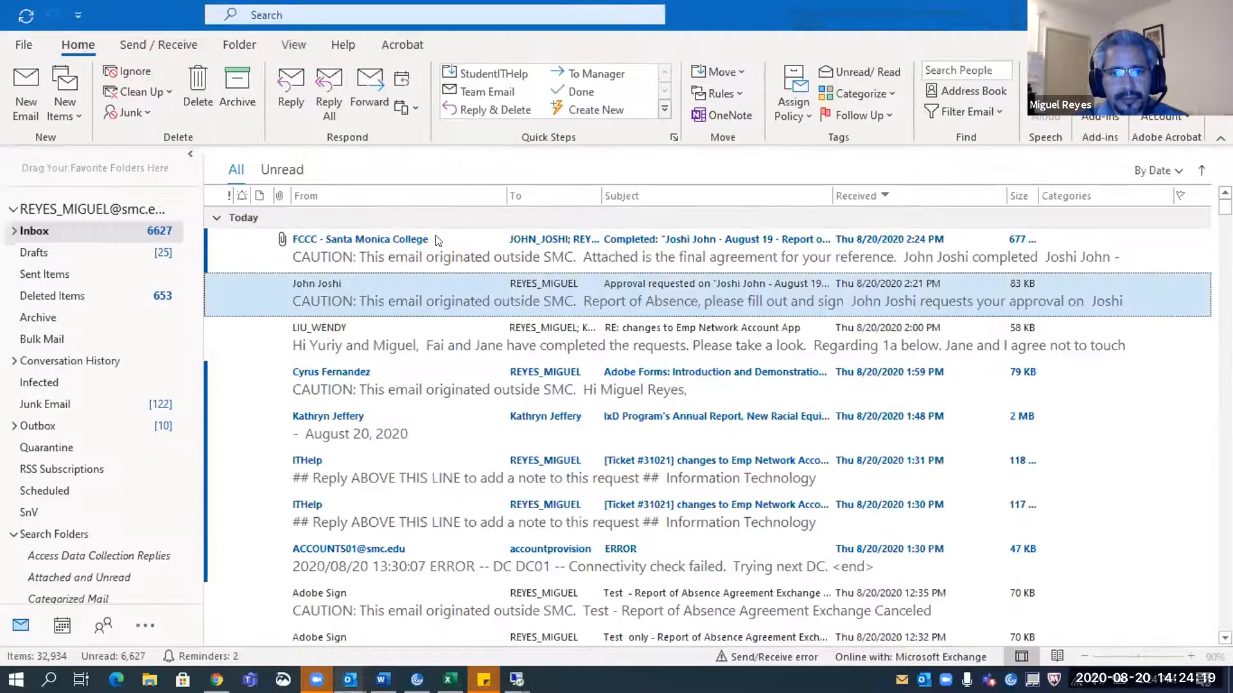
{"action": "left_click", "coordinate": [462, 254]}
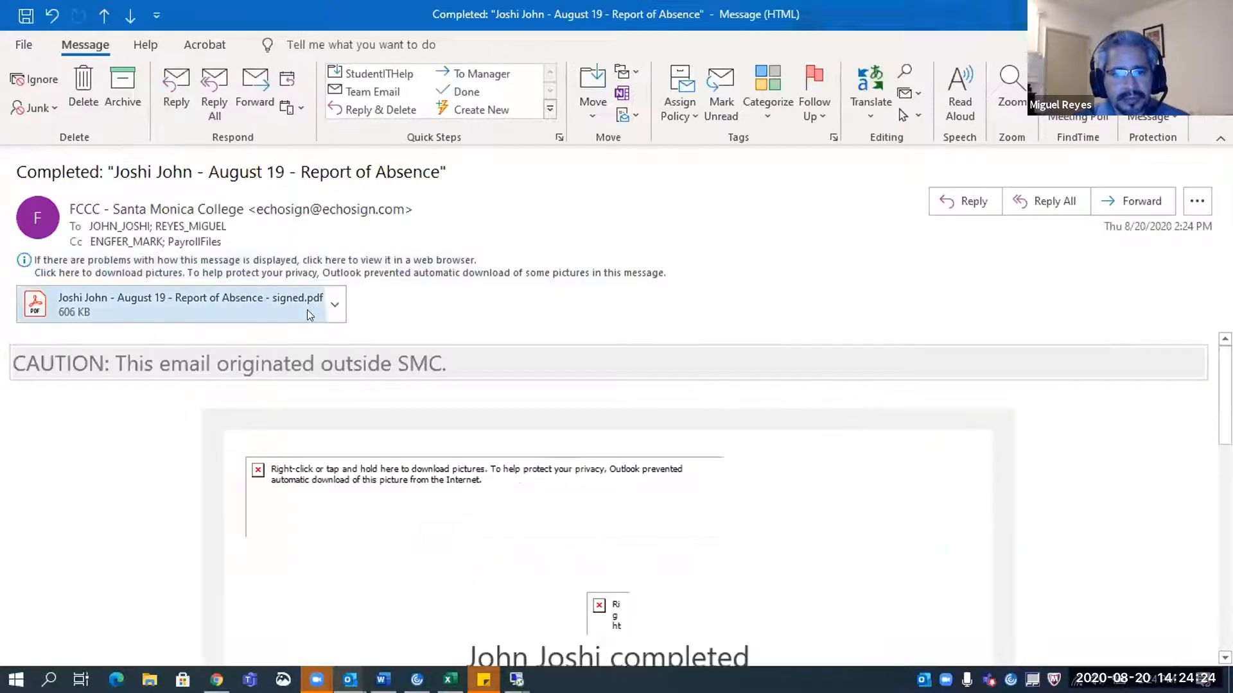
{"action": "left_click", "coordinate": [260, 306]}
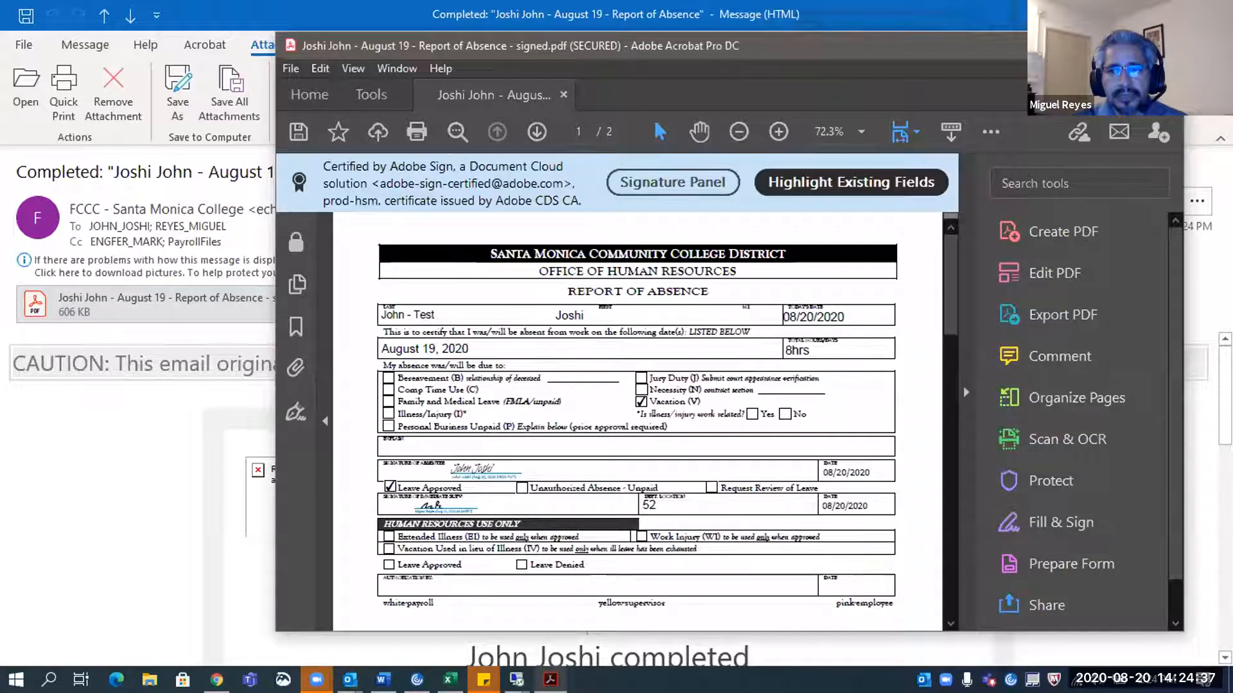
Maximize Acrobat, review the Final Audit Report on page 2, then follow the signature's verification link
{"action": "left_click", "coordinate": [1135, 45]}
{"action": "scroll", "coordinate": [855, 238], "scroll_direction": "down", "scroll_amount": 6}
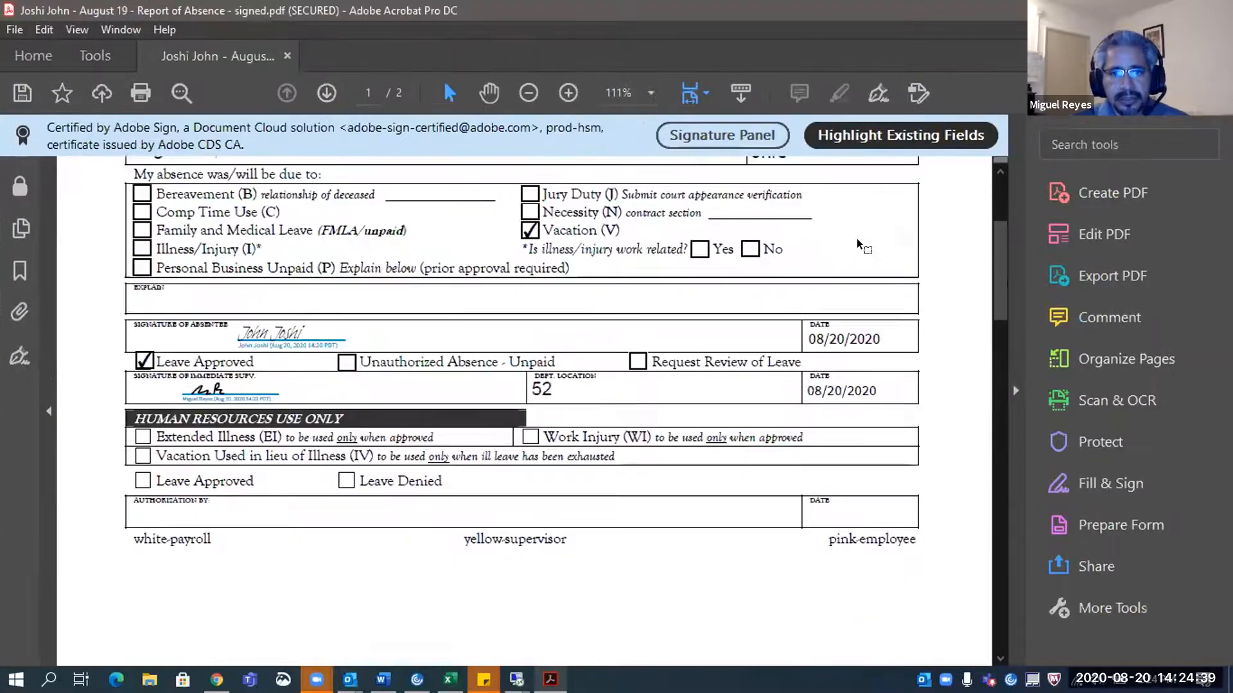
{"action": "scroll", "coordinate": [858, 244], "scroll_direction": "down", "scroll_amount": 5}
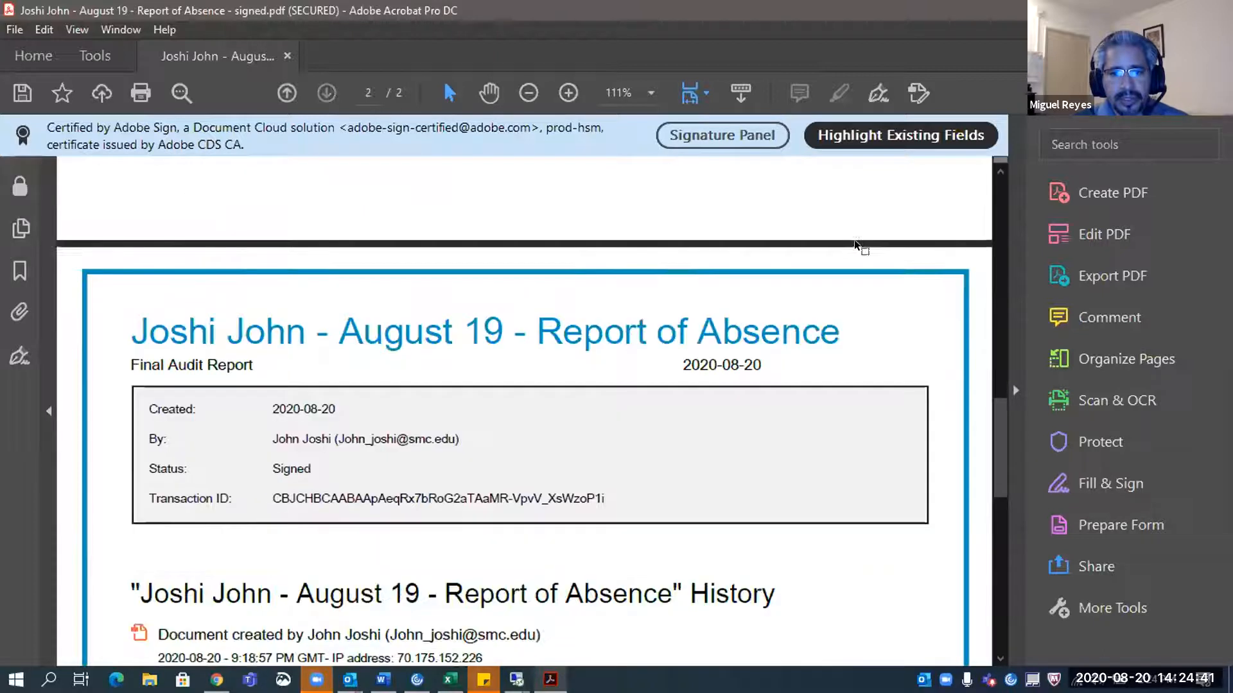
{"action": "scroll", "coordinate": [414, 303], "scroll_direction": "down", "scroll_amount": 3}
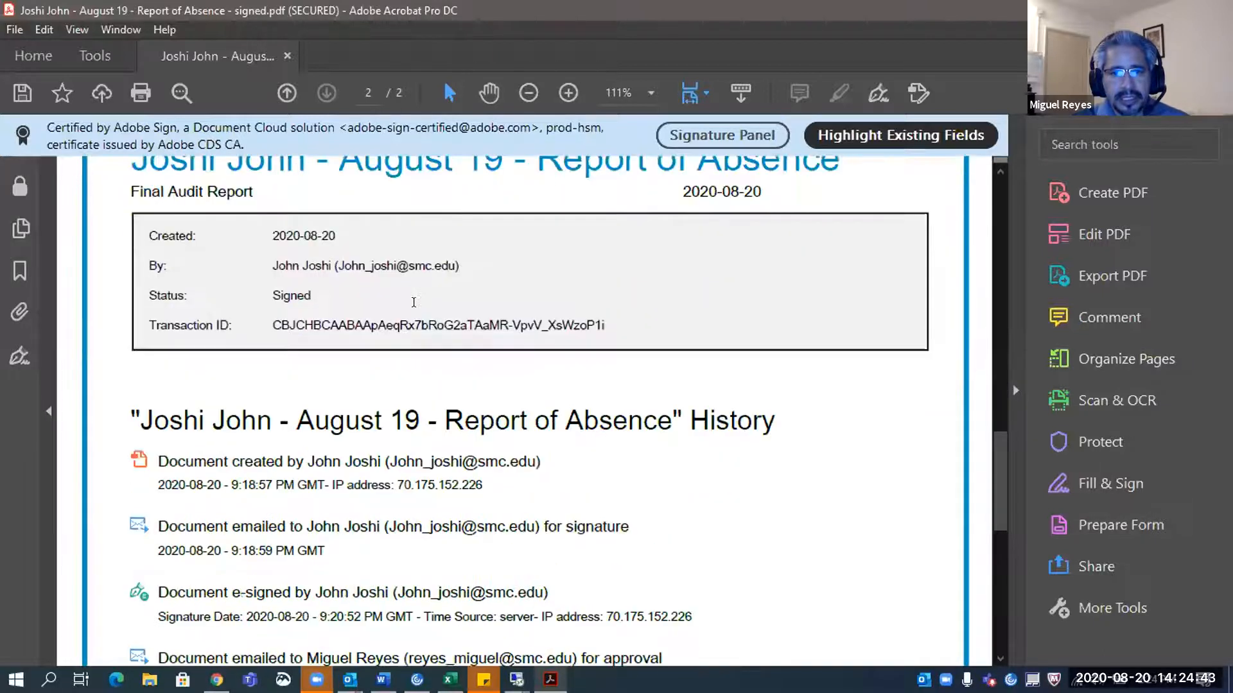
{"action": "scroll", "coordinate": [284, 458], "scroll_direction": "down", "scroll_amount": 1}
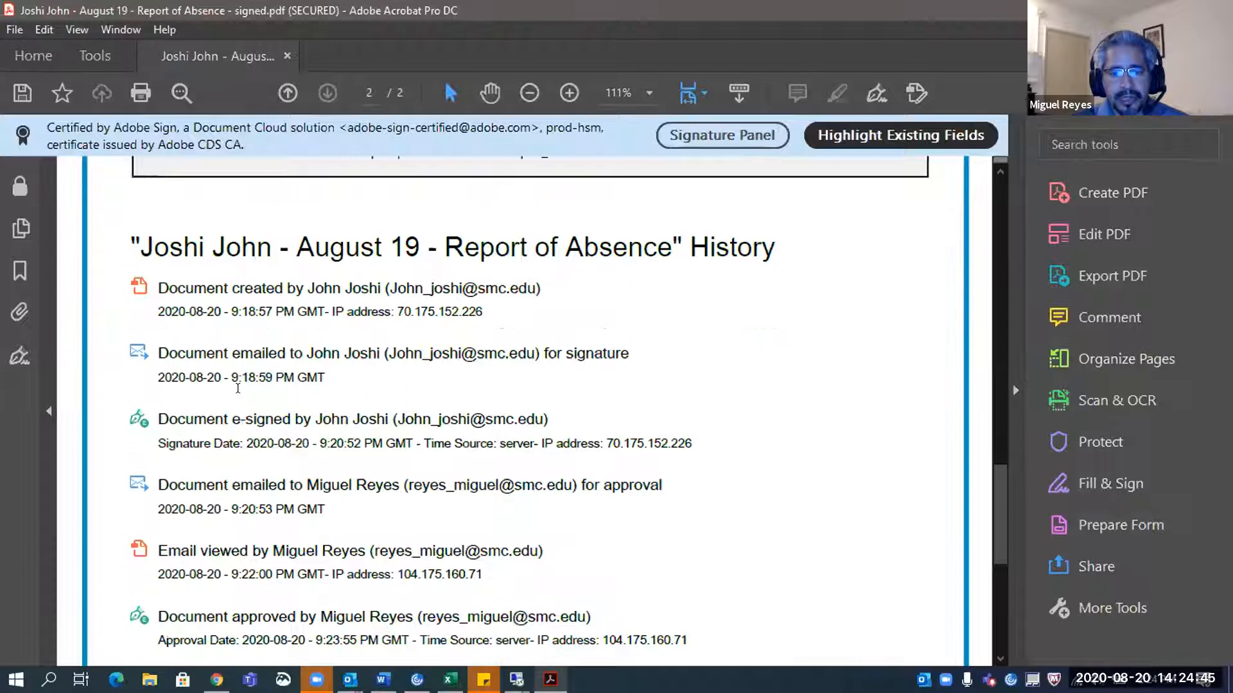
{"action": "scroll", "coordinate": [334, 441], "scroll_direction": "down", "scroll_amount": 3}
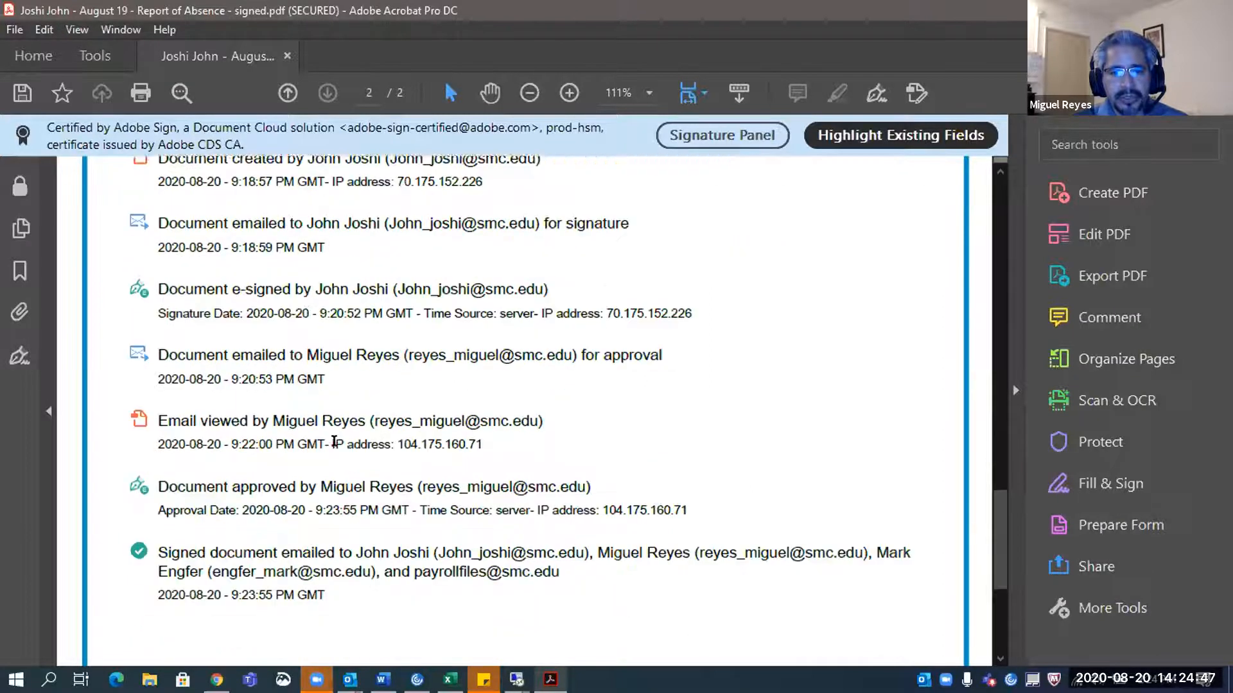
{"action": "scroll", "coordinate": [322, 441], "scroll_direction": "down", "scroll_amount": 1}
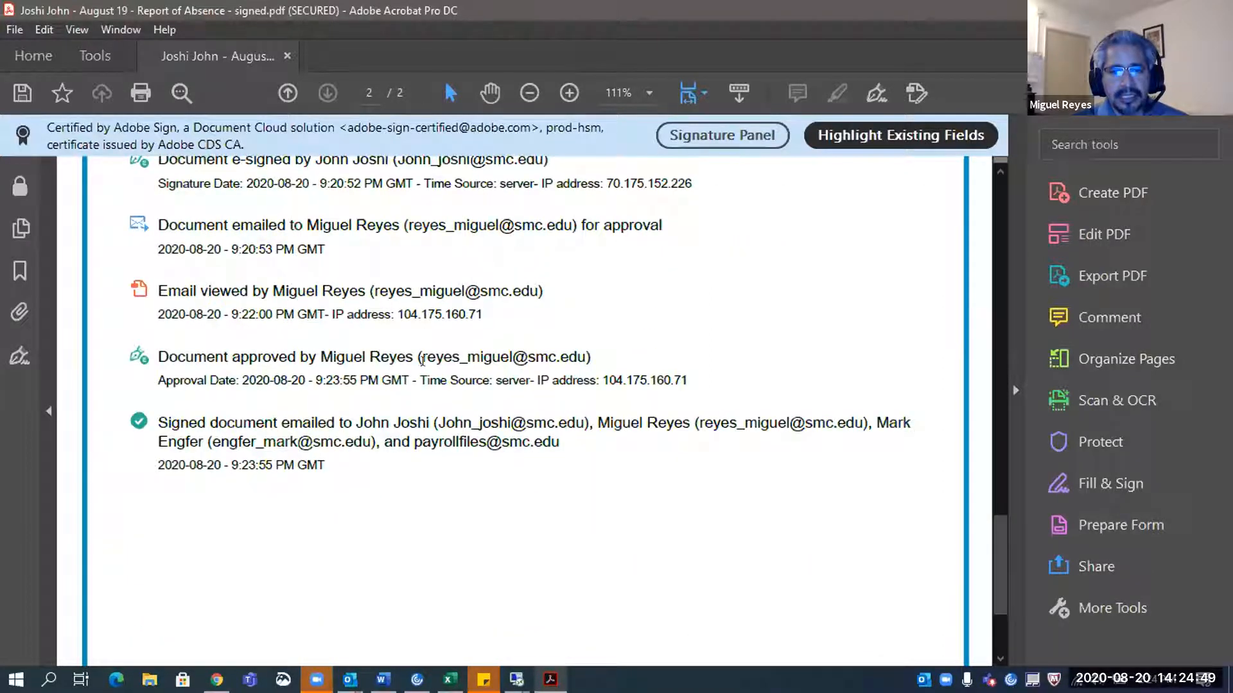
{"action": "scroll", "coordinate": [429, 503], "scroll_direction": "up", "scroll_amount": 20}
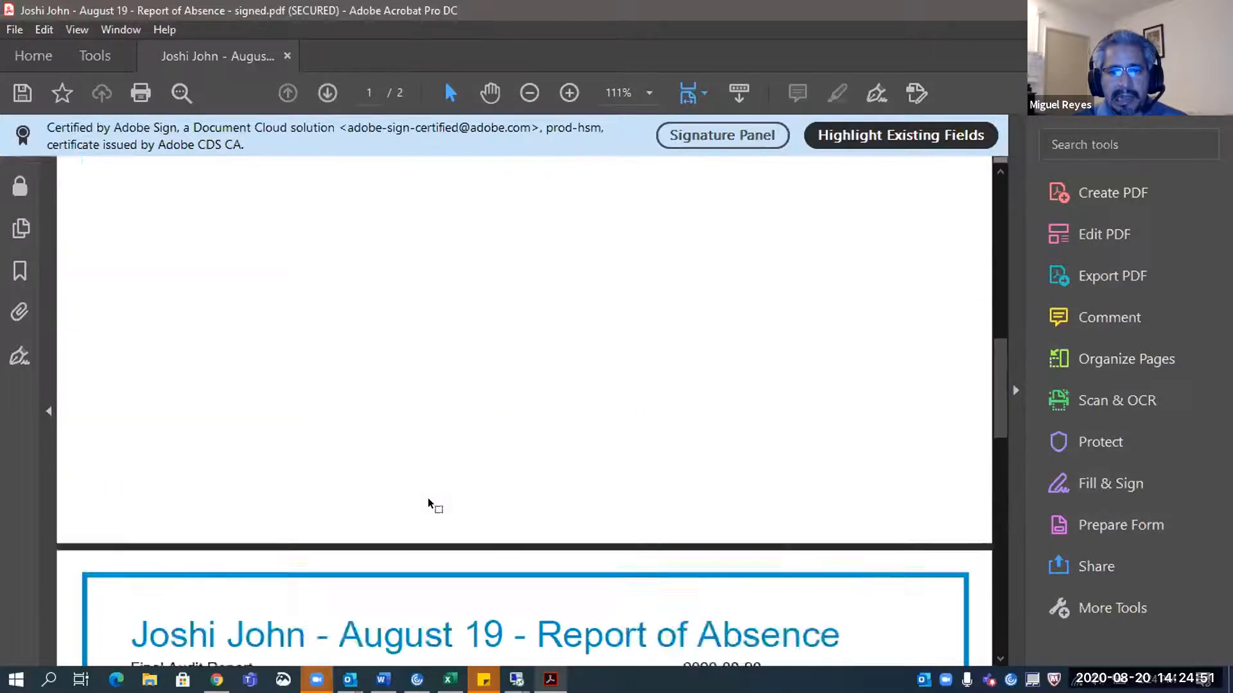
{"action": "scroll", "coordinate": [427, 498], "scroll_direction": "up", "scroll_amount": 10}
{"action": "scroll", "coordinate": [285, 469], "scroll_direction": "down", "scroll_amount": 4}
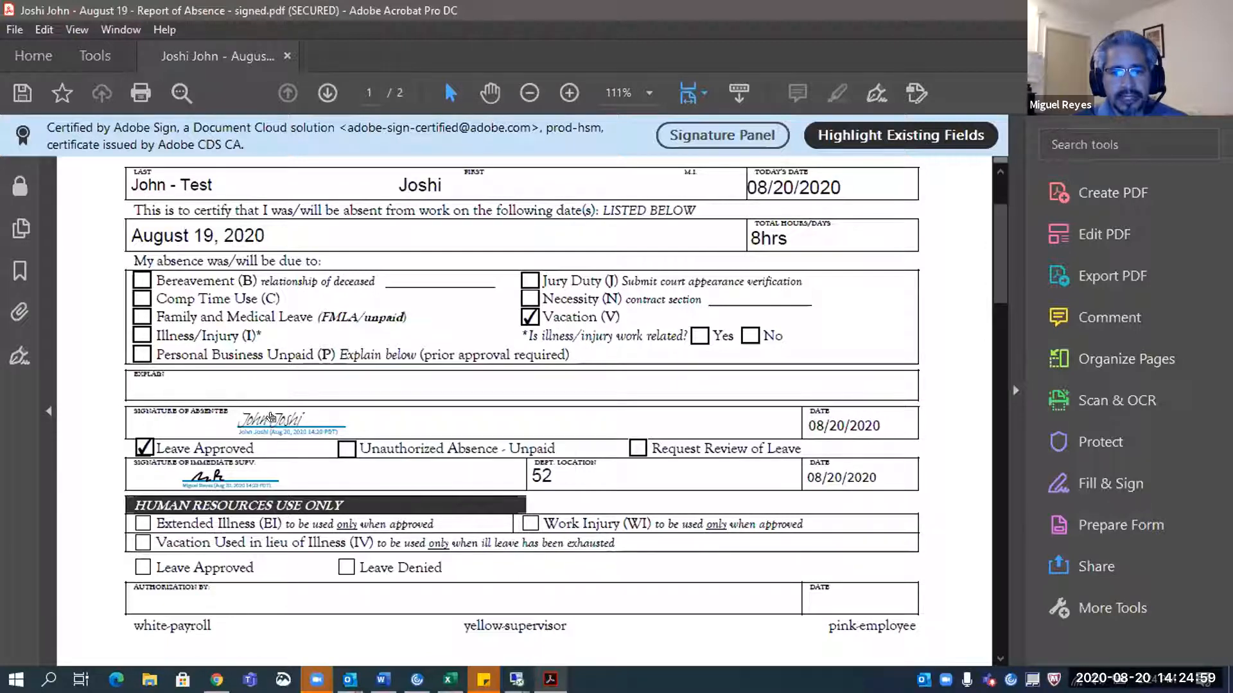
{"action": "left_click", "coordinate": [271, 419]}
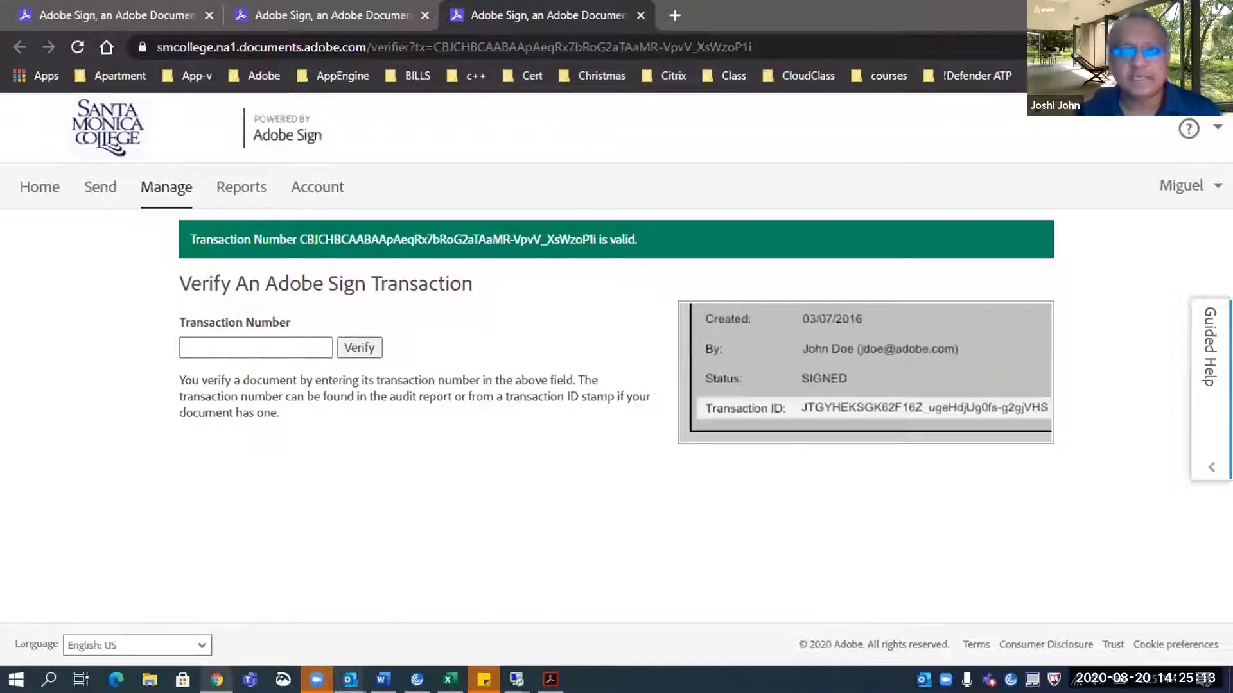
Check that the verification page reports the transaction number as valid
{"action": "mouse_move", "coordinate": [316, 680]}
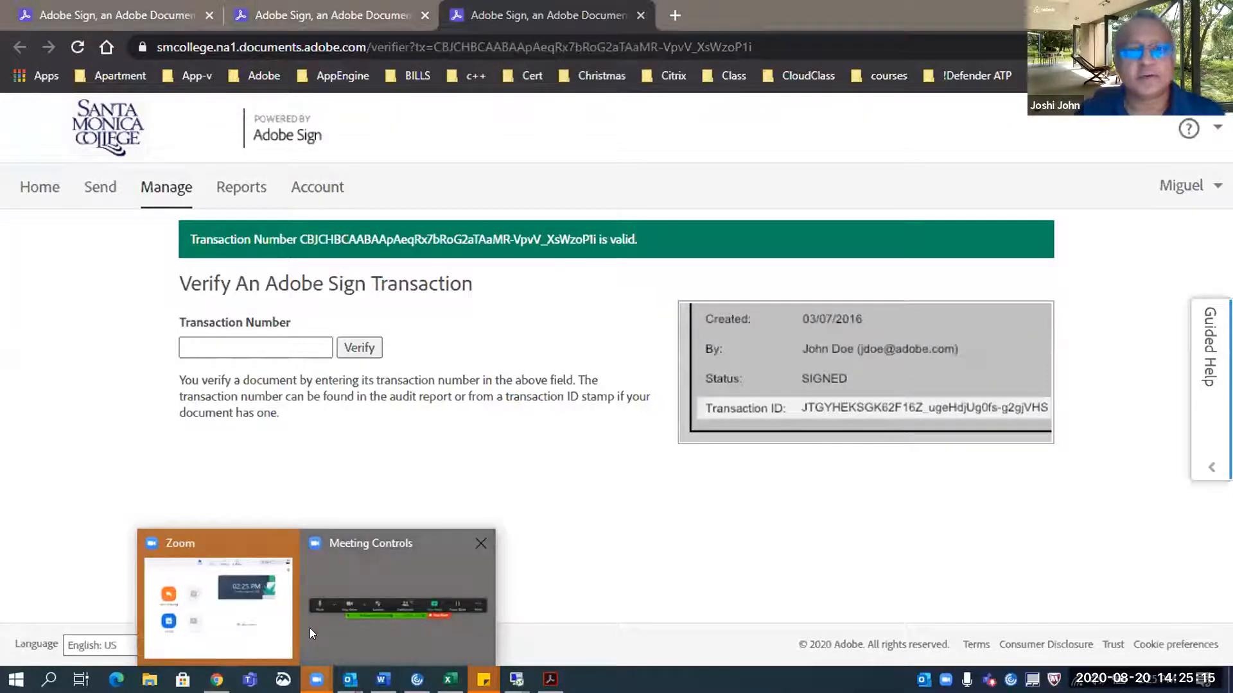
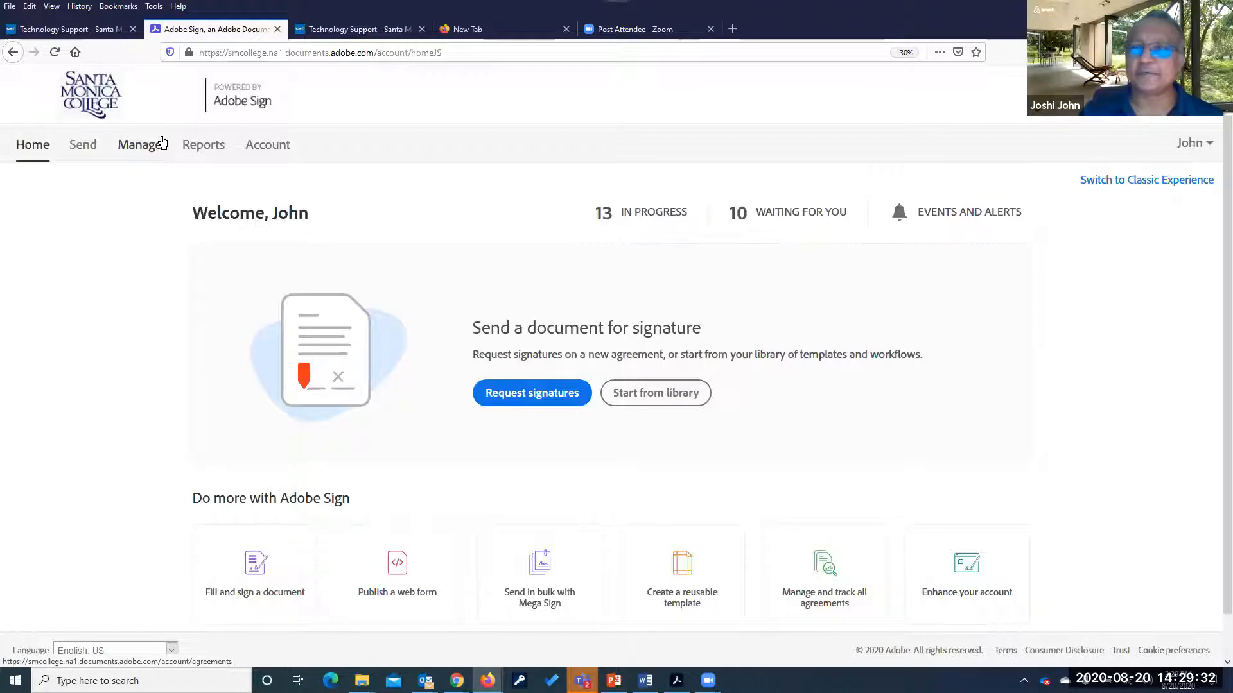
In Manage, browse In Progress and Completed agreements and view the latest Report of Absence details
{"action": "left_click", "coordinate": [143, 150]}
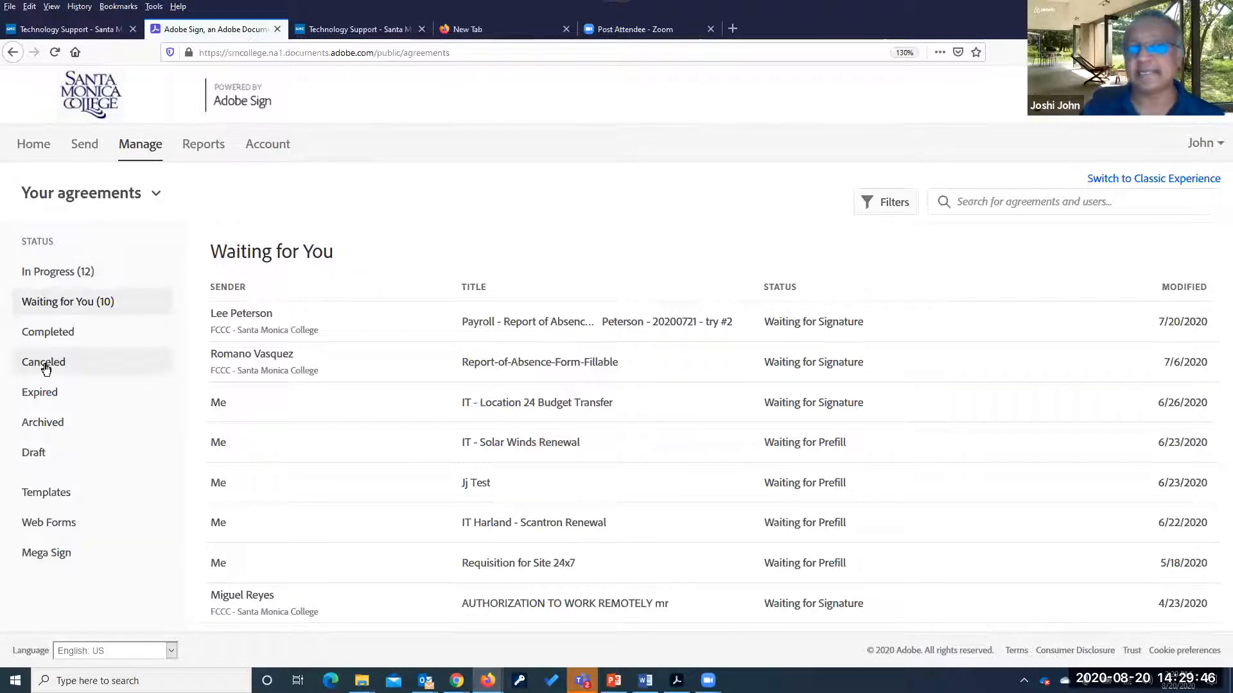
{"action": "left_click", "coordinate": [57, 273]}
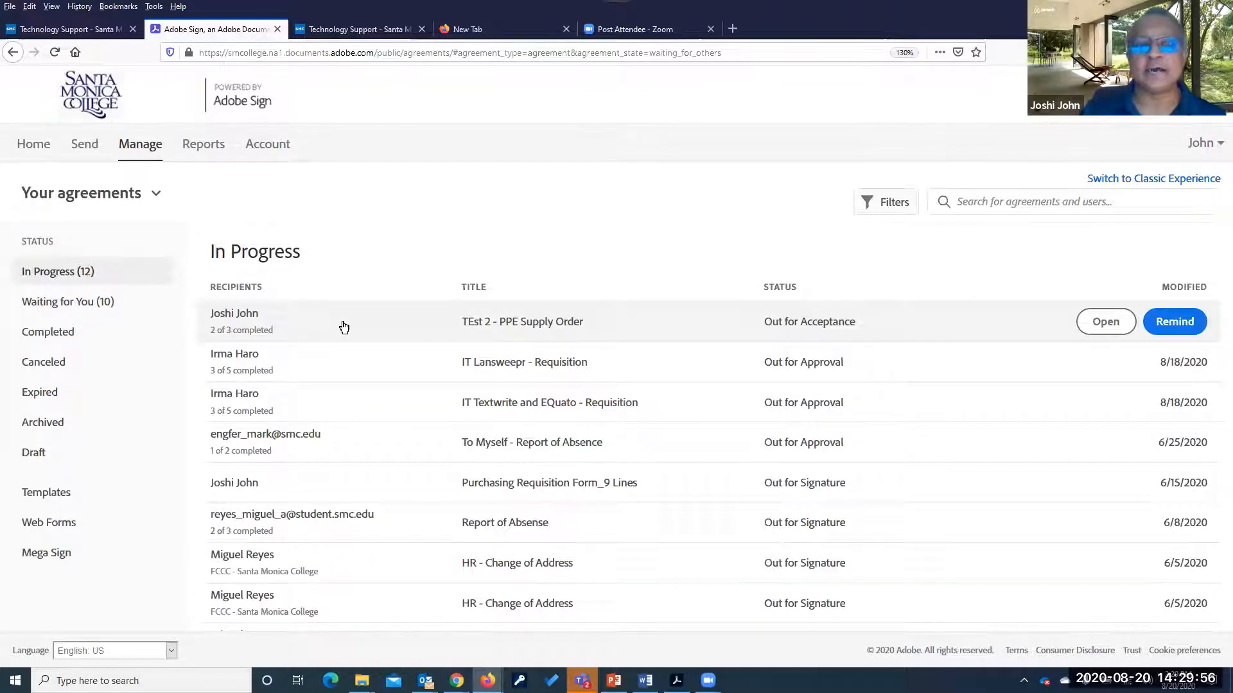
{"action": "left_click", "coordinate": [52, 335]}
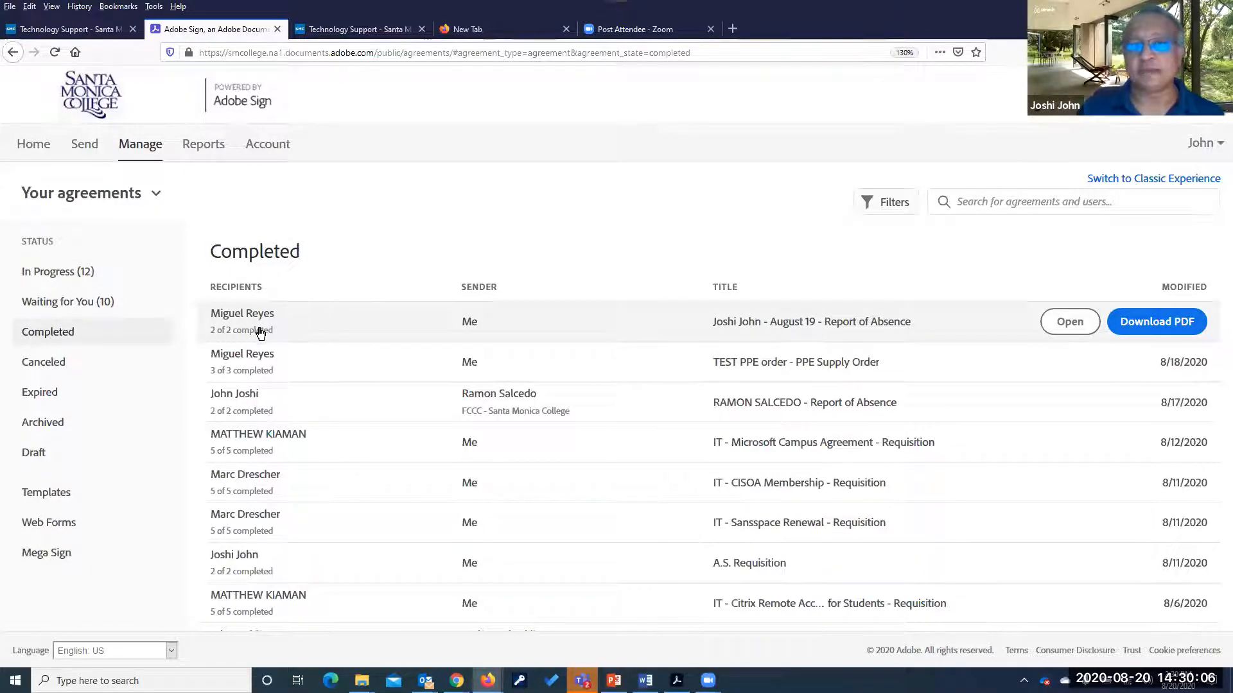
{"action": "left_click", "coordinate": [263, 331]}
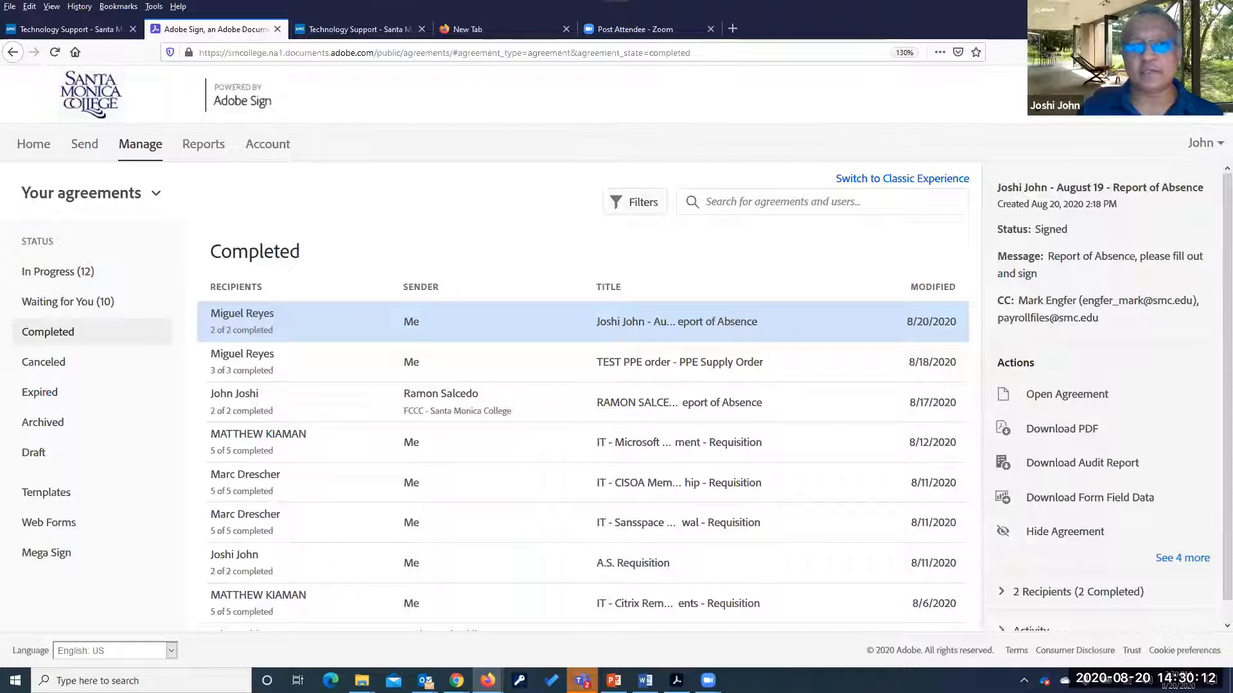
Show TEst 2 - PPE Supply Order details from In Progress, scrolled down to its Recipients
{"action": "left_click", "coordinate": [54, 274]}
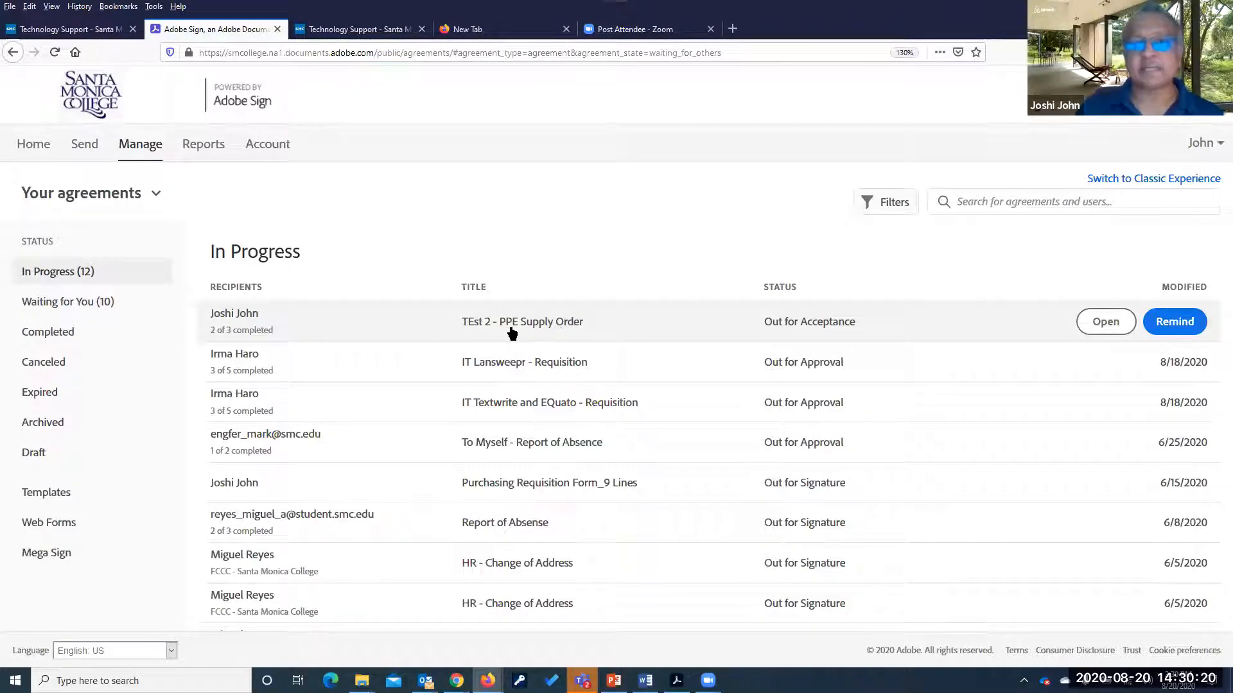
{"action": "left_click", "coordinate": [295, 329]}
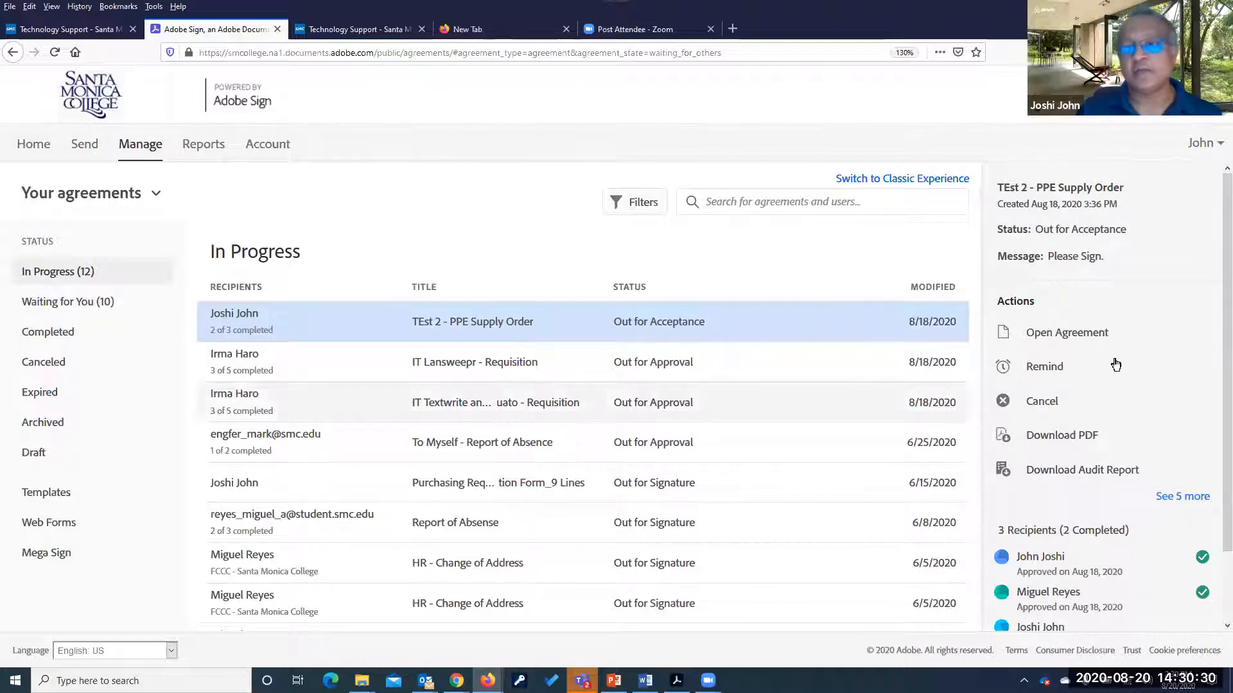
{"action": "scroll", "coordinate": [1133, 541], "scroll_direction": "down", "scroll_amount": 2}
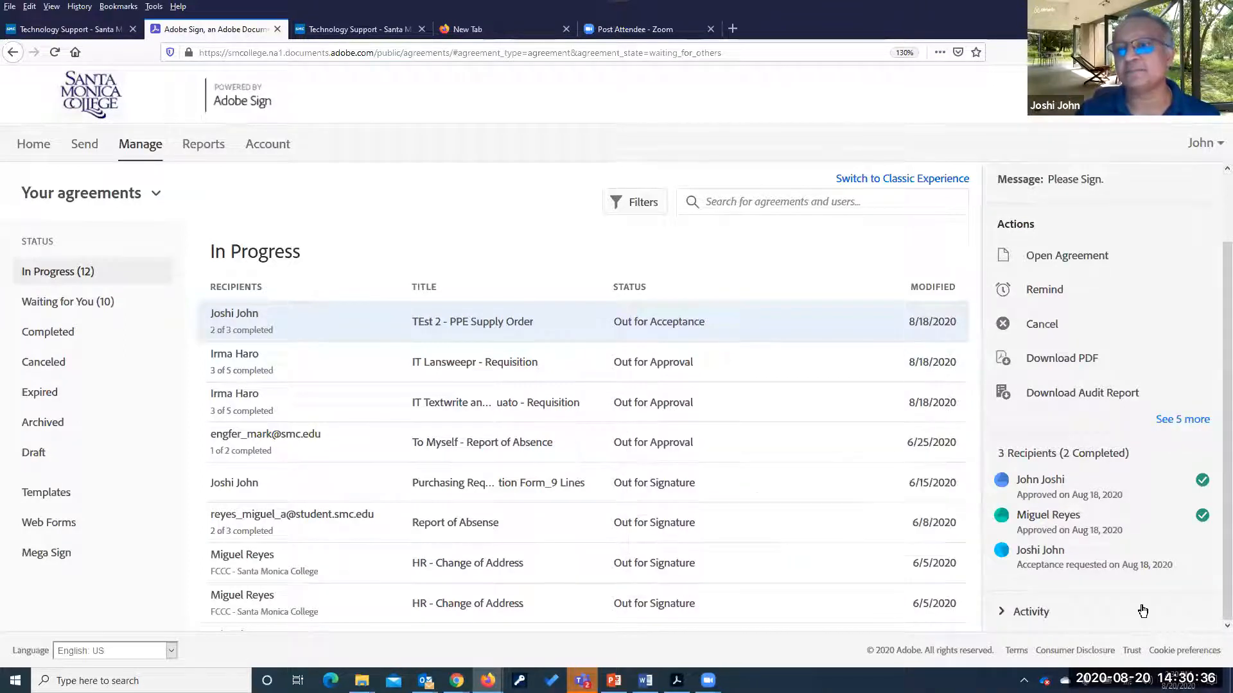
{"action": "mouse_move", "coordinate": [1066, 485]}
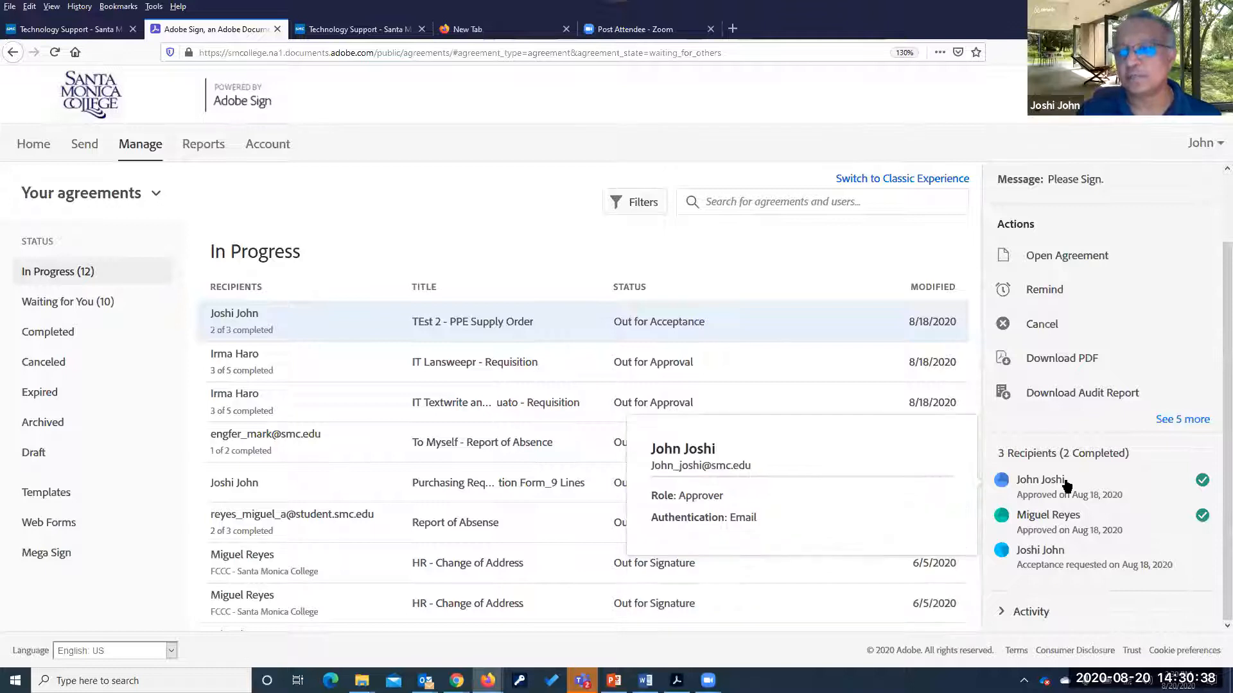
{"action": "mouse_move", "coordinate": [1072, 571]}
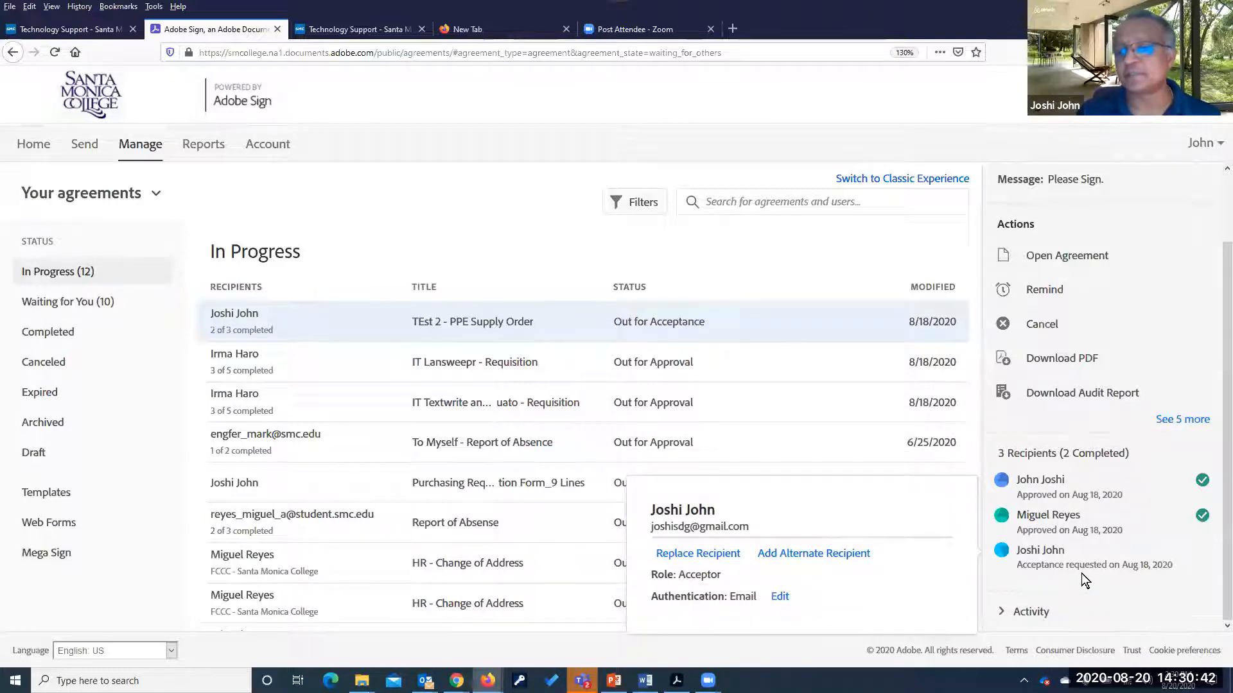
Create a Right now reminder for the pending recipient with the message 'pelese sign this now.'
{"action": "left_click", "coordinate": [1052, 293]}
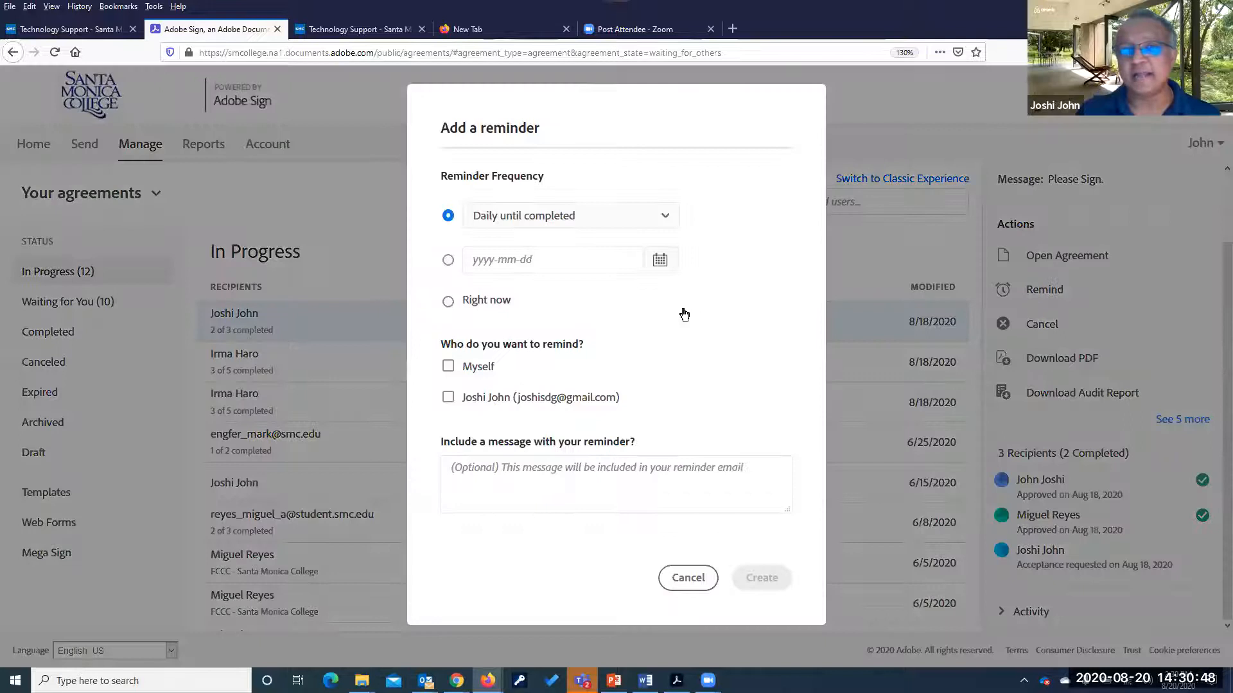
{"action": "left_click", "coordinate": [447, 398]}
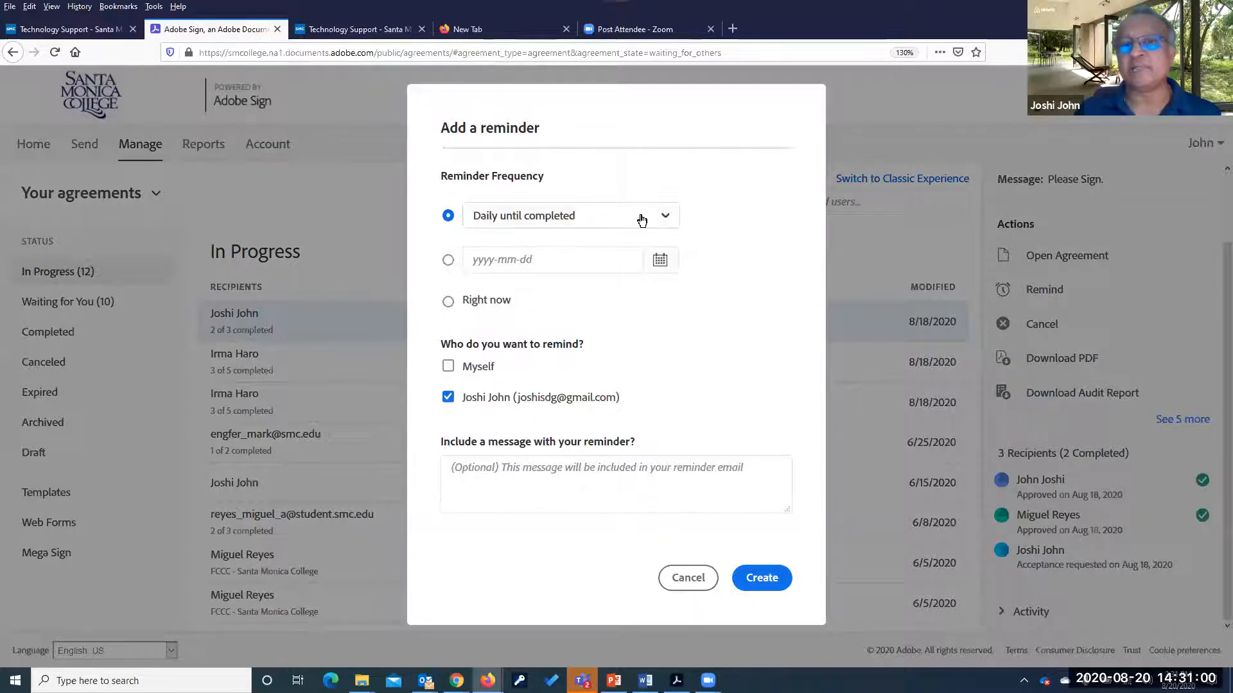
{"action": "left_click", "coordinate": [668, 221]}
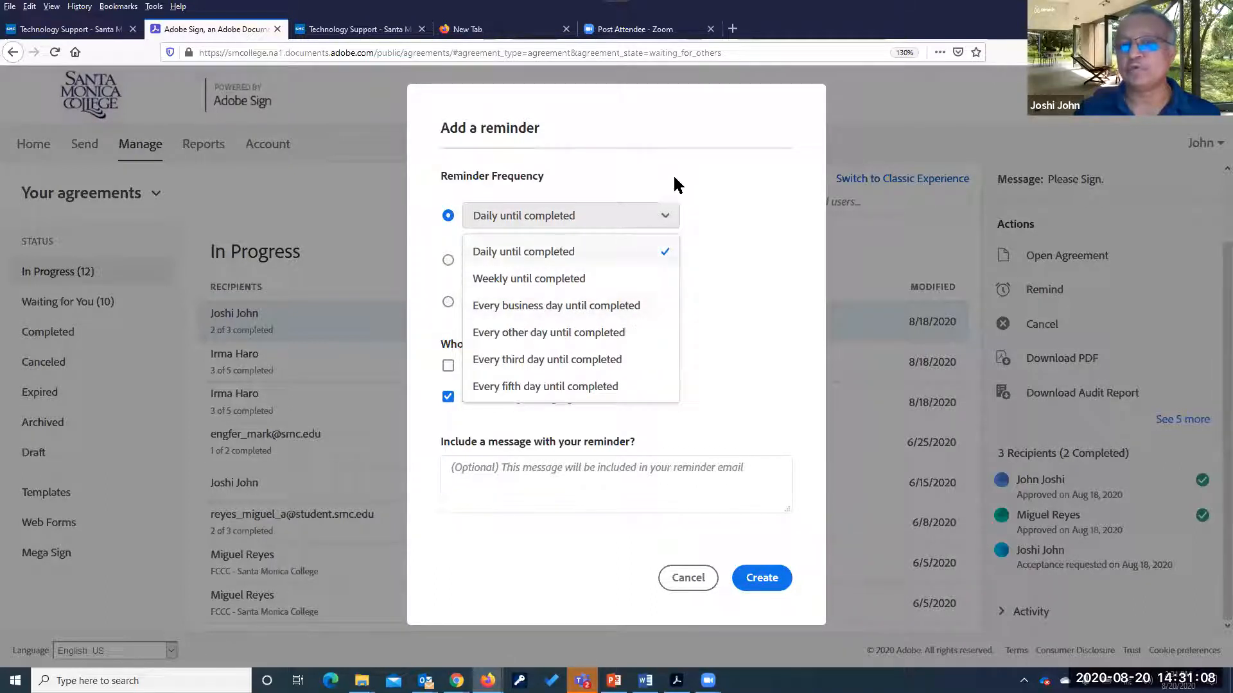
{"action": "left_click", "coordinate": [623, 221]}
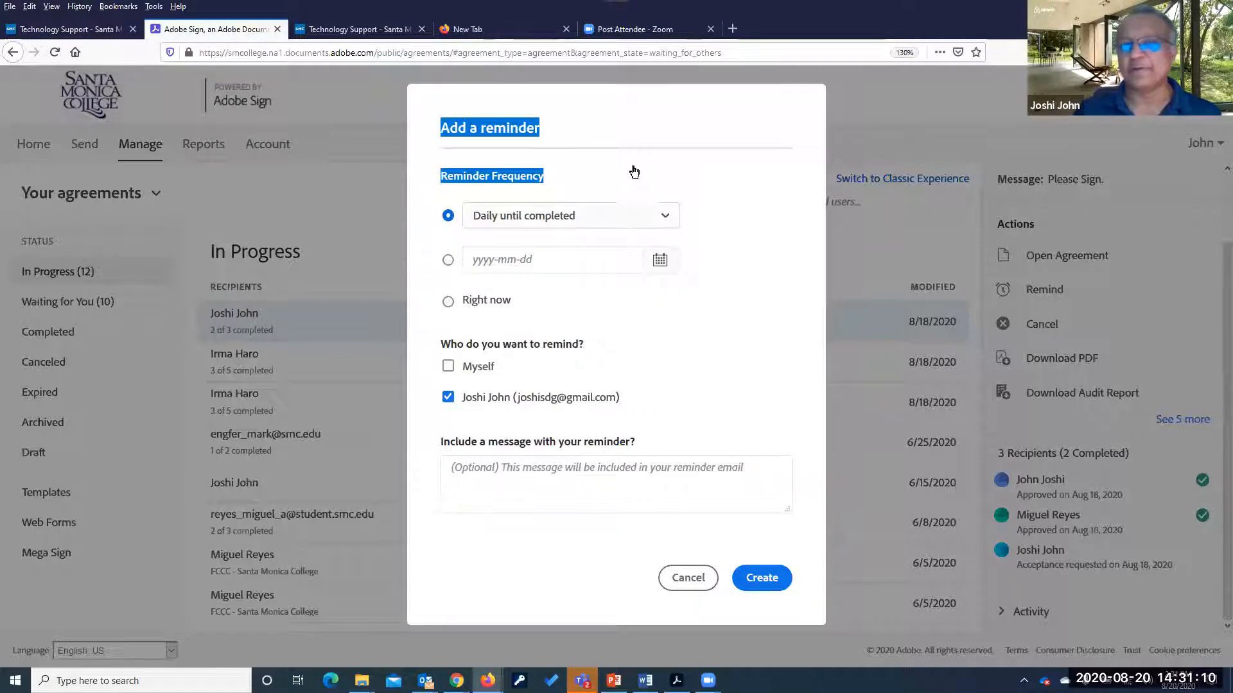
{"action": "left_click", "coordinate": [633, 168]}
{"action": "left_click", "coordinate": [448, 301]}
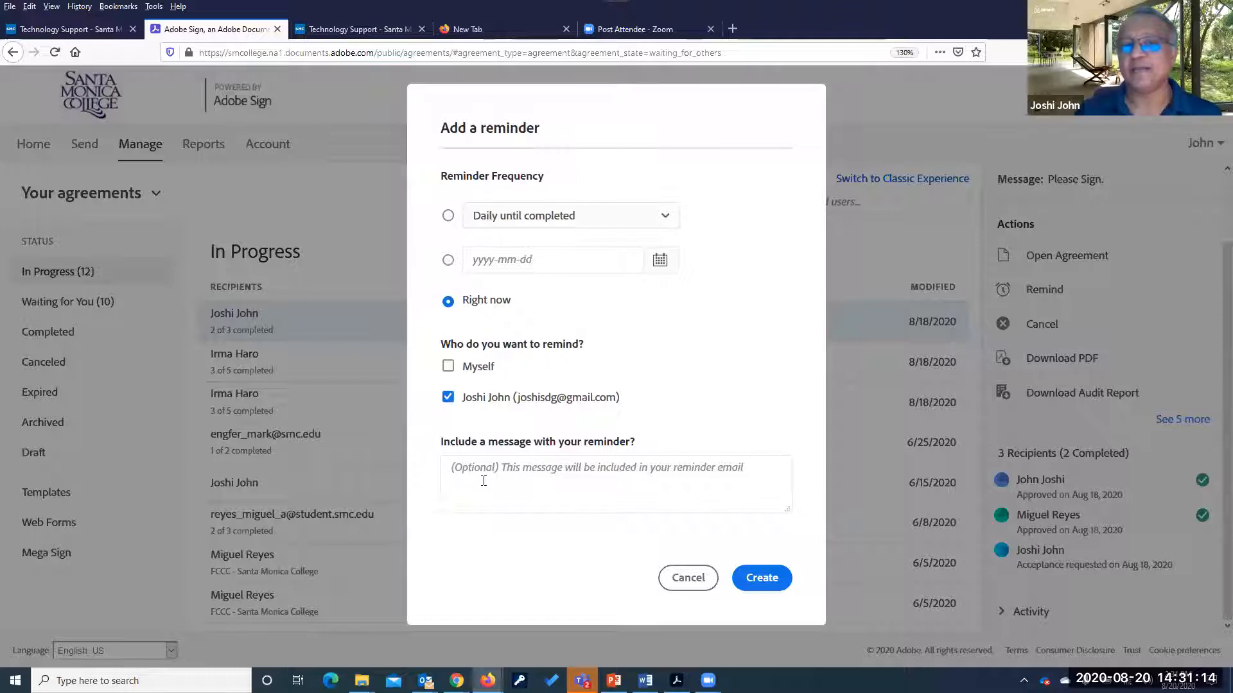
{"action": "left_click", "coordinate": [518, 480]}
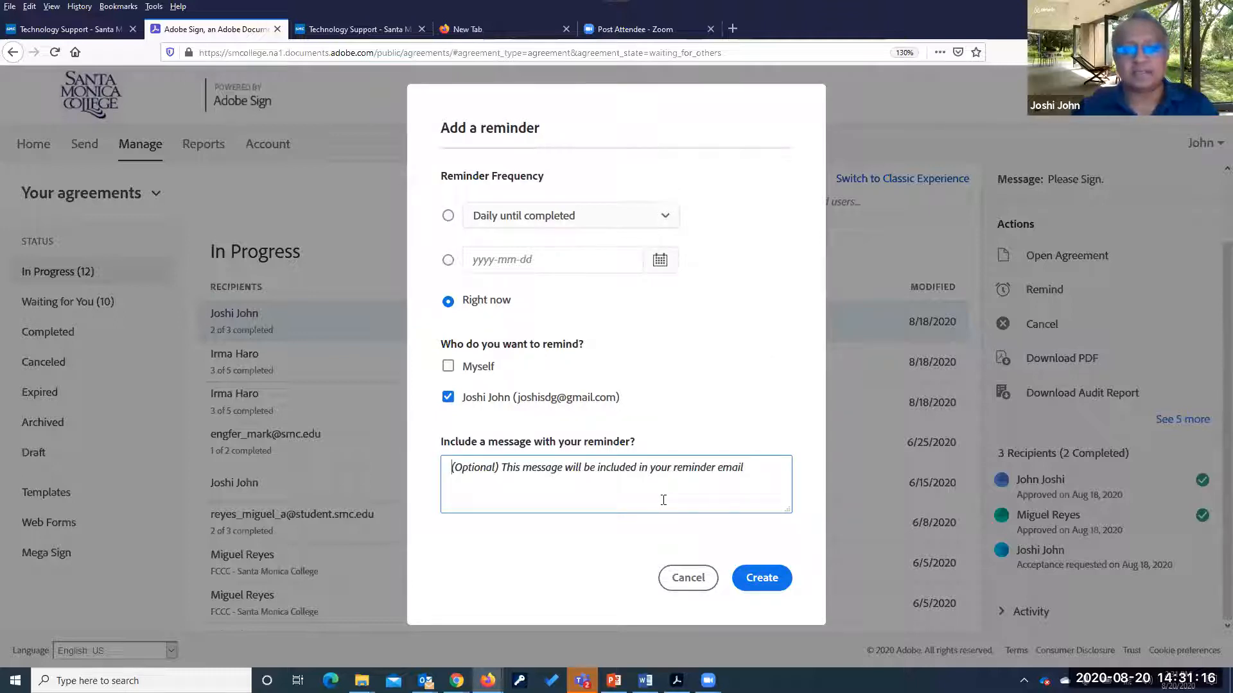
{"action": "type", "text": "pe"}
{"action": "type", "text": "les"}
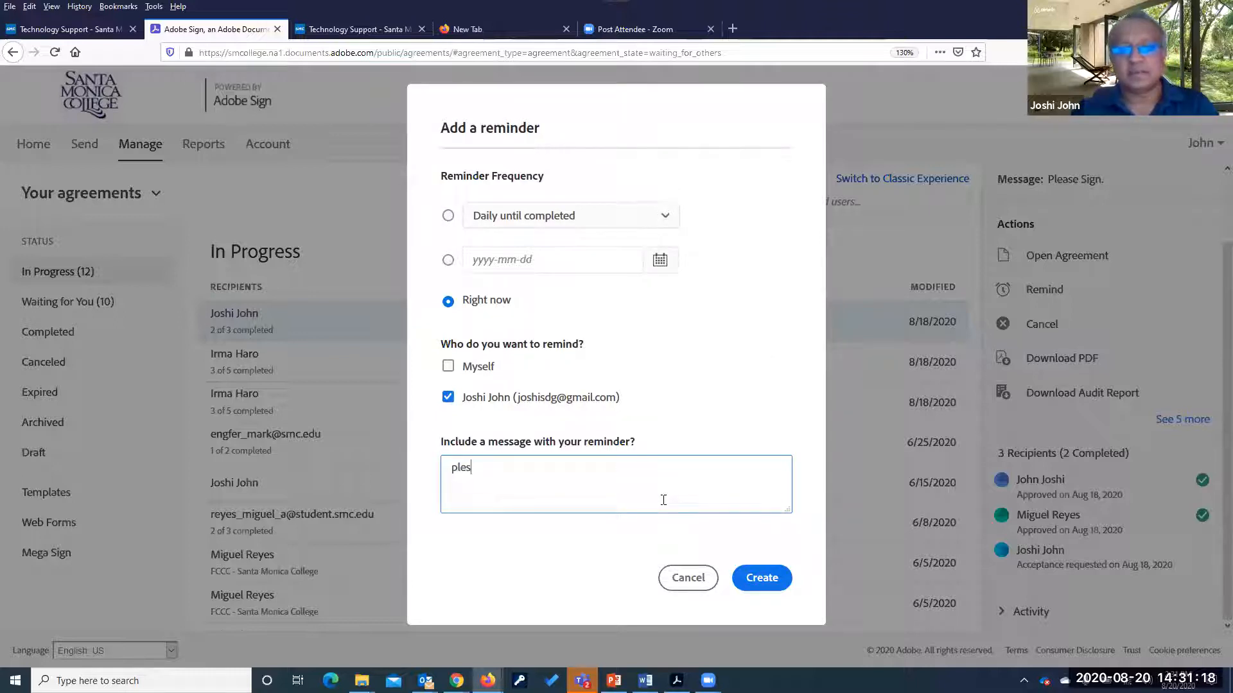
{"action": "key", "text": "BackSpace"}
{"action": "type", "text": "ase sign"}
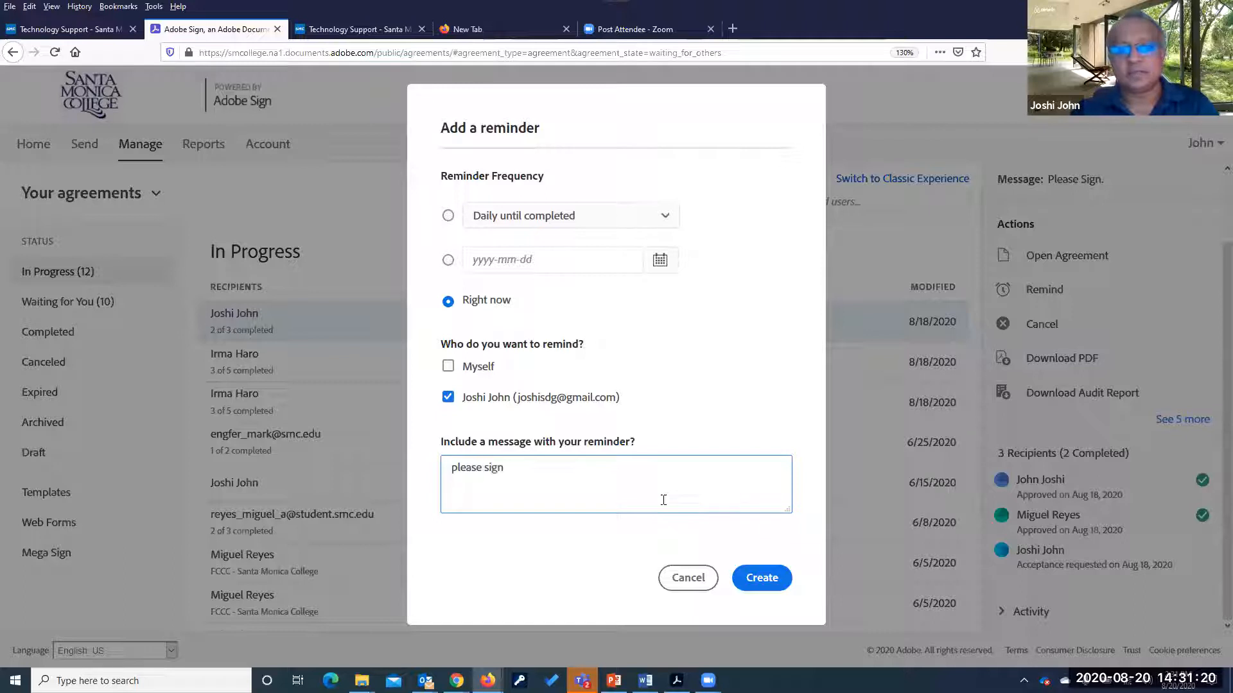
{"action": "type", "text": " this now."}
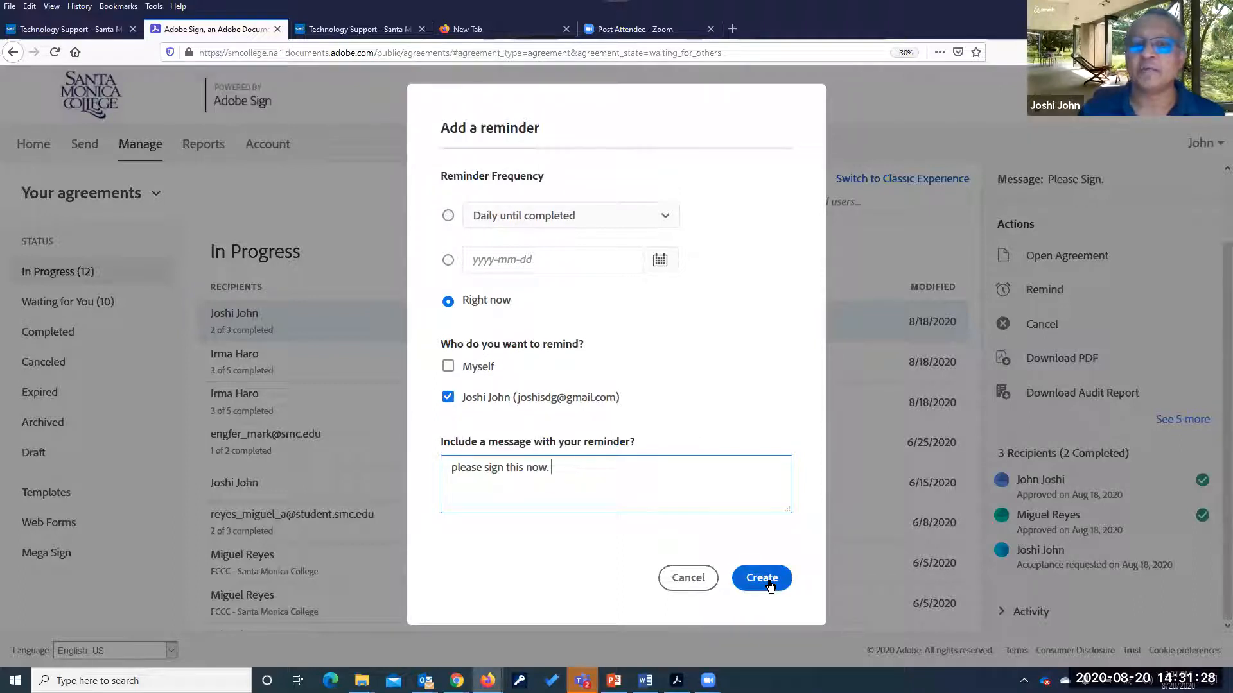
{"action": "left_click", "coordinate": [694, 584]}
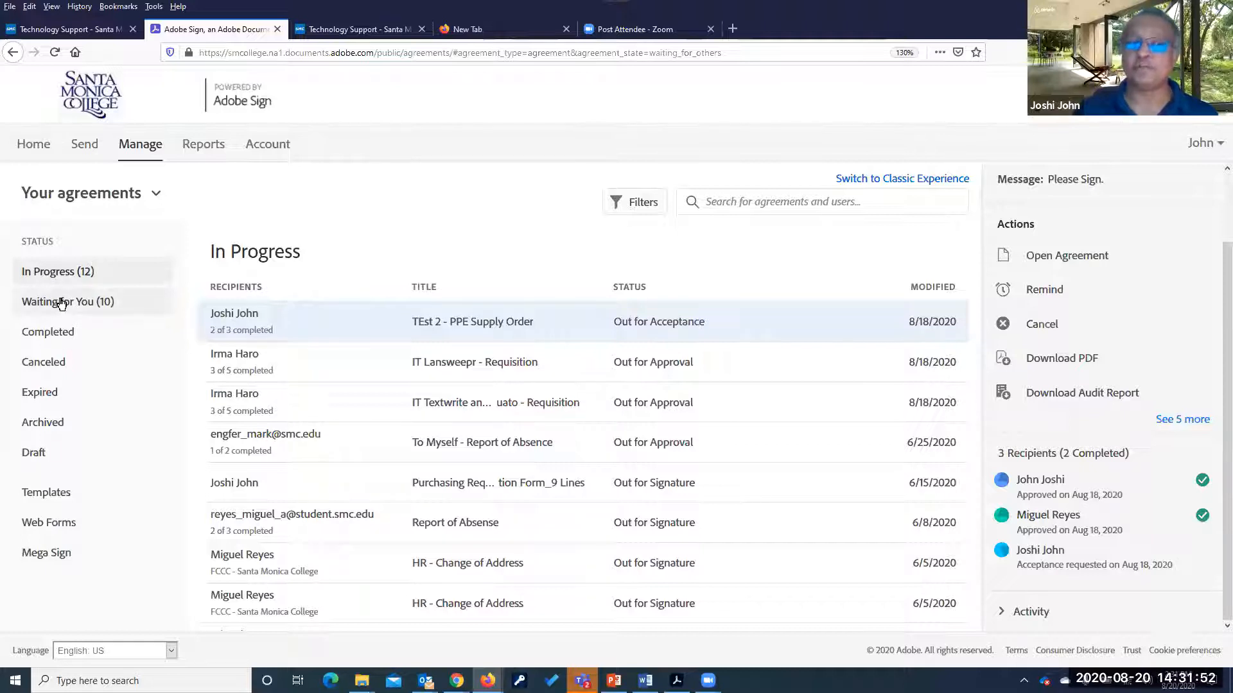
Check the latest completed agreement's details, then go back to the Home page showing 12 in progress
{"action": "left_click", "coordinate": [57, 337]}
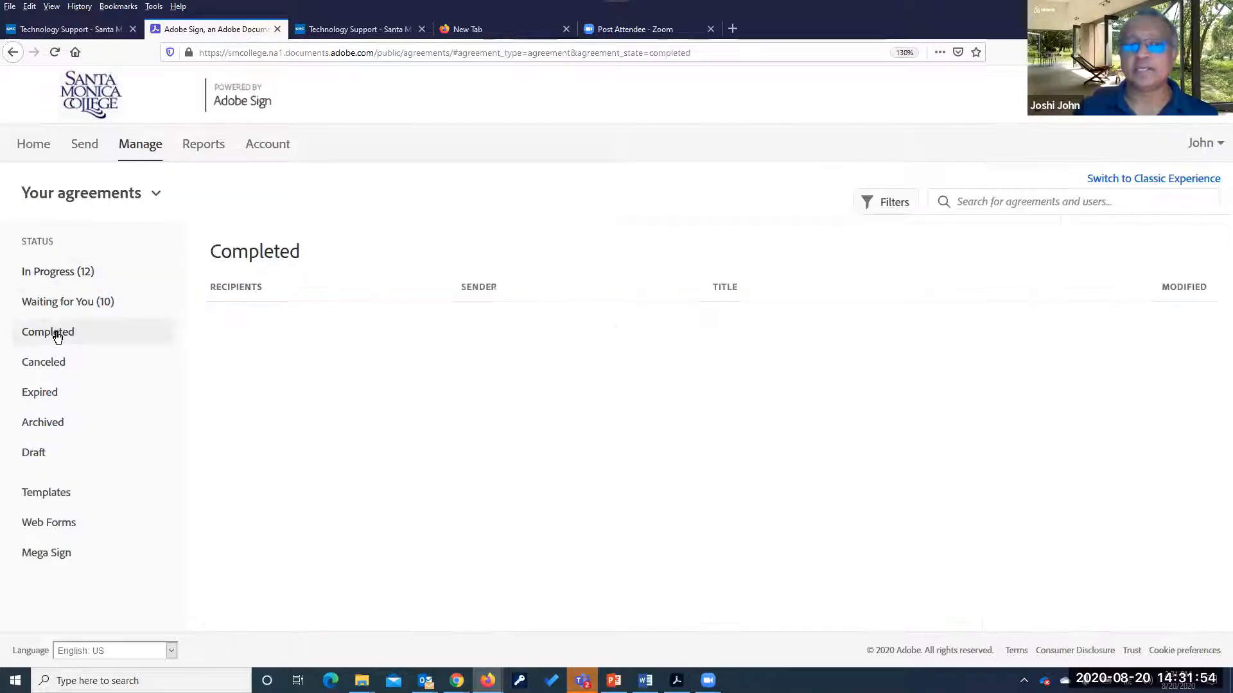
{"action": "left_click", "coordinate": [931, 323]}
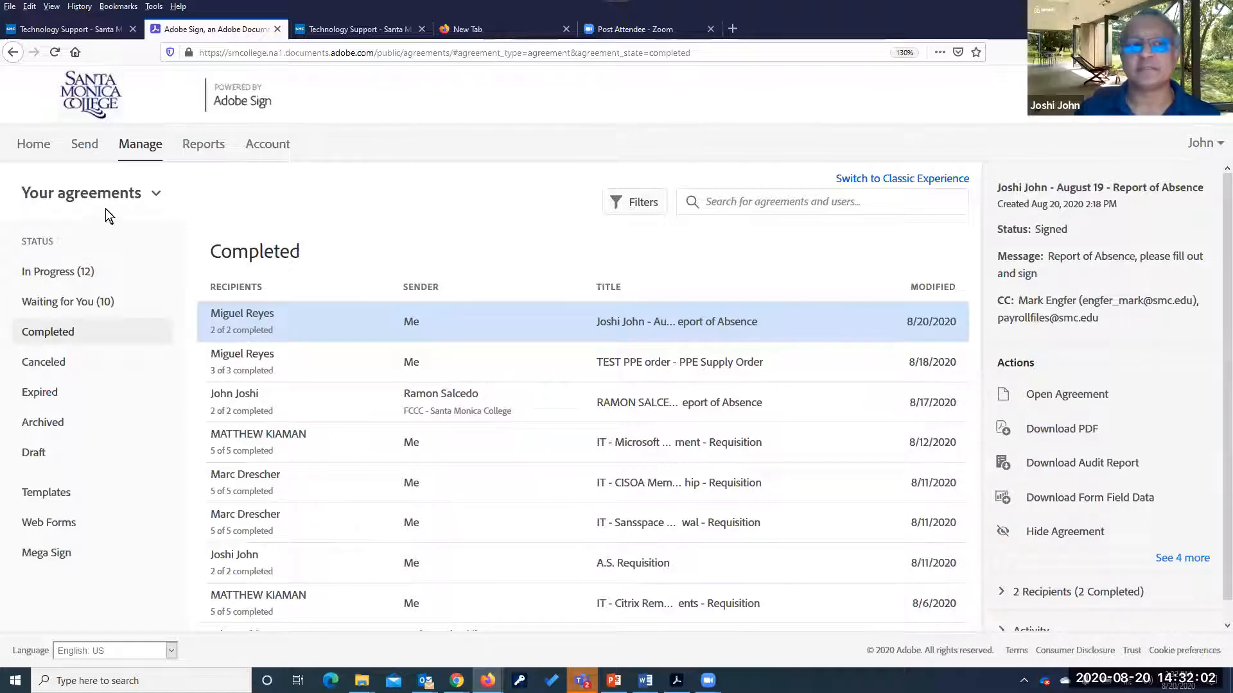
{"action": "left_click", "coordinate": [34, 150]}
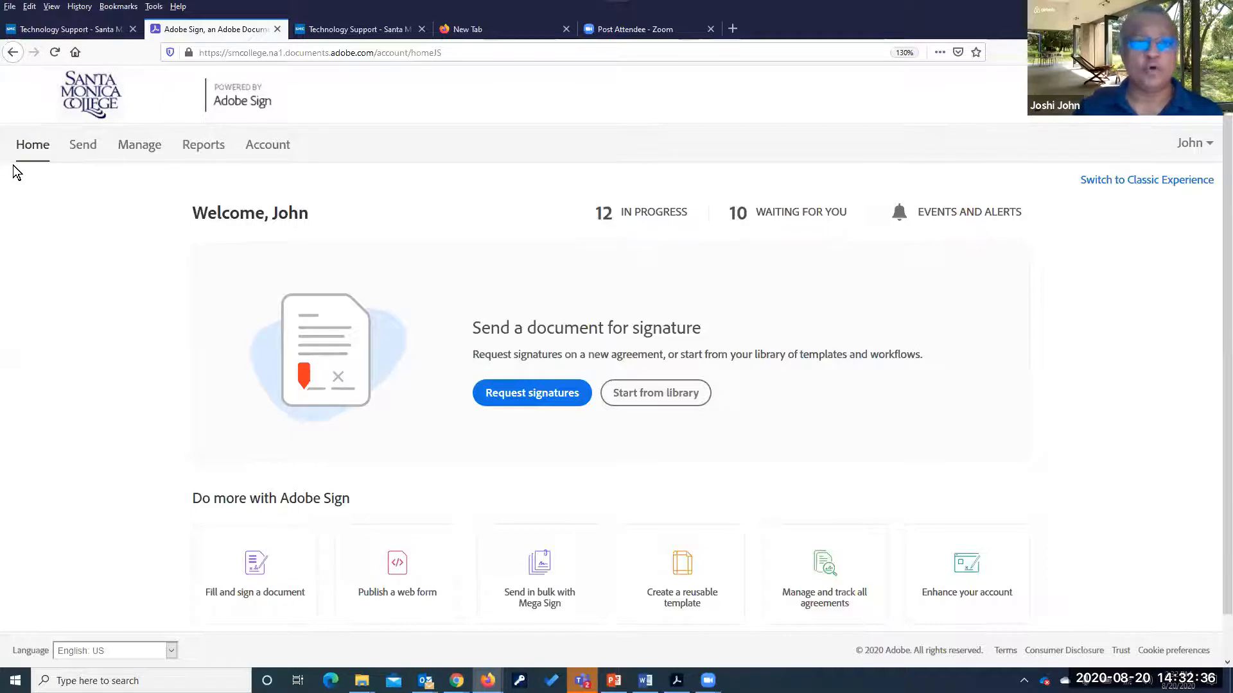
Search library workflows for 'pu' and start Purchasing Requisition - All Depts, bringing up its PDF
{"action": "left_click", "coordinate": [661, 398]}
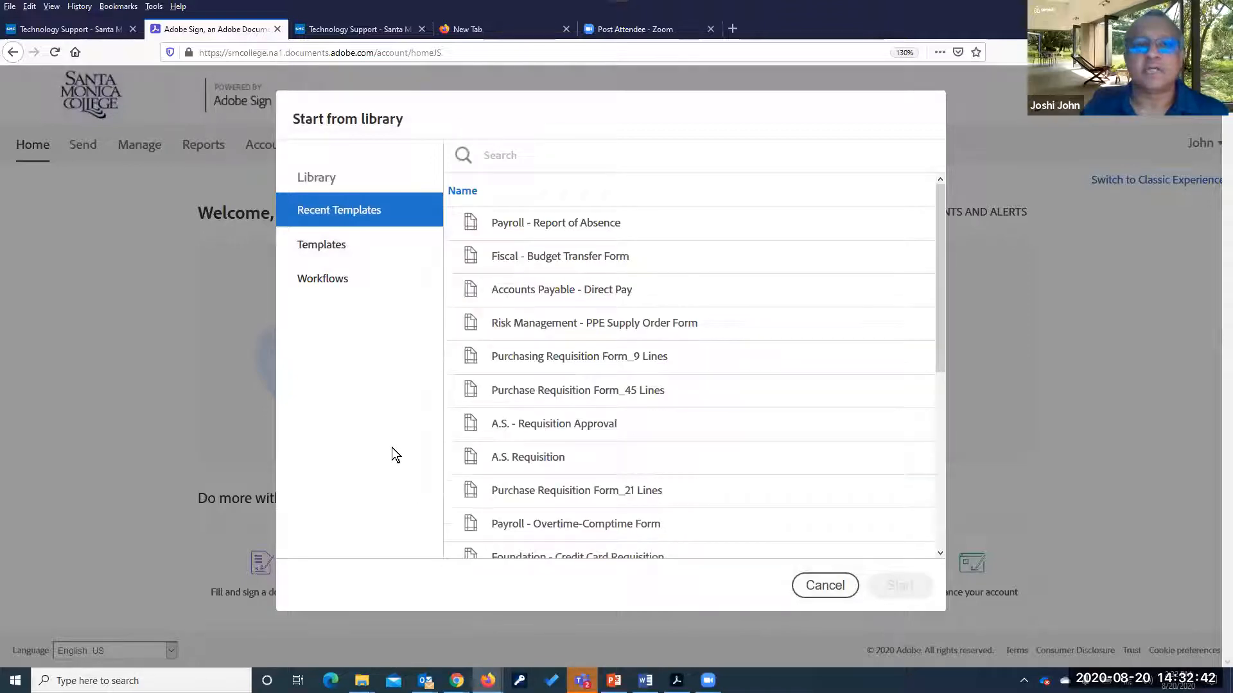
{"action": "left_click", "coordinate": [325, 279]}
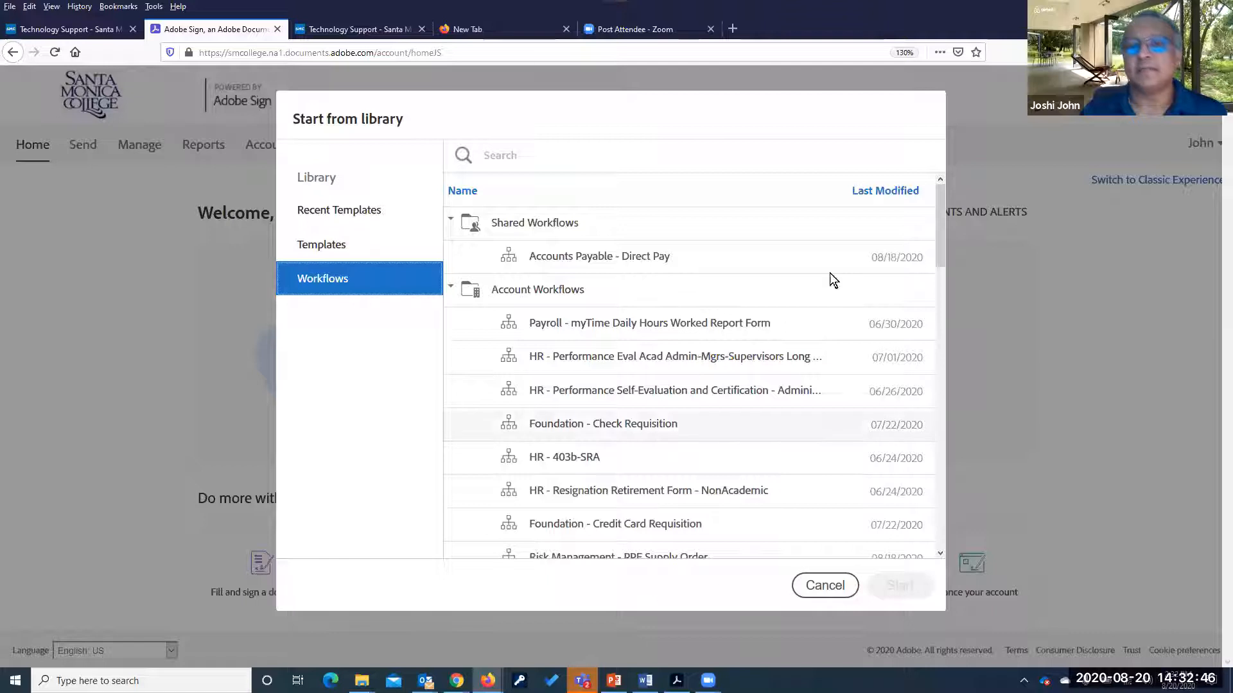
{"action": "left_click", "coordinate": [463, 191]}
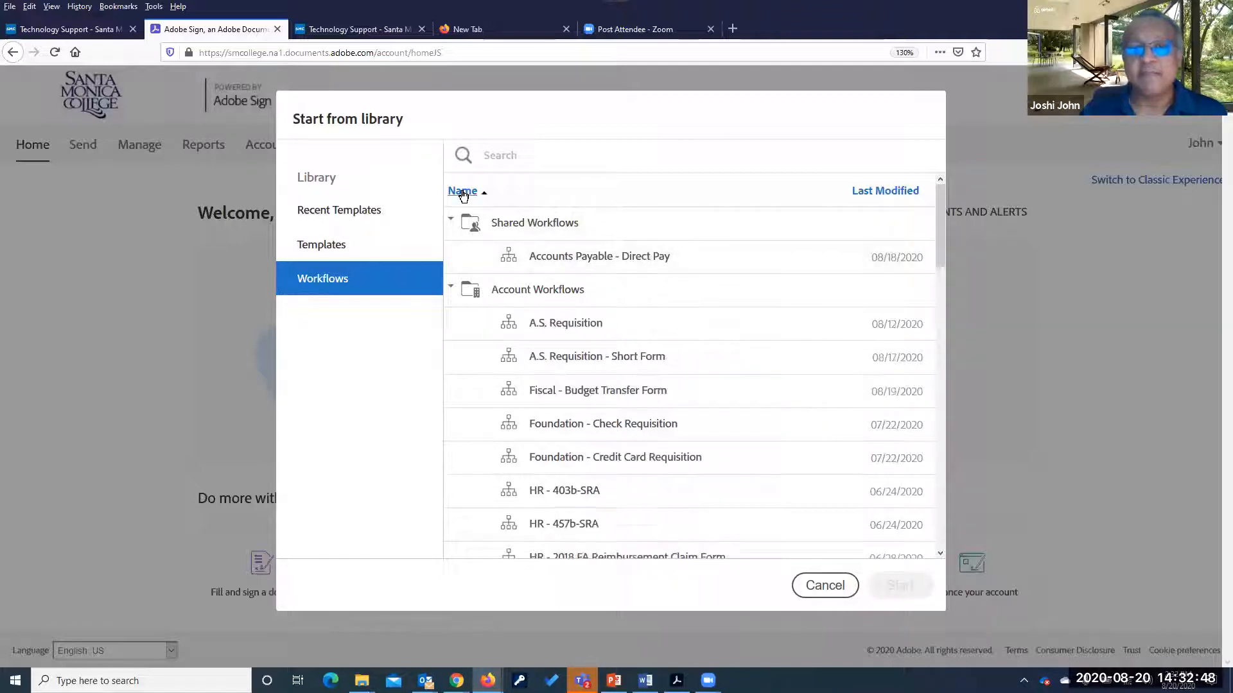
{"action": "scroll", "coordinate": [568, 387], "scroll_direction": "down", "scroll_amount": 3}
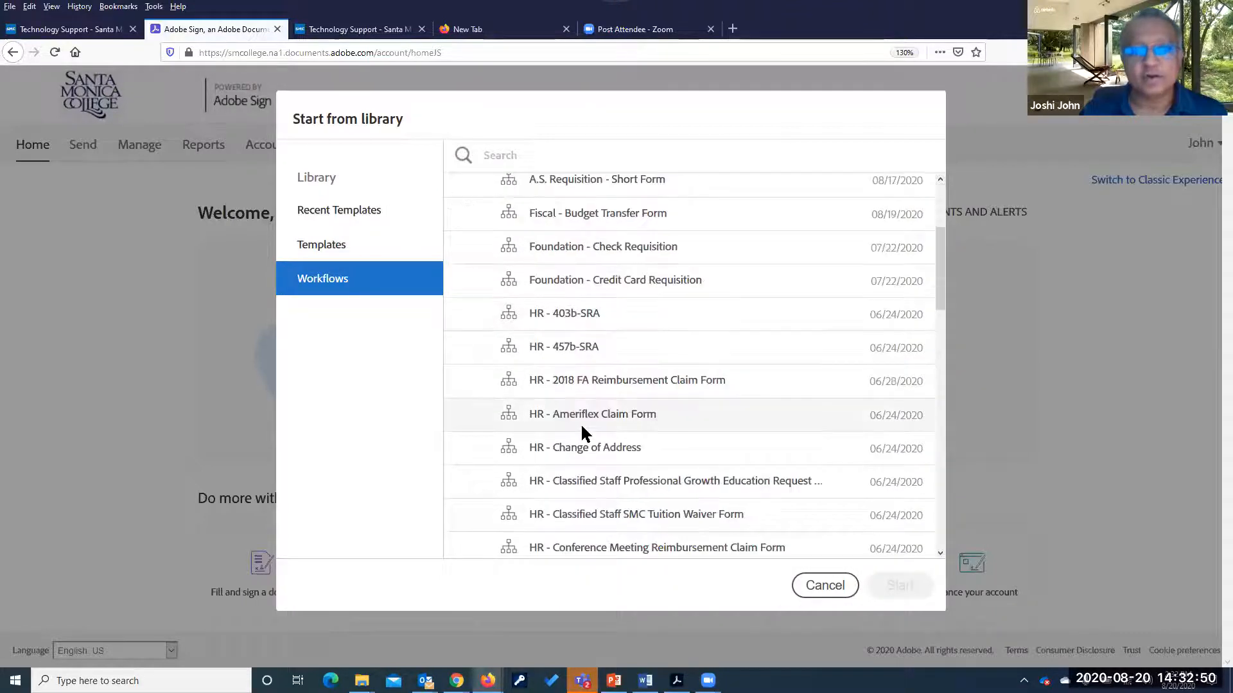
{"action": "scroll", "coordinate": [580, 423], "scroll_direction": "up", "scroll_amount": 3}
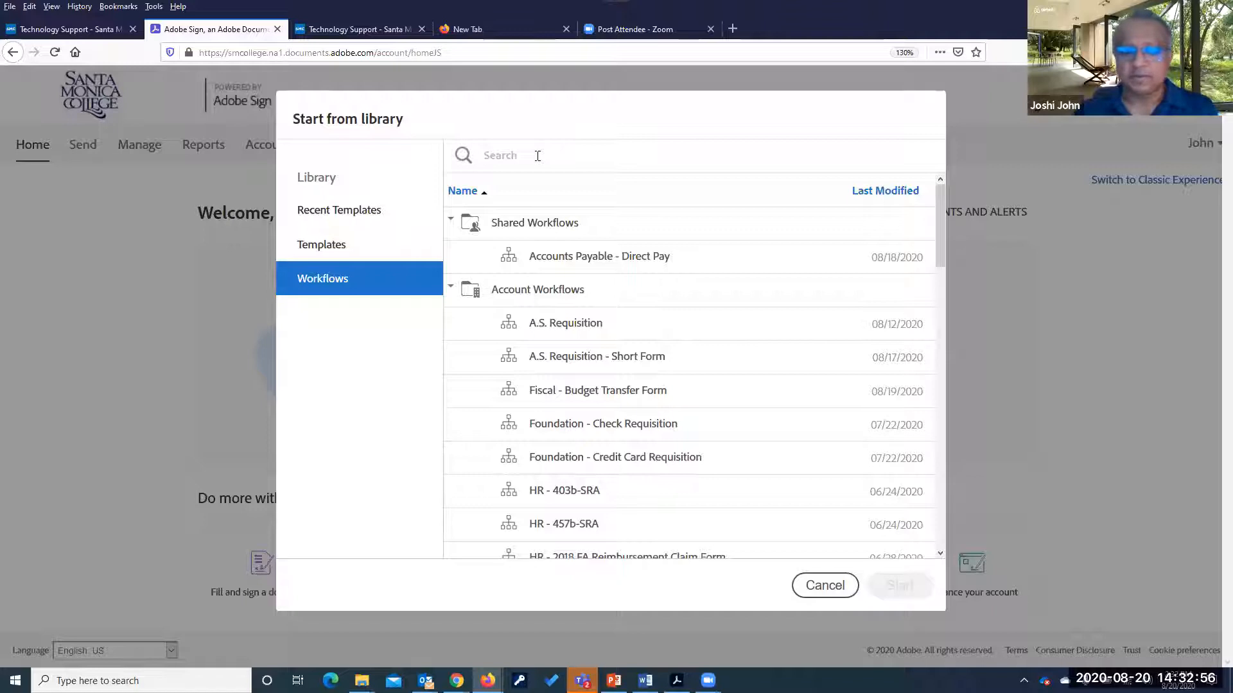
{"action": "type", "text": "pur"}
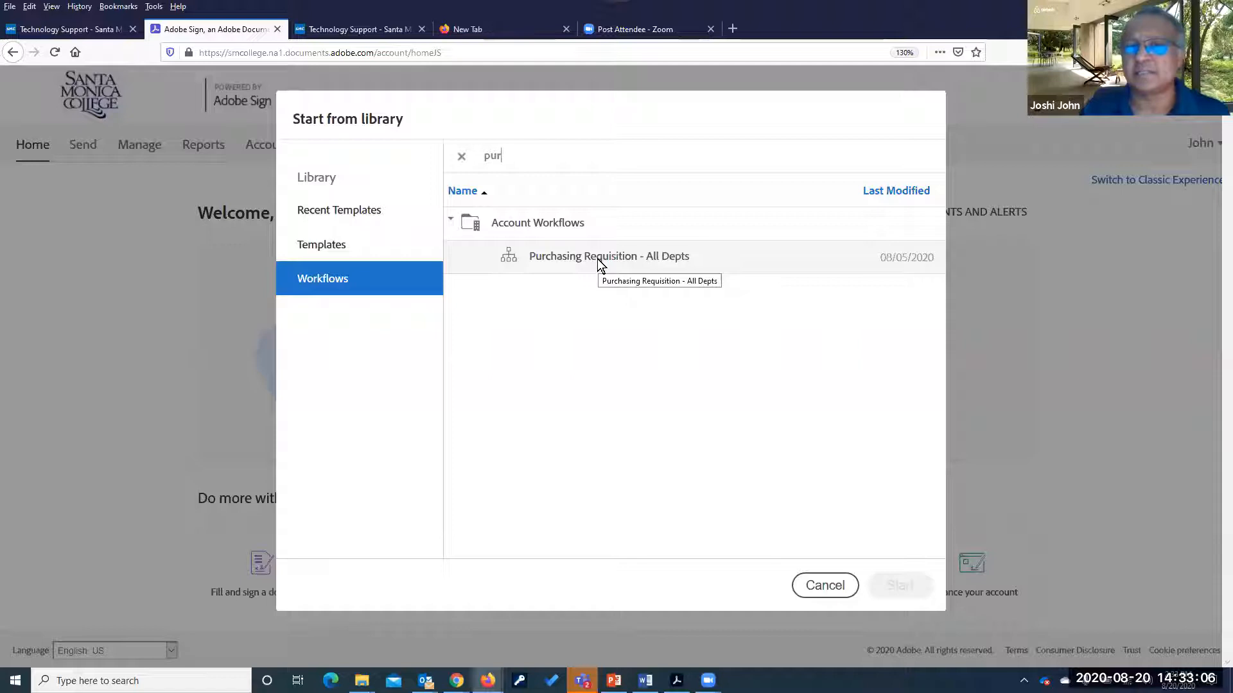
{"action": "left_click", "coordinate": [563, 260]}
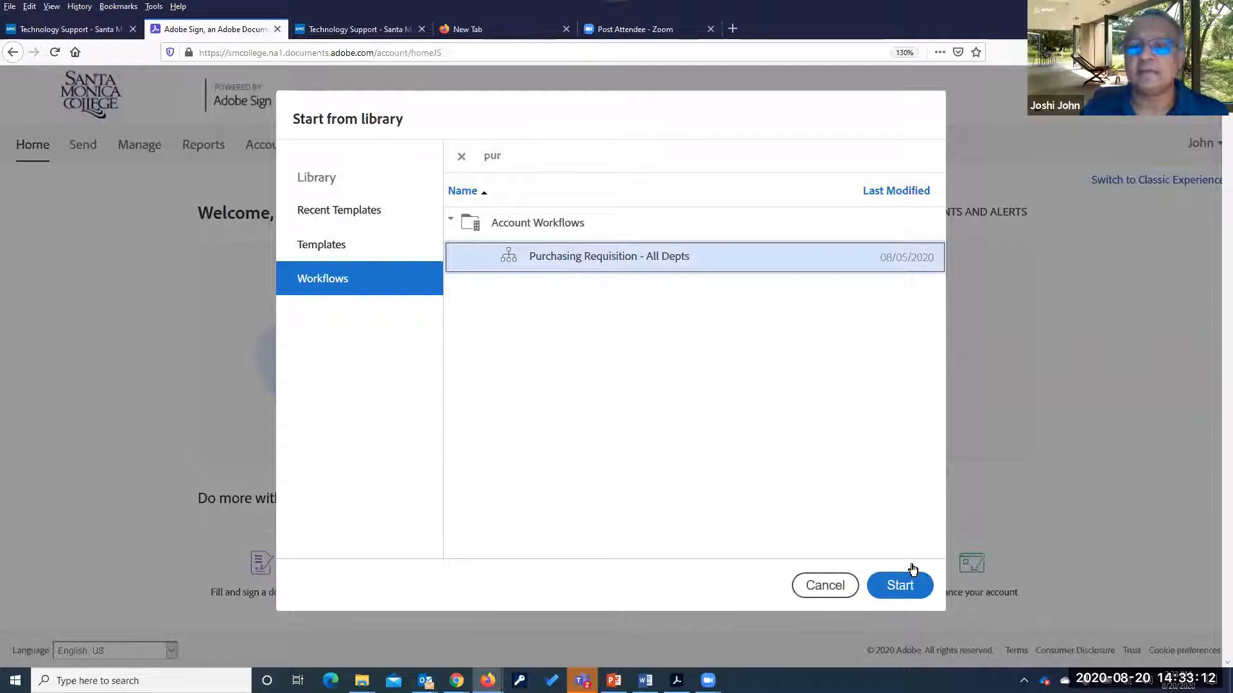
{"action": "left_click", "coordinate": [899, 585]}
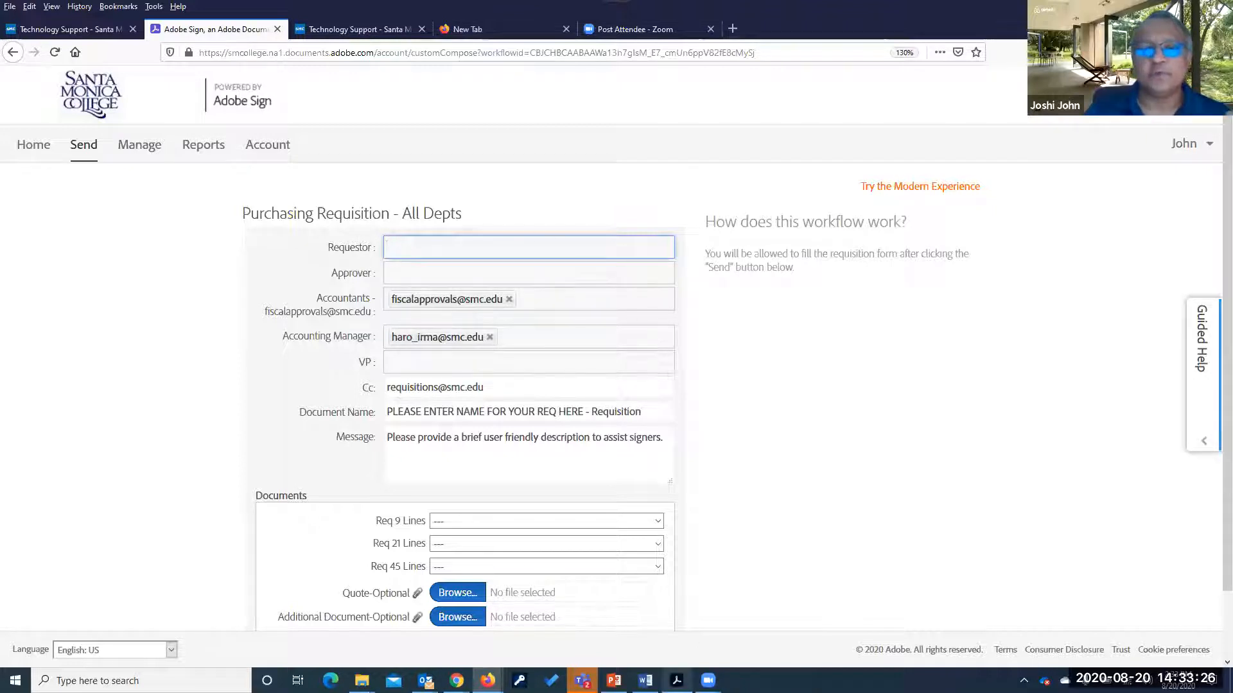
{"action": "left_click", "coordinate": [676, 680]}
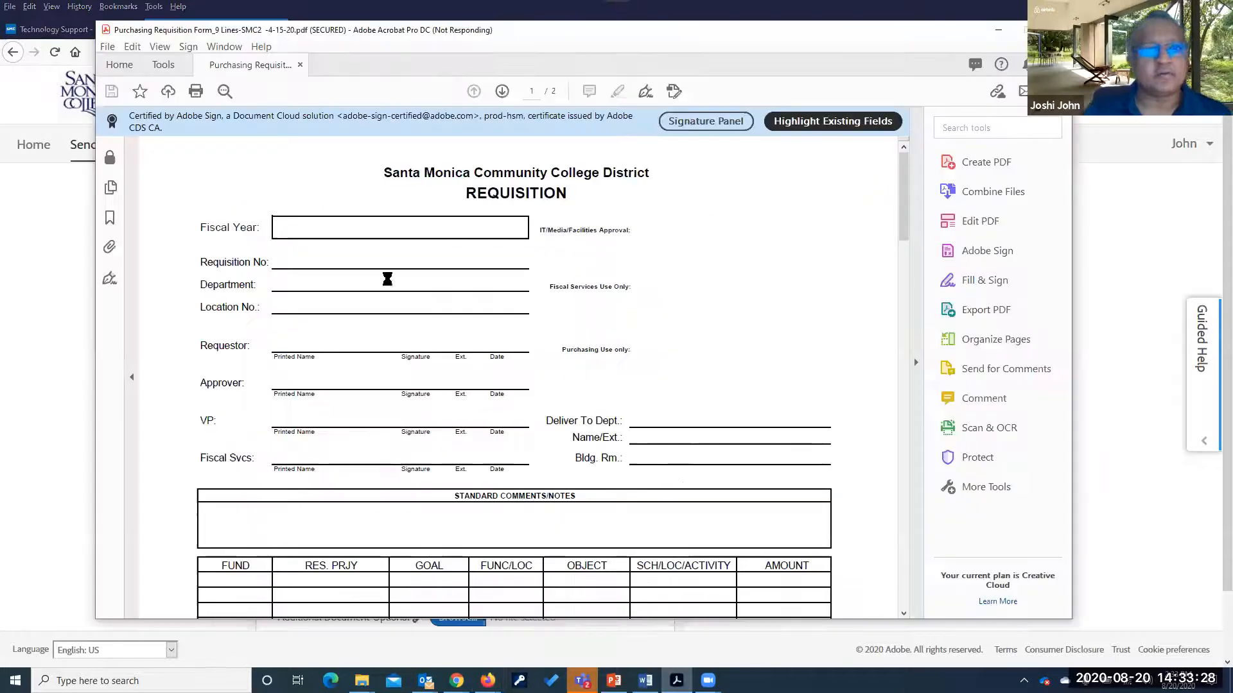
Move the Acrobat window aside and return to the Adobe Sign form's Requestor field
{"action": "left_click_drag", "start_coordinate": [847, 31], "coordinate": [836, 66]}
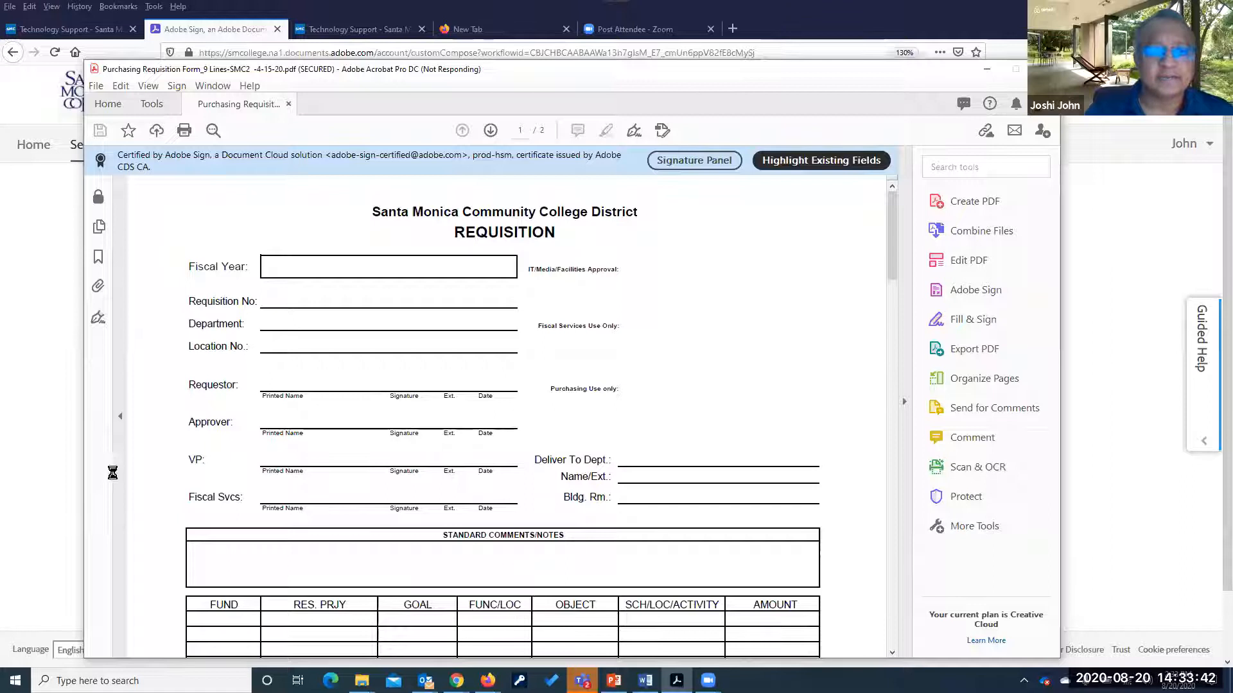
{"action": "left_click", "coordinate": [35, 433]}
{"action": "left_click", "coordinate": [452, 246]}
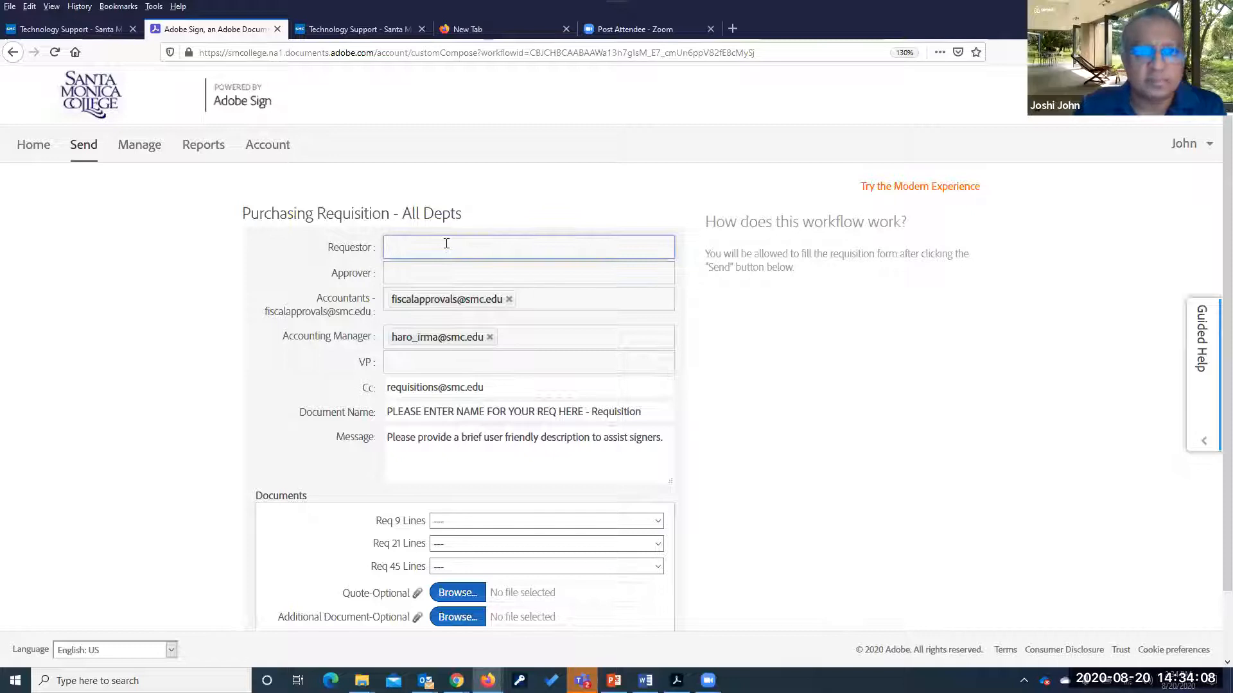
Fill the Requestor and Approver fields with their suggested e-mail addresses
{"action": "type", "text": "john"}
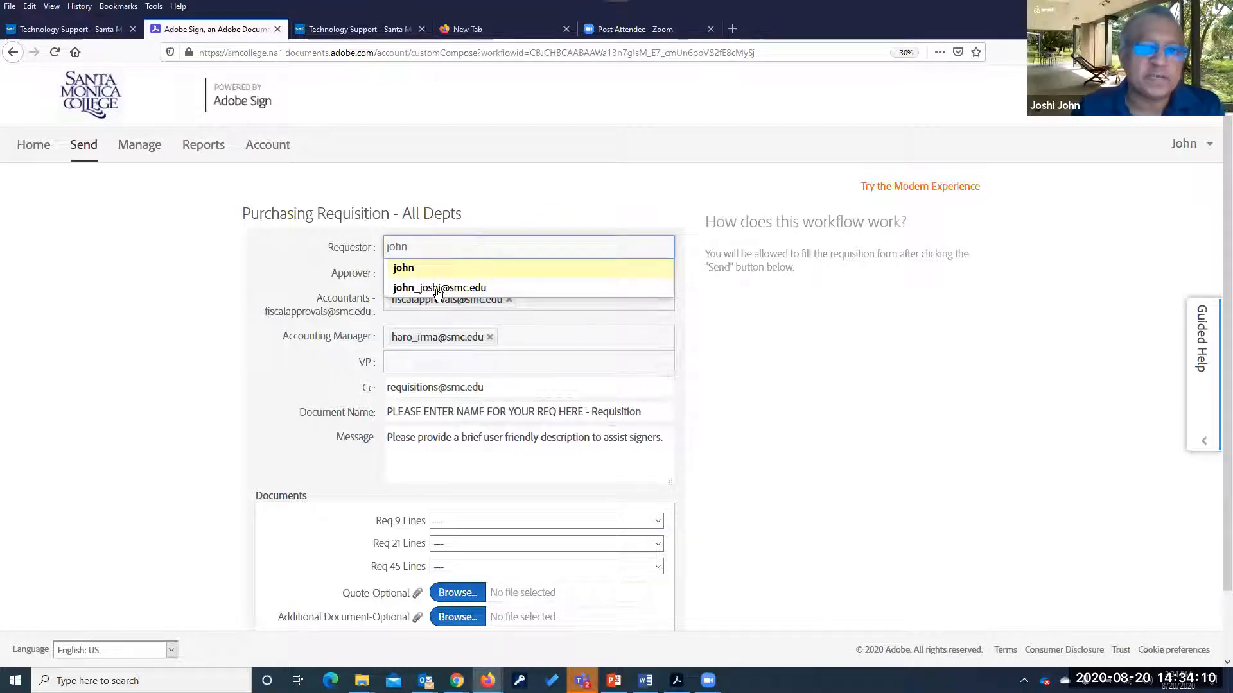
{"action": "left_click", "coordinate": [439, 288]}
{"action": "left_click", "coordinate": [449, 272]}
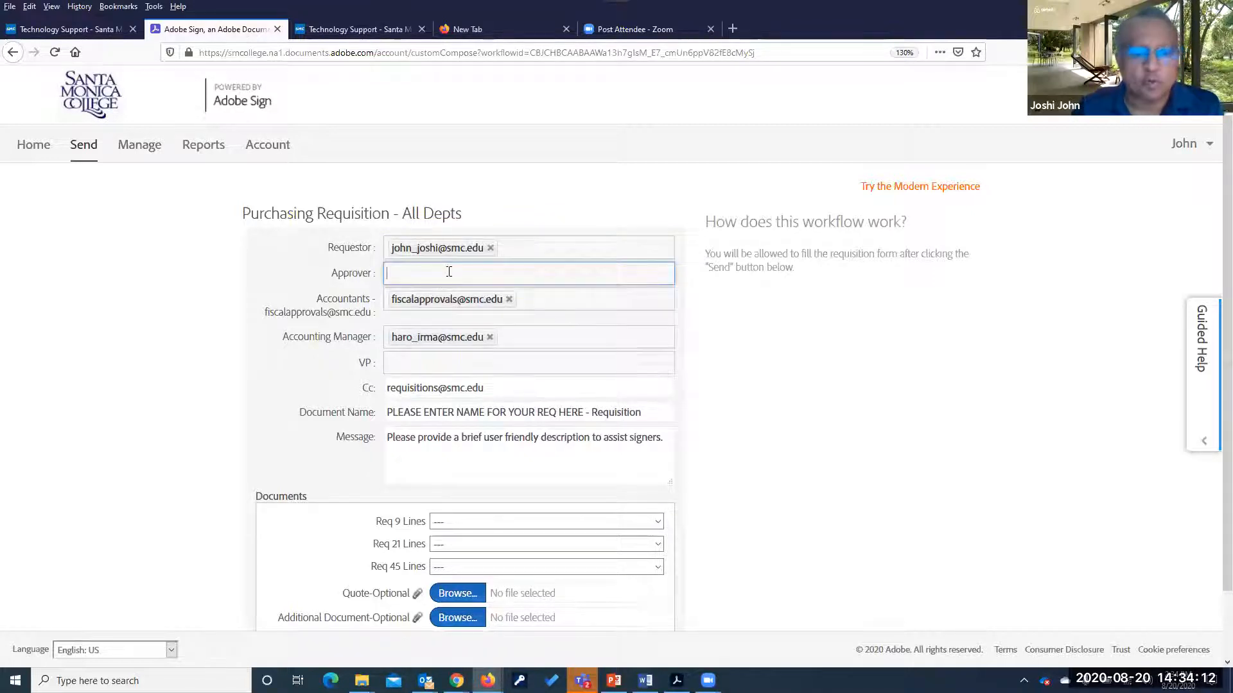
{"action": "type", "text": "reyes"}
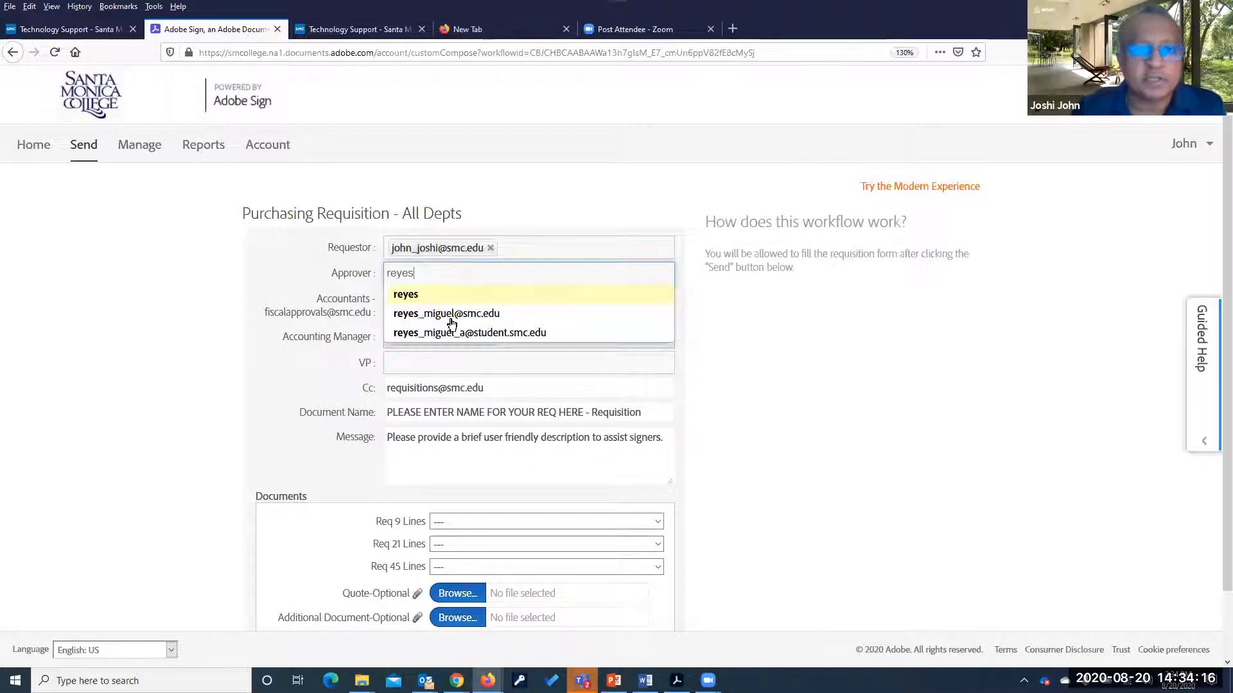
{"action": "left_click", "coordinate": [454, 314]}
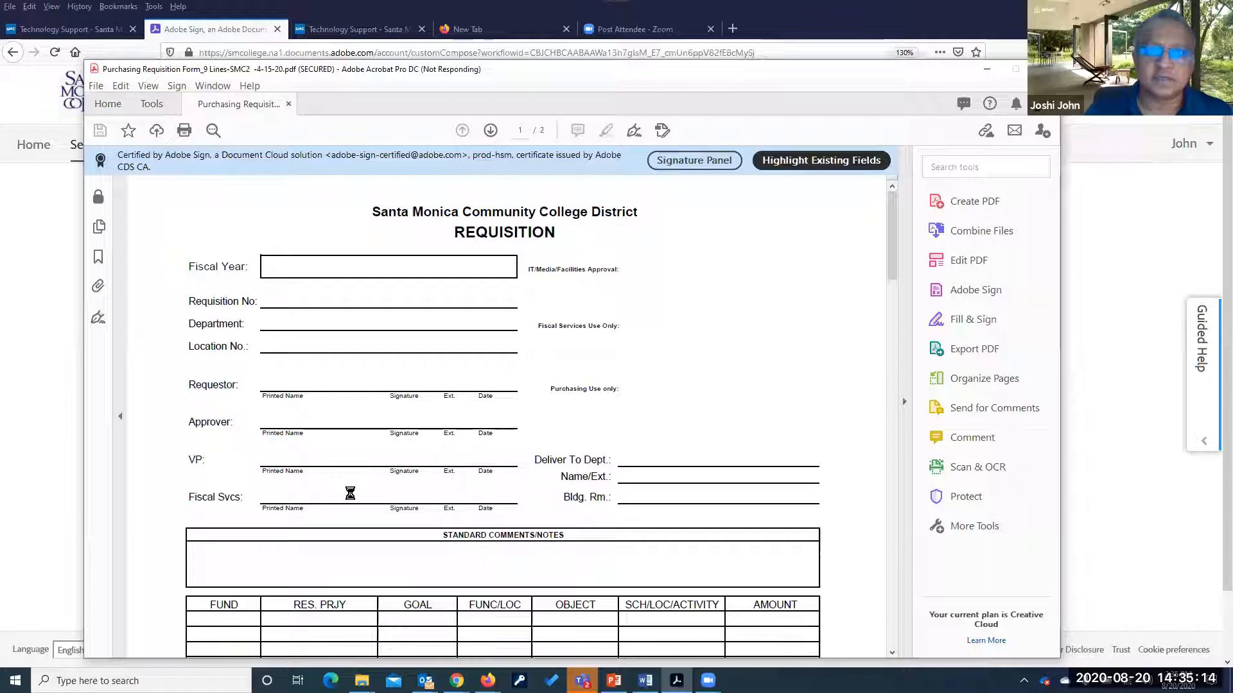
{"action": "left_click", "coordinate": [1082, 391]}
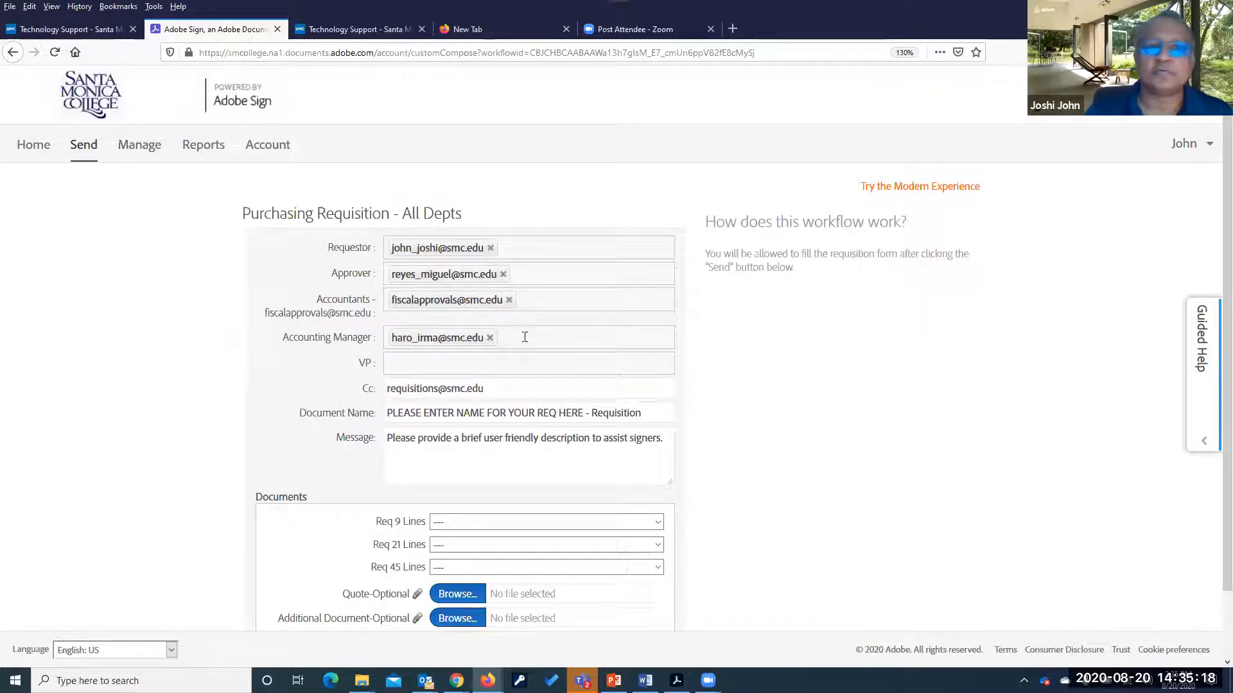
Search the VP's name in the VP field and pick the matching suggested e-mail address
{"action": "left_click", "coordinate": [409, 363]}
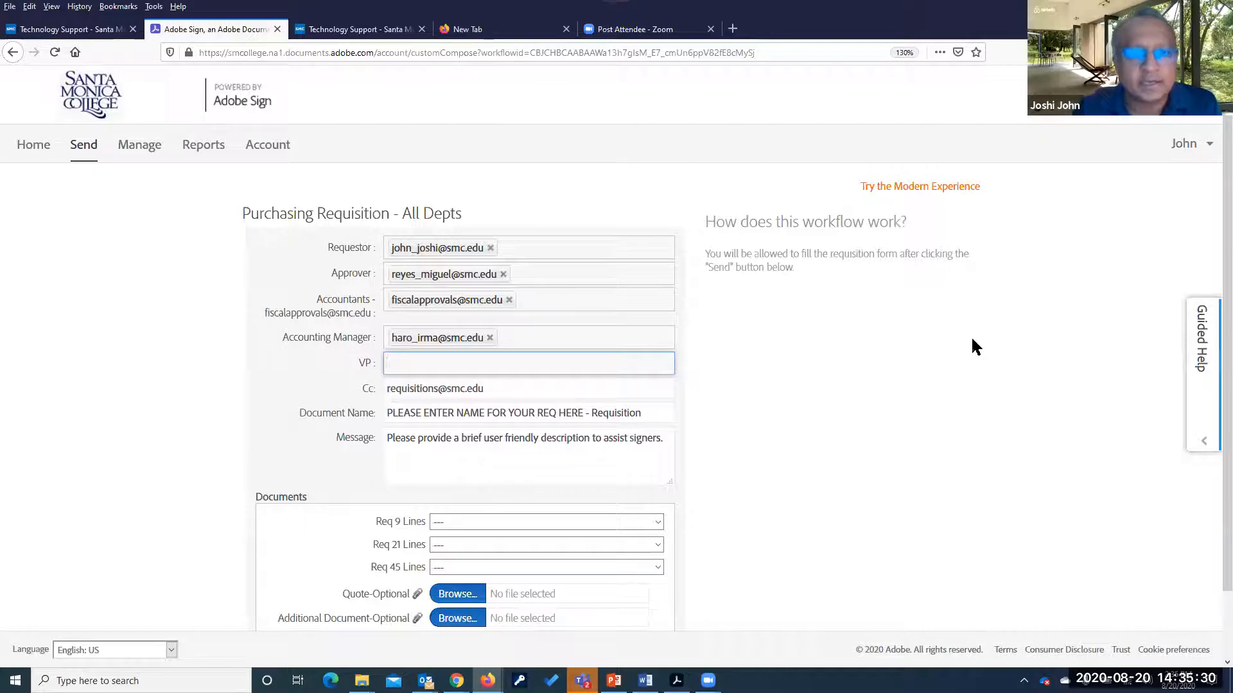
{"action": "type", "text": "en"}
{"action": "key", "text": "BackSpace"}
{"action": "key", "text": "BackSpace"}
{"action": "type", "text": "john"}
{"action": "key", "text": "BackSpace"}
{"action": "key", "text": "BackSpace"}
{"action": "key", "text": "BackSpace"}
{"action": "type", "text": "oshi"}
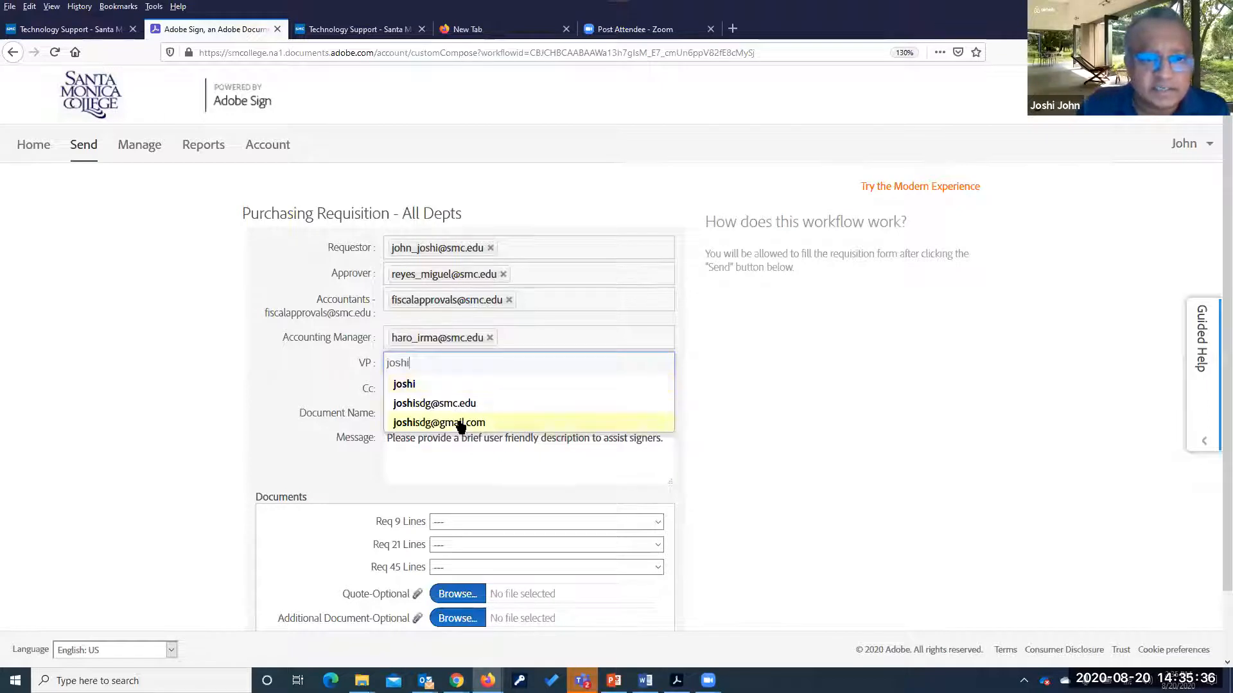
{"action": "left_click", "coordinate": [461, 423]}
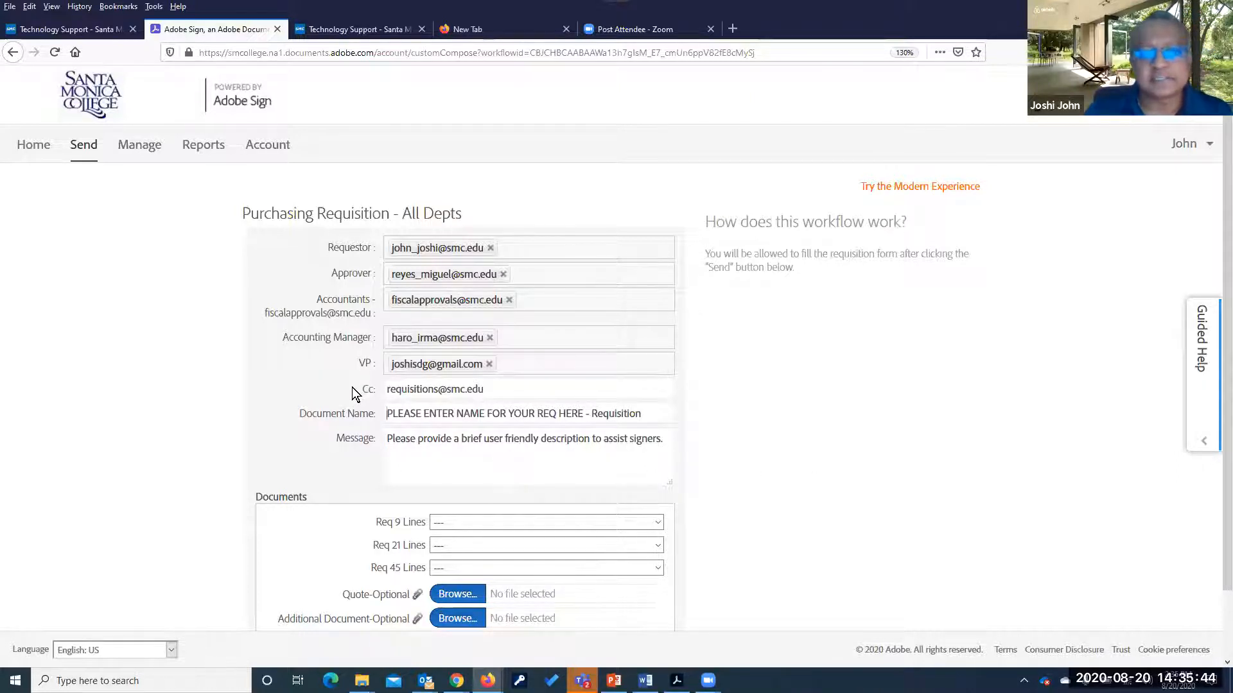
{"action": "left_click_drag", "start_coordinate": [482, 391], "coordinate": [385, 390]}
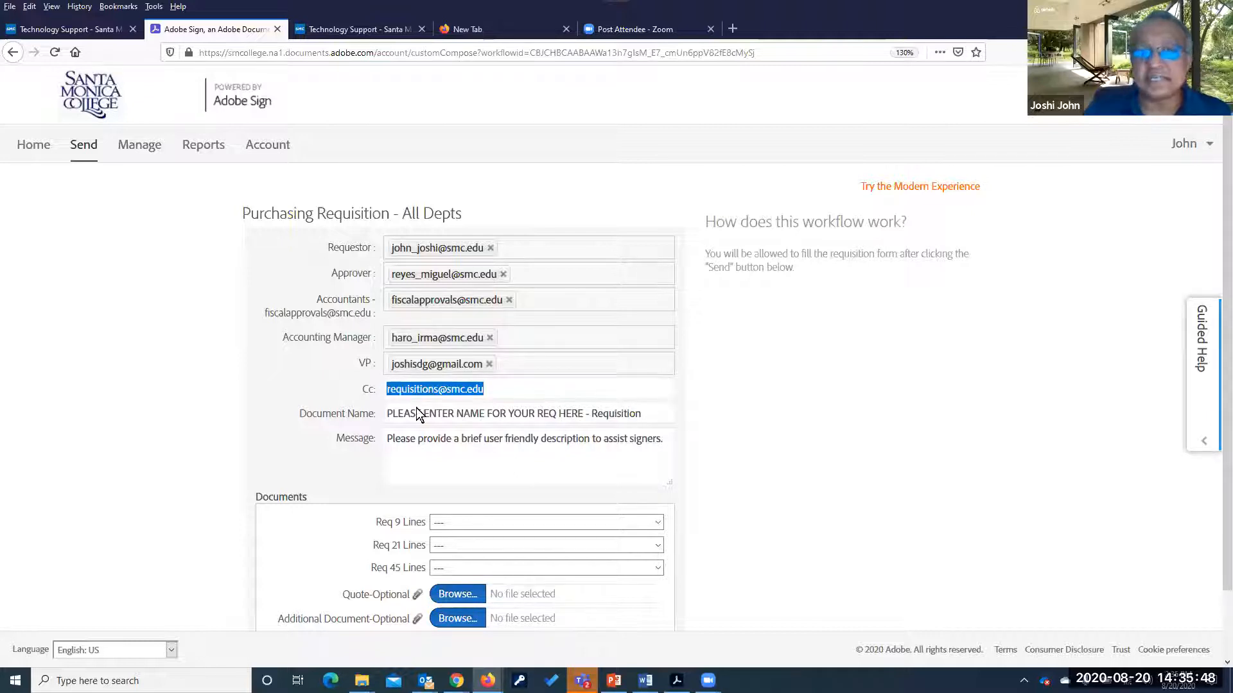
{"action": "left_click", "coordinate": [518, 391]}
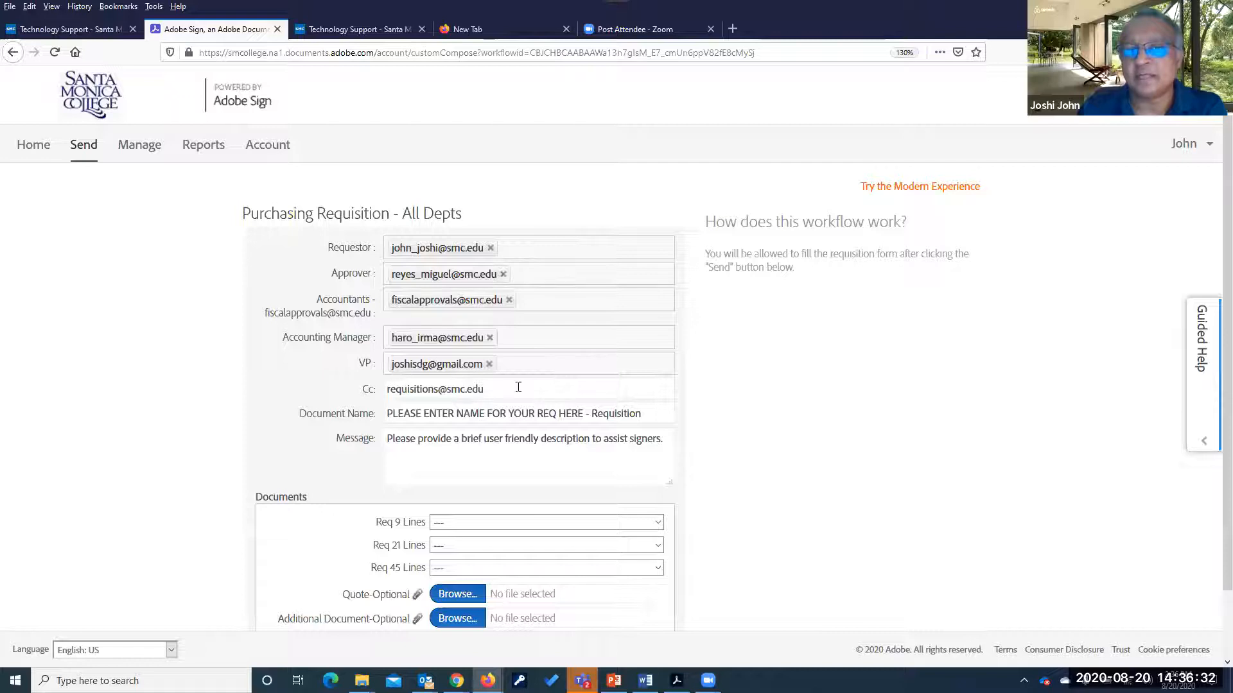
{"action": "left_click_drag", "start_coordinate": [518, 388], "coordinate": [396, 343]}
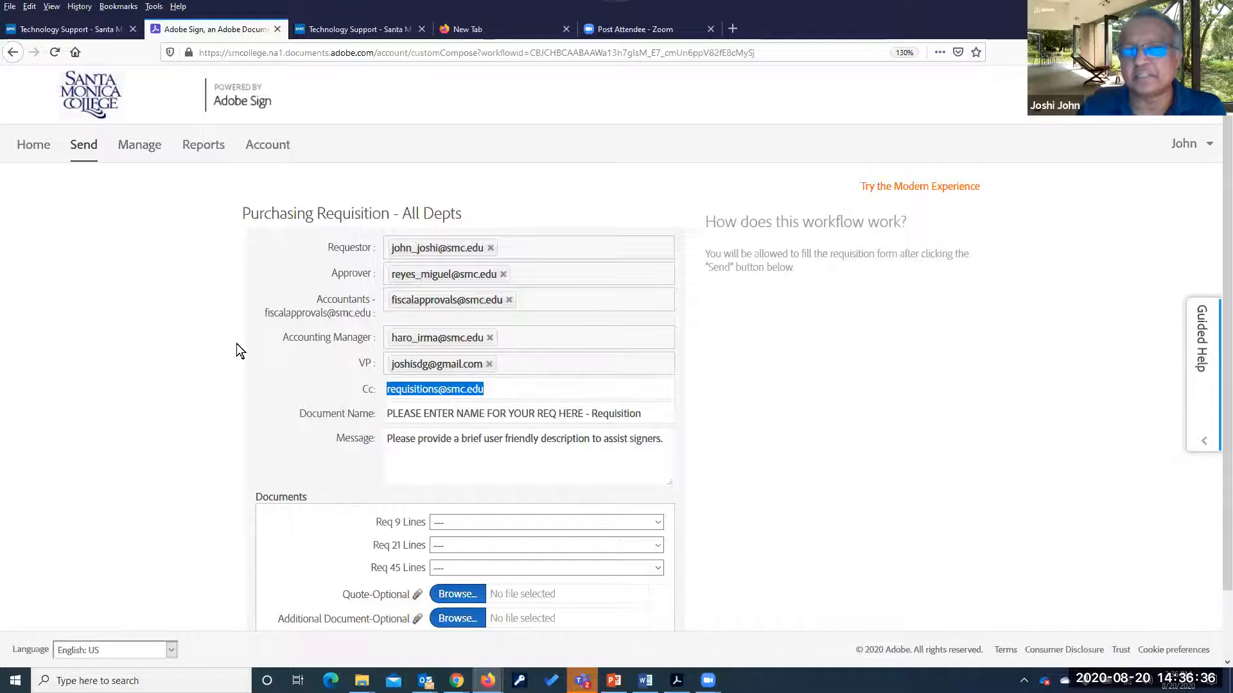
{"action": "left_click_drag", "start_coordinate": [583, 413], "coordinate": [387, 414]}
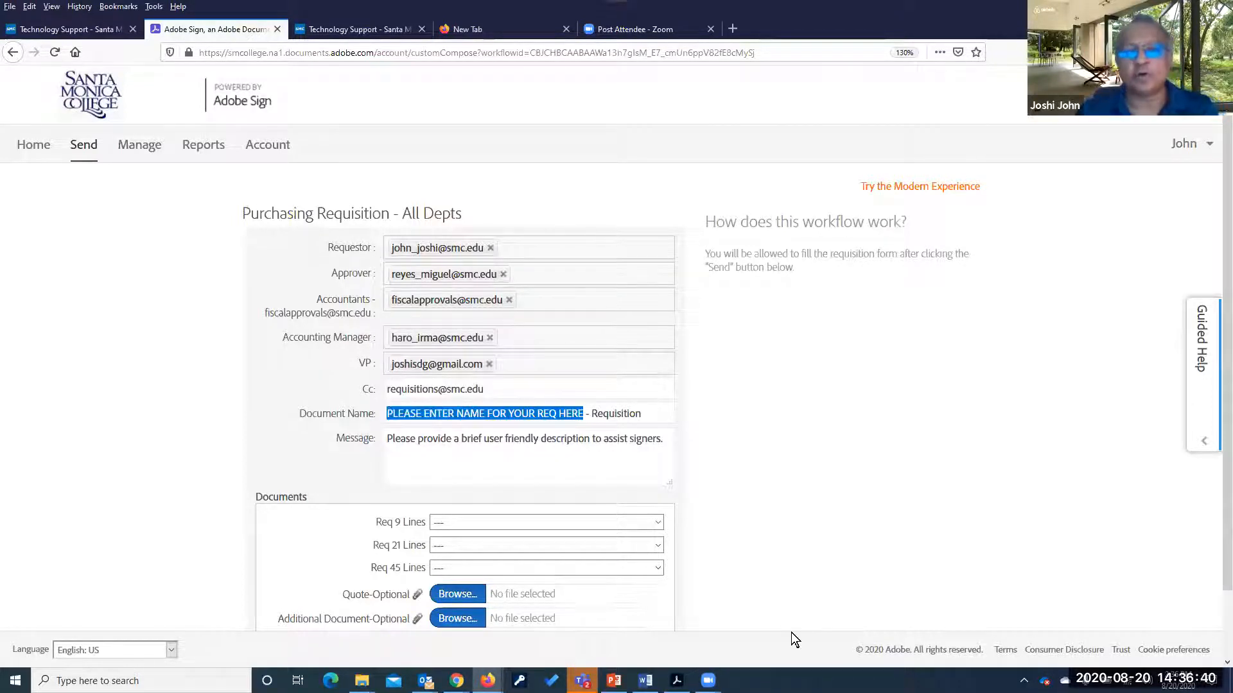
Enter 'IT - Microsoft Agreement' as the Document Name, giving 'IT - Microsoft Agreement - Requisition'
{"action": "type", "text": "IT "}
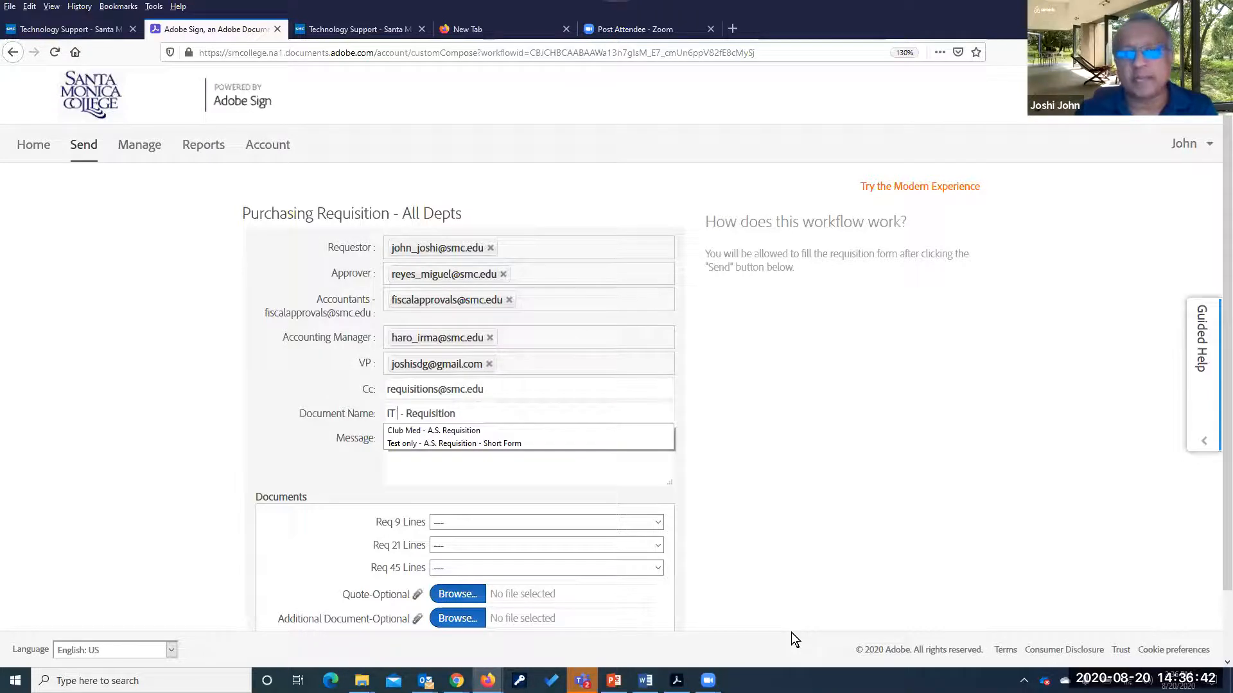
{"action": "type", "text": "- Micros"}
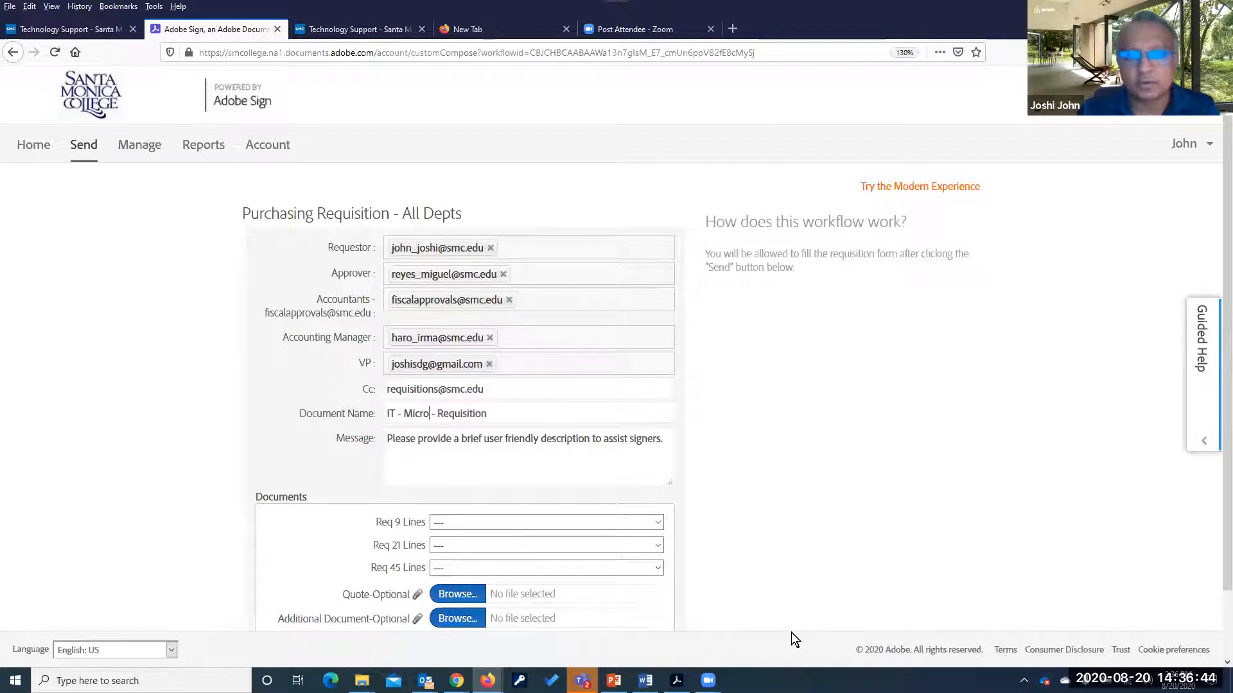
{"action": "type", "text": "oft Agre"}
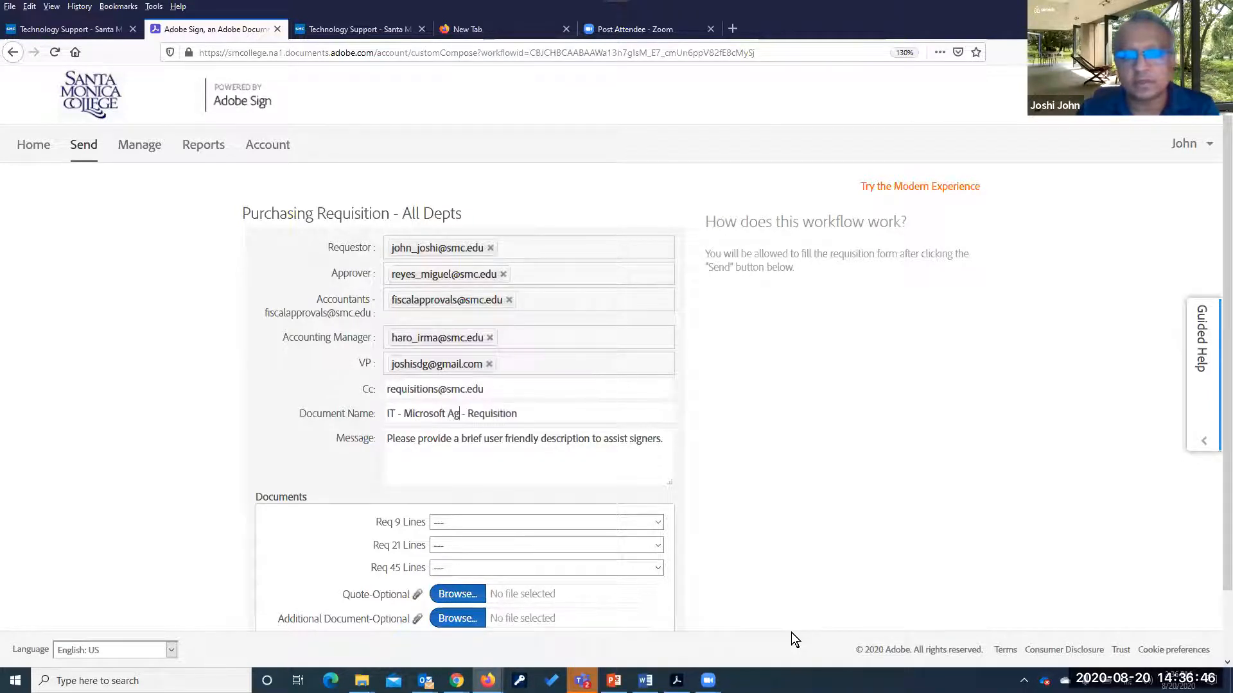
{"action": "type", "text": "ement"}
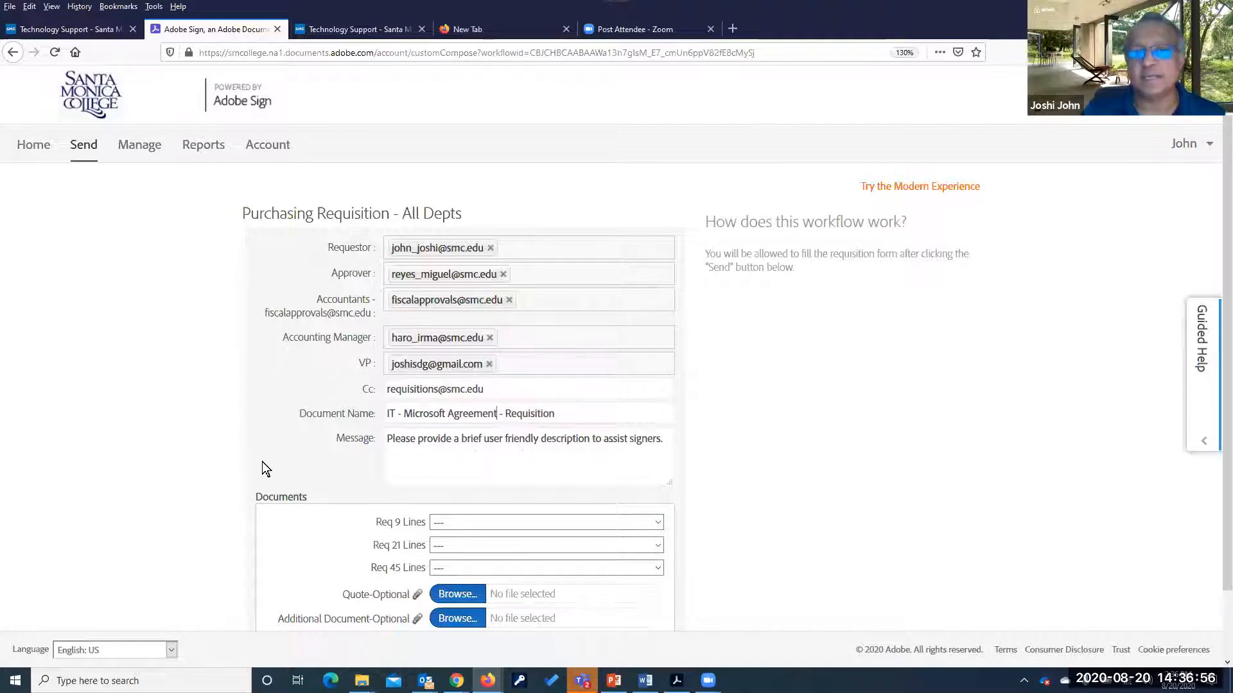
{"action": "scroll", "coordinate": [262, 461], "scroll_direction": "down", "scroll_amount": 2}
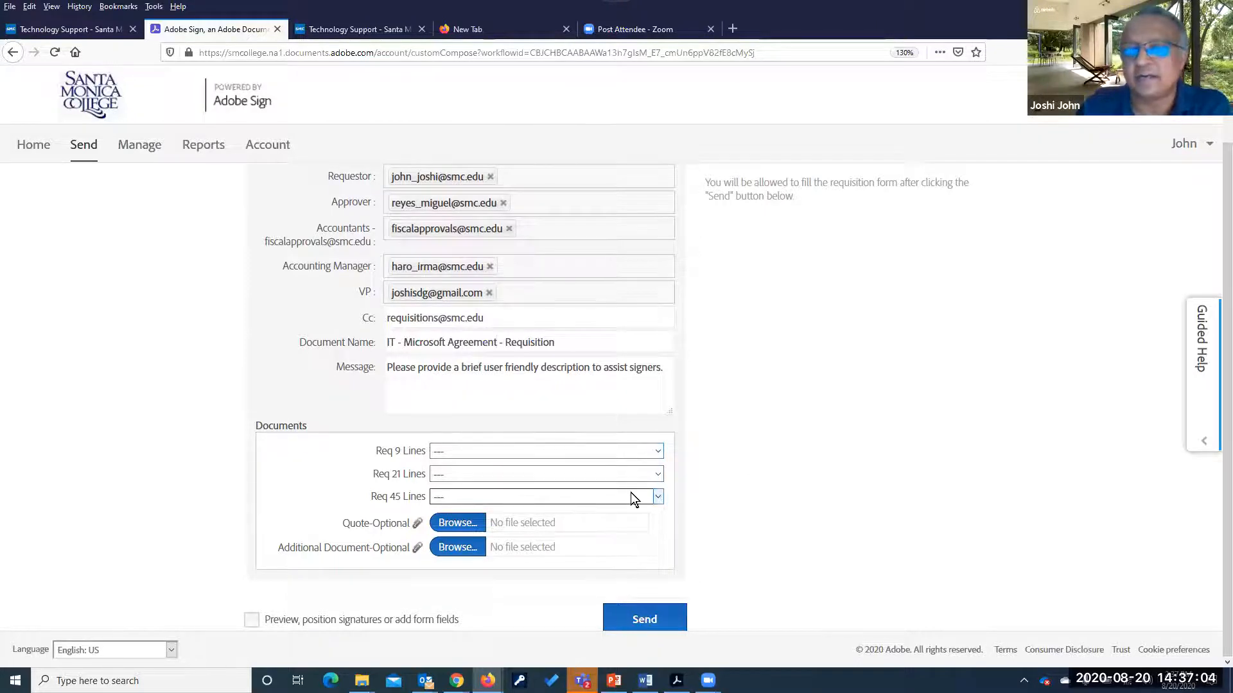
Choose Purchasing Requisition Form_9 Lines from the Req 9 Lines document dropdown
{"action": "left_click", "coordinate": [659, 450]}
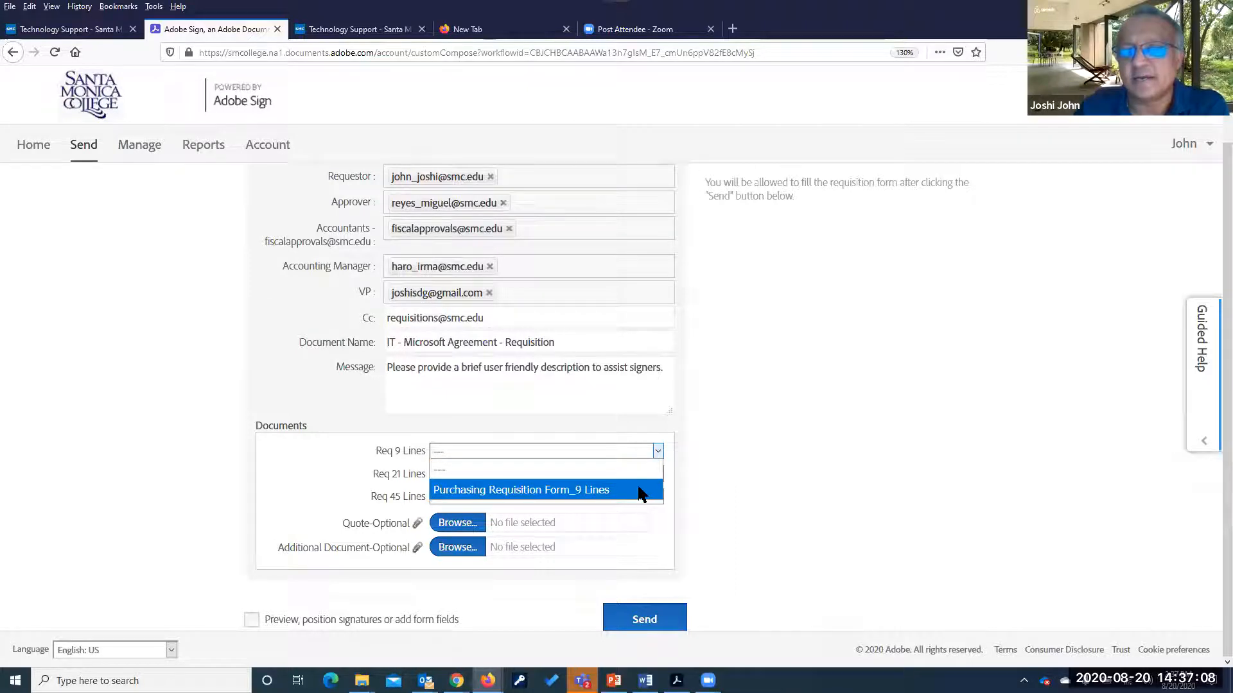
{"action": "left_click", "coordinate": [680, 486]}
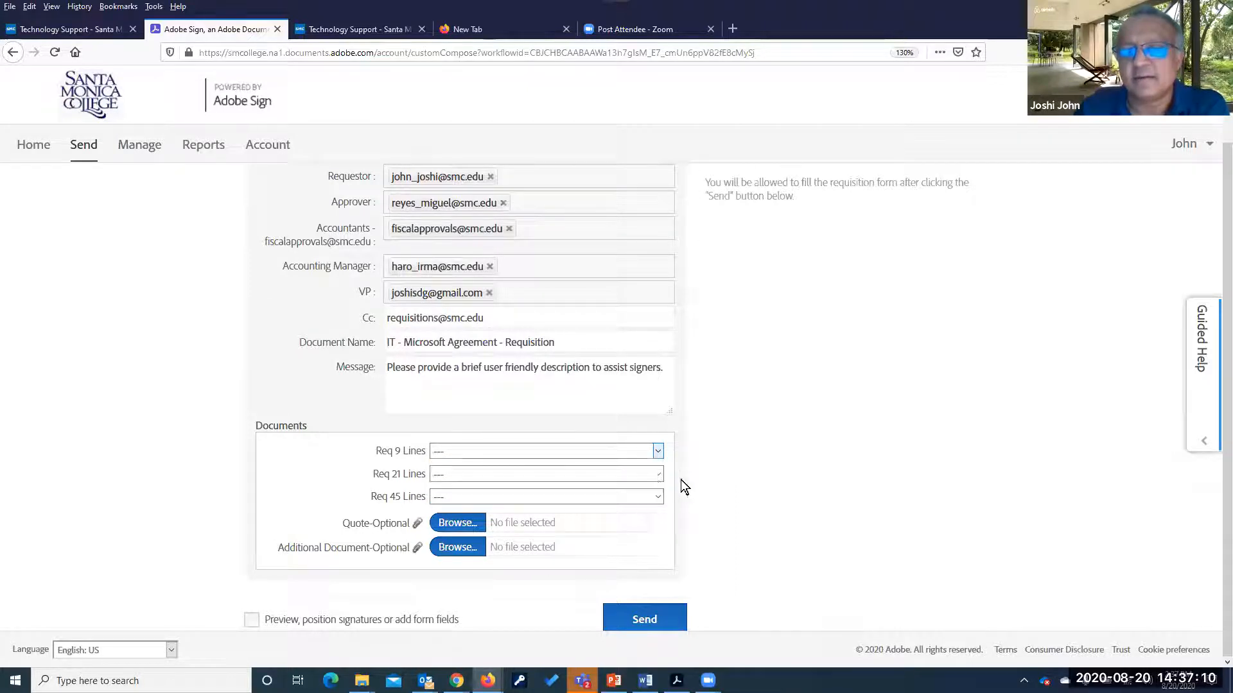
{"action": "left_click", "coordinate": [658, 453]}
{"action": "left_click", "coordinate": [537, 489]}
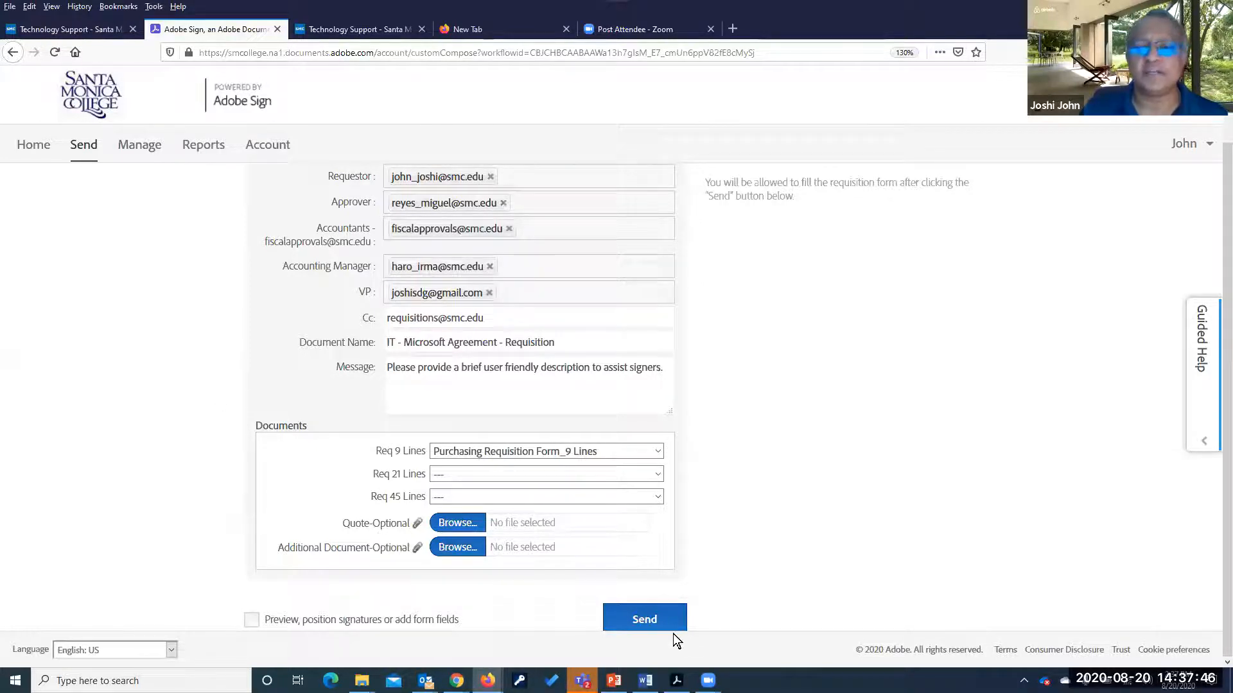
Send the workflow, close the sender's message popup, and preview the blank signing form
{"action": "left_click", "coordinate": [636, 620]}
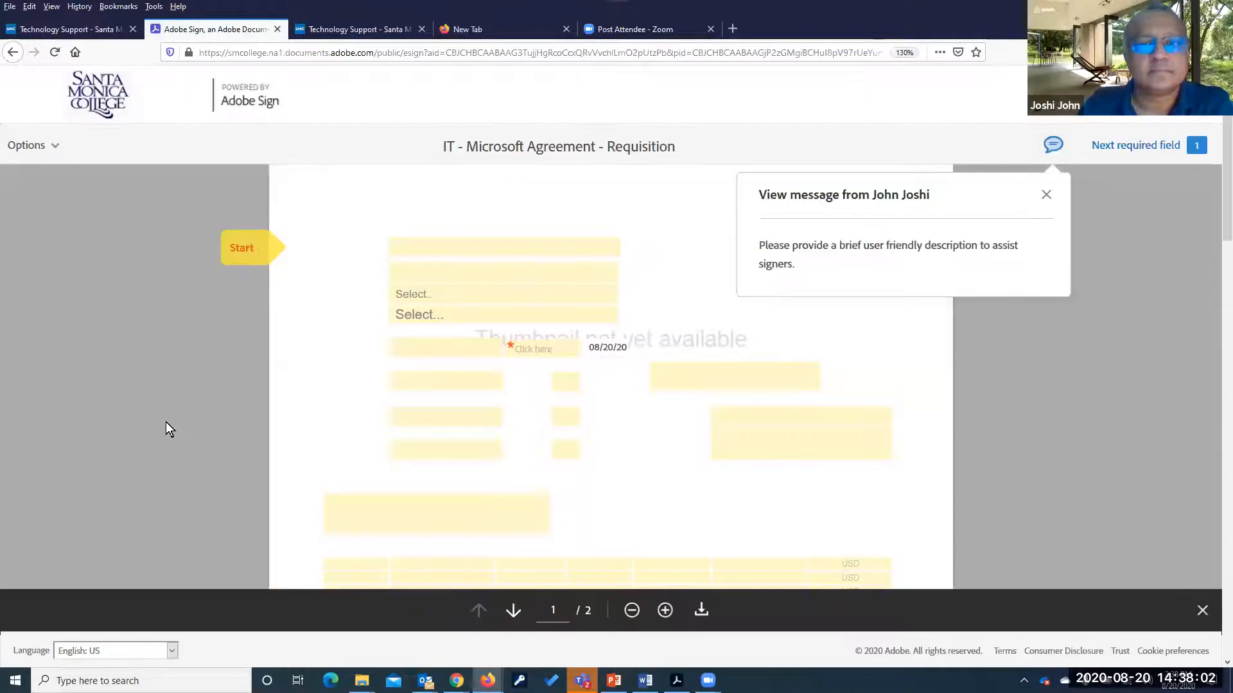
{"action": "left_click", "coordinate": [1045, 195]}
{"action": "scroll", "coordinate": [972, 375], "scroll_direction": "down", "scroll_amount": 3}
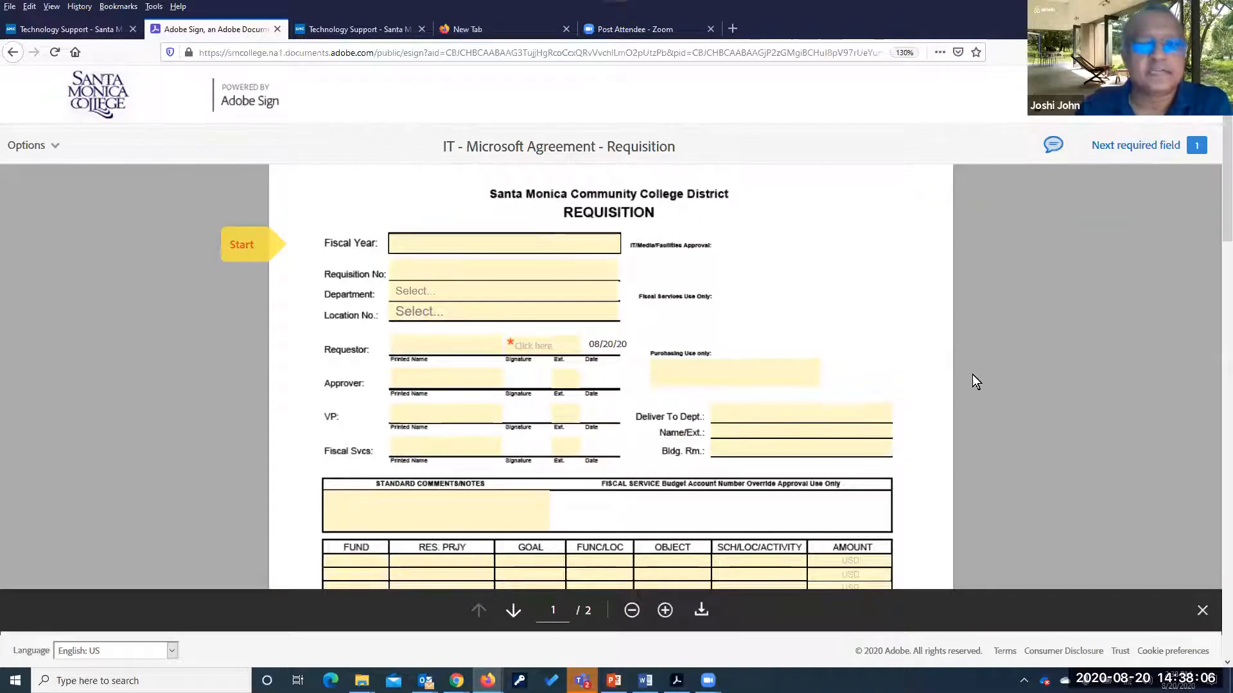
{"action": "scroll", "coordinate": [922, 377], "scroll_direction": "up", "scroll_amount": 3}
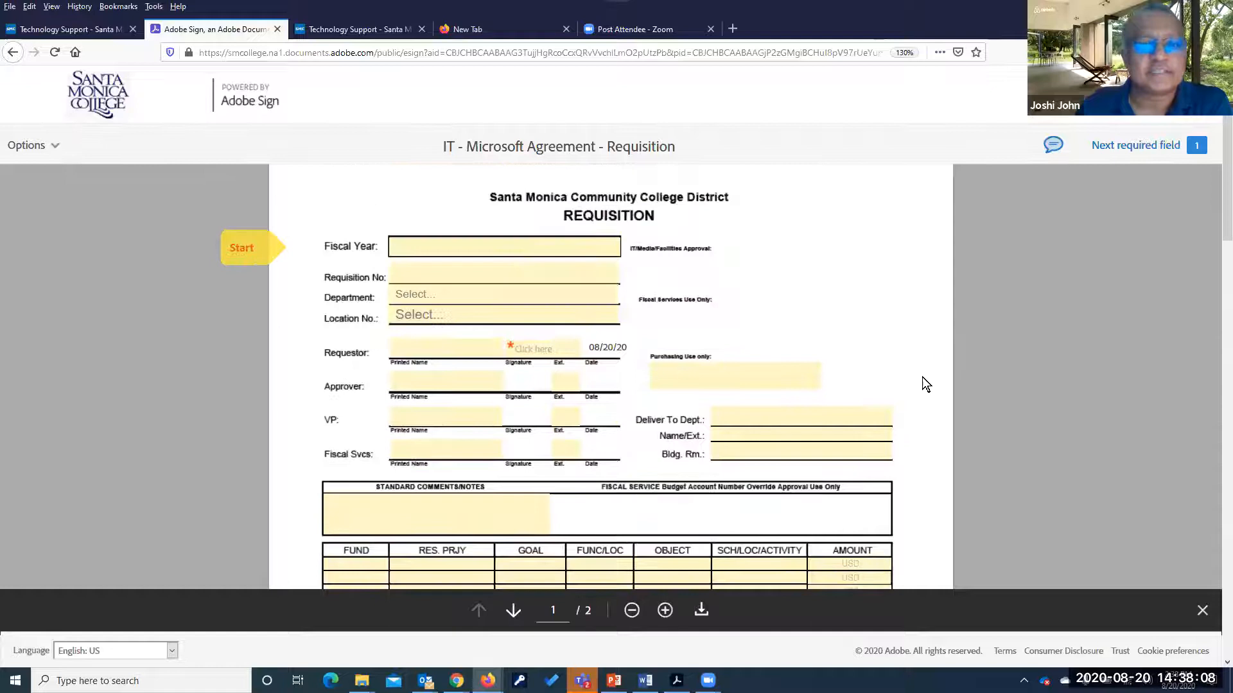
{"action": "scroll", "coordinate": [922, 377], "scroll_direction": "down", "scroll_amount": 4}
{"action": "scroll", "coordinate": [922, 377], "scroll_direction": "up", "scroll_amount": 5}
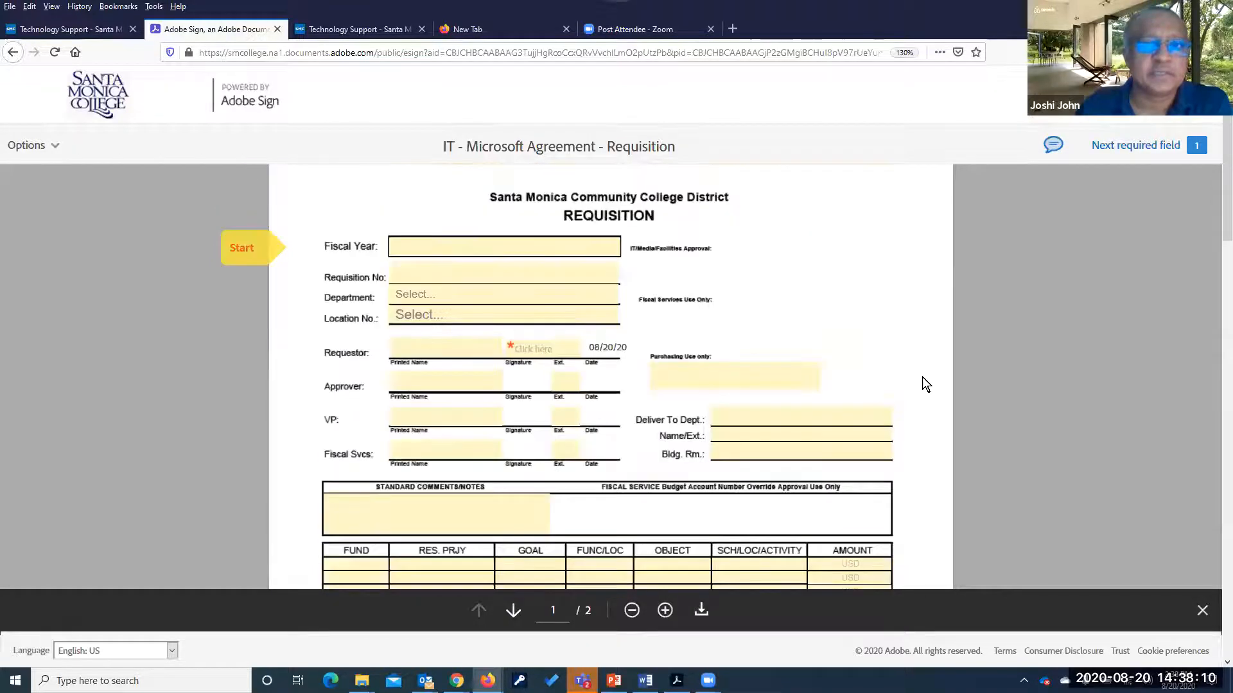
Set Fiscal Year 2020-21, Department ACADEMIC COMPUTING and Location No. 00052
{"action": "left_click", "coordinate": [460, 251]}
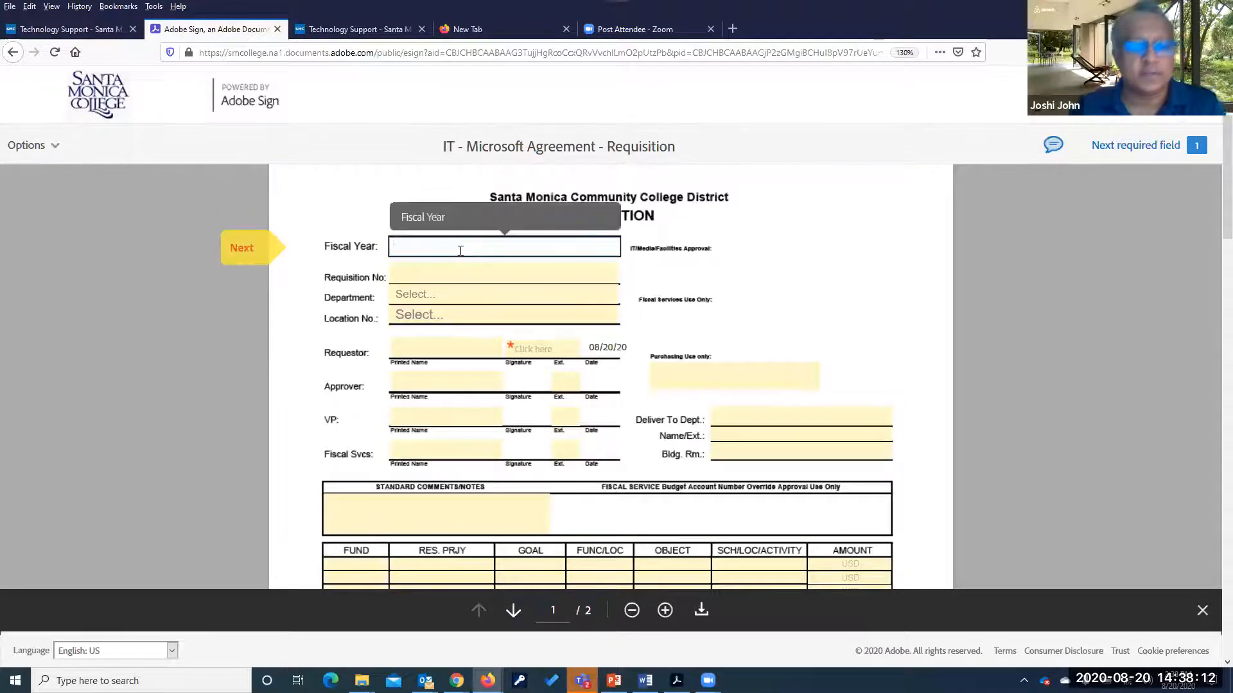
{"action": "type", "text": "2020"}
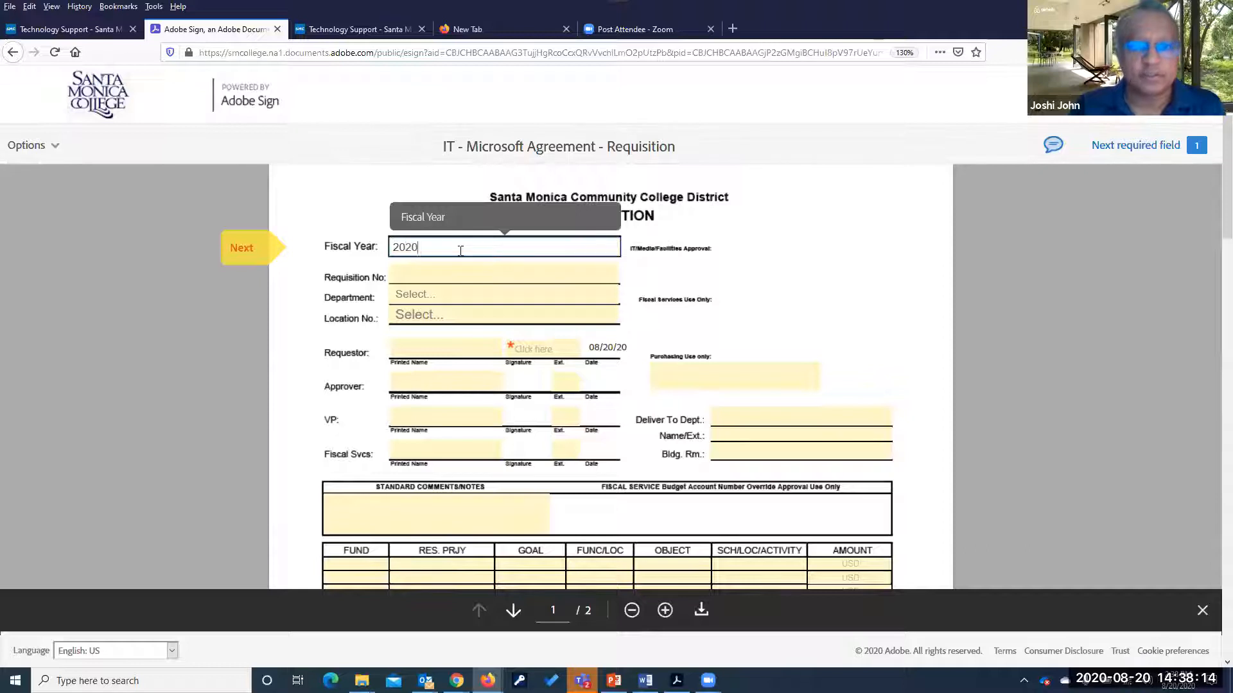
{"action": "type", "text": "-21"}
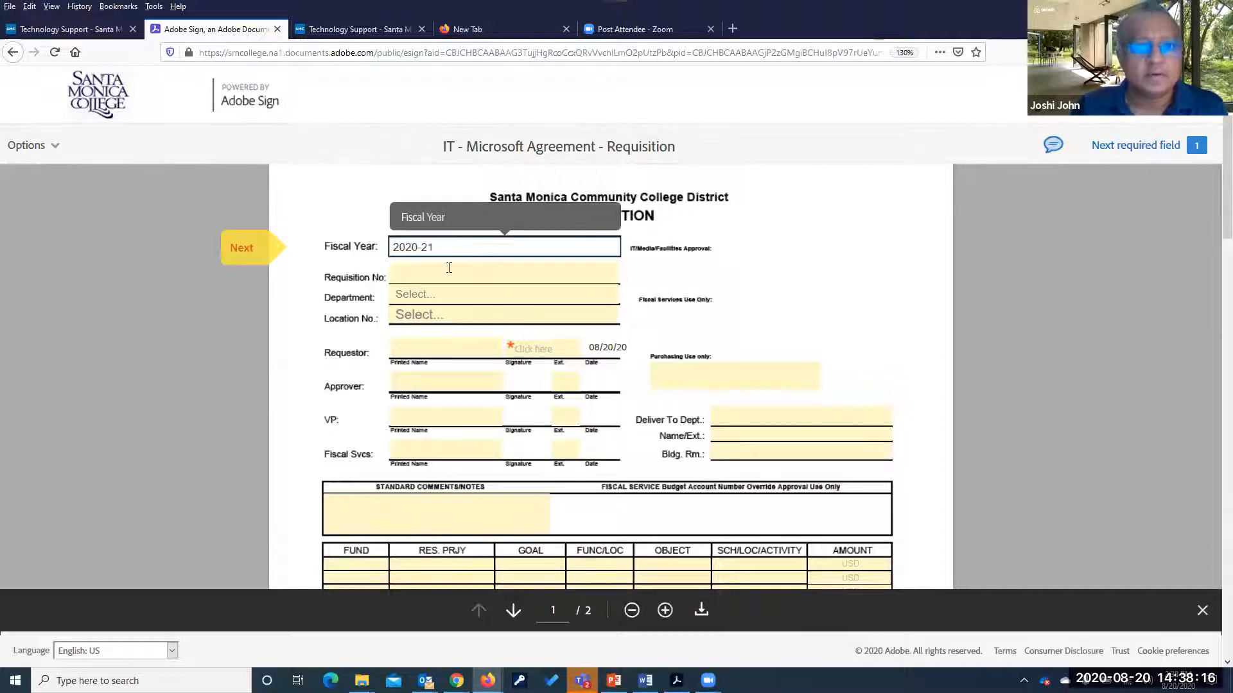
{"action": "left_click", "coordinate": [448, 294]}
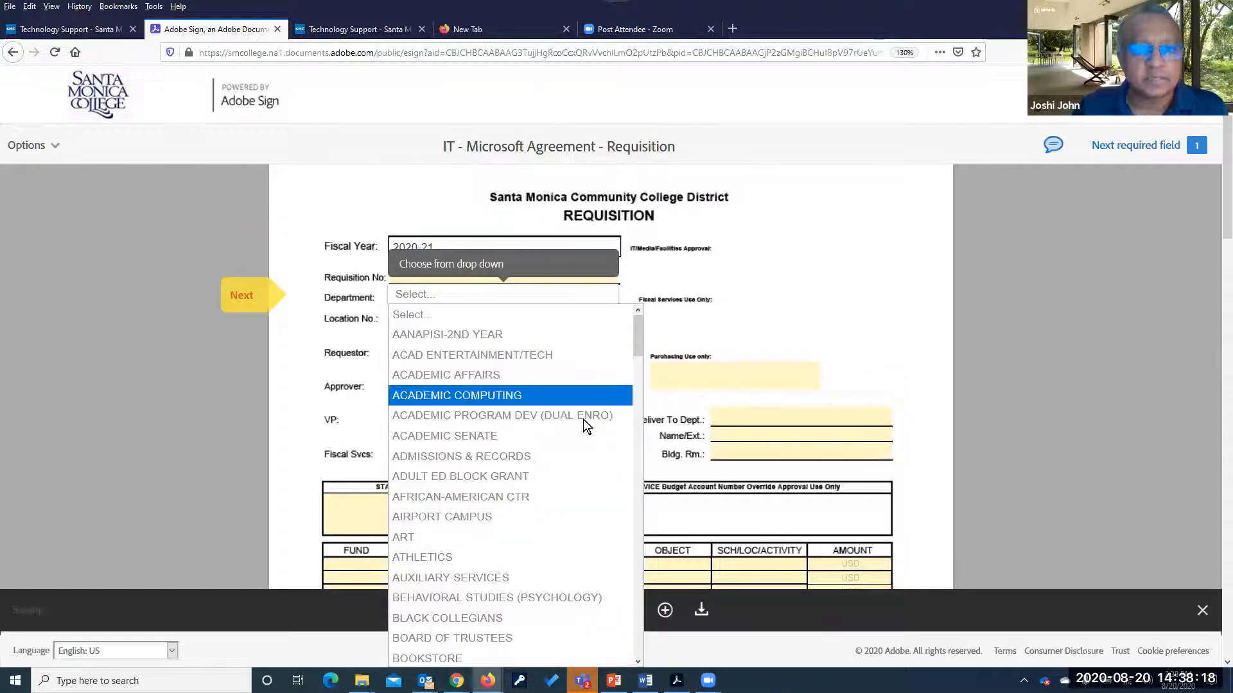
{"action": "left_click", "coordinate": [466, 395]}
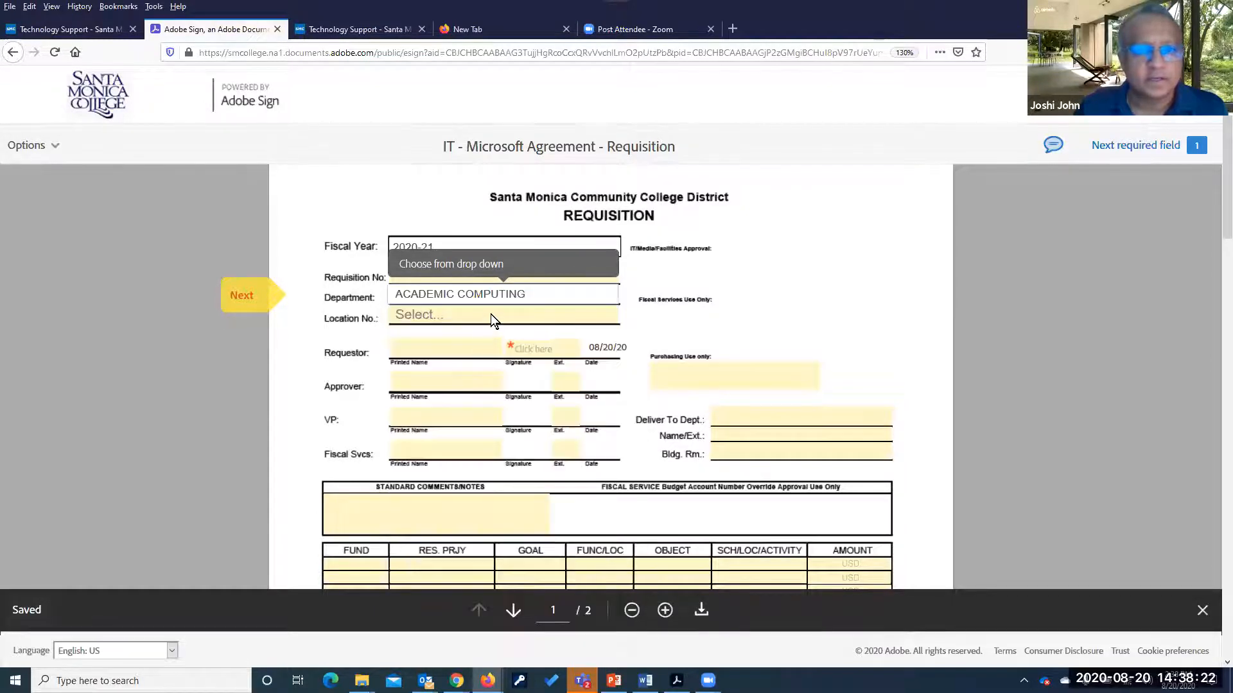
{"action": "left_click", "coordinate": [491, 314]}
{"action": "scroll", "coordinate": [507, 526], "scroll_direction": "down", "scroll_amount": 6}
{"action": "scroll", "coordinate": [508, 526], "scroll_direction": "down", "scroll_amount": 8}
{"action": "left_click", "coordinate": [456, 367]}
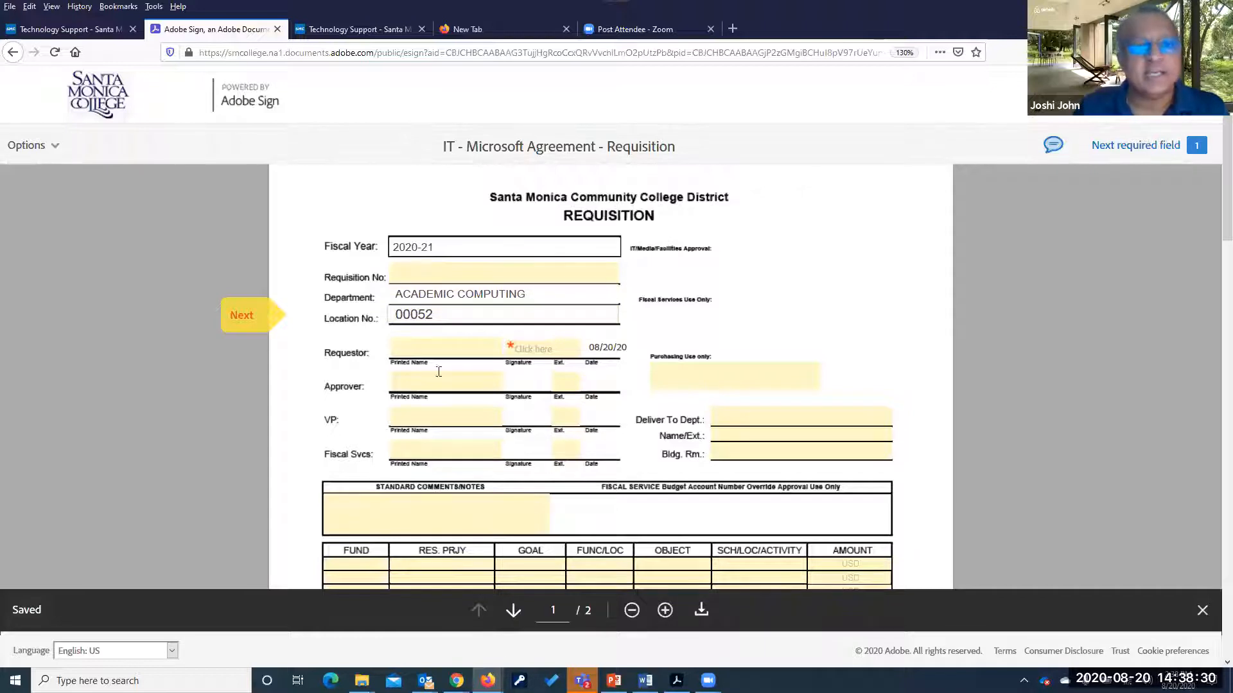
Enter the printed names for the requestor, approver, VP and Fiscal Svcs signers
{"action": "left_click", "coordinate": [440, 350]}
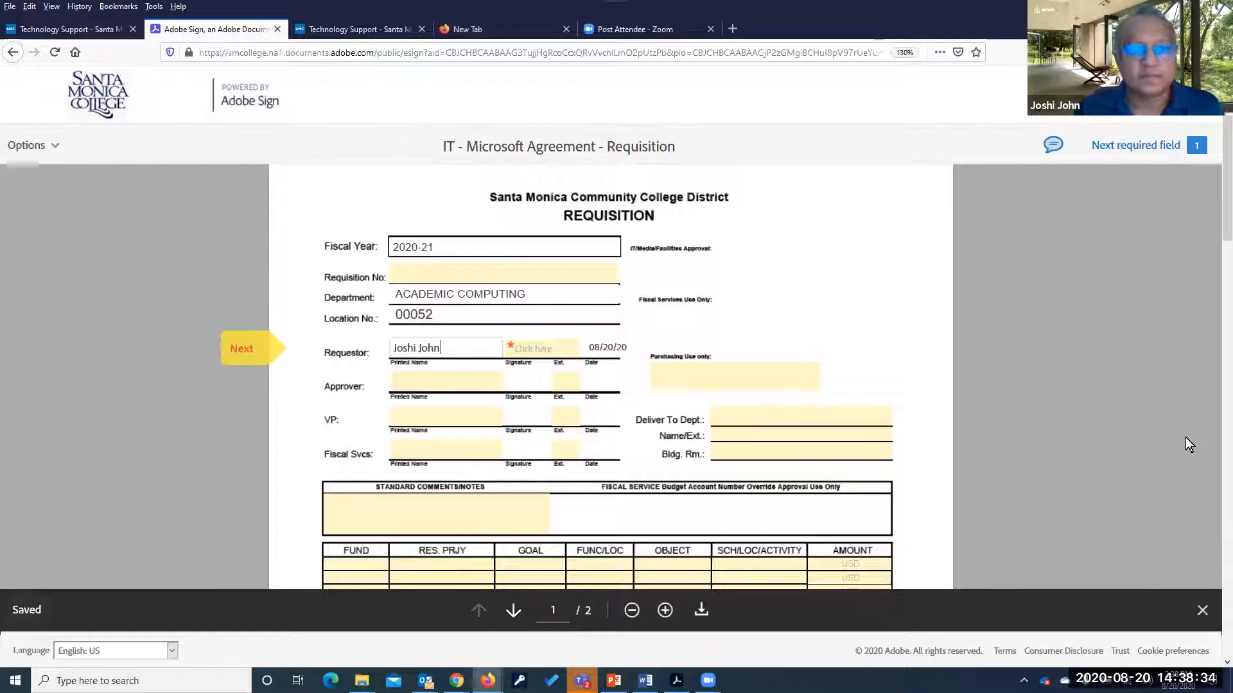
{"action": "key", "text": "Tab"}
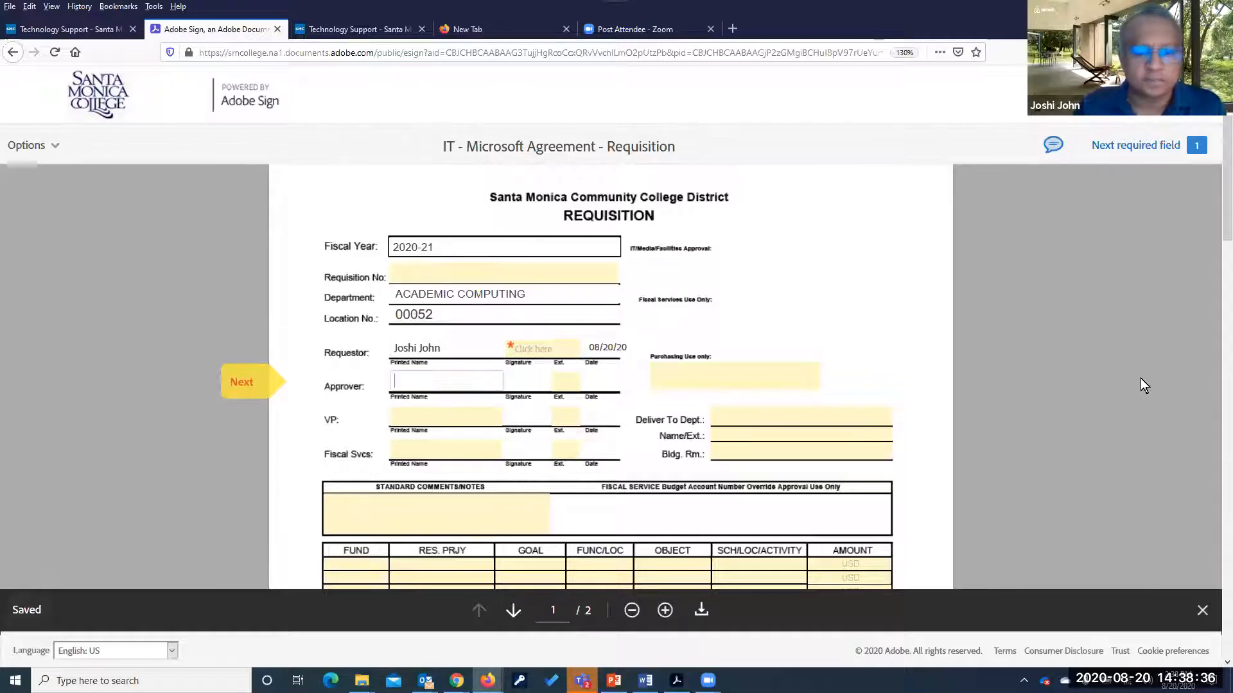
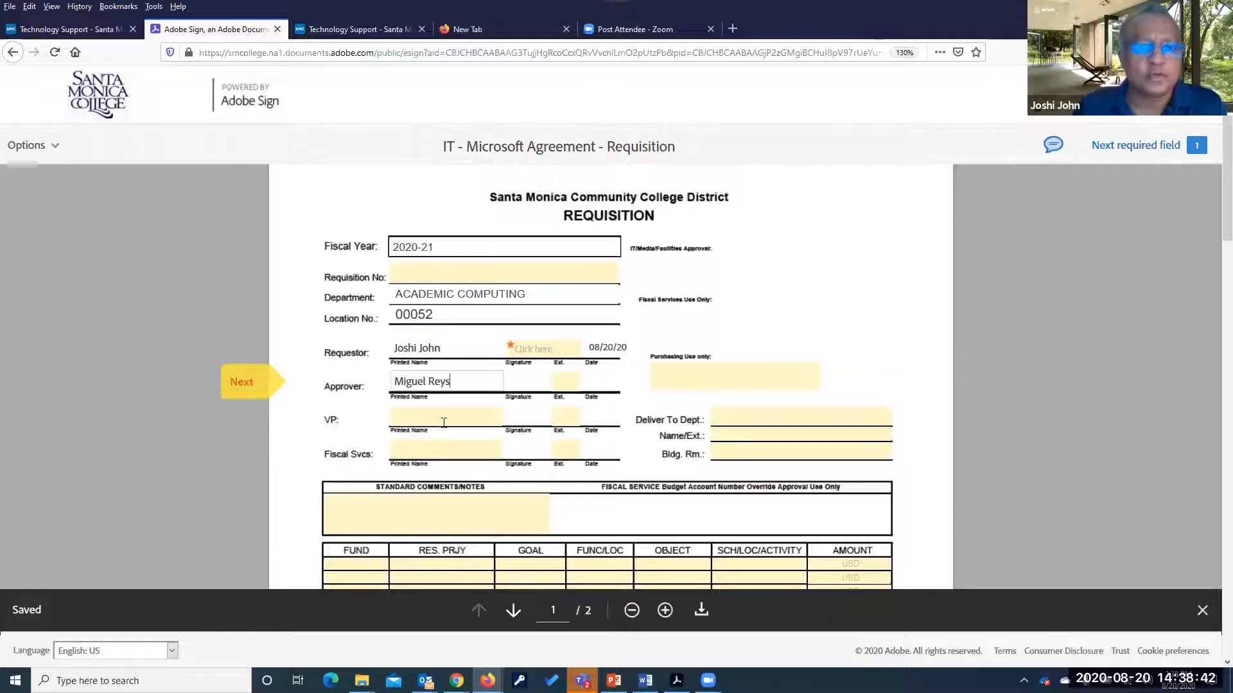
{"action": "key", "text": "Tab"}
{"action": "type", "text": "D"}
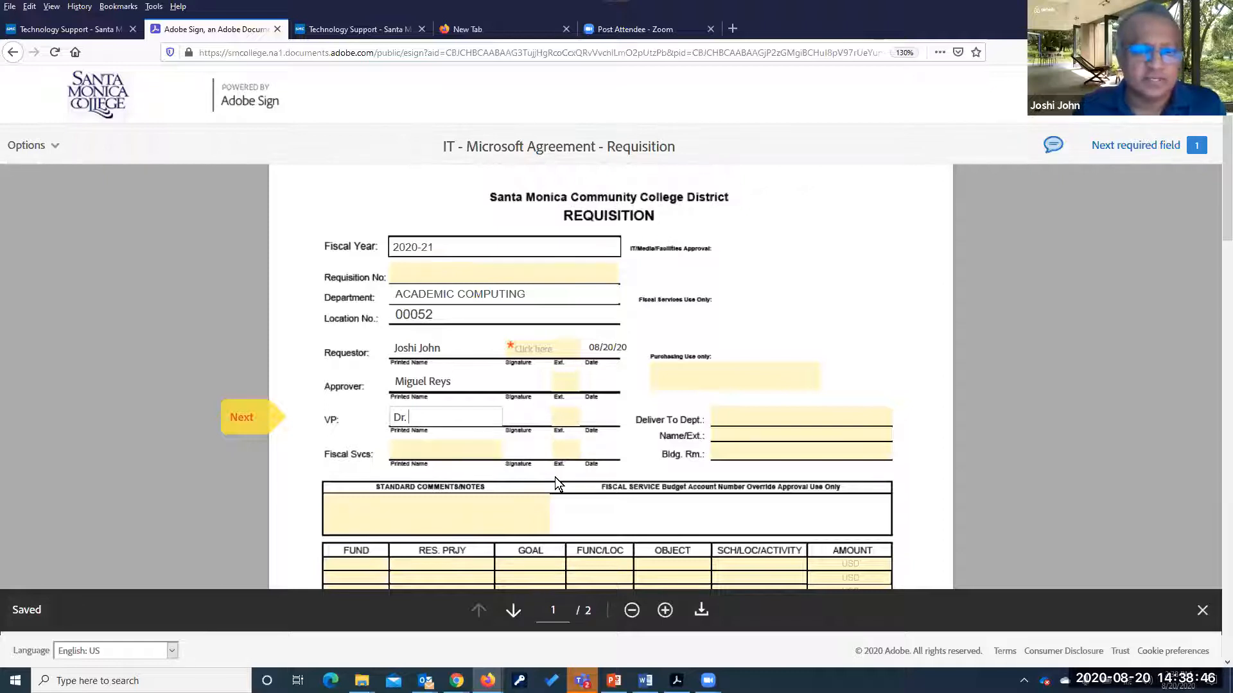
{"action": "key", "text": "BackSpace"}
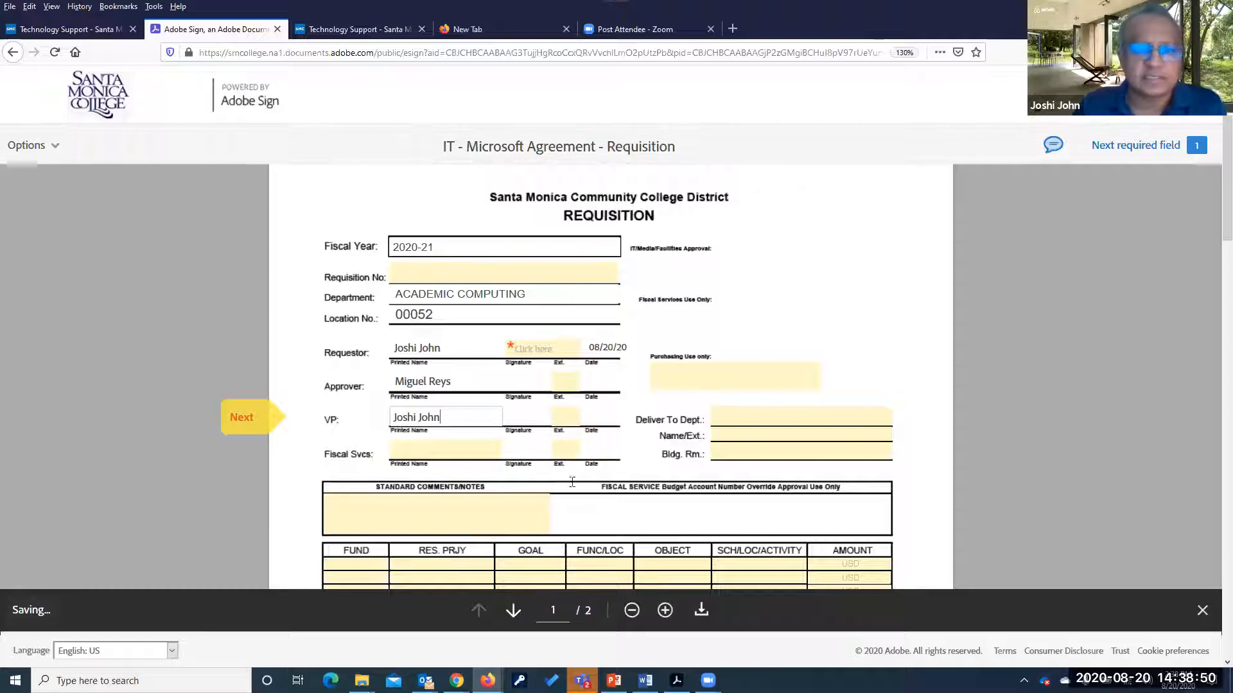
{"action": "left_click", "coordinate": [479, 452]}
{"action": "type", "text": "Rena"}
{"action": "key", "text": "BackSpace"}
{"action": "key", "text": "BackSpace"}
{"action": "key", "text": "BackSpace"}
{"action": "key", "text": "BackSpace"}
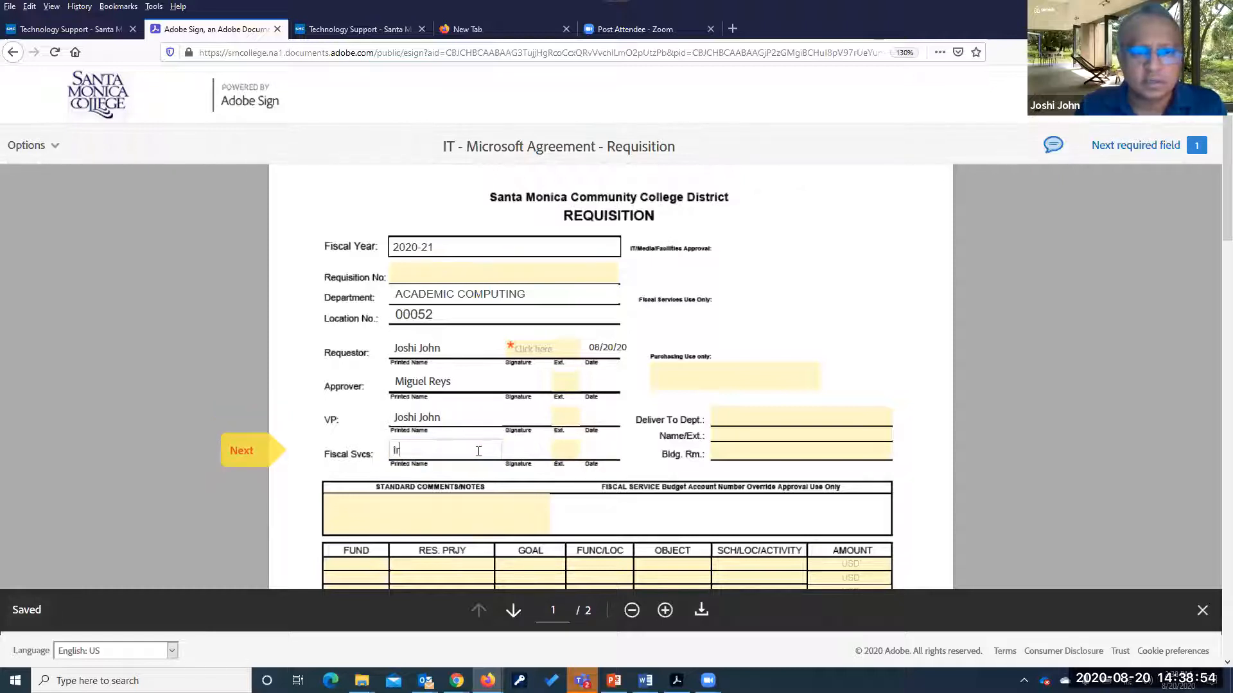
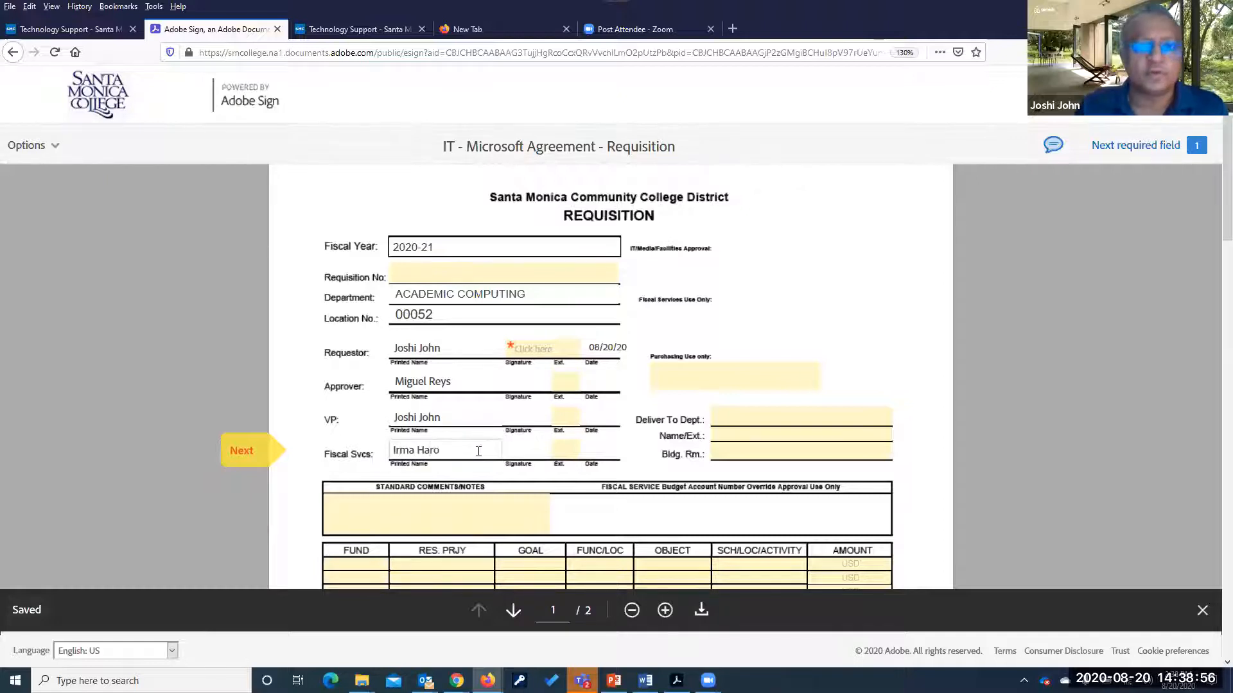
Move through Deliver To Dept, the comments box and FUND to line 1's quantity
{"action": "scroll", "coordinate": [739, 426], "scroll_direction": "down", "scroll_amount": 3}
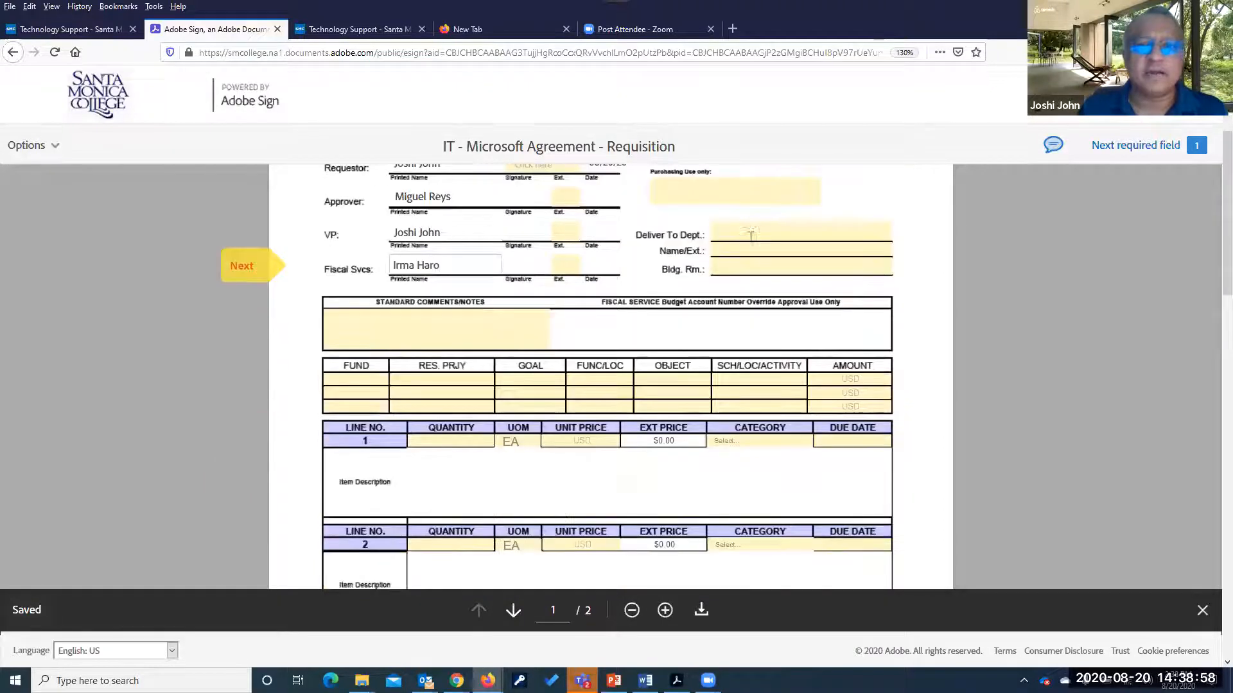
{"action": "left_click", "coordinate": [745, 232]}
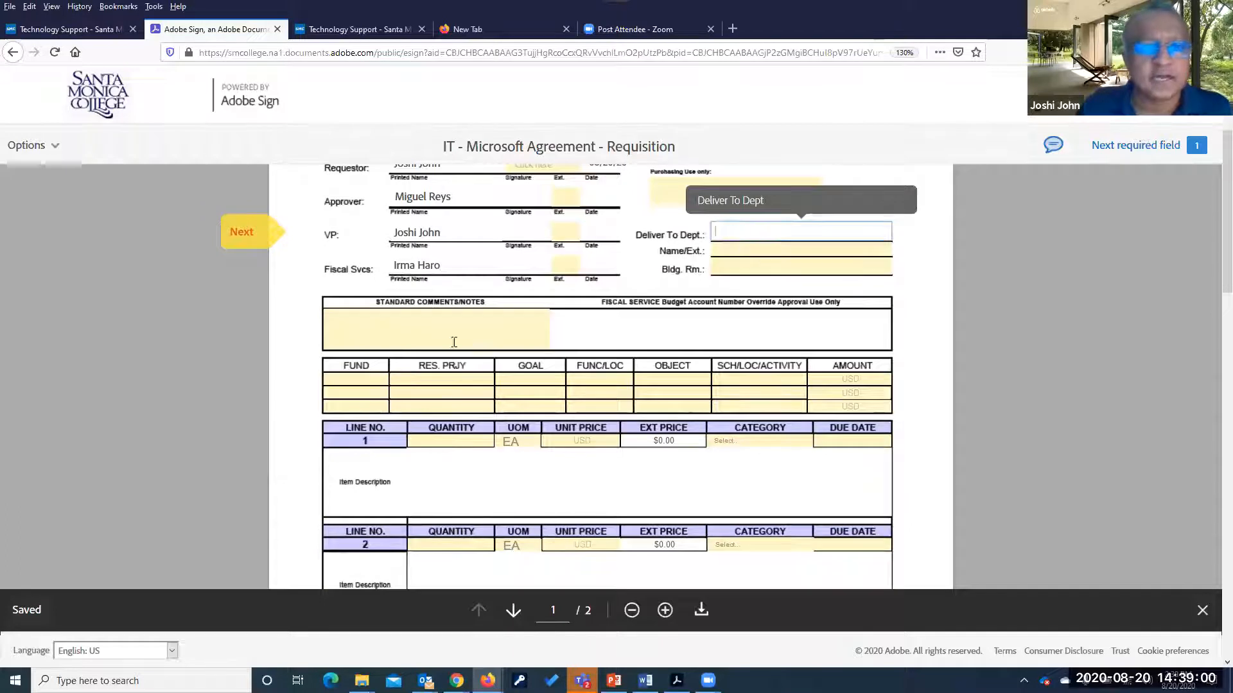
{"action": "left_click", "coordinate": [423, 325]}
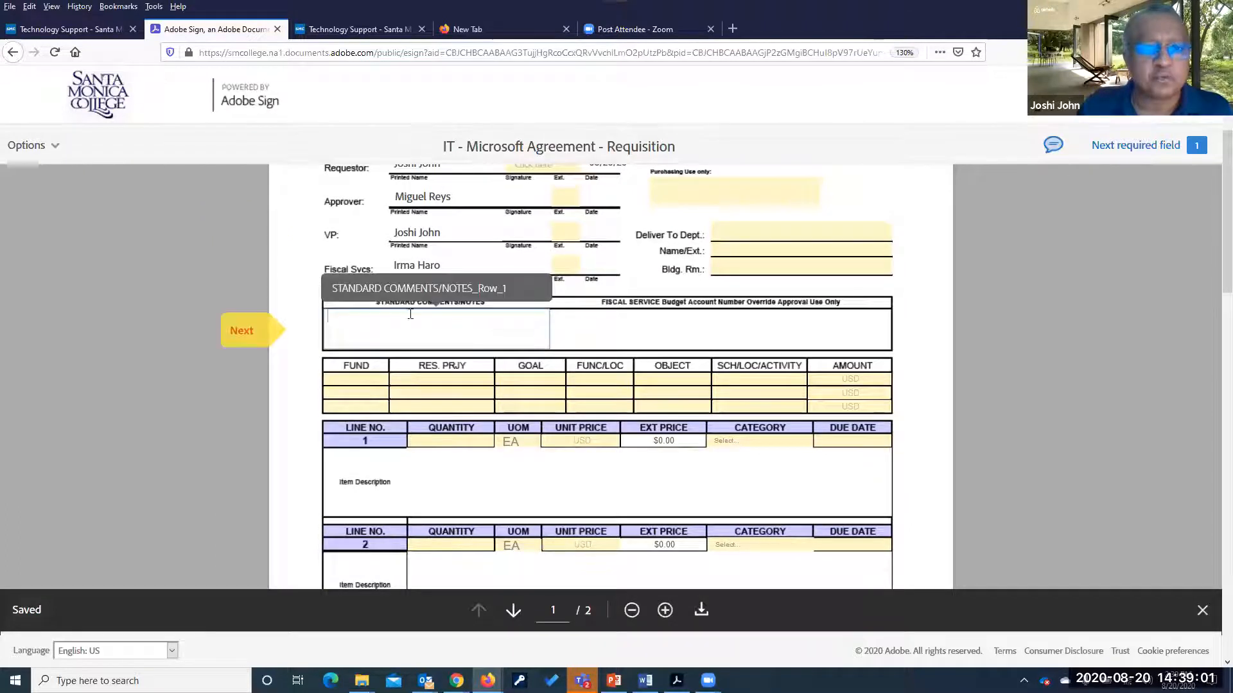
{"action": "left_click", "coordinate": [361, 379]}
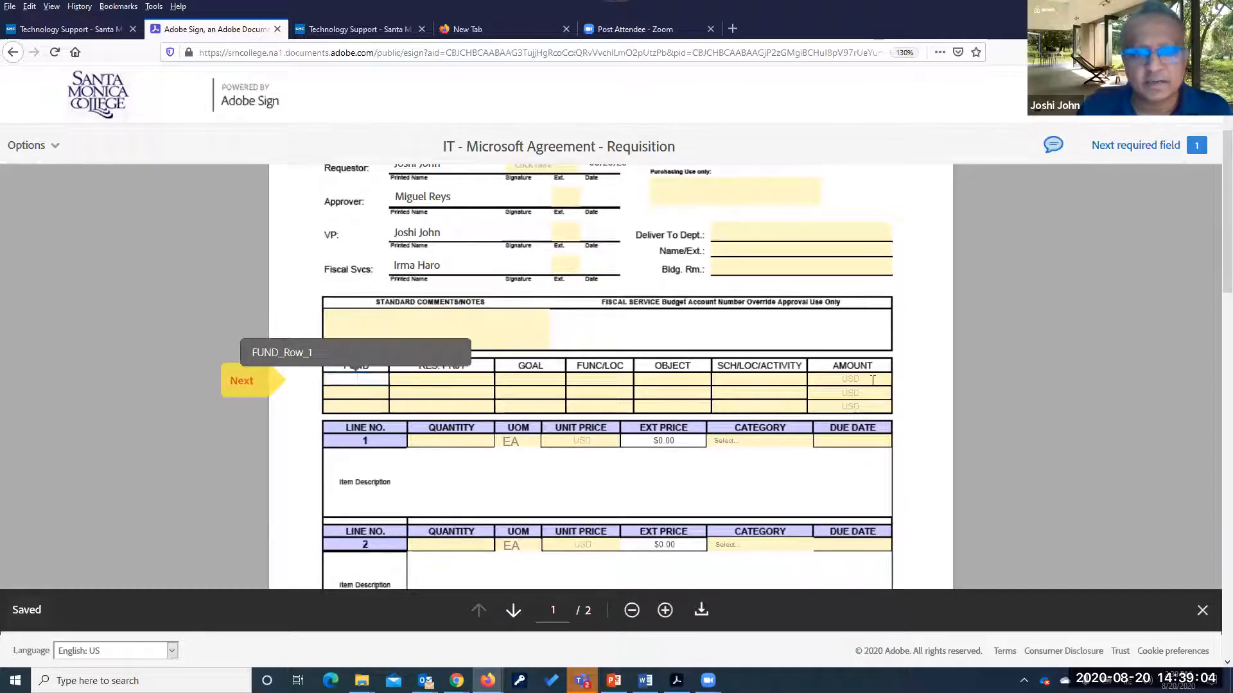
{"action": "left_click", "coordinate": [442, 441]}
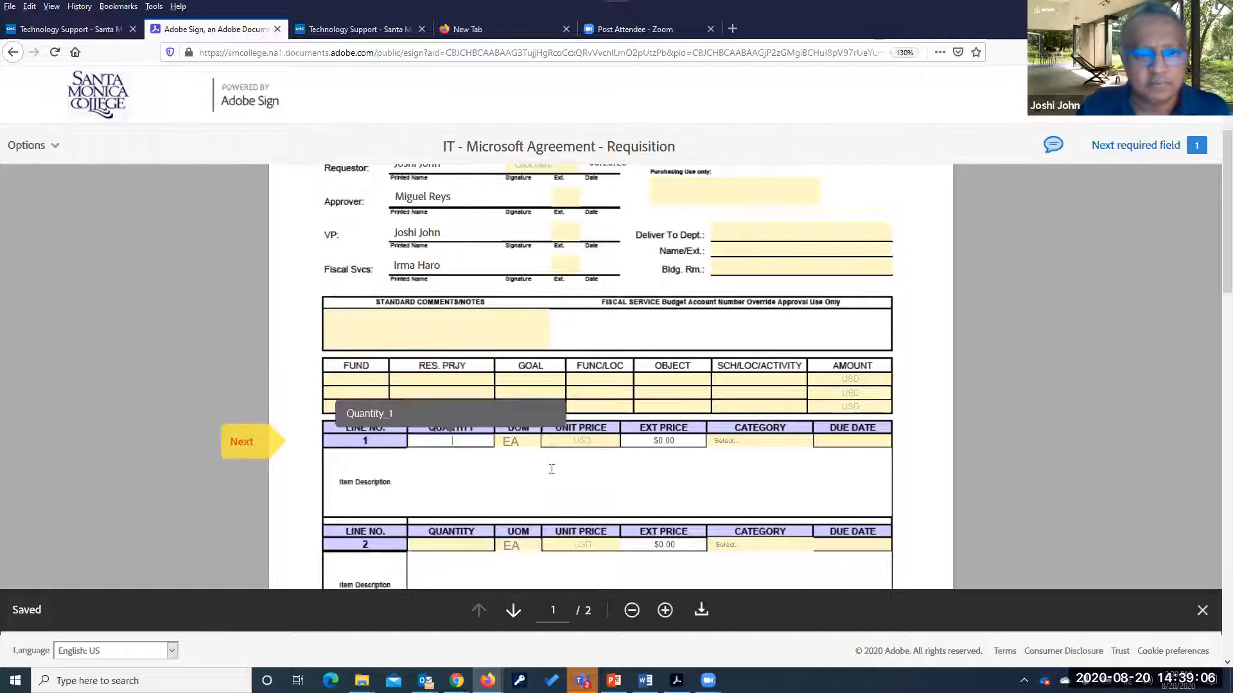
Fill line 1 with 'Microsoft Office 385', quantity 1 and unit price 100
{"action": "left_click", "coordinate": [477, 469]}
{"action": "type", "text": "Microsoft Ofic"}
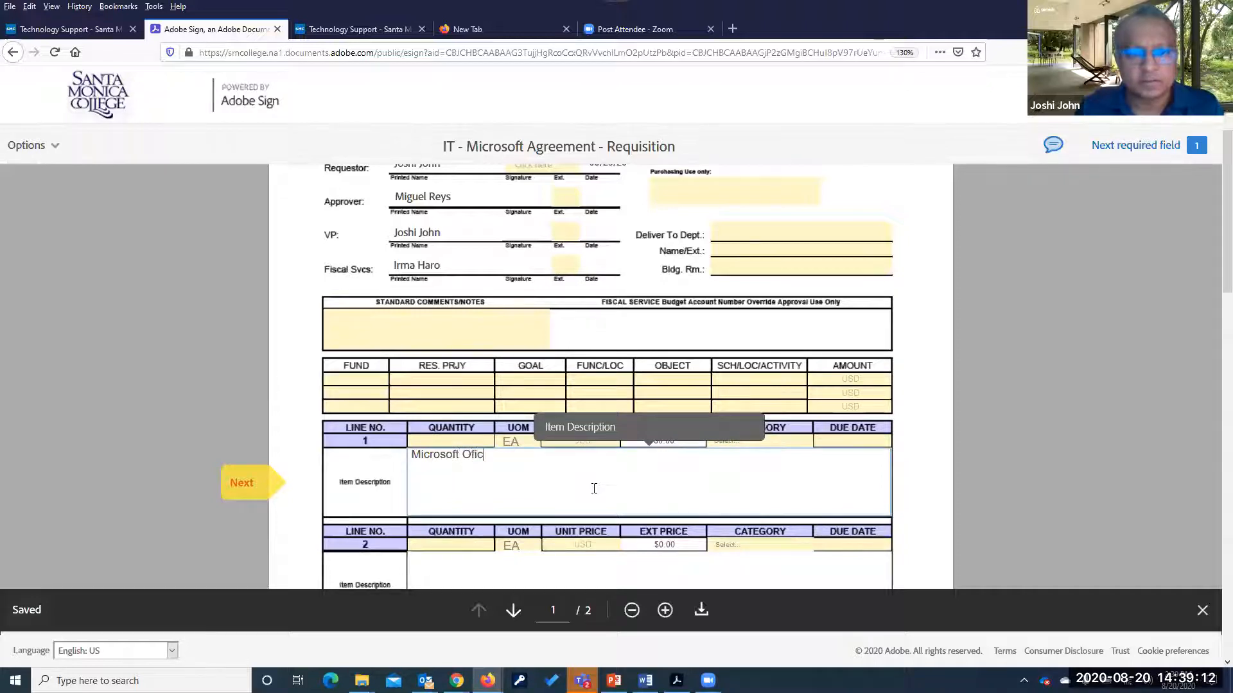
{"action": "key", "text": "BackSpace"}
{"action": "key", "text": "BackSpace"}
{"action": "type", "text": "fice"}
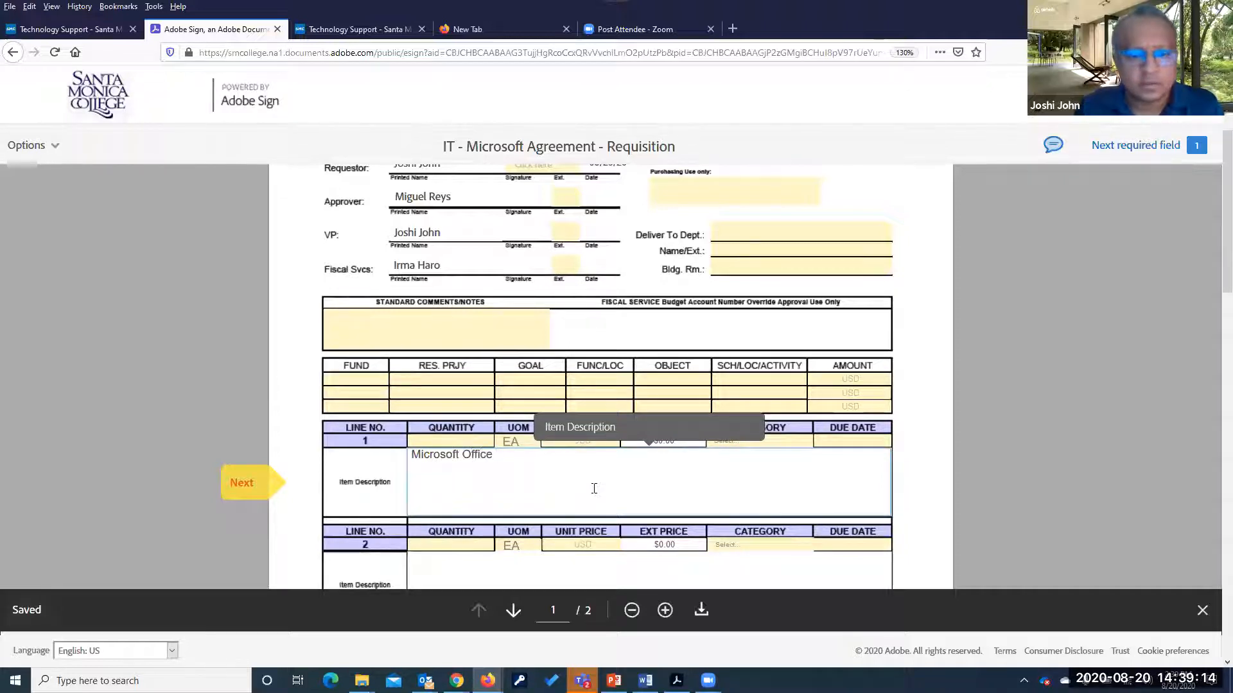
{"action": "type", "text": " 385"}
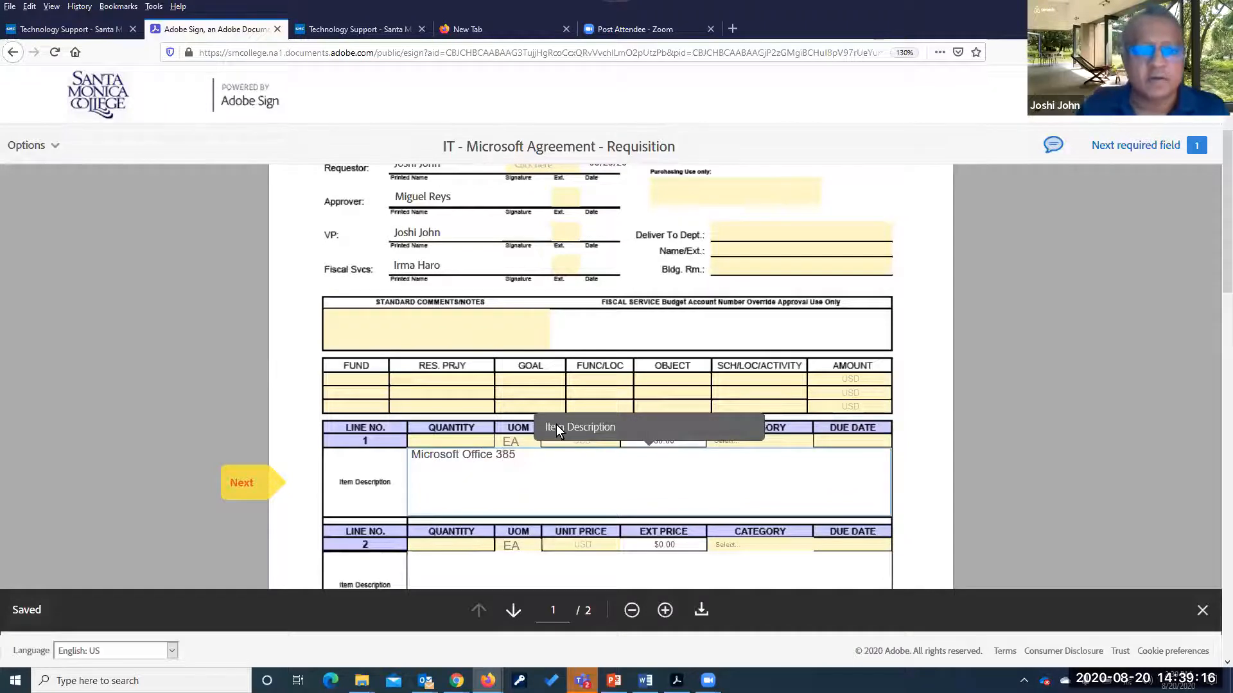
{"action": "left_click", "coordinate": [456, 440]}
{"action": "type", "text": "1"}
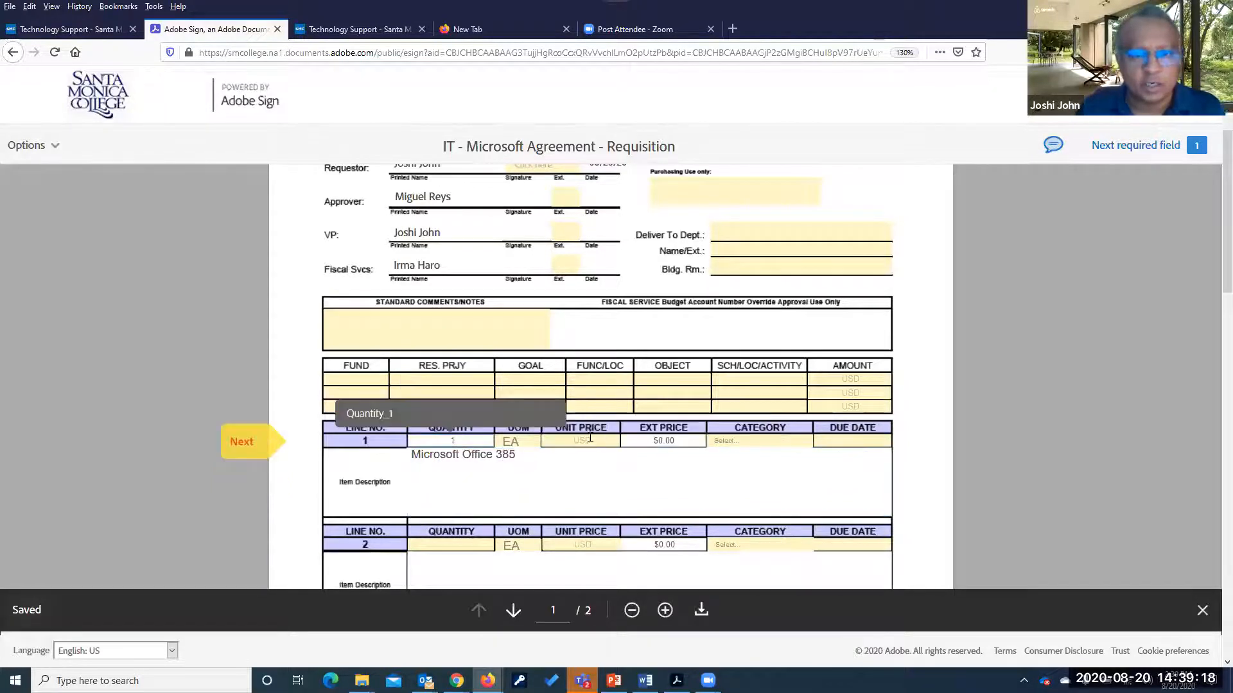
{"action": "left_click", "coordinate": [597, 438]}
{"action": "type", "text": "100"}
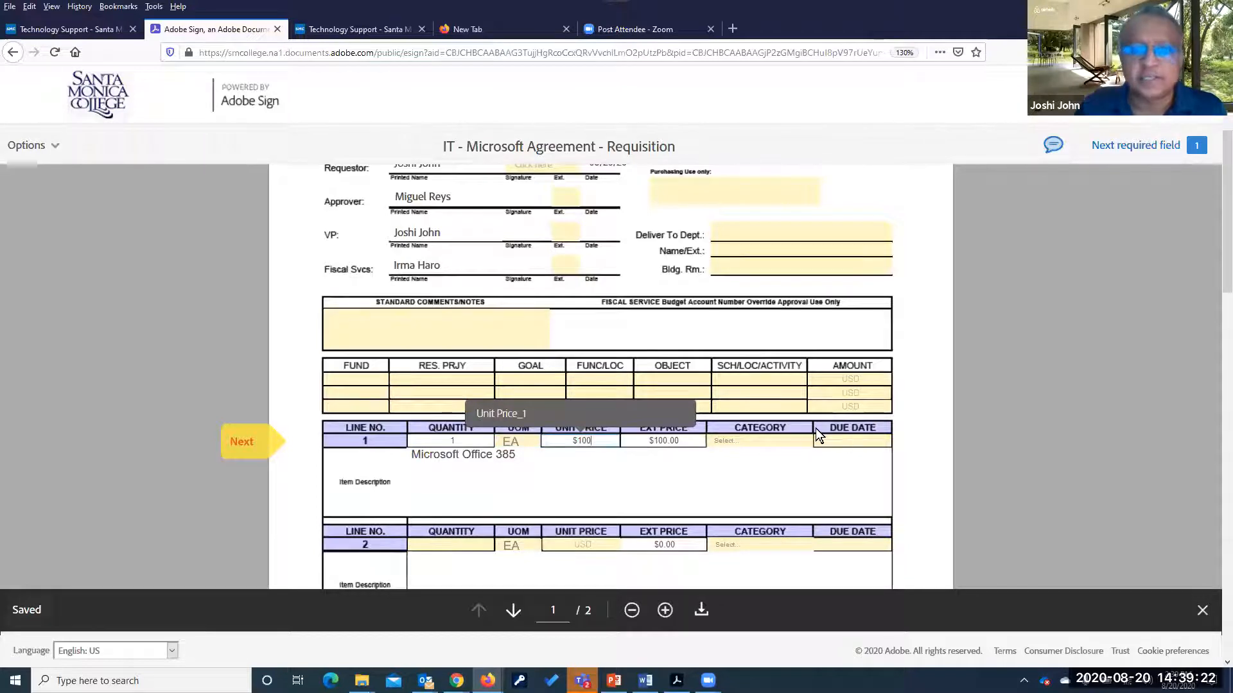
{"action": "key", "text": "Tab"}
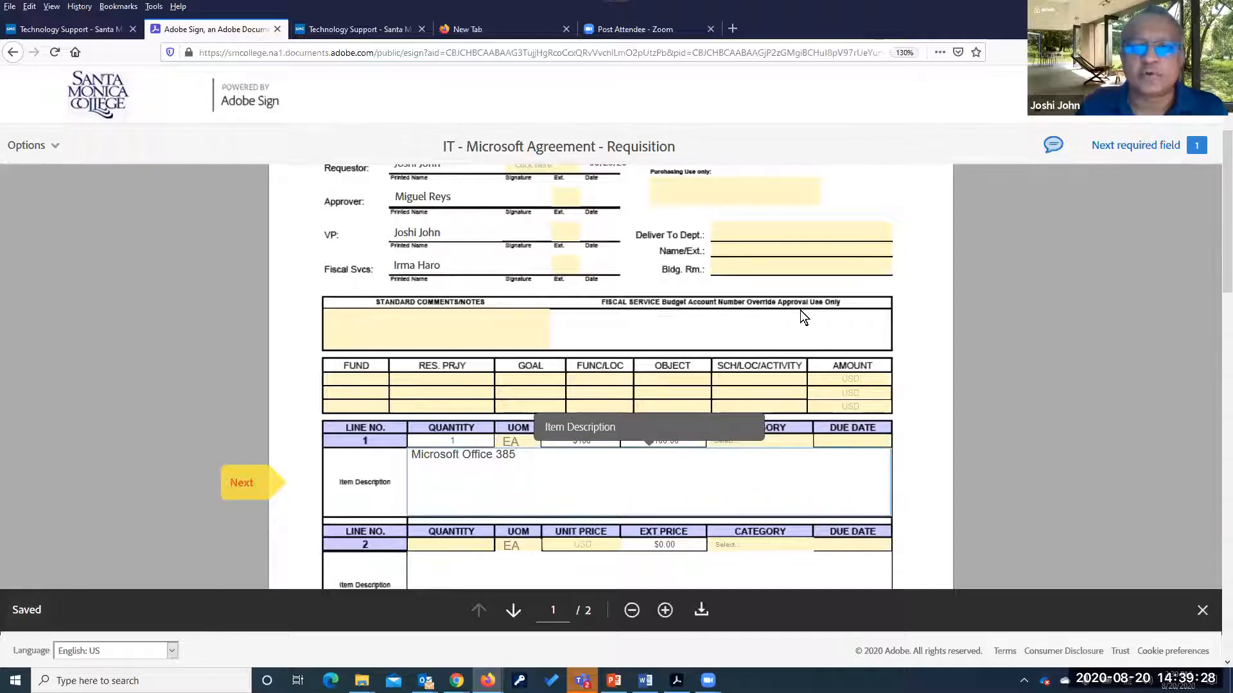
{"action": "left_click", "coordinate": [720, 322]}
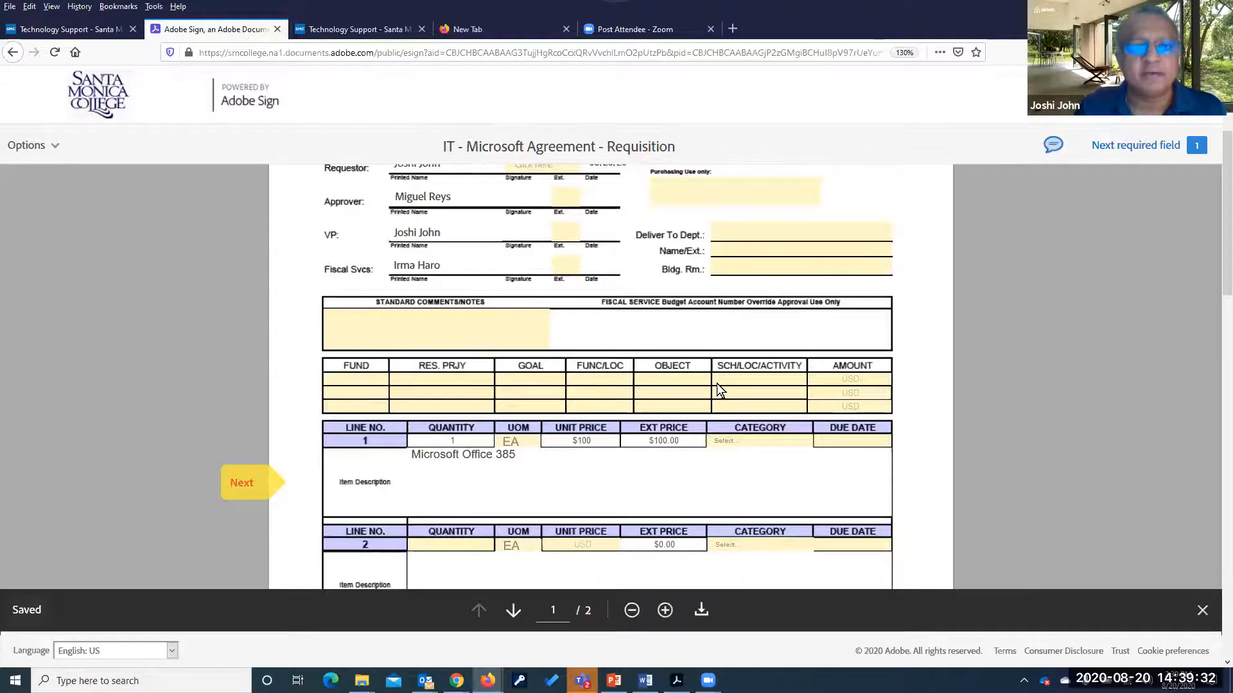
Add the requestor's signature to the form and send the signed requisition
{"action": "scroll", "coordinate": [716, 389], "scroll_direction": "down", "scroll_amount": 10}
{"action": "scroll", "coordinate": [685, 411], "scroll_direction": "up", "scroll_amount": 5}
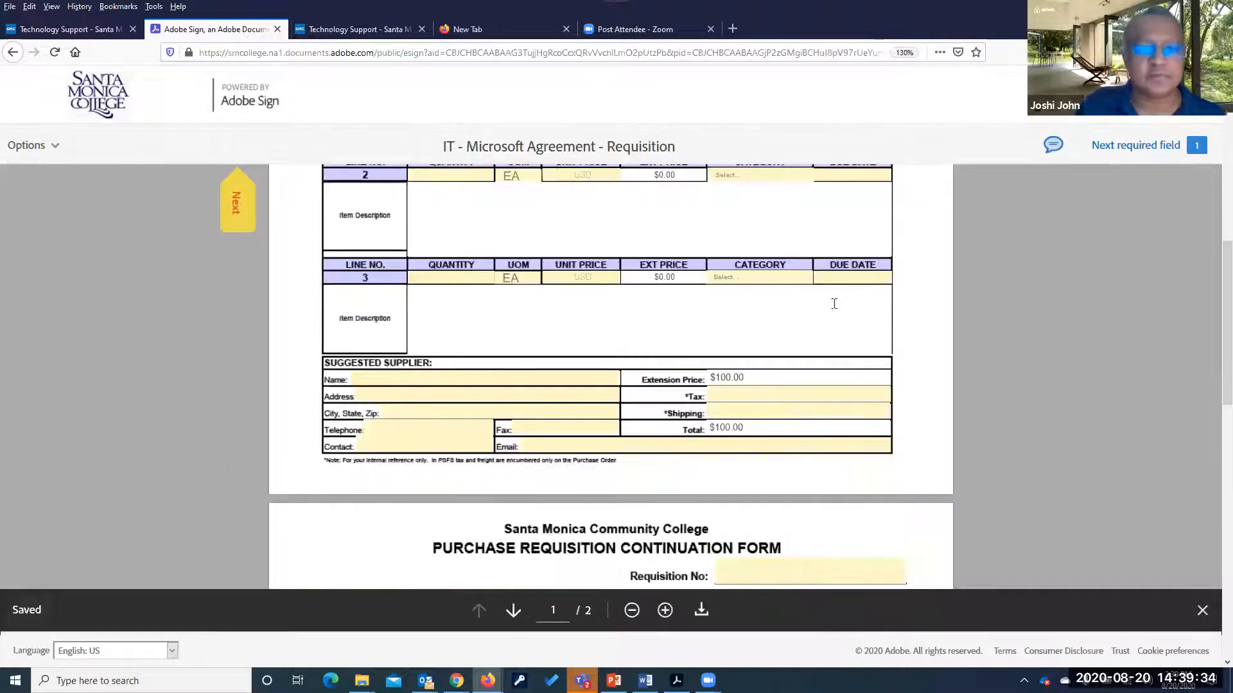
{"action": "scroll", "coordinate": [919, 448], "scroll_direction": "up", "scroll_amount": 10}
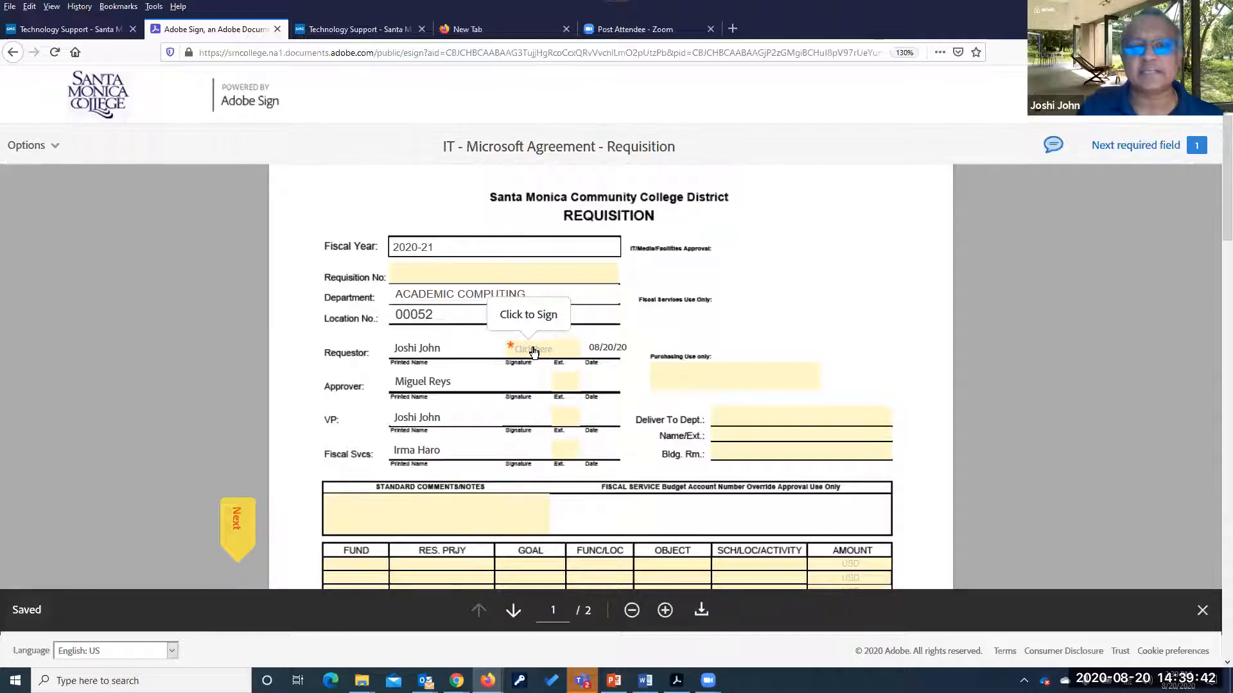
{"action": "left_click", "coordinate": [533, 351]}
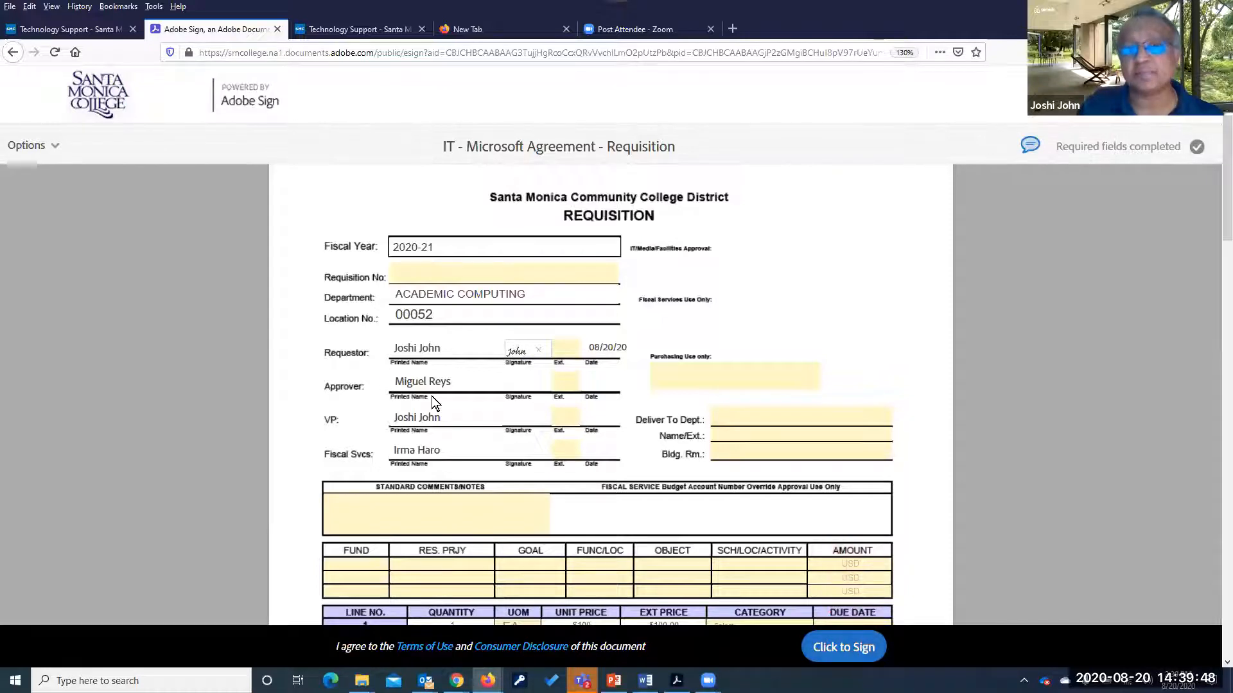
{"action": "left_click", "coordinate": [837, 649]}
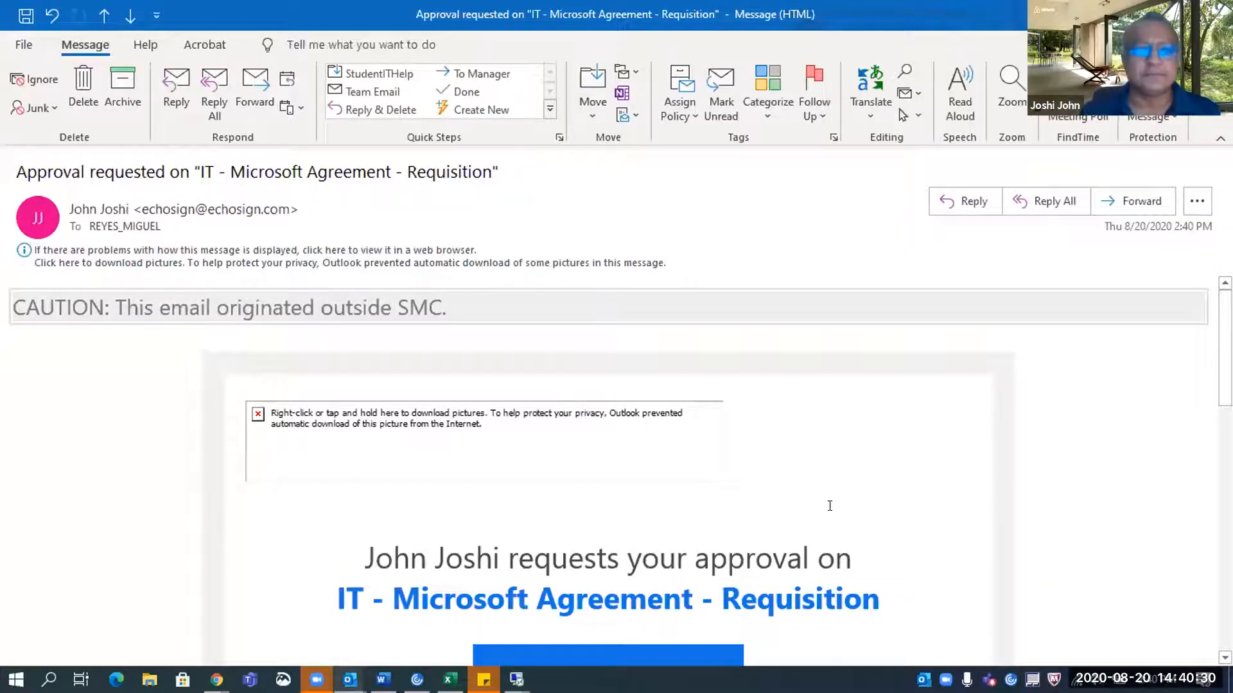
Use the approval email's Review and approve button to open the requisition
{"action": "scroll", "coordinate": [829, 506], "scroll_direction": "down", "scroll_amount": 3}
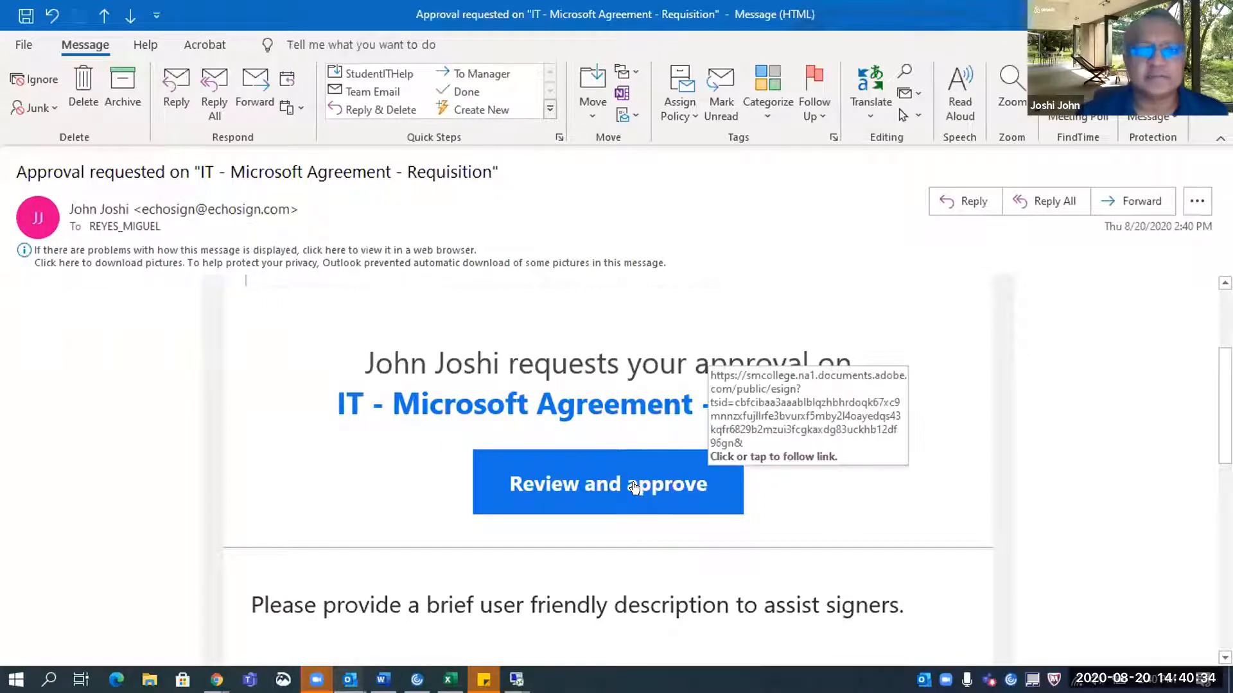
{"action": "left_click", "coordinate": [599, 487]}
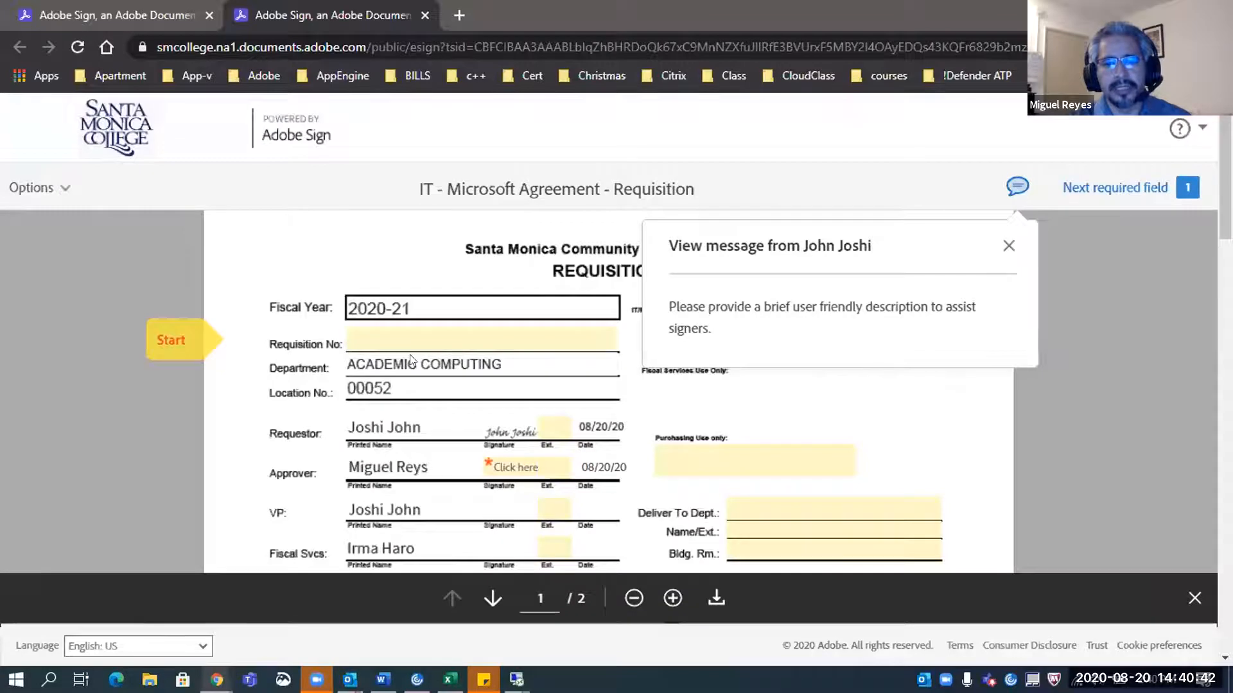
Close the sender's note and check the Requisition No, VP row and line 2 fields
{"action": "left_click", "coordinate": [405, 332]}
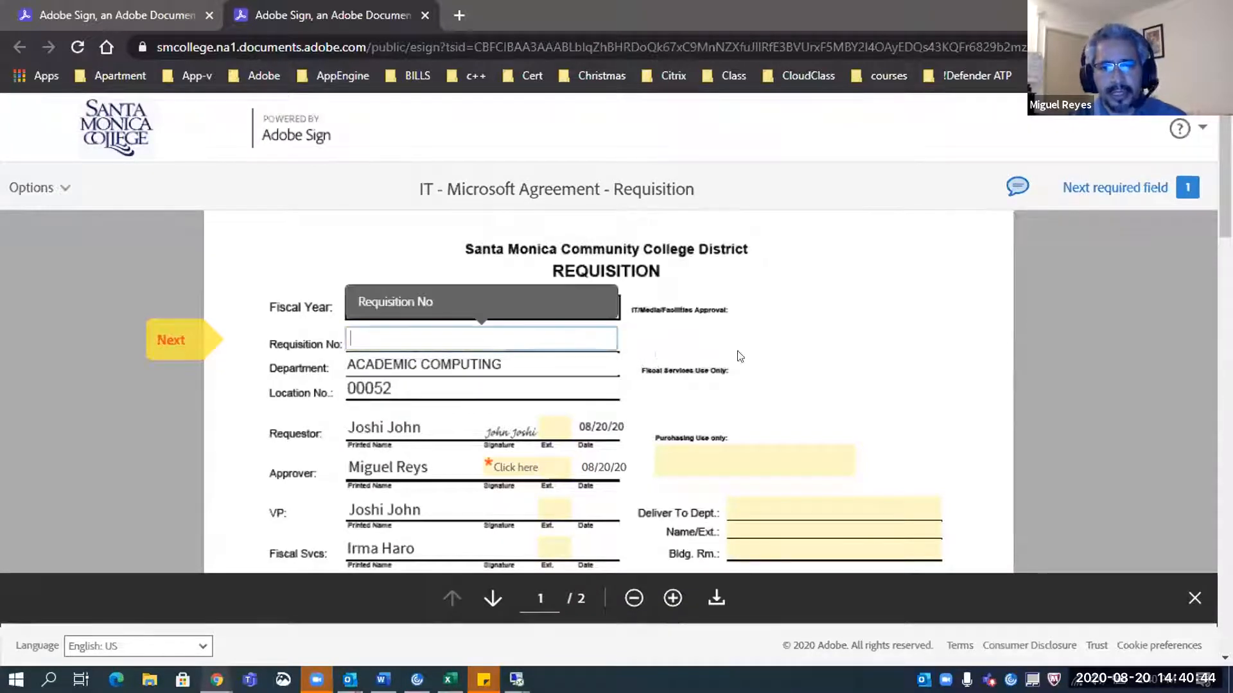
{"action": "left_click", "coordinate": [378, 426]}
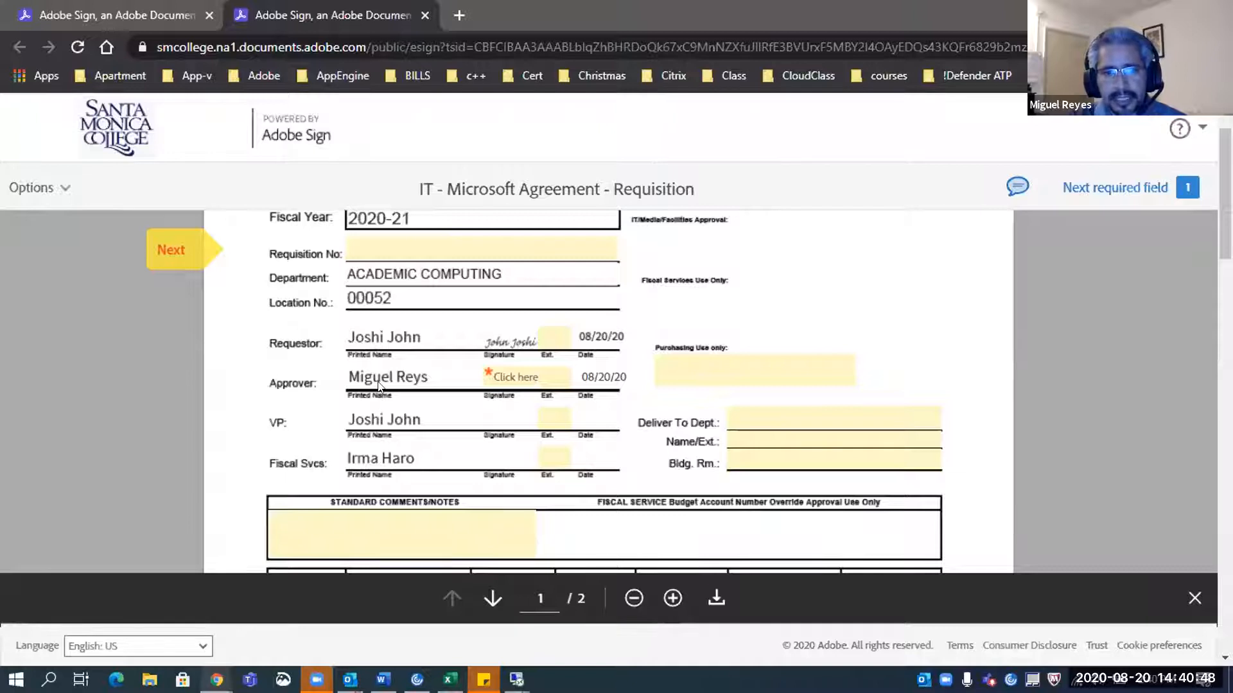
{"action": "left_click", "coordinate": [560, 412]}
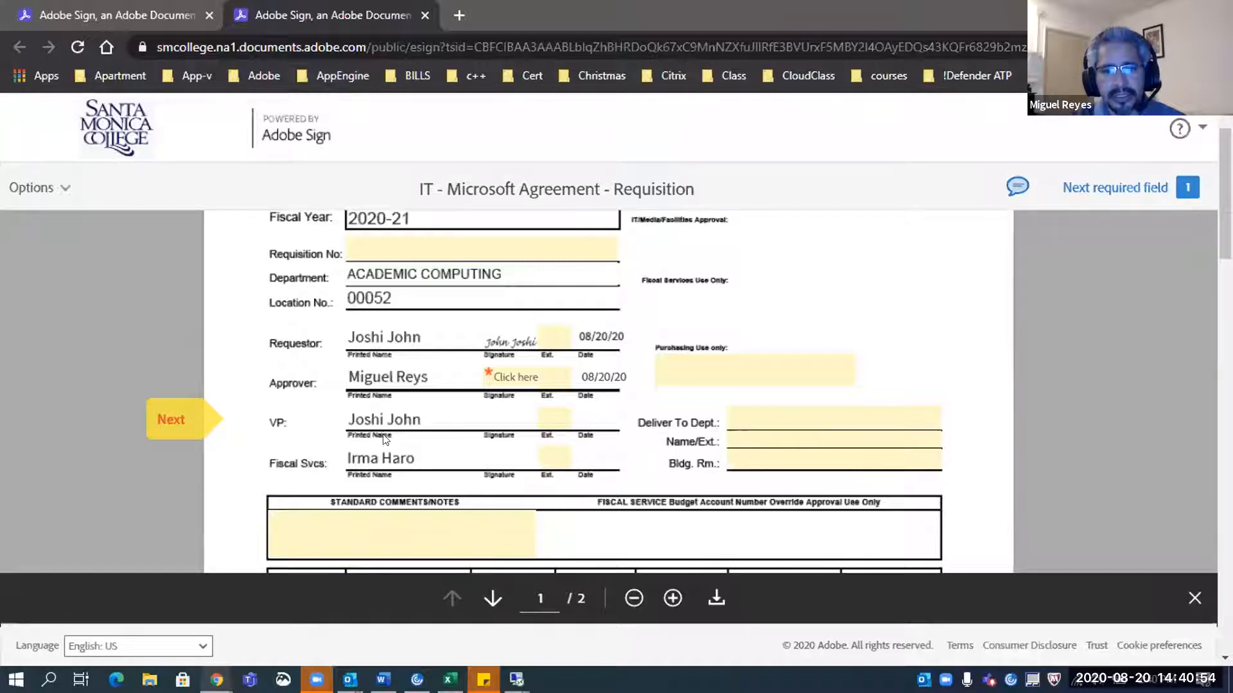
{"action": "scroll", "coordinate": [389, 457], "scroll_direction": "down", "scroll_amount": 3}
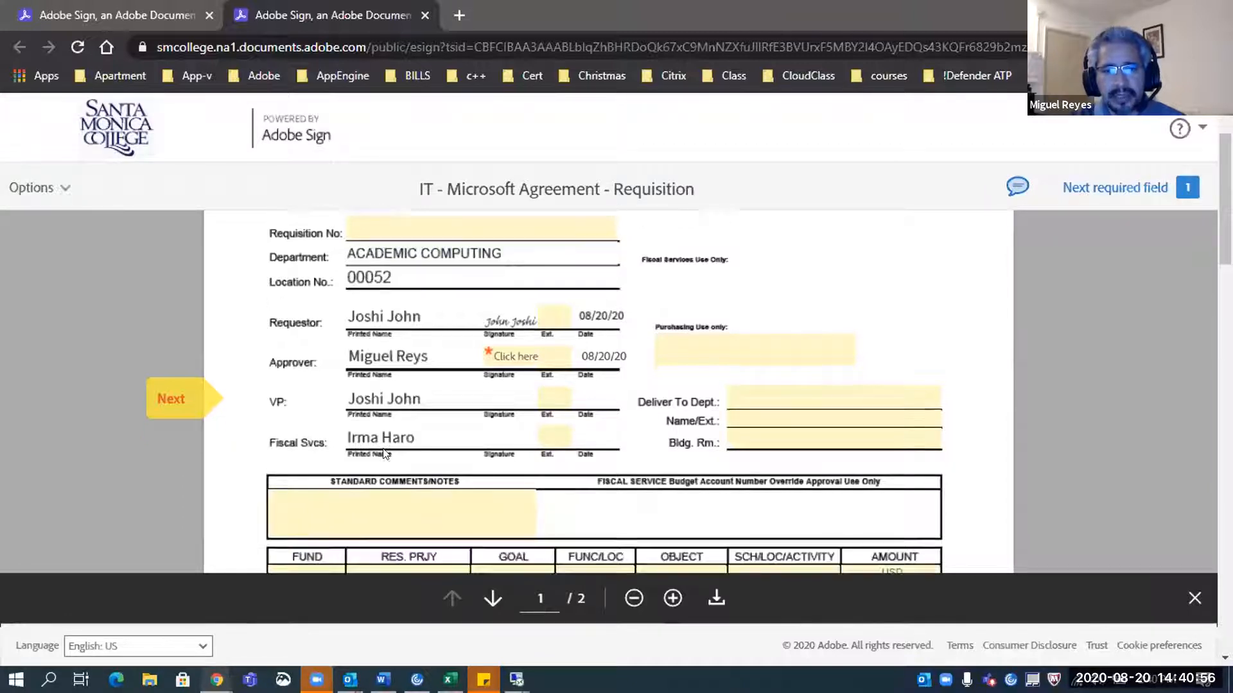
{"action": "scroll", "coordinate": [410, 501], "scroll_direction": "down", "scroll_amount": 3}
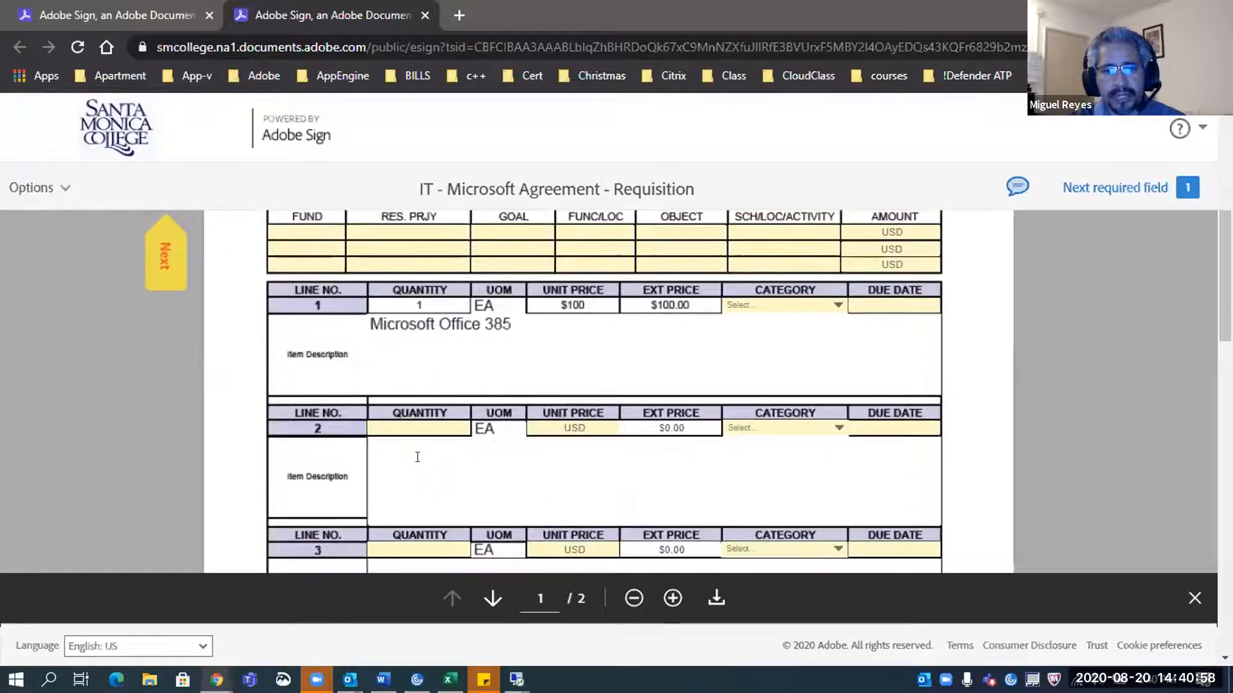
{"action": "left_click", "coordinate": [425, 429]}
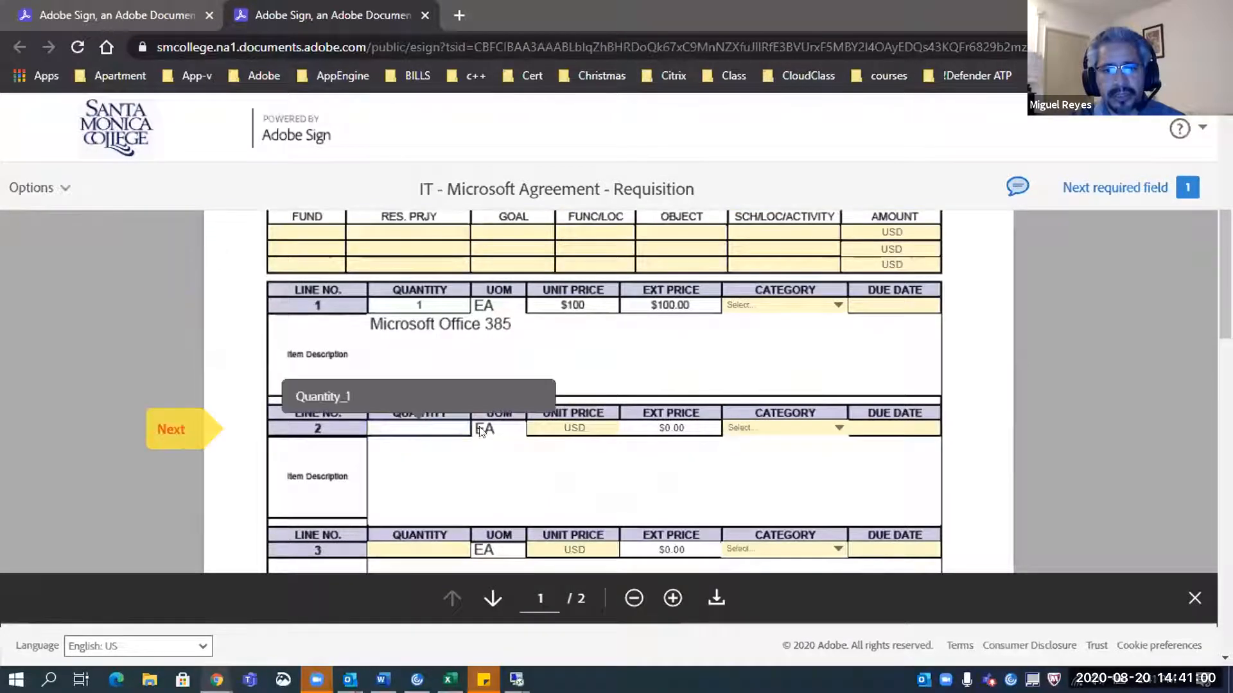
{"action": "left_click", "coordinate": [586, 426]}
{"action": "left_click", "coordinate": [417, 419]}
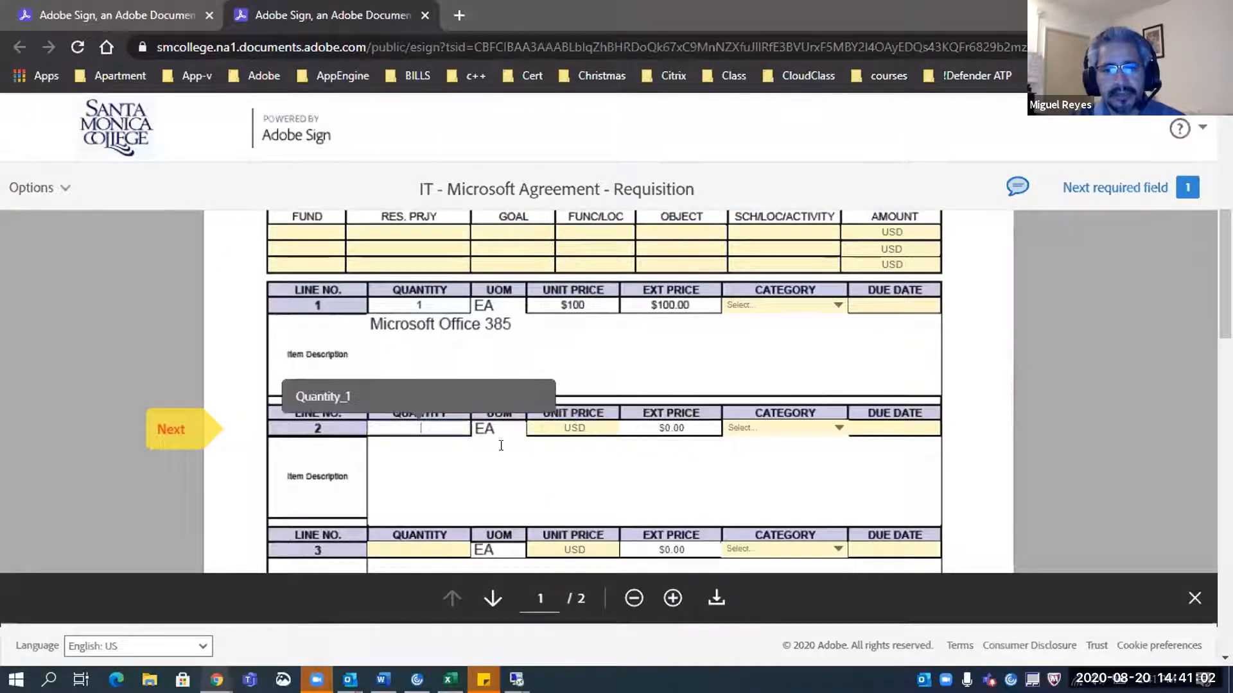
{"action": "scroll", "coordinate": [499, 444], "scroll_direction": "up", "scroll_amount": 5}
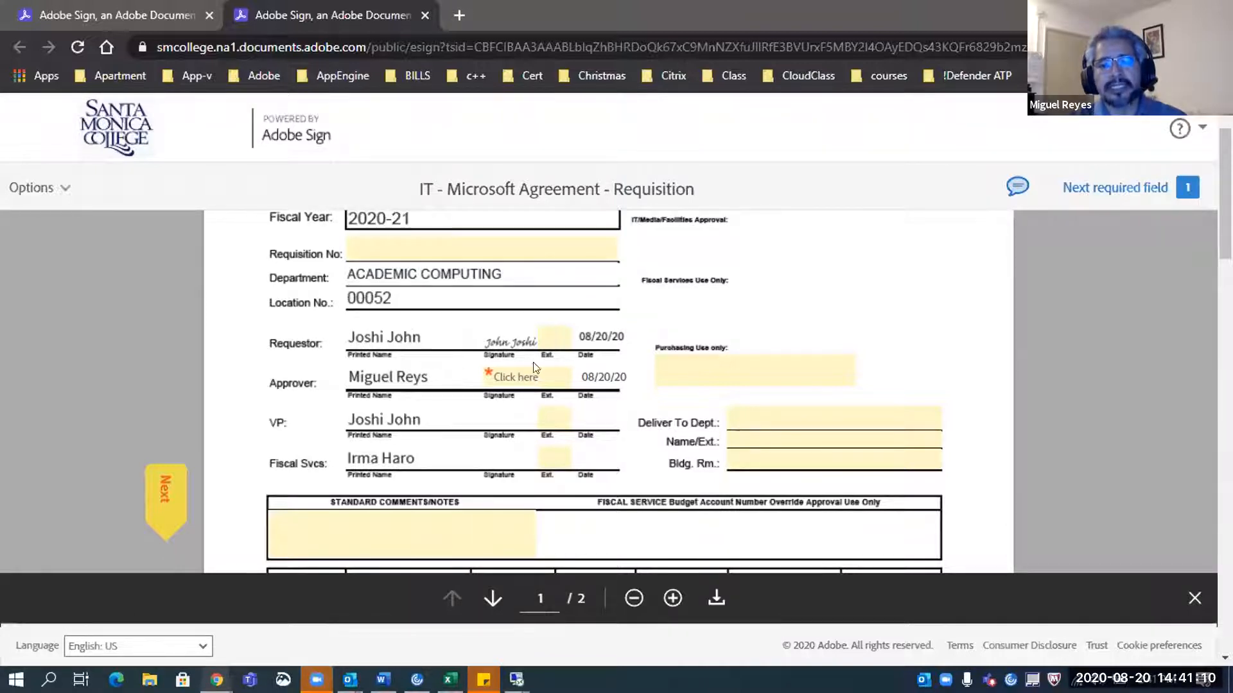
{"action": "scroll", "coordinate": [501, 385], "scroll_direction": "down", "scroll_amount": 5}
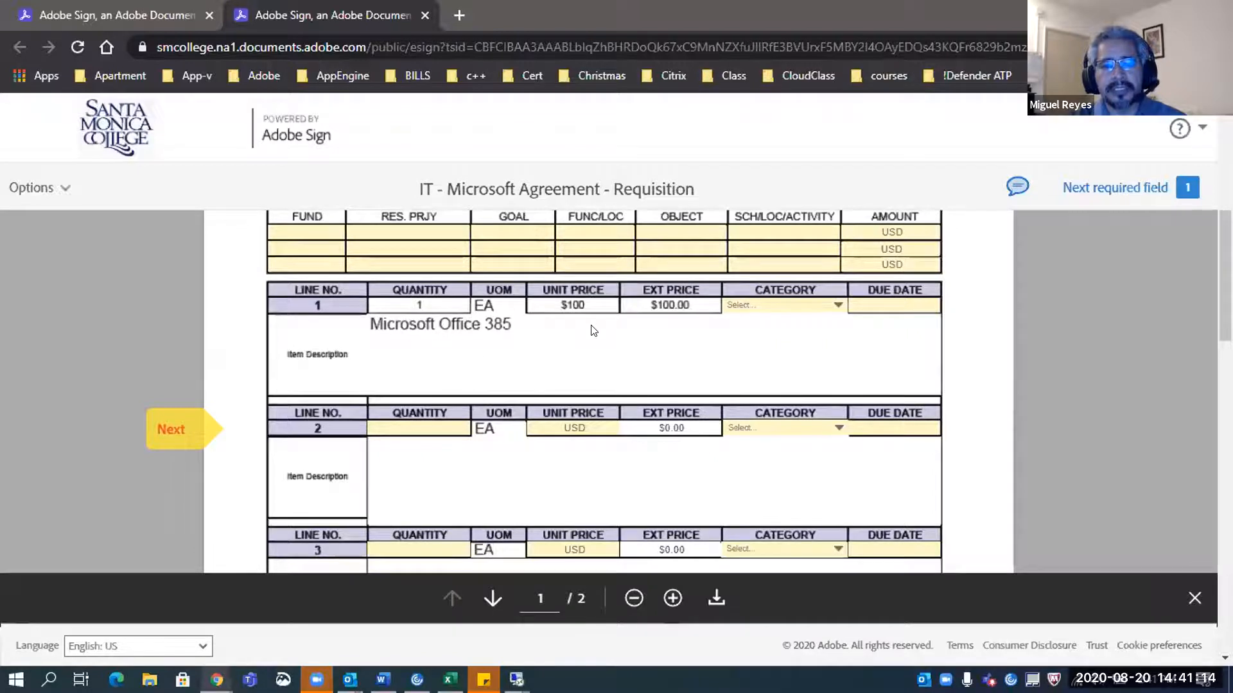
{"action": "scroll", "coordinate": [591, 330], "scroll_direction": "up", "scroll_amount": 5}
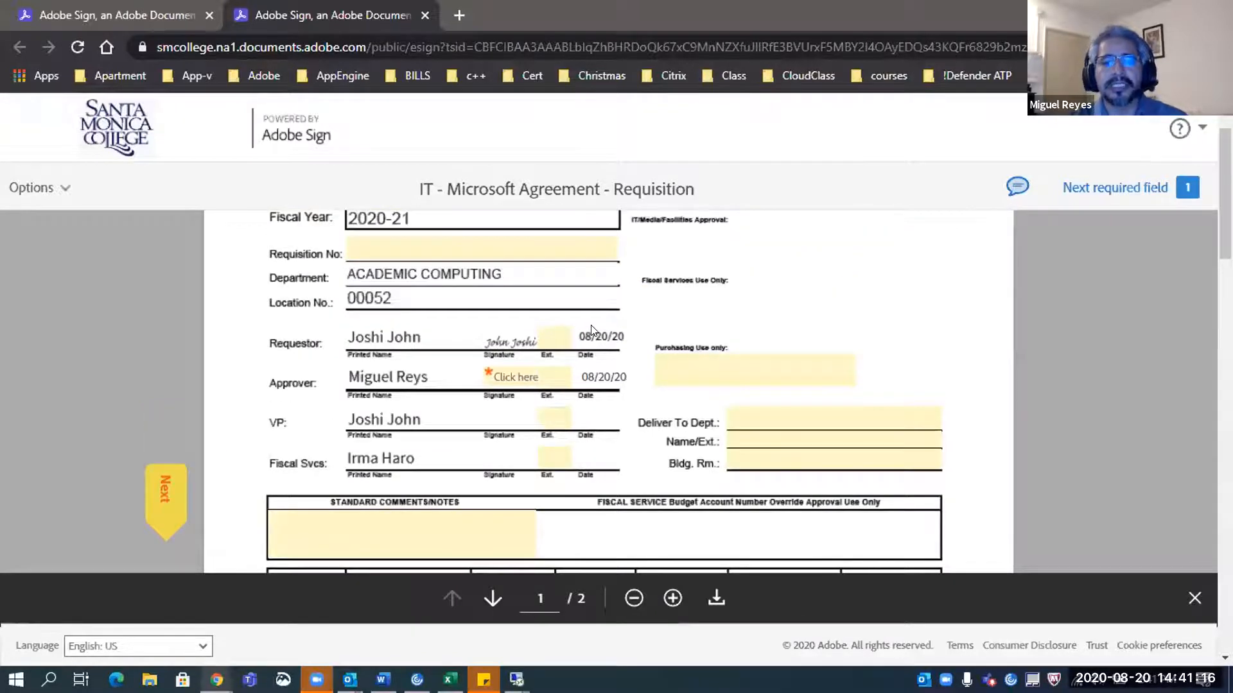
{"action": "scroll", "coordinate": [591, 326], "scroll_direction": "up", "scroll_amount": 1}
{"action": "scroll", "coordinate": [591, 326], "scroll_direction": "down", "scroll_amount": 1}
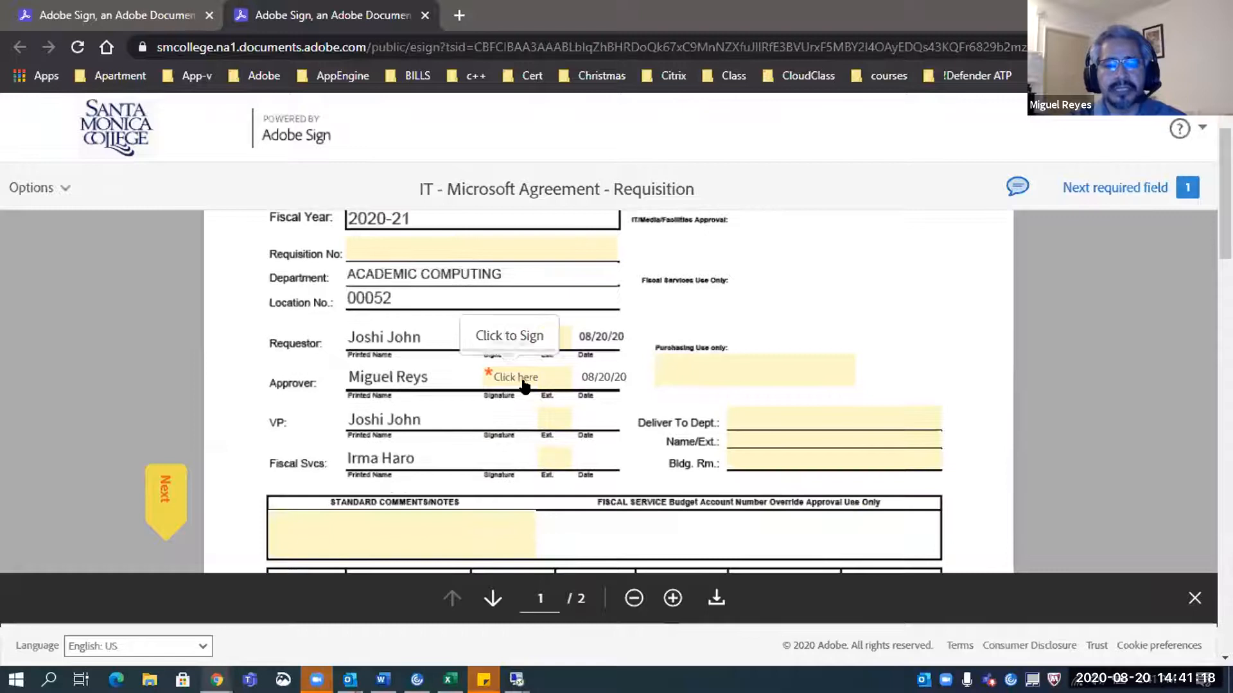
Sign as approver and set the extensions to 121, 22 and 22
{"action": "left_click", "coordinate": [525, 386]}
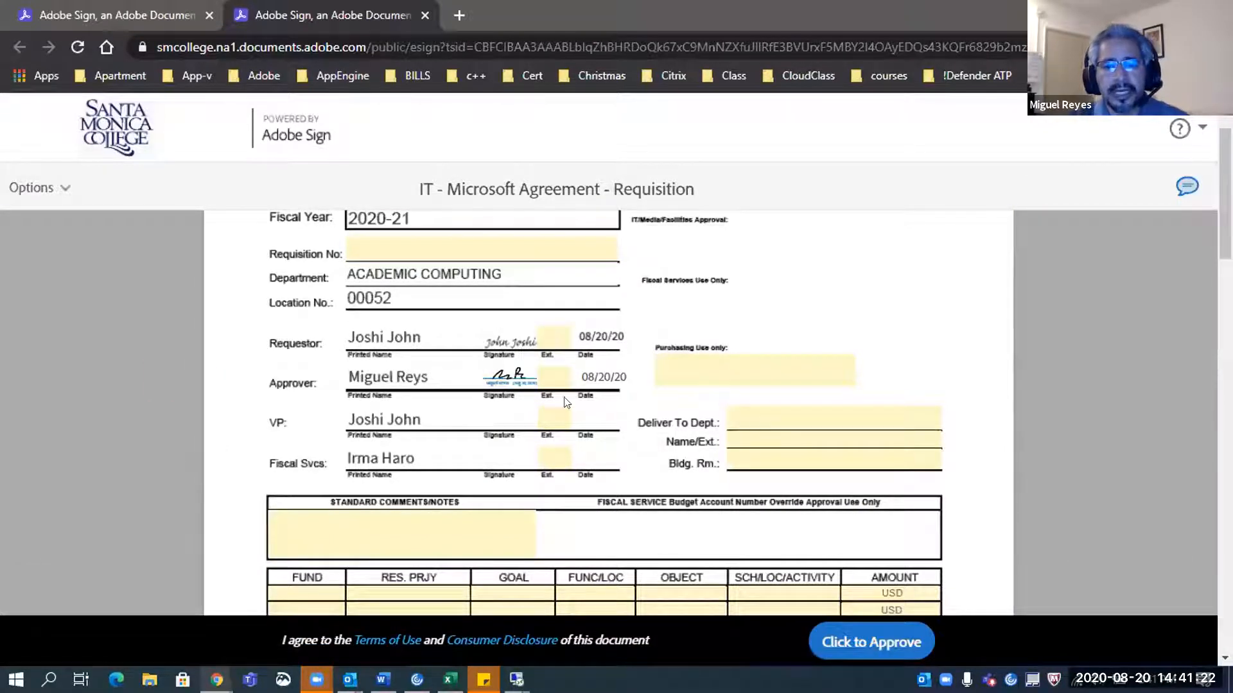
{"action": "type", "text": "21"}
{"action": "left_click", "coordinate": [559, 419]}
{"action": "type", "text": "22"}
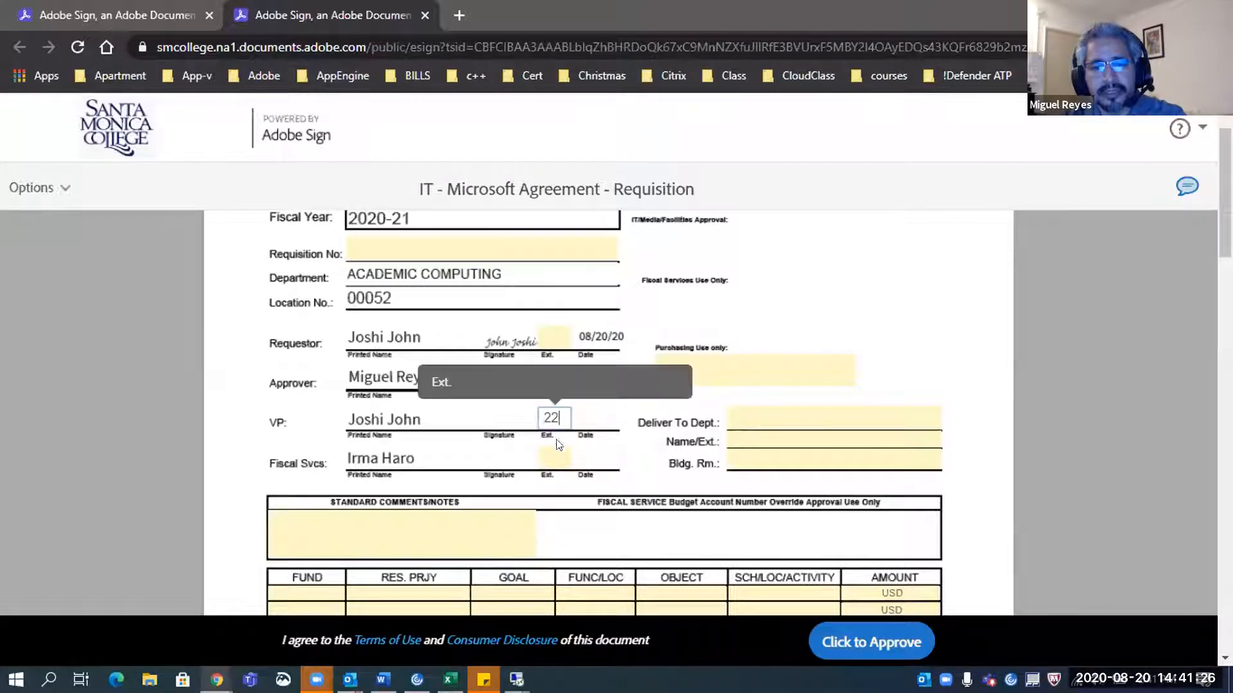
{"action": "left_click", "coordinate": [556, 456]}
{"action": "type", "text": "22"}
{"action": "left_click", "coordinate": [559, 488]}
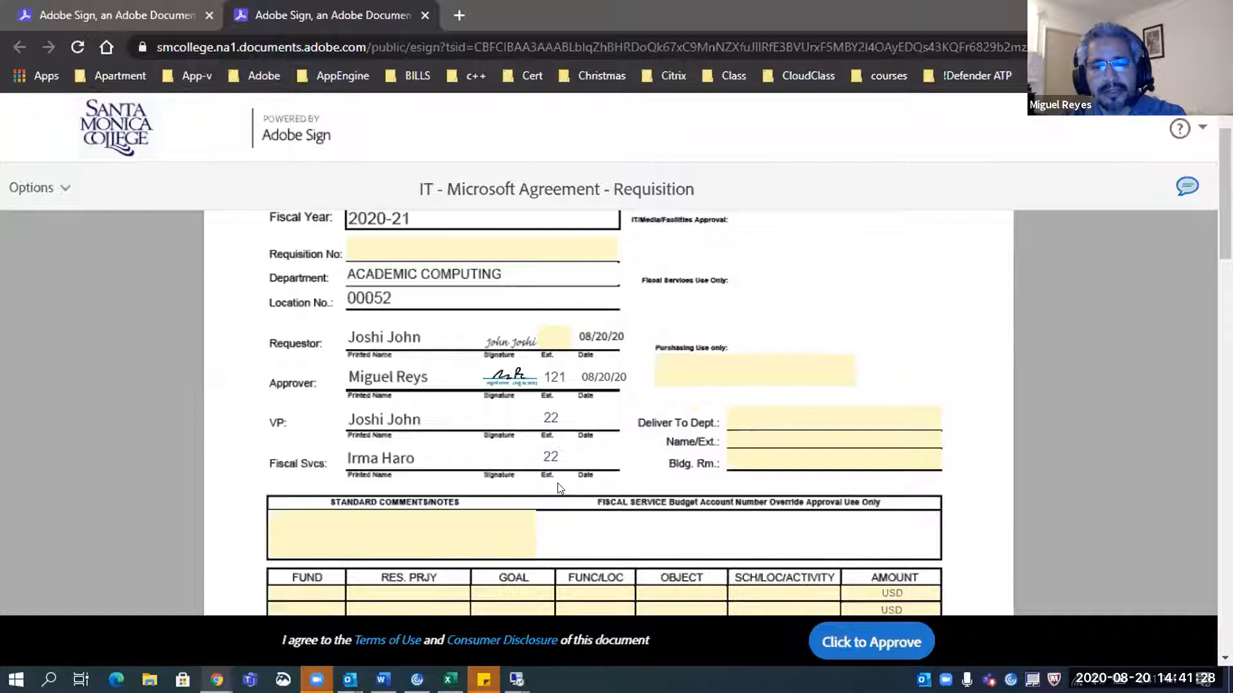
Enter 222 as Deliver To Dept. and approve the requisition
{"action": "scroll", "coordinate": [559, 488], "scroll_direction": "down", "scroll_amount": 1}
{"action": "left_click", "coordinate": [757, 329]}
{"action": "type", "text": "222"}
{"action": "scroll", "coordinate": [782, 381], "scroll_direction": "down", "scroll_amount": 2}
{"action": "scroll", "coordinate": [839, 531], "scroll_direction": "up", "scroll_amount": 3}
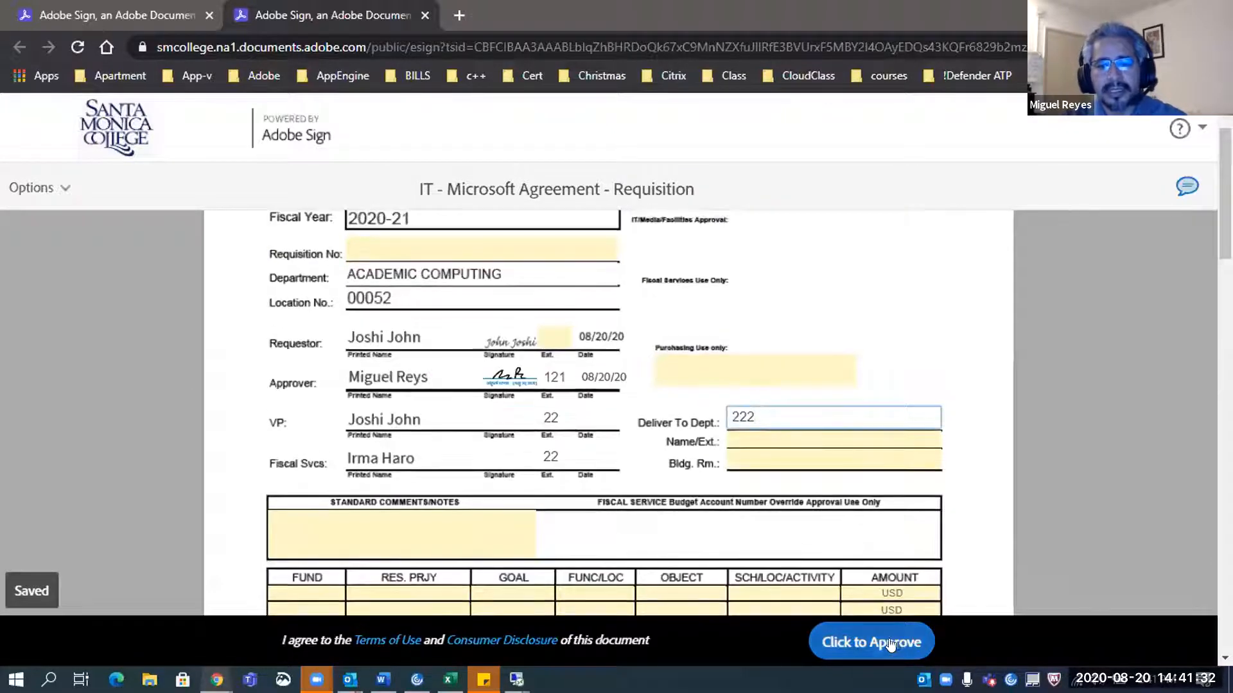
{"action": "left_click", "coordinate": [852, 648]}
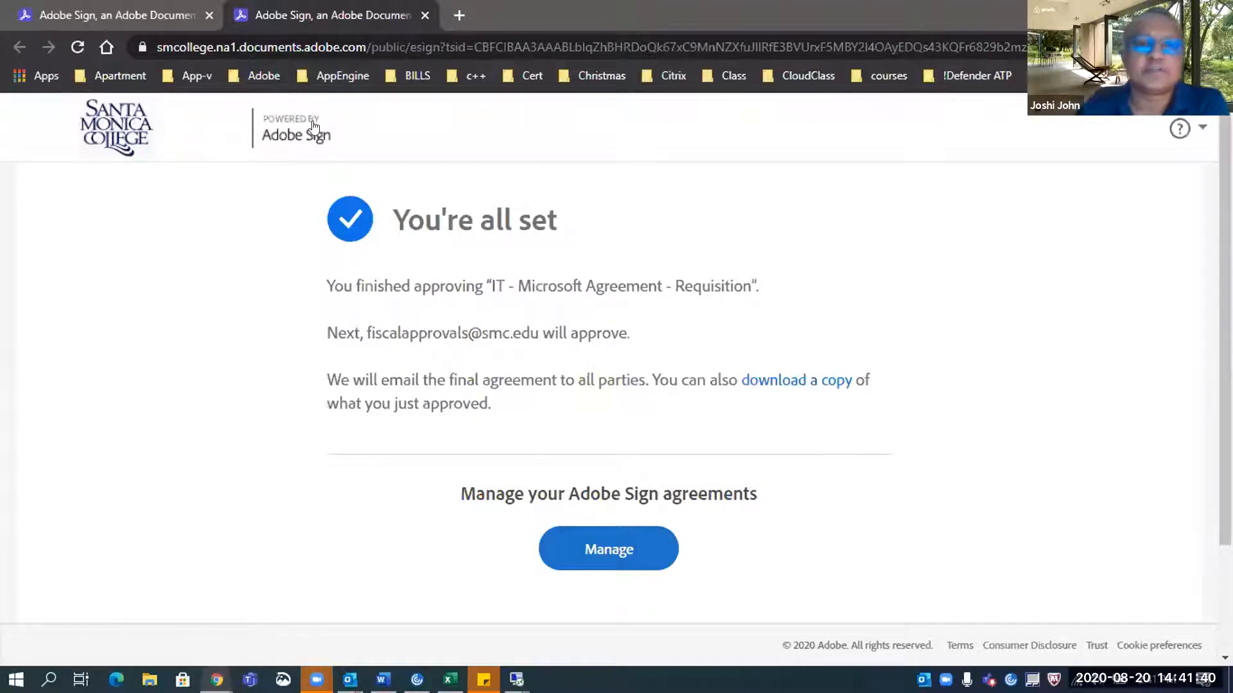
Go back to the first browser tab, then to the Outlook approval email
{"action": "left_click", "coordinate": [160, 22]}
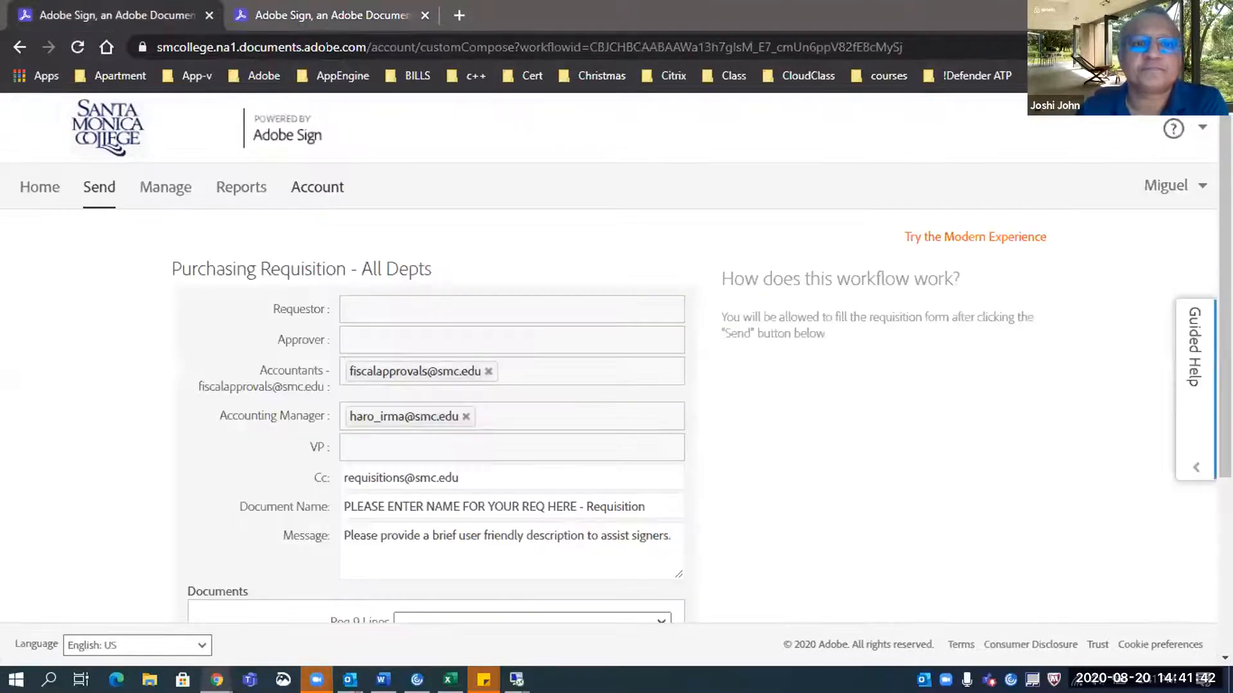
{"action": "key", "text": "alt+Tab"}
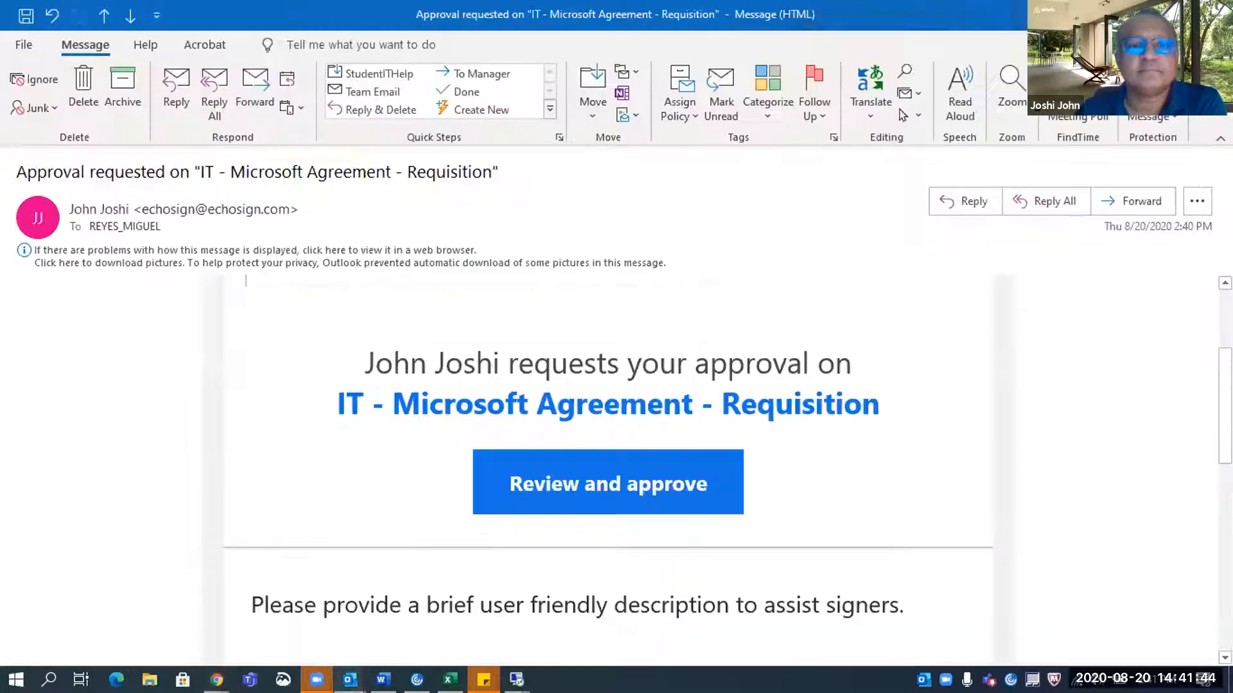
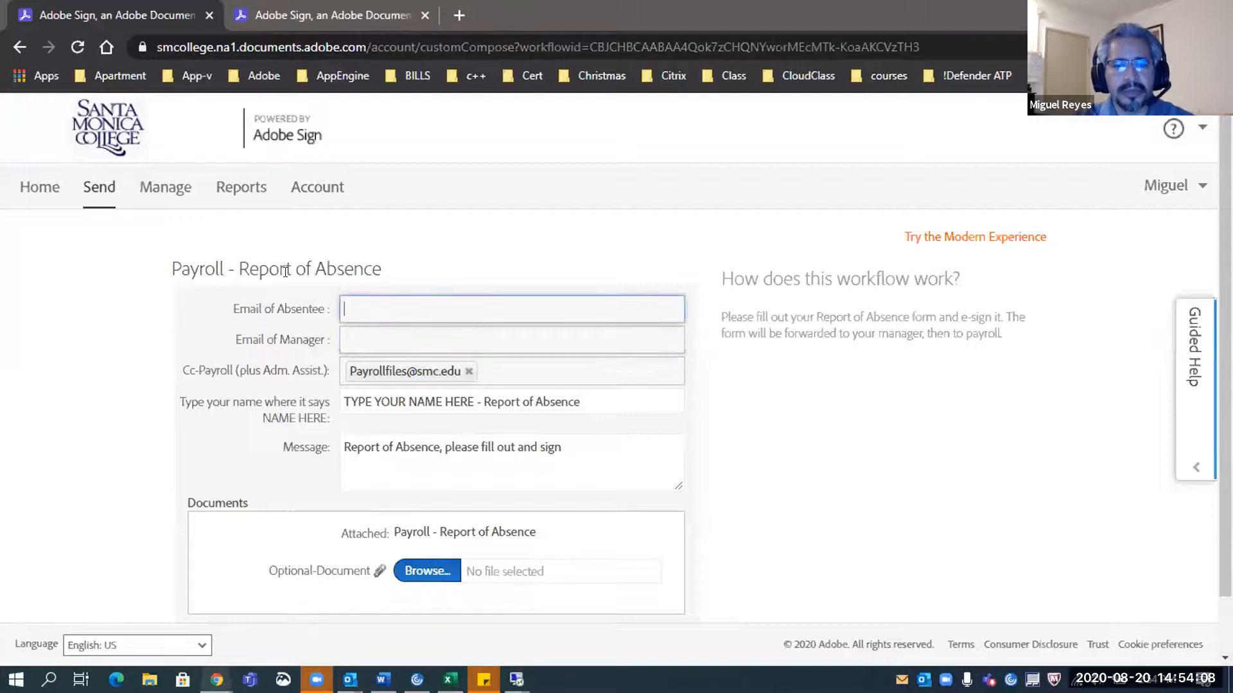
Leave the absentee e-mail field and open the Account tab's Global Settings page
{"action": "left_click", "coordinate": [312, 260]}
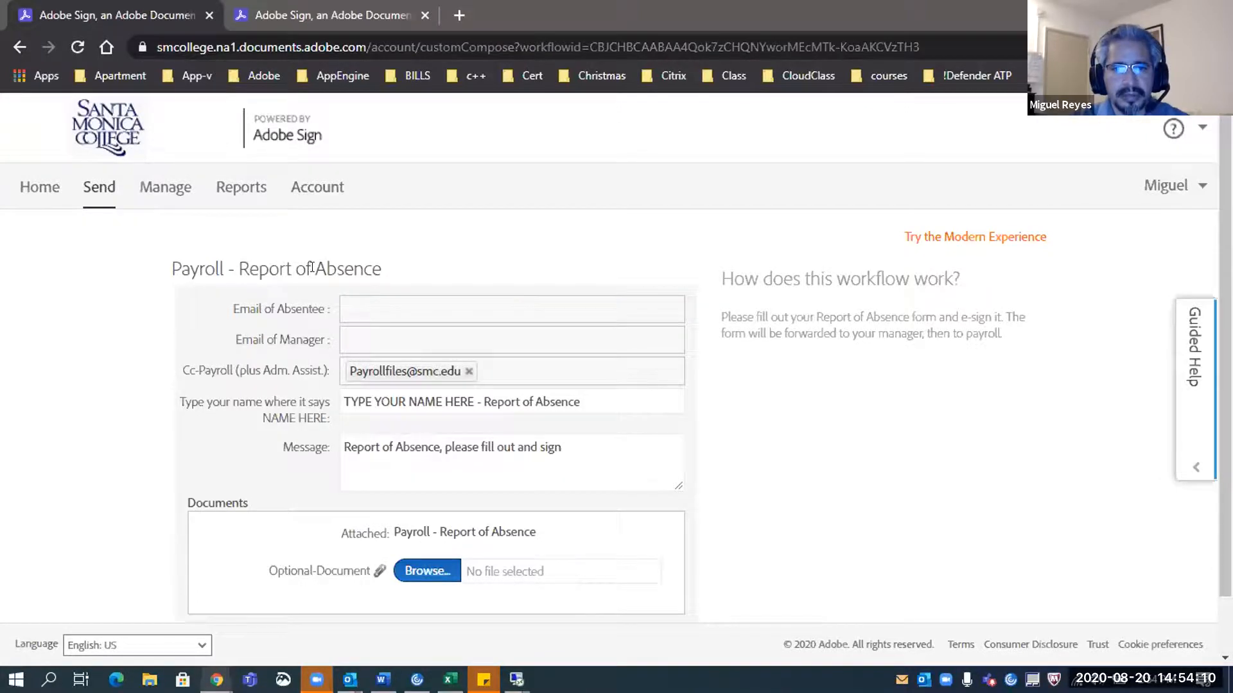
{"action": "left_click", "coordinate": [332, 197]}
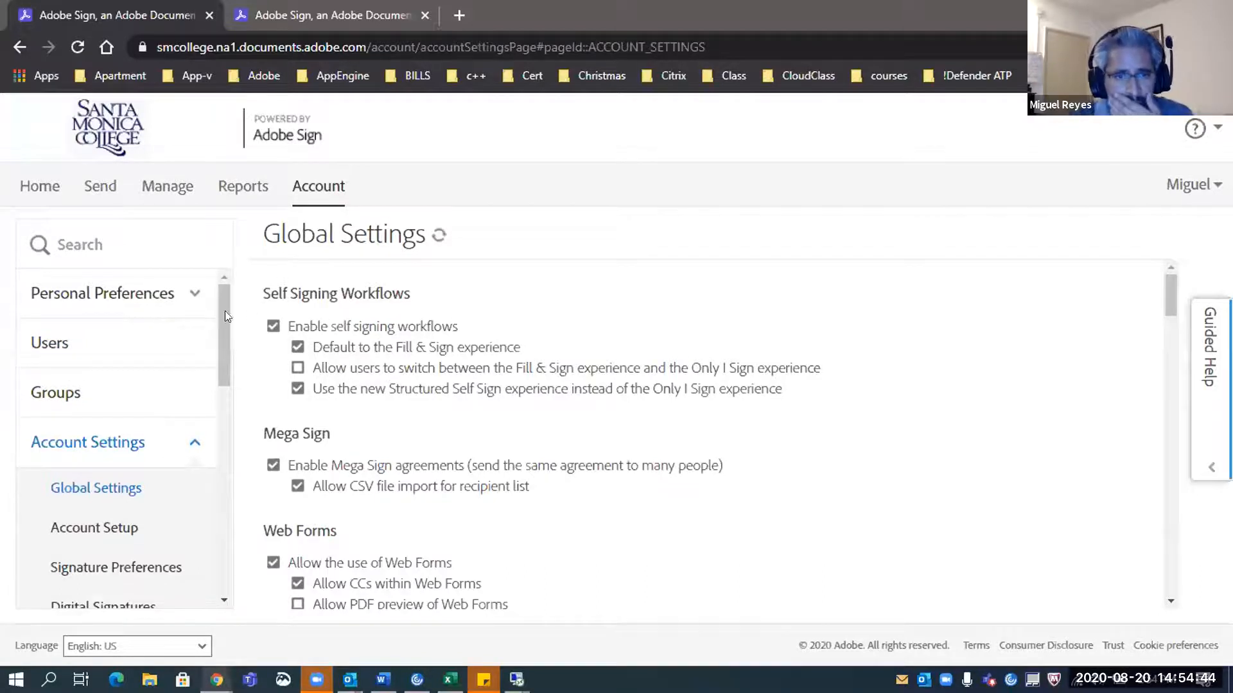
Go to the Home tab, showing 12 agreements in progress and 6 waiting for you
{"action": "left_click", "coordinate": [45, 192]}
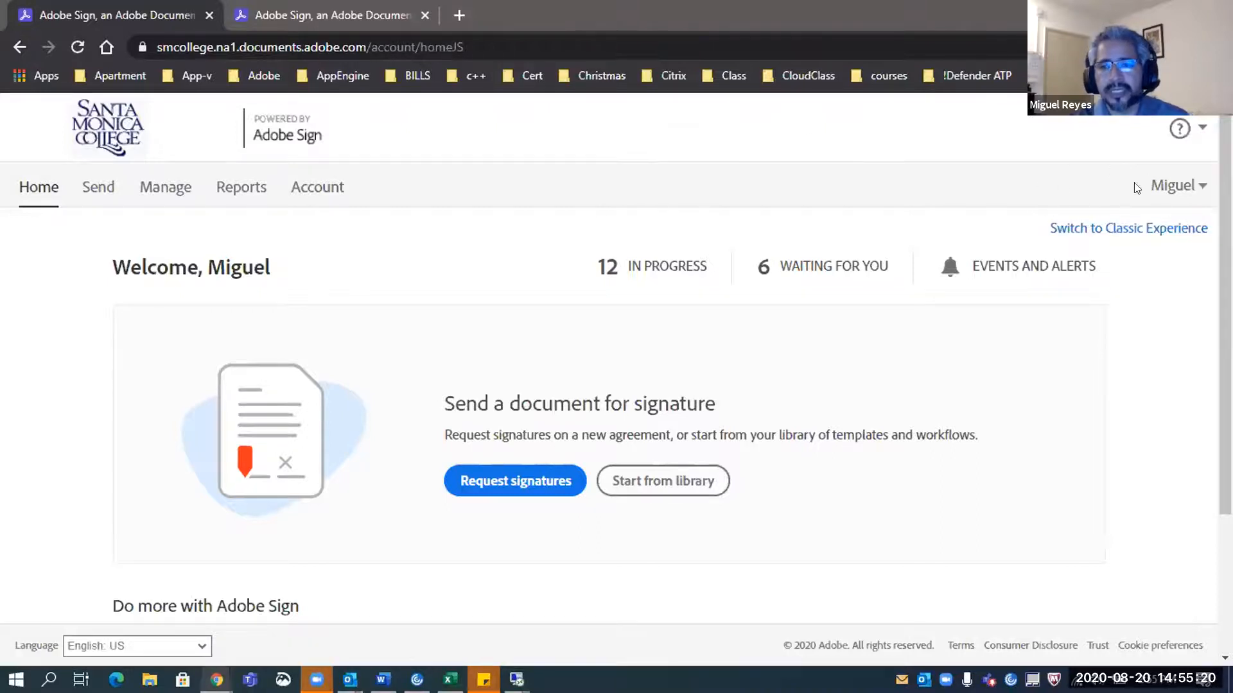
Open My Profile from the user-name menu to see phone number, time zone and measurement unit
{"action": "mouse_move", "coordinate": [1174, 186]}
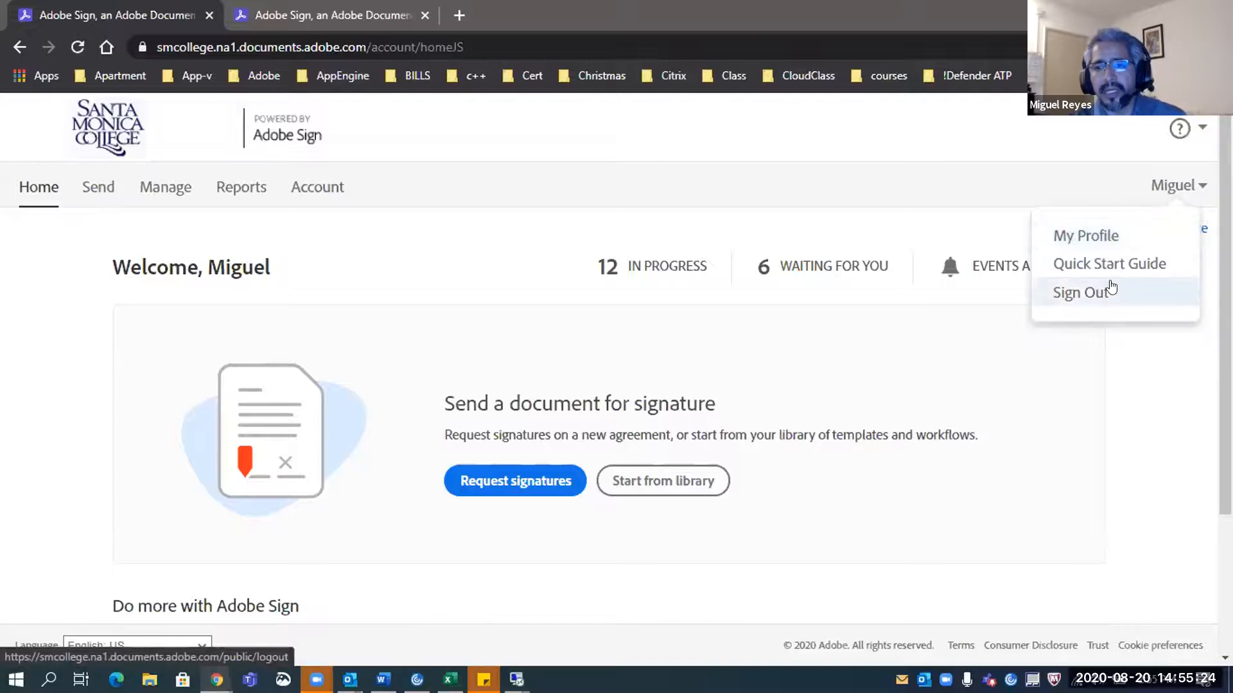
{"action": "left_click", "coordinate": [1098, 238]}
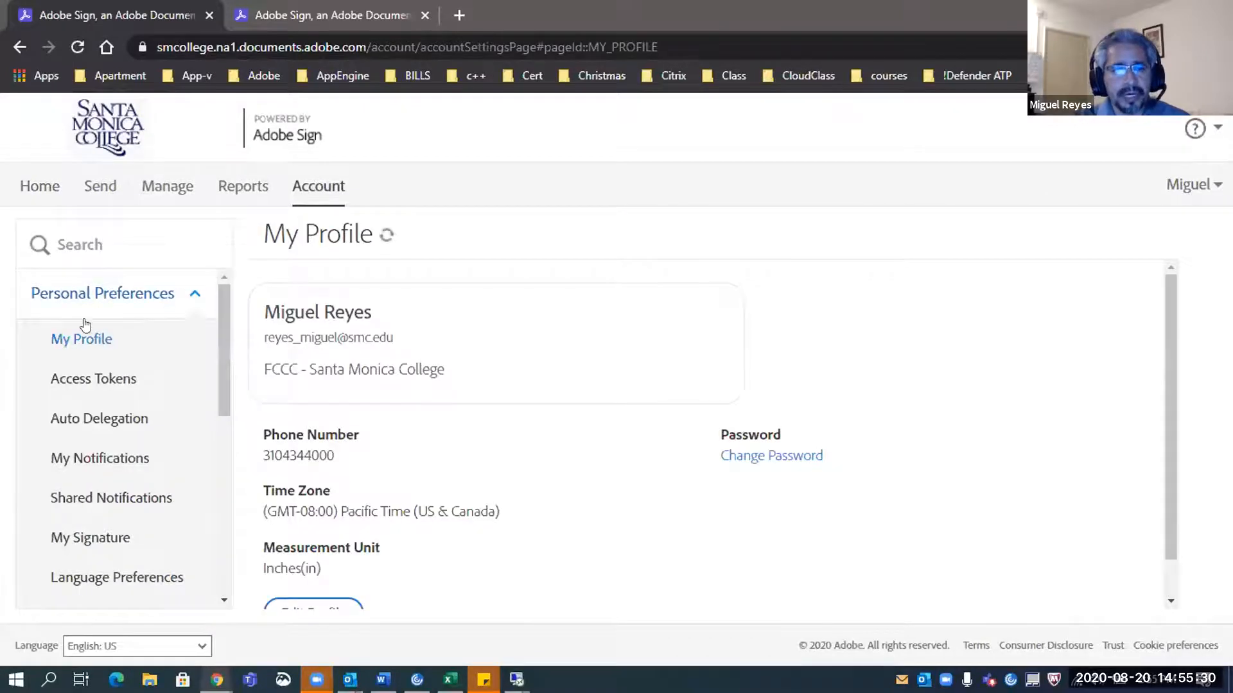
{"action": "scroll", "coordinate": [71, 414], "scroll_direction": "down", "scroll_amount": 1}
{"action": "scroll", "coordinate": [71, 414], "scroll_direction": "up", "scroll_amount": 1}
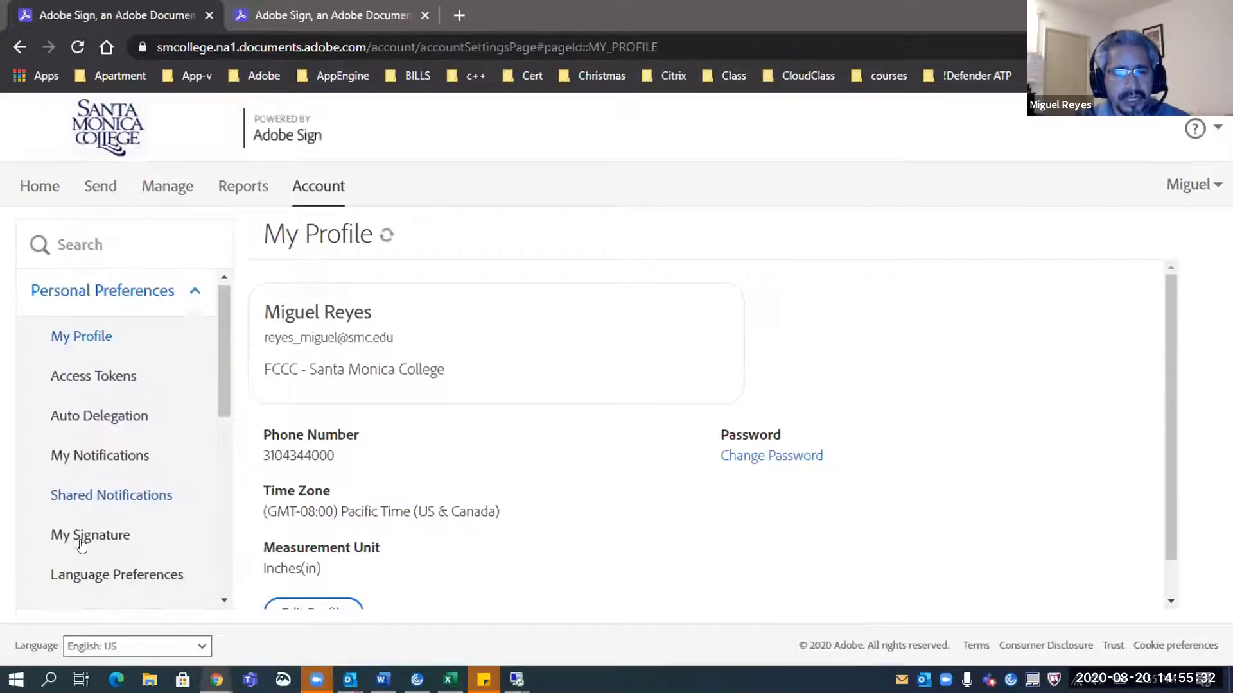
{"action": "scroll", "coordinate": [107, 486], "scroll_direction": "down", "scroll_amount": 1}
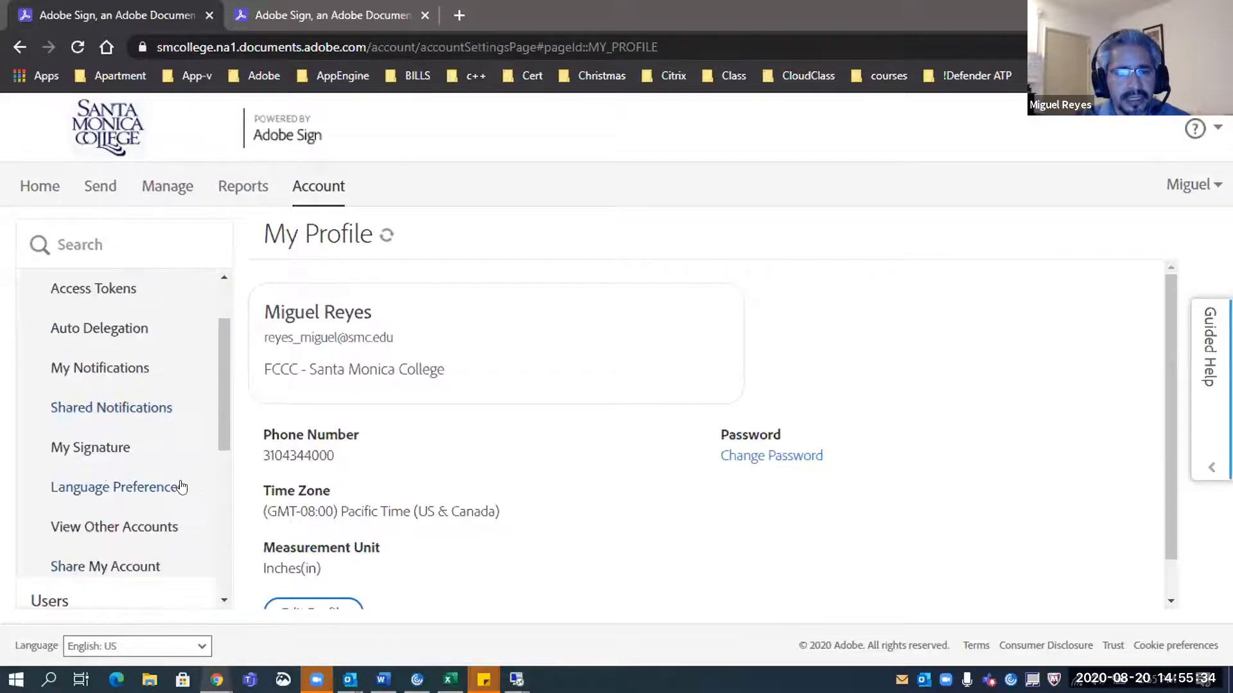
On the Share My Account page, cancel the pending account share so none remain
{"action": "left_click", "coordinate": [137, 567]}
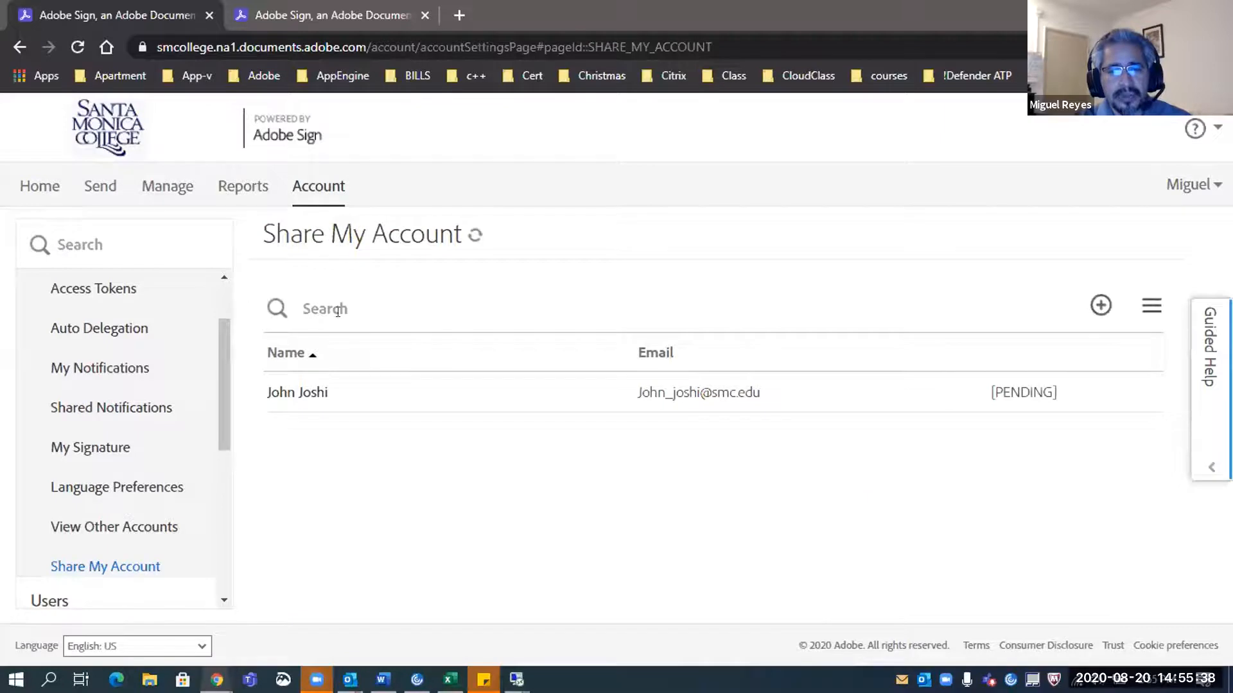
{"action": "left_click", "coordinate": [345, 398]}
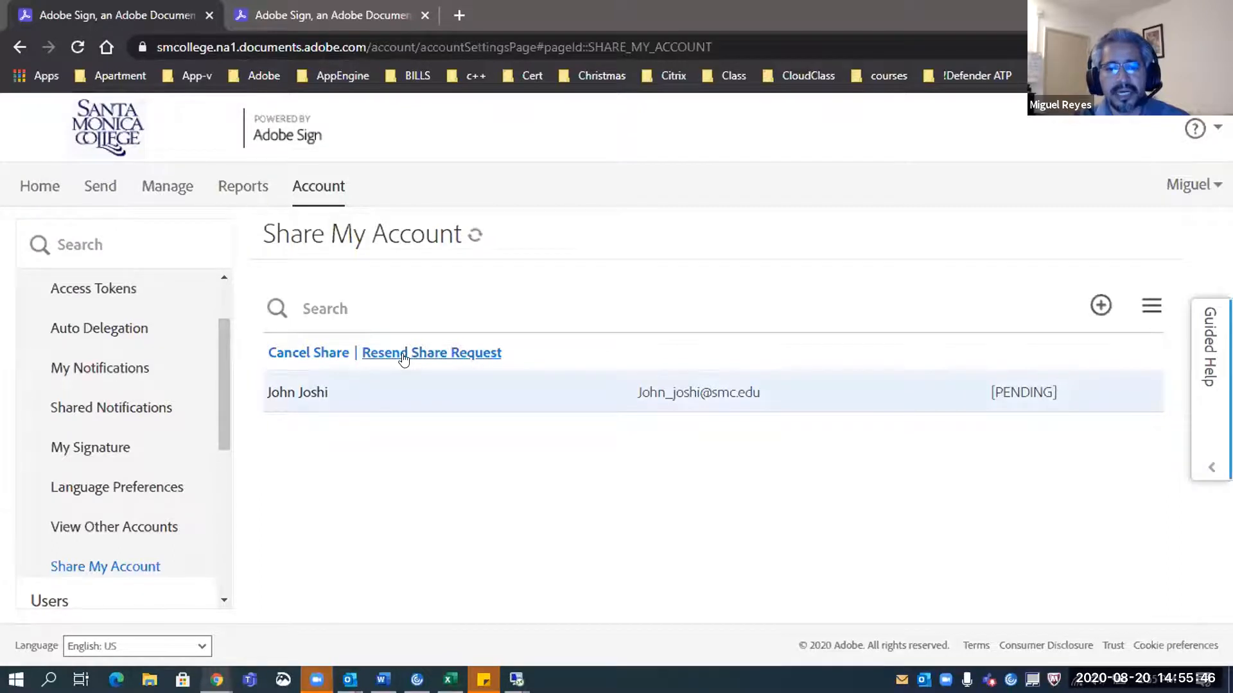
{"action": "left_click", "coordinate": [296, 412]}
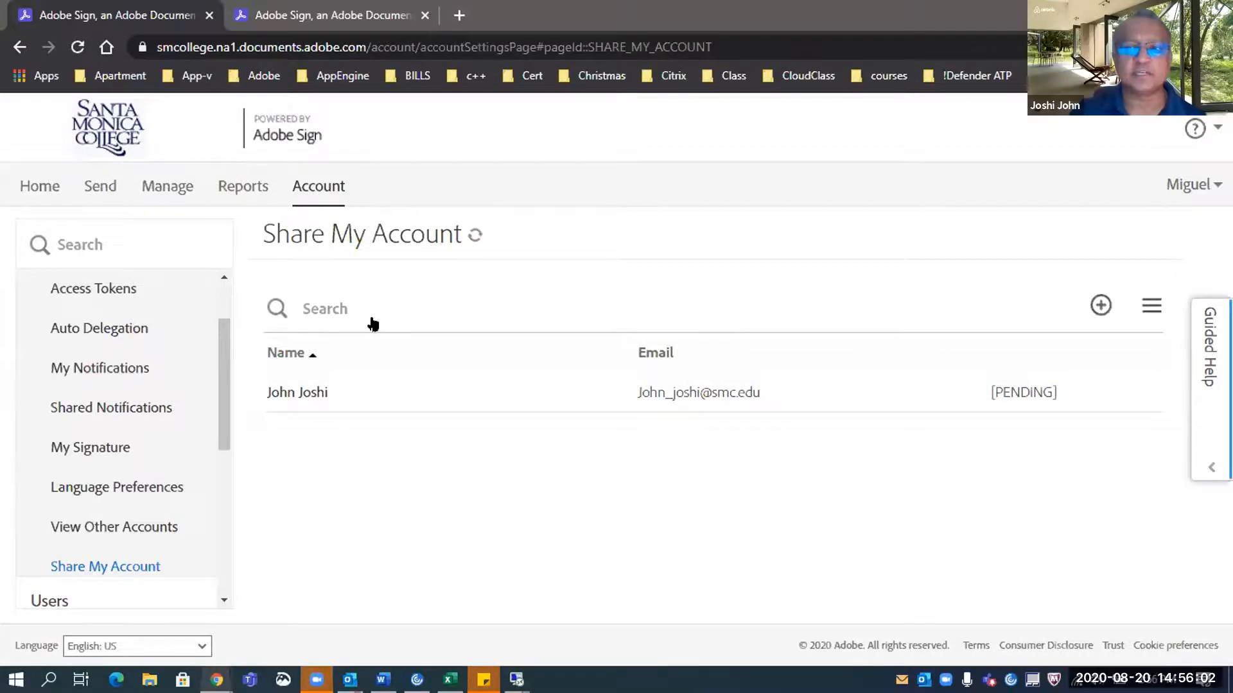
{"action": "left_click", "coordinate": [1101, 307]}
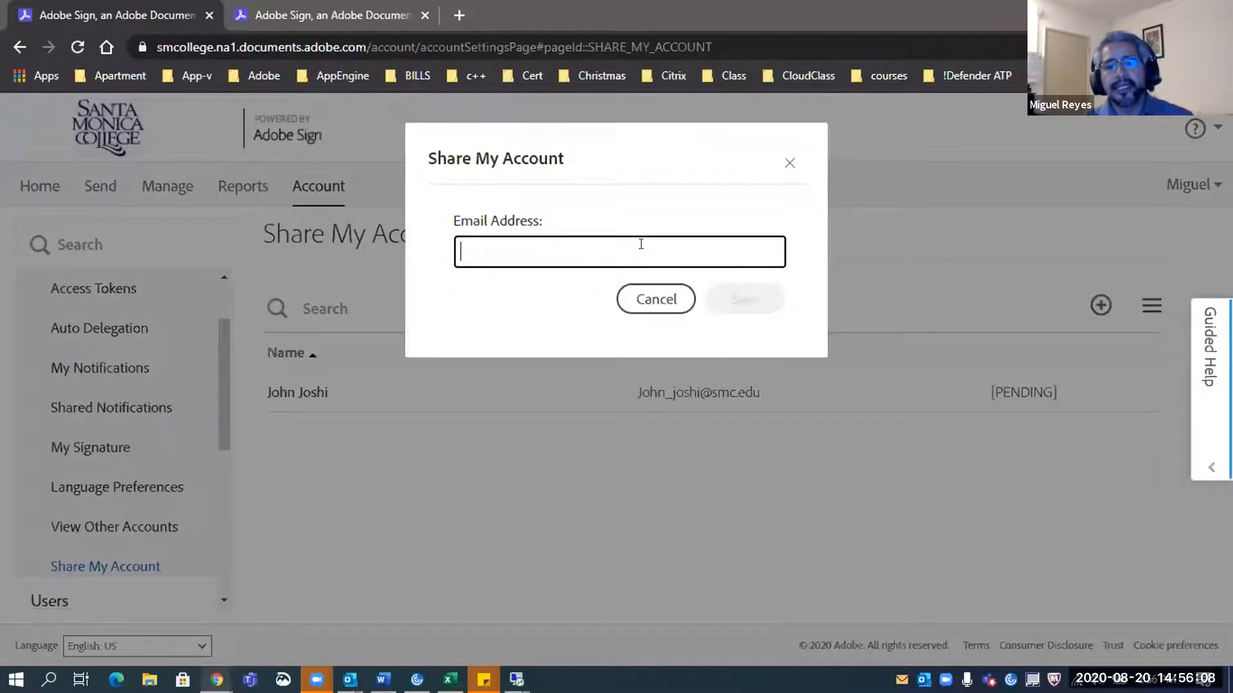
{"action": "left_click", "coordinate": [655, 300]}
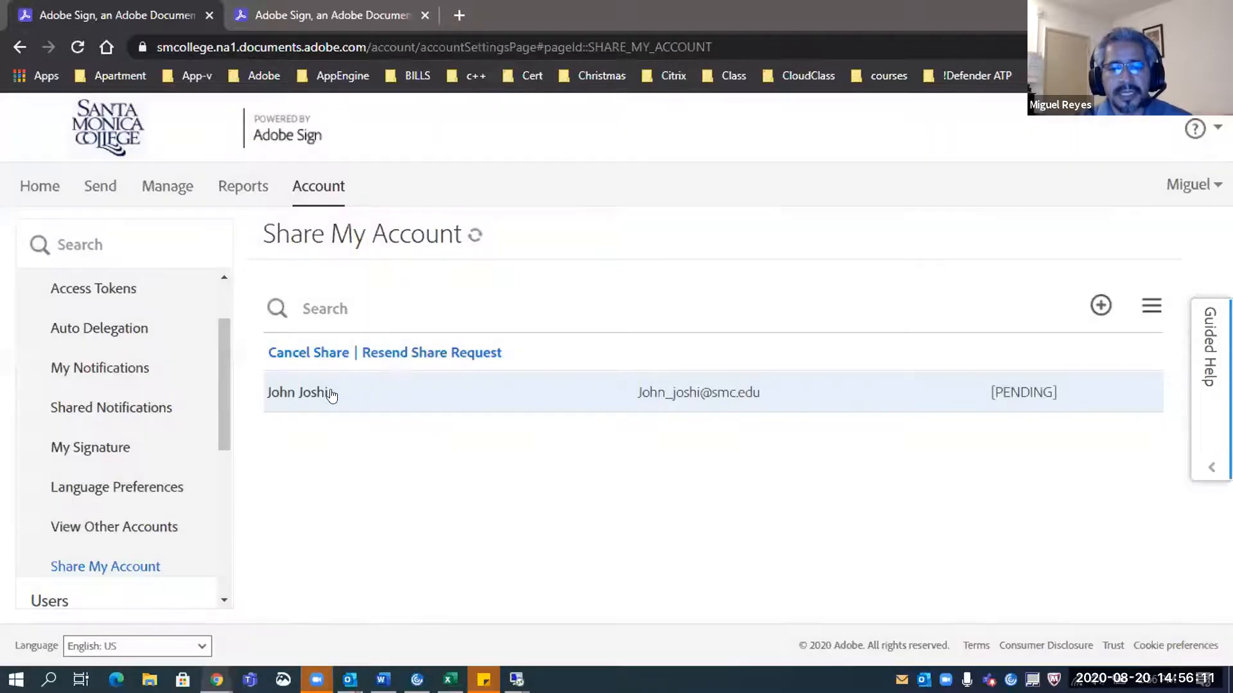
{"action": "left_click", "coordinate": [316, 354]}
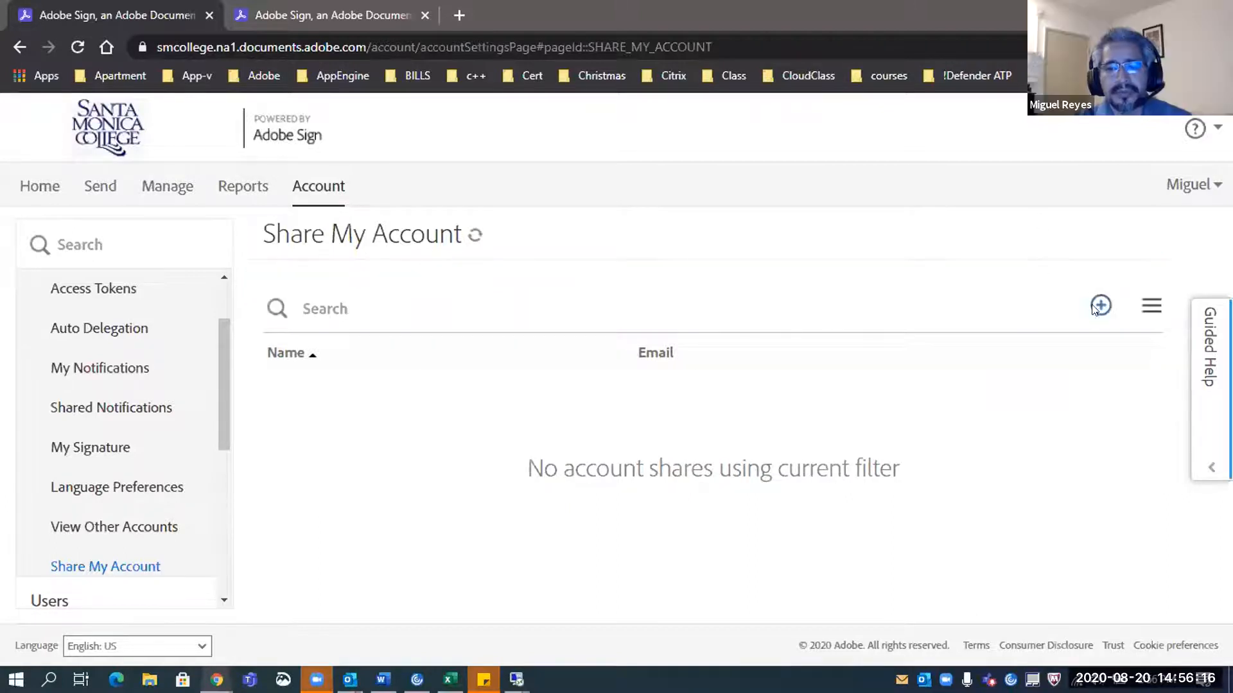
Add a new account share with the delegate's e-mail address and save it as pending
{"action": "left_click", "coordinate": [1099, 306]}
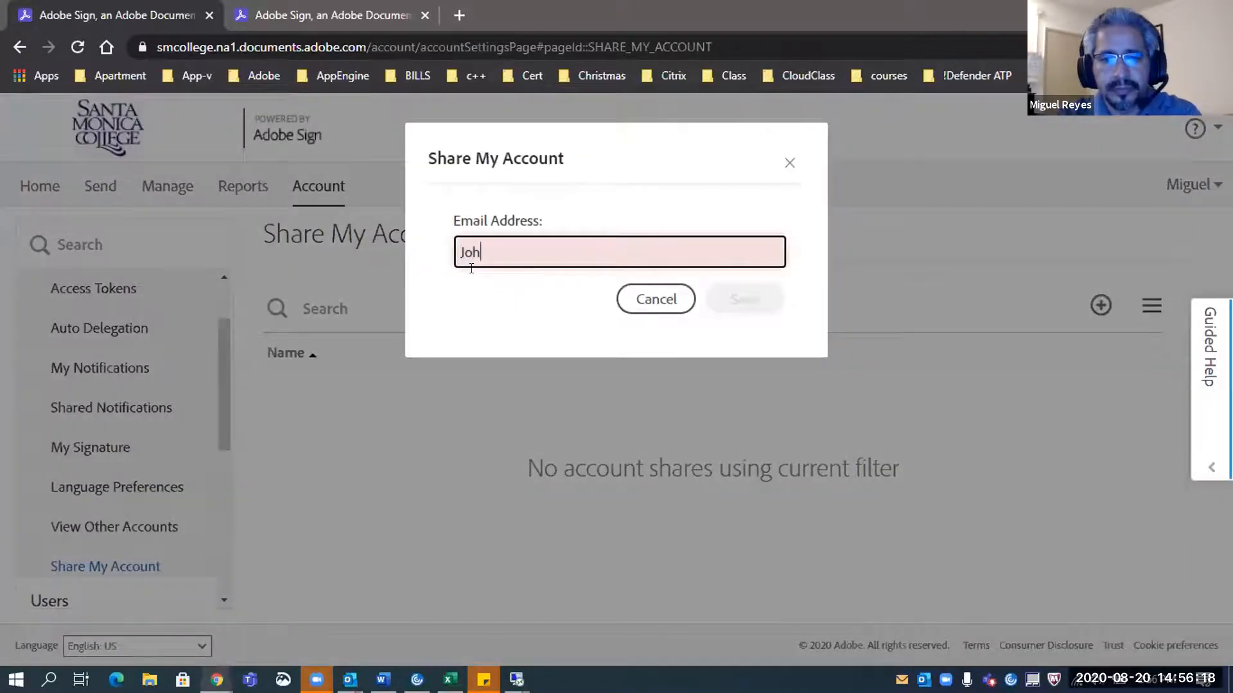
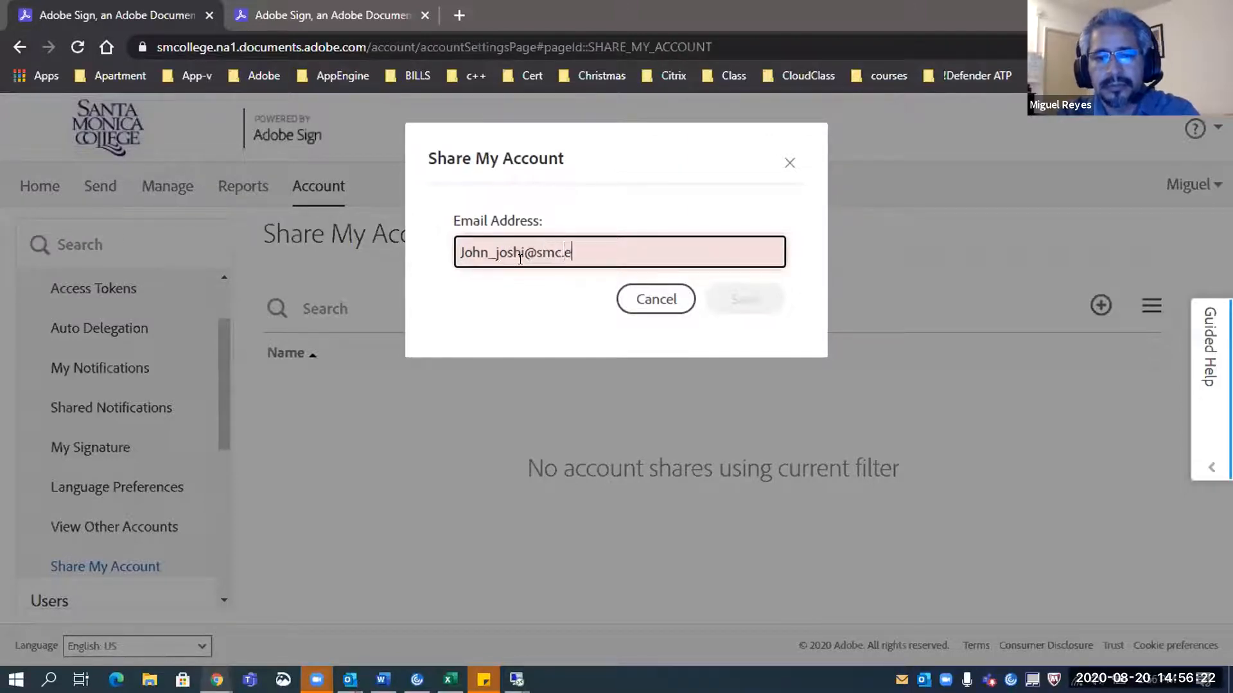
{"action": "left_click", "coordinate": [753, 299]}
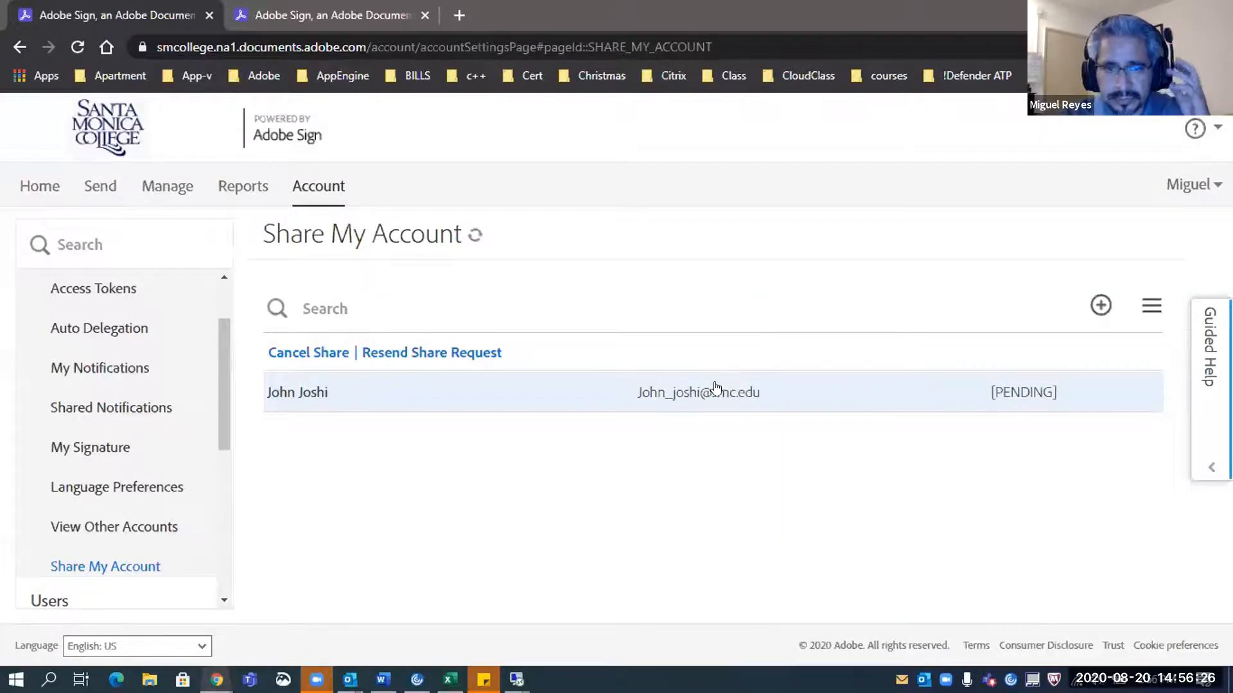
{"action": "left_click", "coordinate": [1017, 395]}
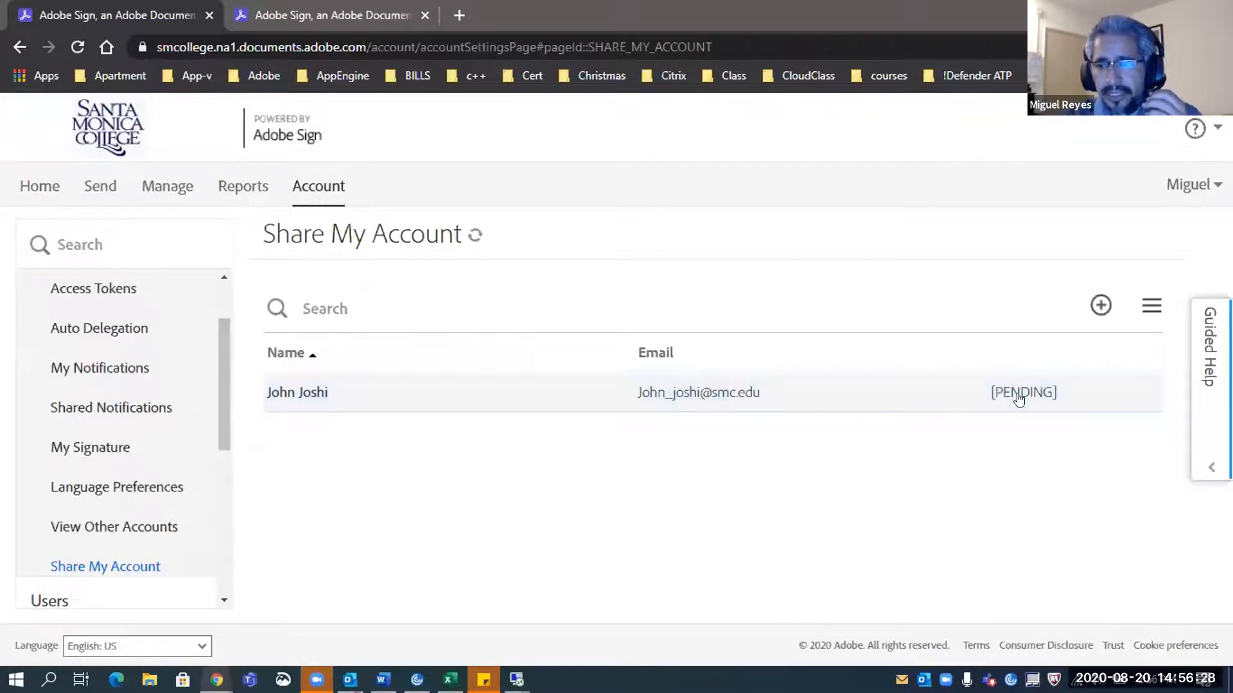
{"action": "left_click", "coordinate": [643, 398]}
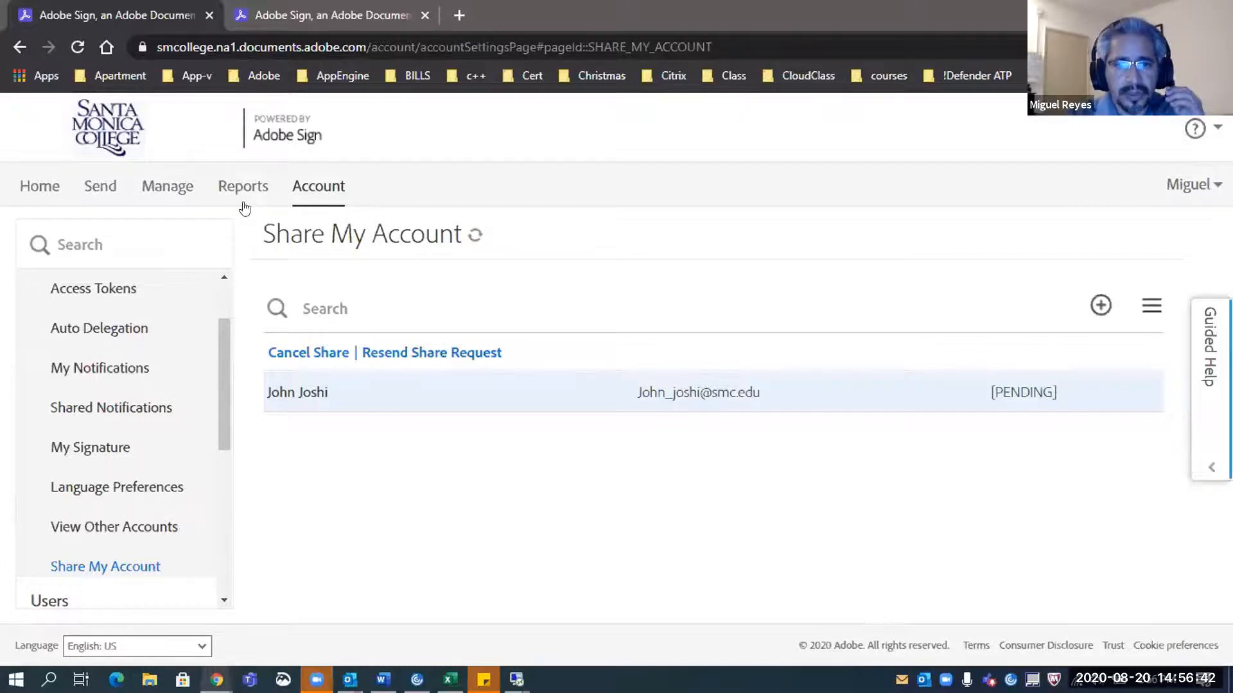
Switch Manage to the newer experience, list In Progress (12) agreements, and reveal the shared accounts
{"action": "left_click", "coordinate": [171, 192]}
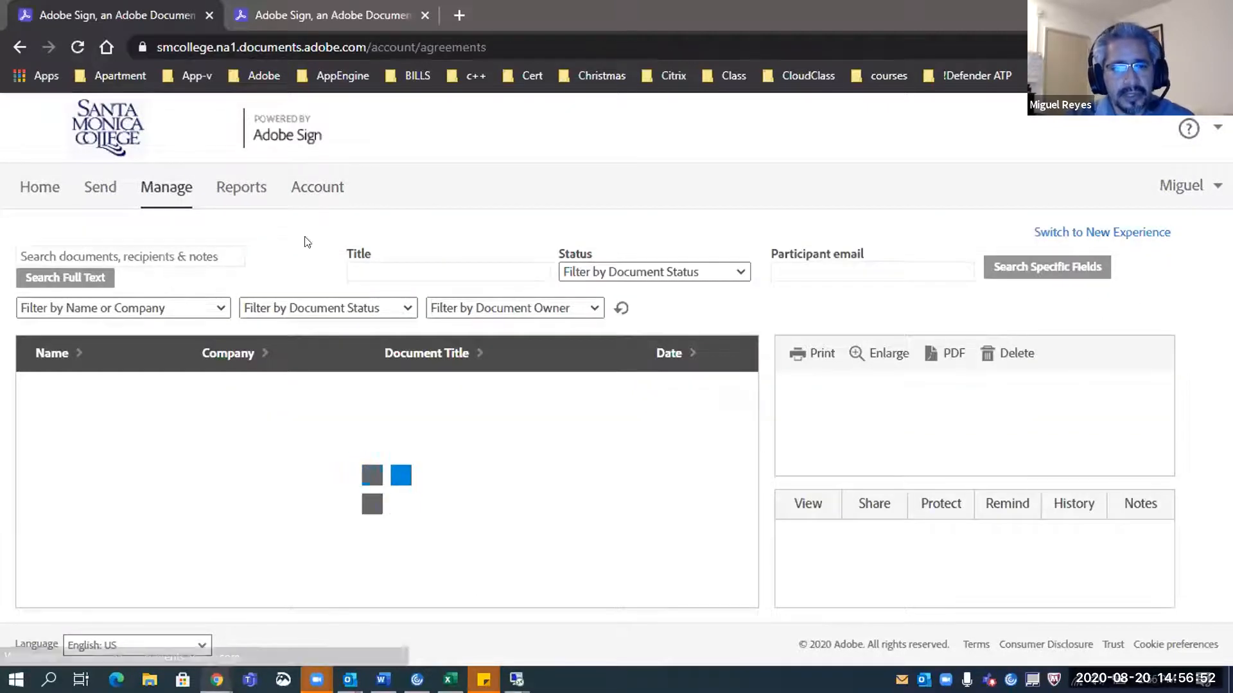
{"action": "left_click", "coordinate": [1092, 232]}
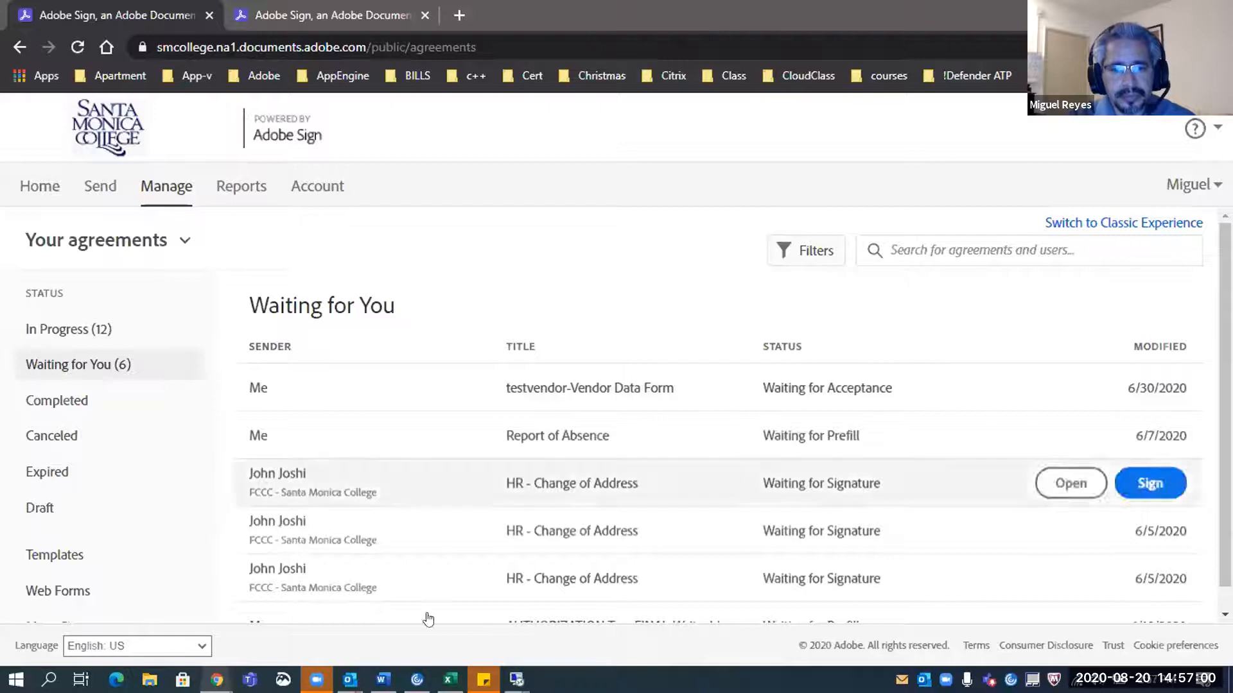
{"action": "mouse_move", "coordinate": [350, 679]}
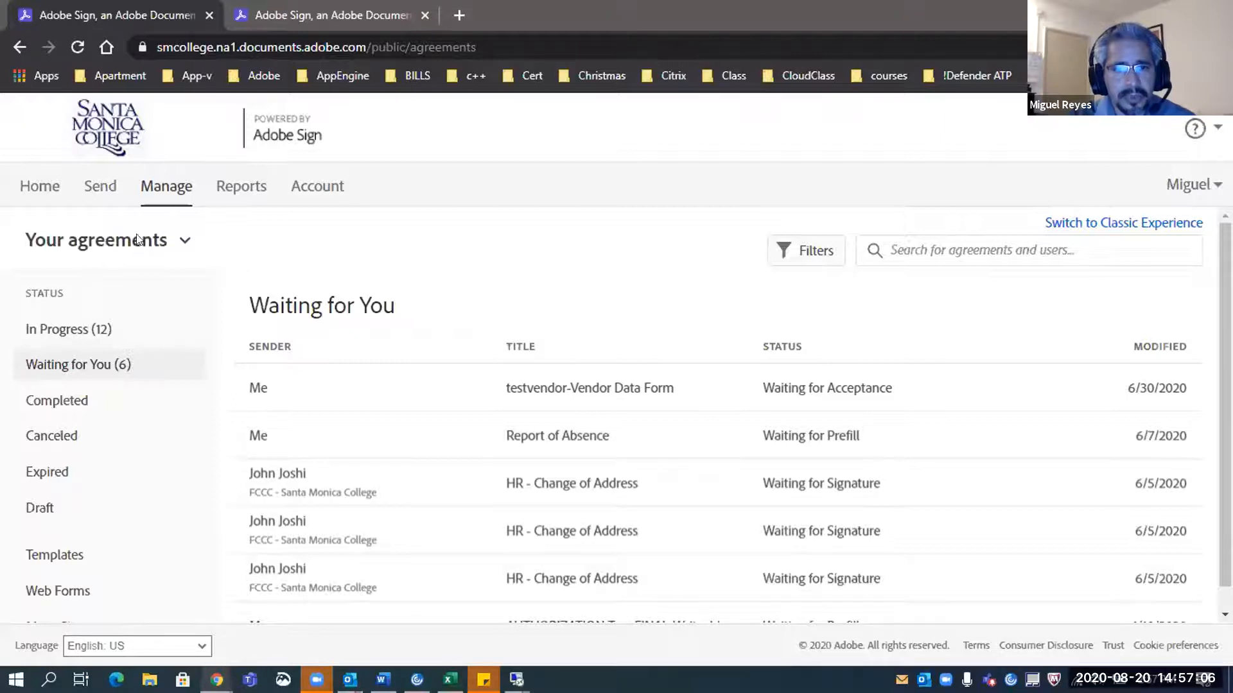
{"action": "mouse_move", "coordinate": [386, 399]}
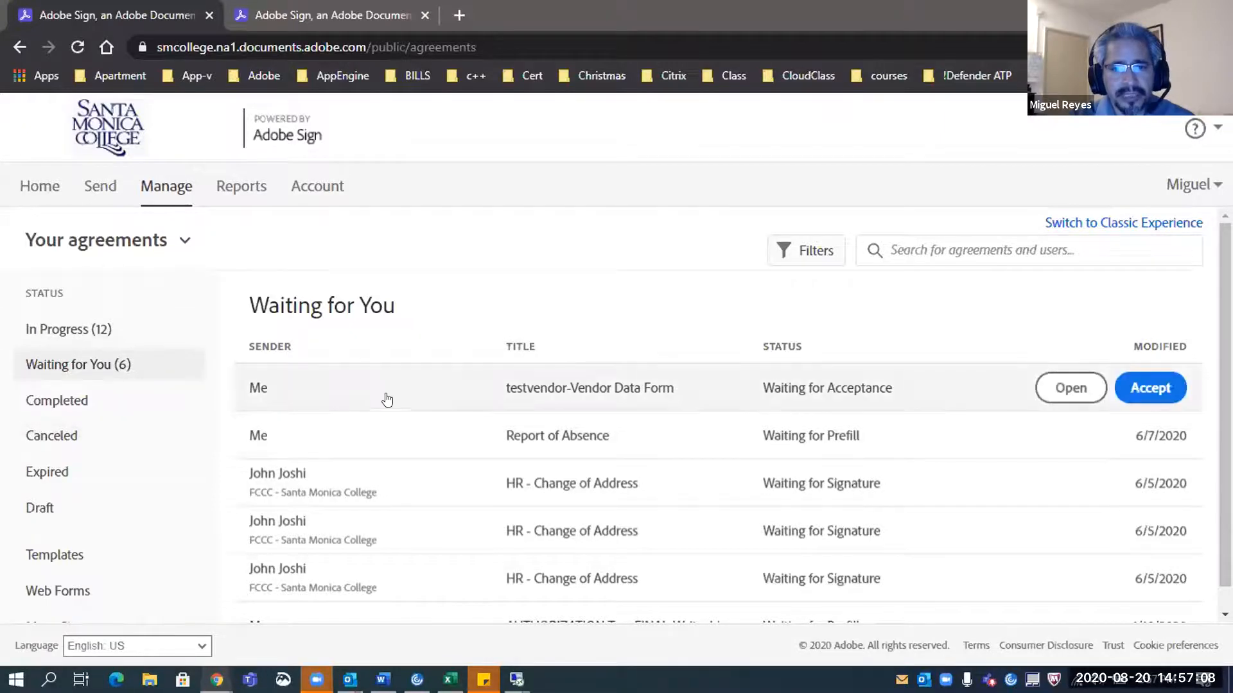
{"action": "scroll", "coordinate": [575, 424], "scroll_direction": "down", "scroll_amount": 1}
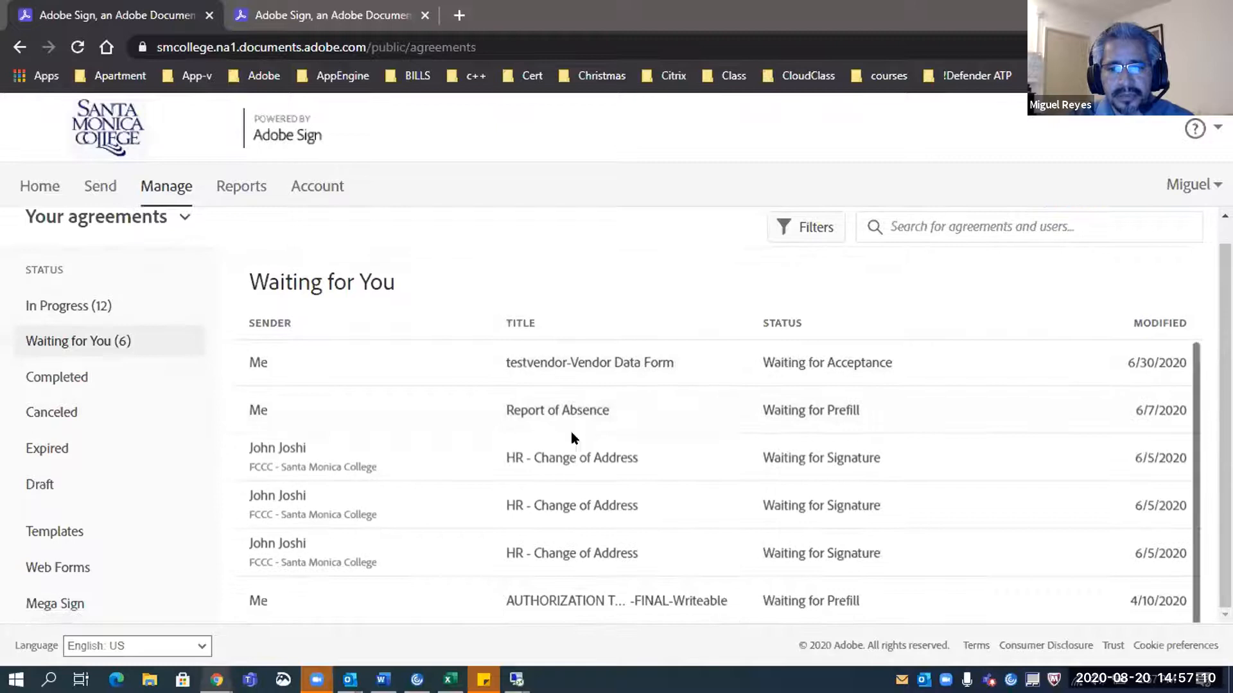
{"action": "scroll", "coordinate": [569, 456], "scroll_direction": "up", "scroll_amount": 1}
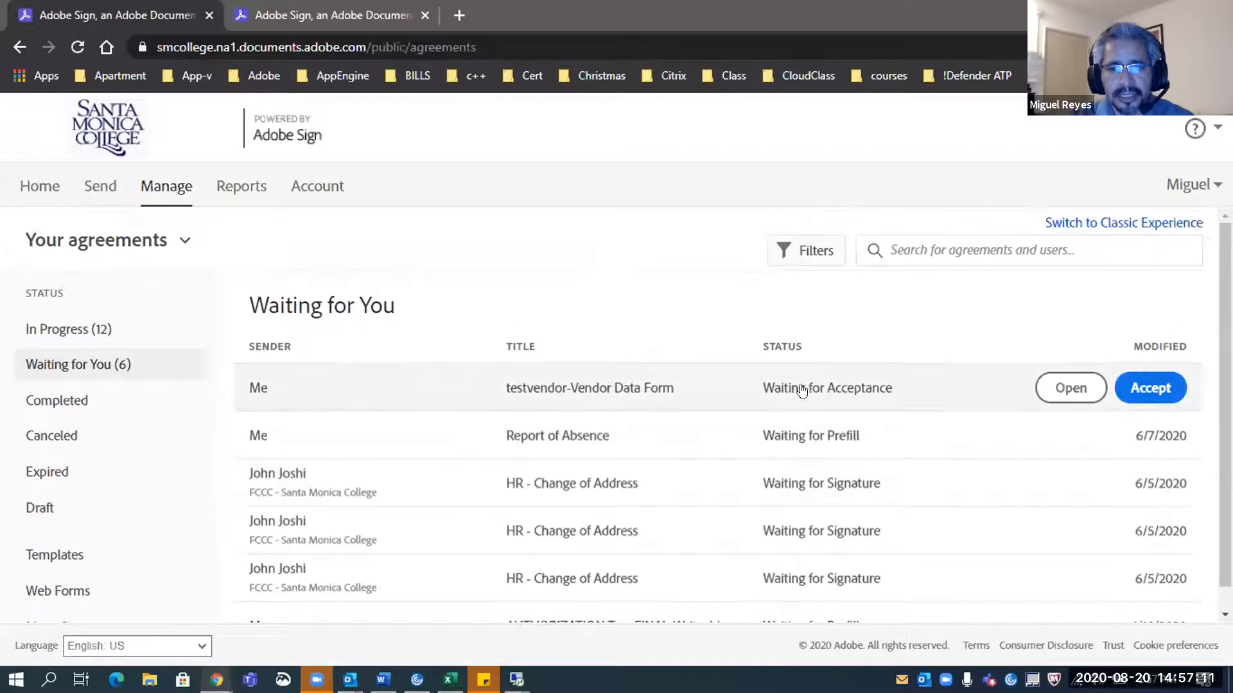
{"action": "left_click", "coordinate": [107, 336]}
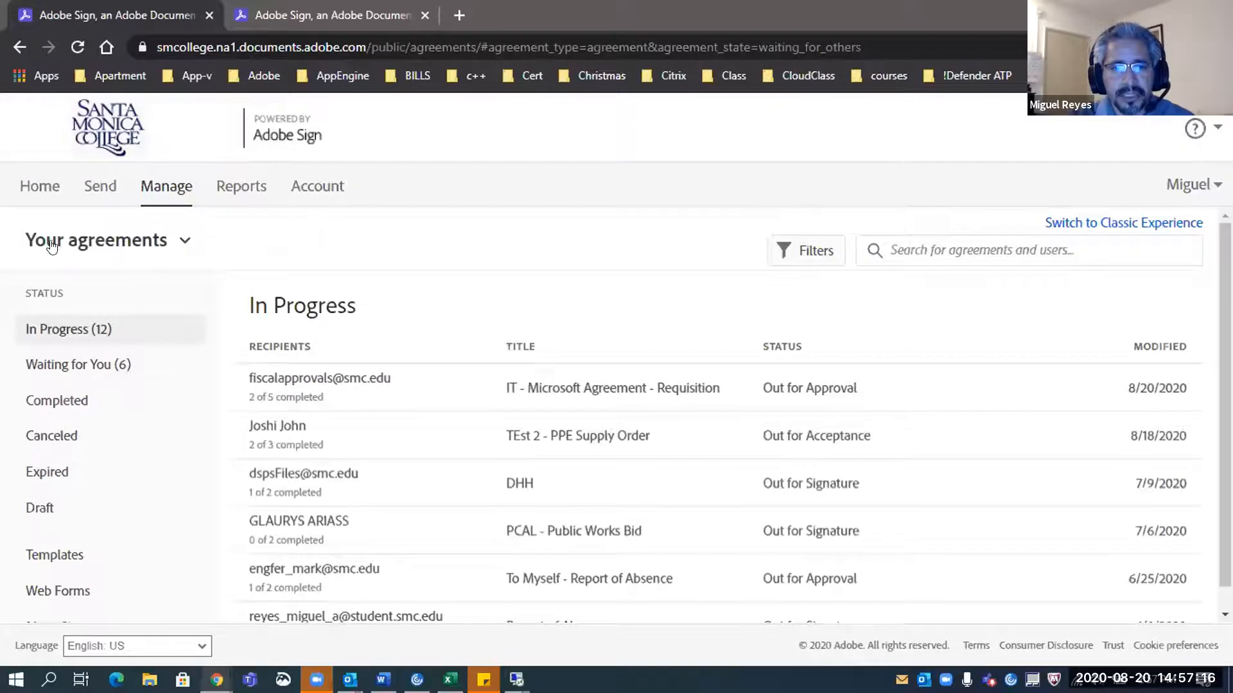
{"action": "left_click", "coordinate": [184, 242]}
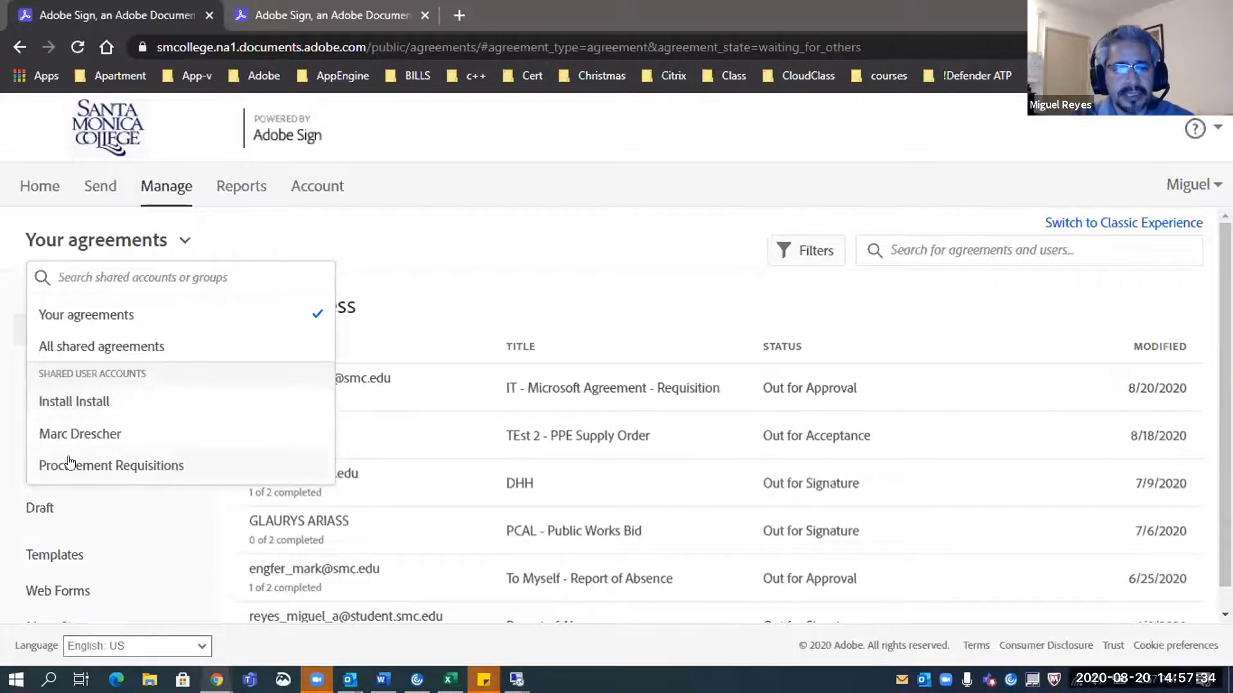
Collapse the Your agreements dropdown to show the In Progress list again
{"action": "left_click", "coordinate": [468, 237]}
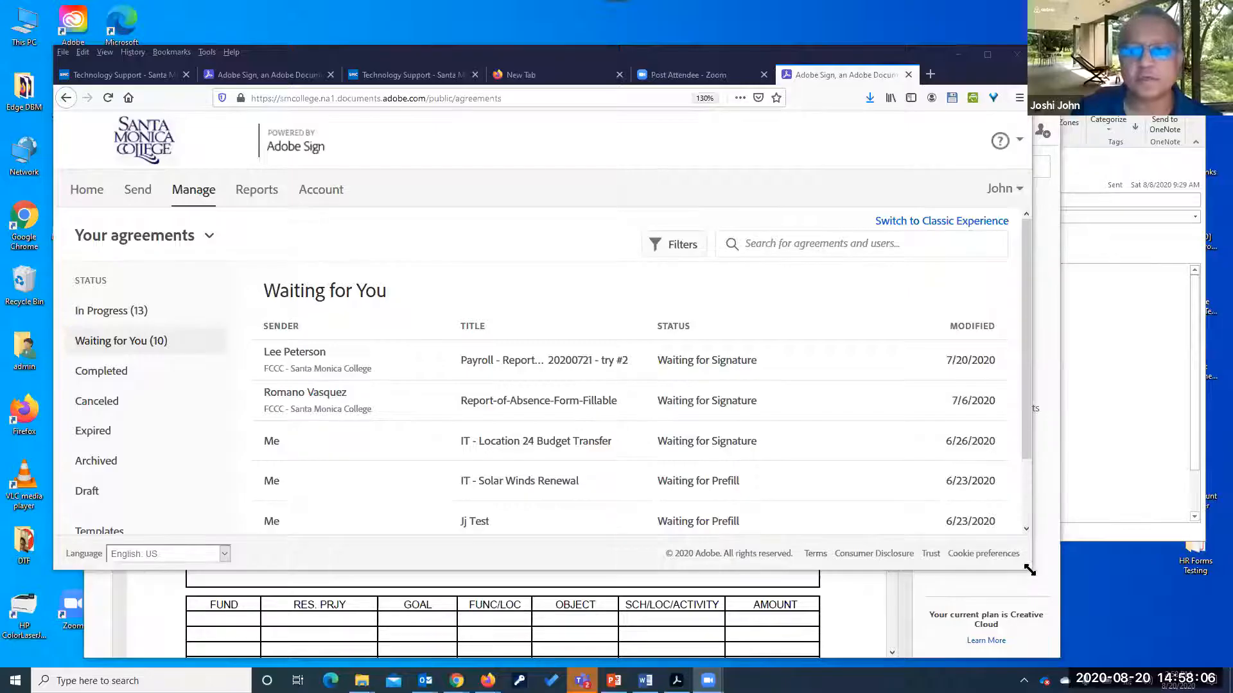
Maximize Firefox and view the colleague's shared In Progress and Waiting for Action agreements
{"action": "left_click_drag", "start_coordinate": [1030, 570], "coordinate": [1139, 632]}
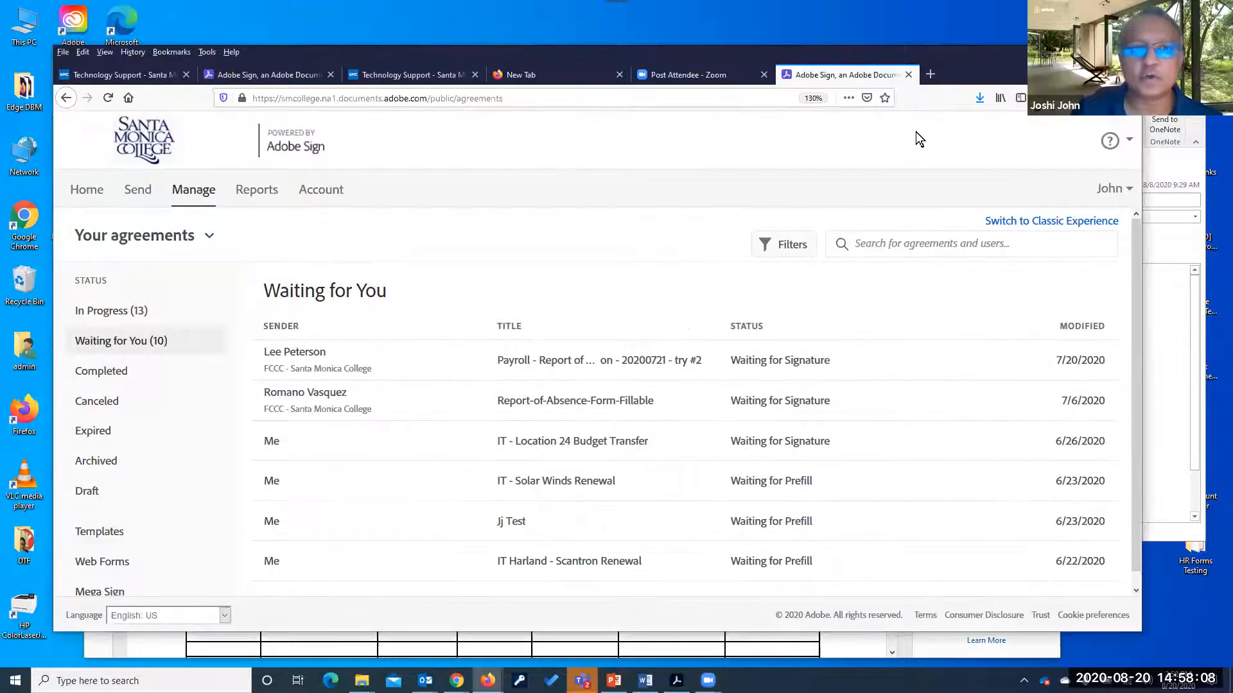
{"action": "double_click", "coordinate": [909, 54]}
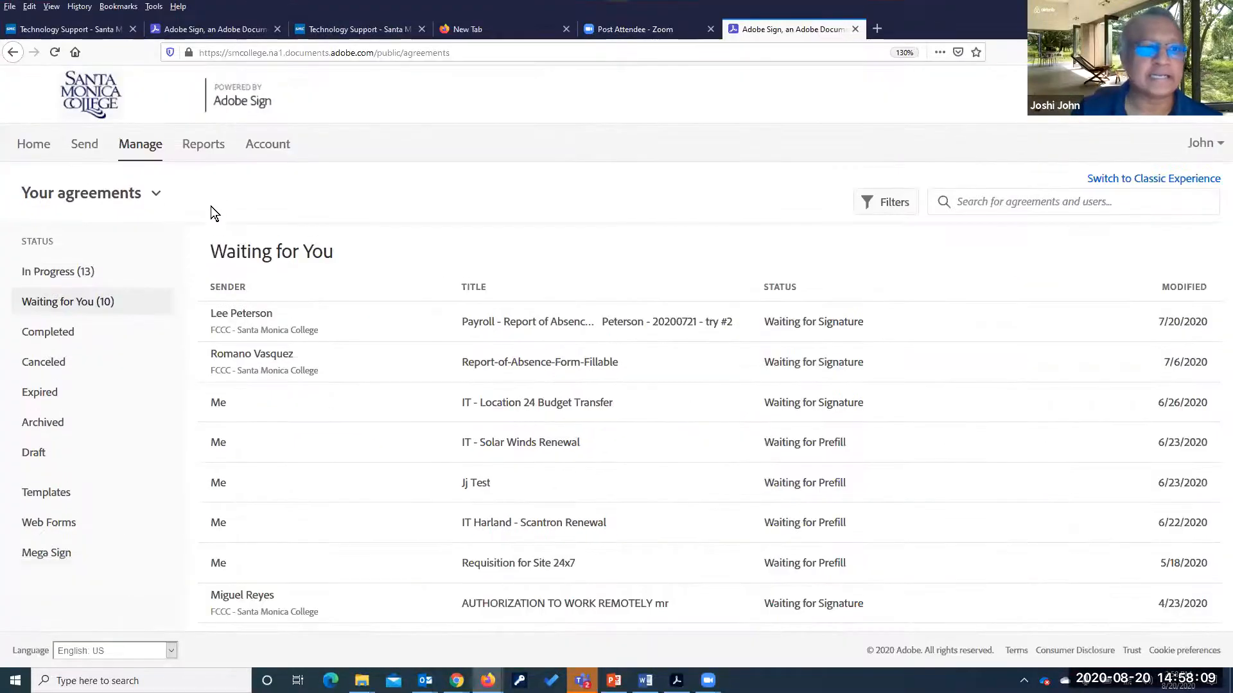
{"action": "left_click", "coordinate": [157, 197]}
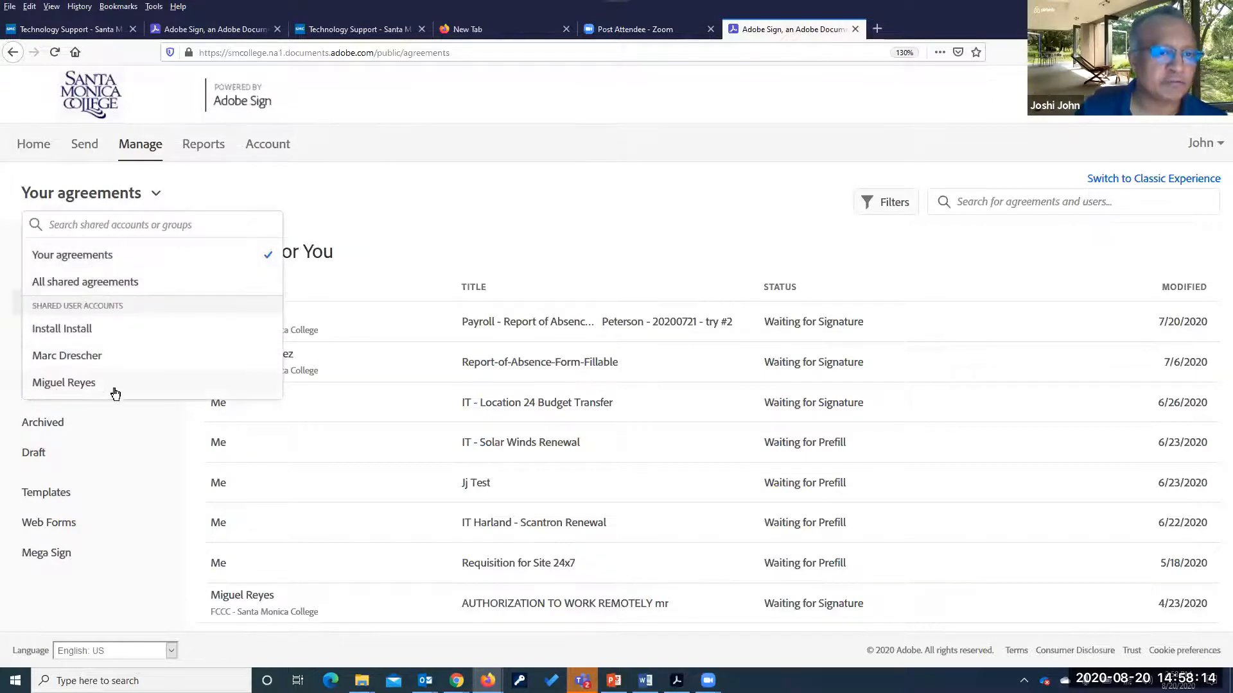
{"action": "left_click", "coordinate": [77, 385]}
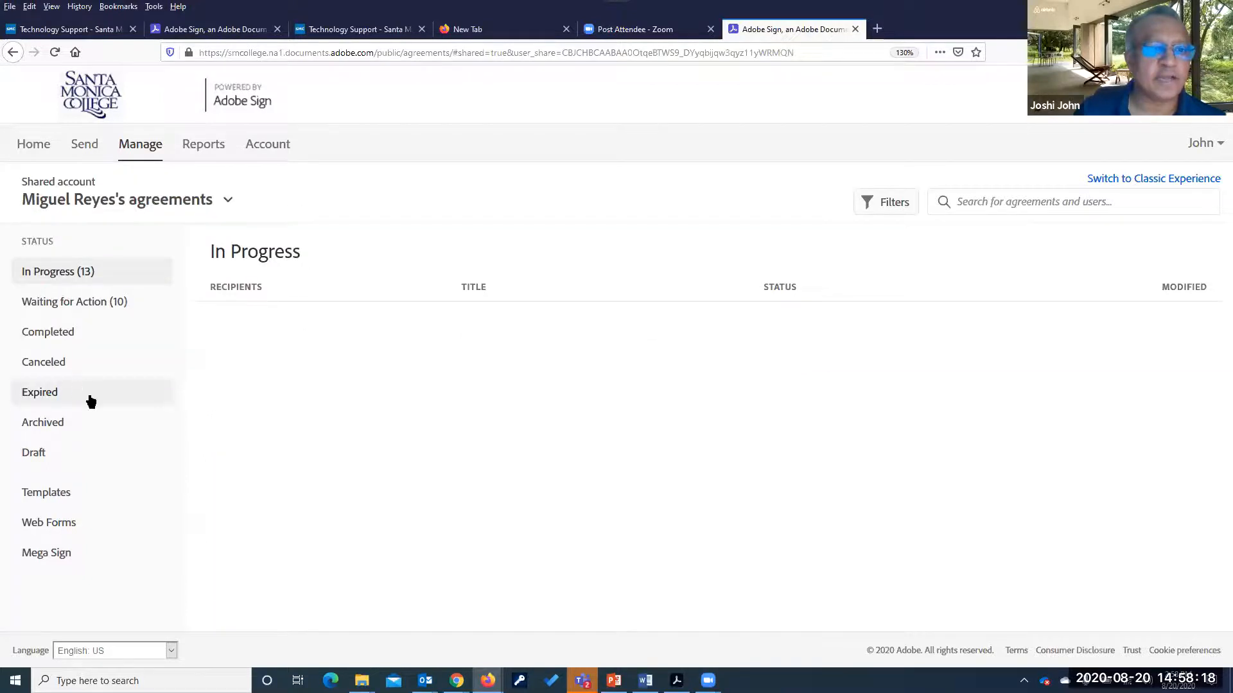
{"action": "left_click", "coordinate": [72, 272]}
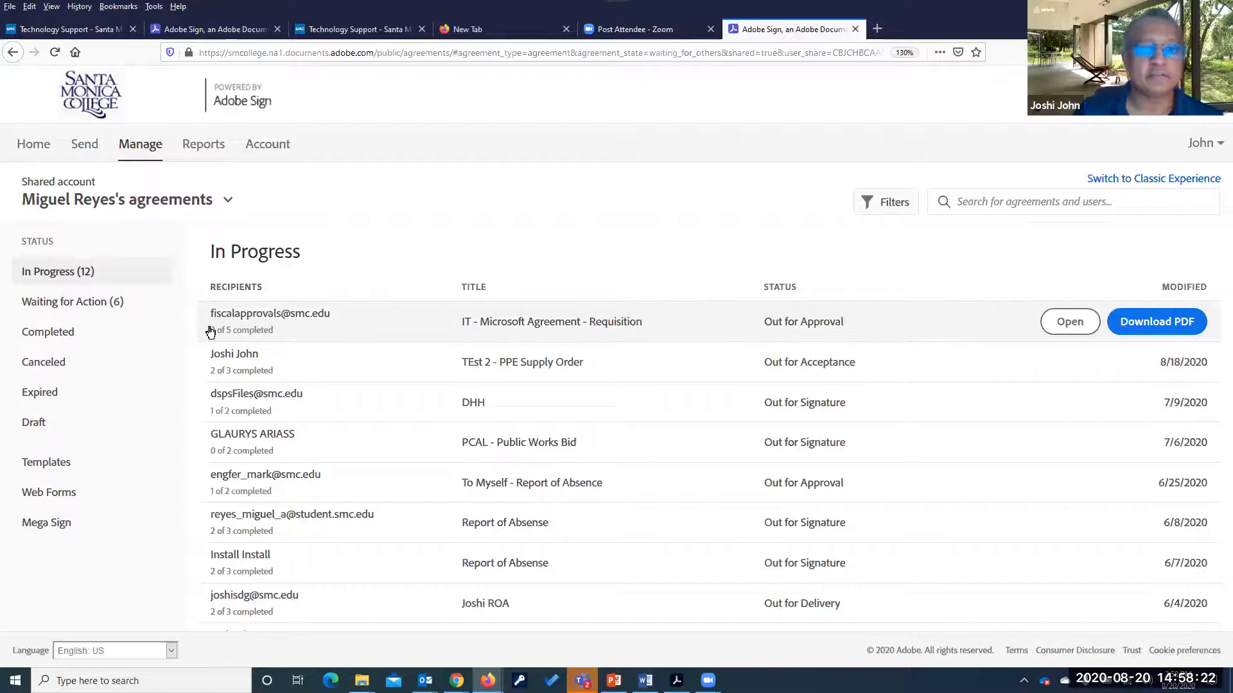
{"action": "left_click", "coordinate": [67, 310]}
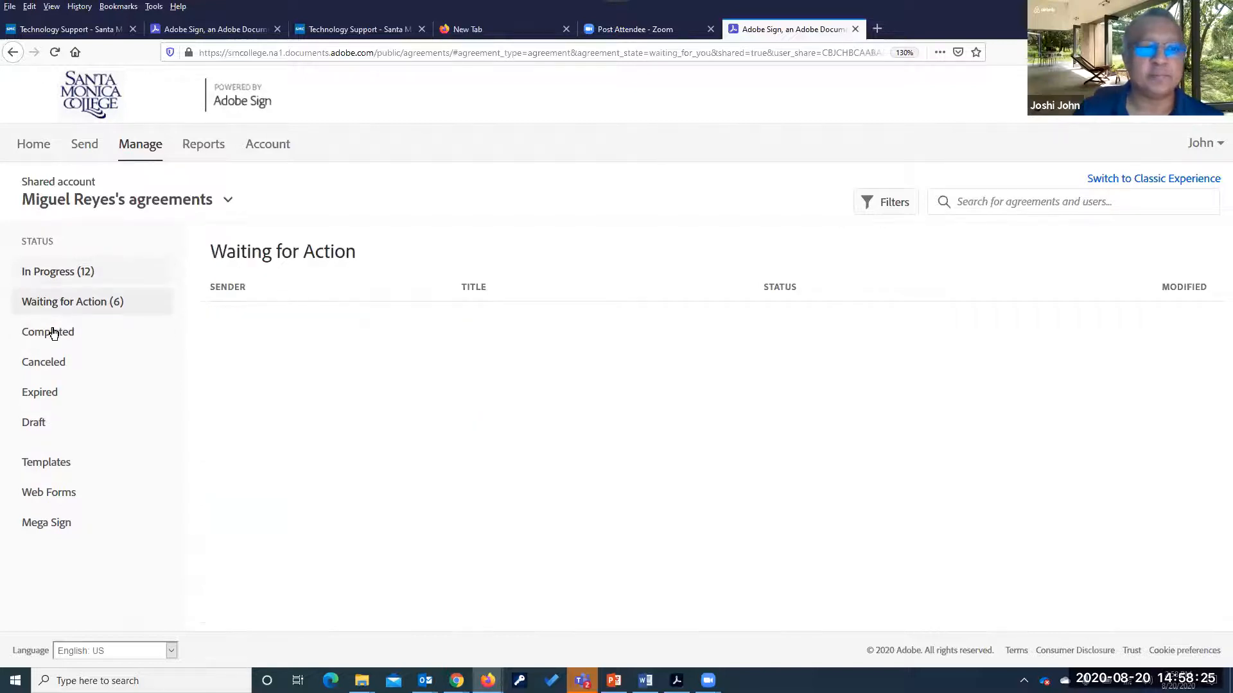
Switch back to Your agreements and show your own In Progress agreements
{"action": "left_click", "coordinate": [226, 202]}
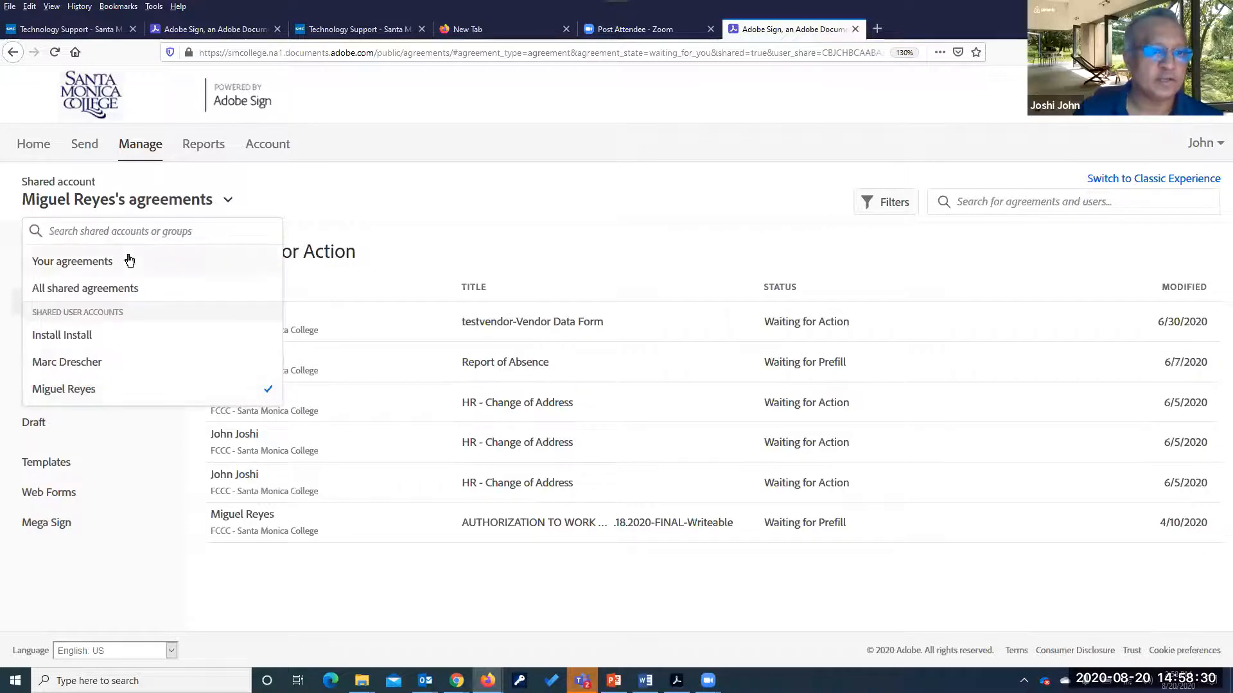
{"action": "left_click", "coordinate": [88, 262]}
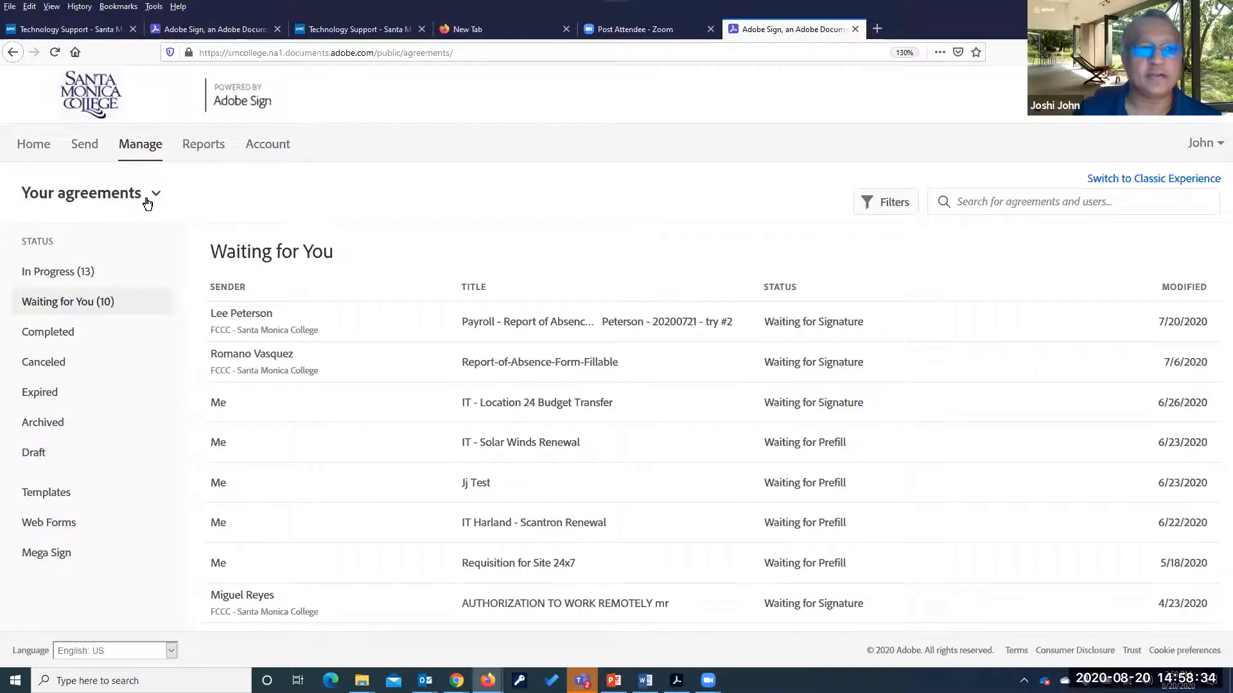
{"action": "left_click", "coordinate": [67, 276]}
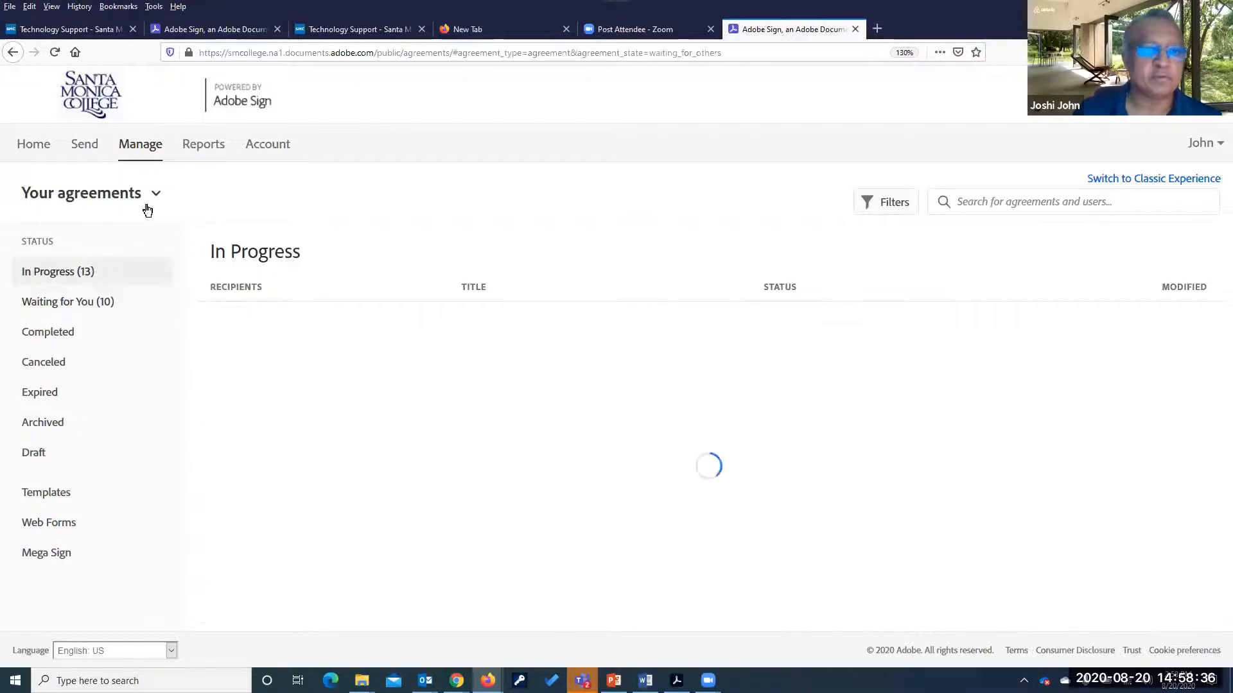
{"action": "left_click", "coordinate": [154, 194]}
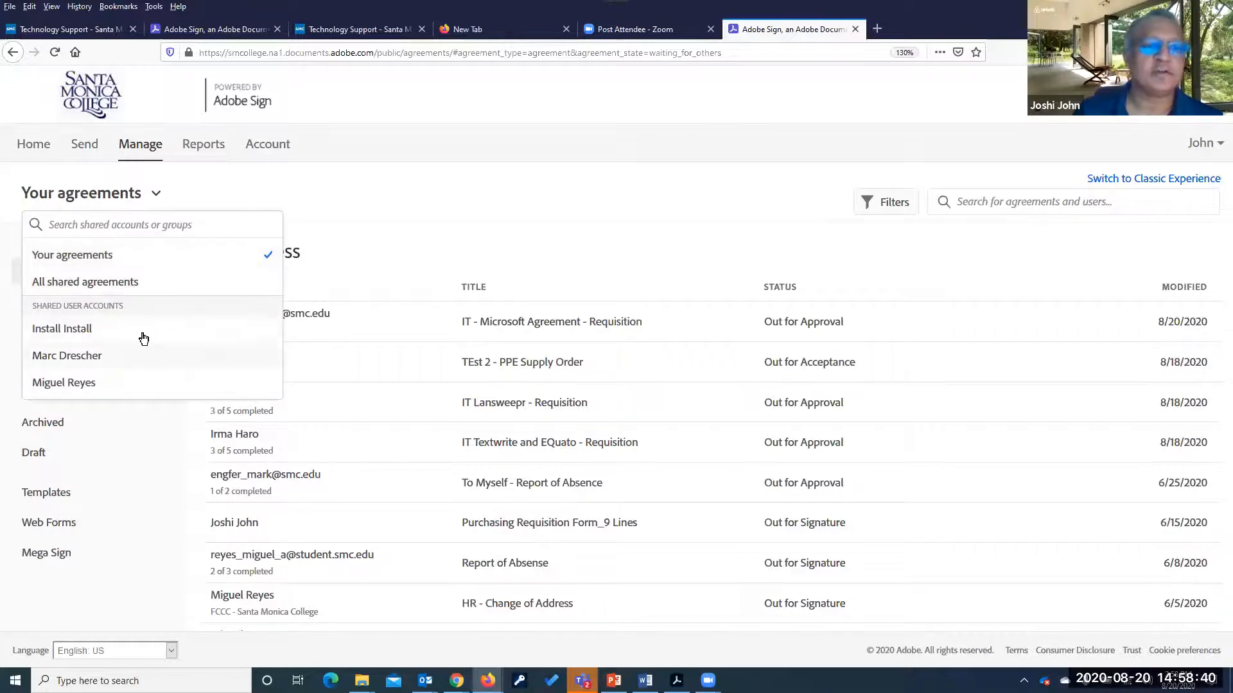
Collapse the Your agreements dropdown, leaving your 13 In Progress agreements visible
{"action": "left_click", "coordinate": [382, 206]}
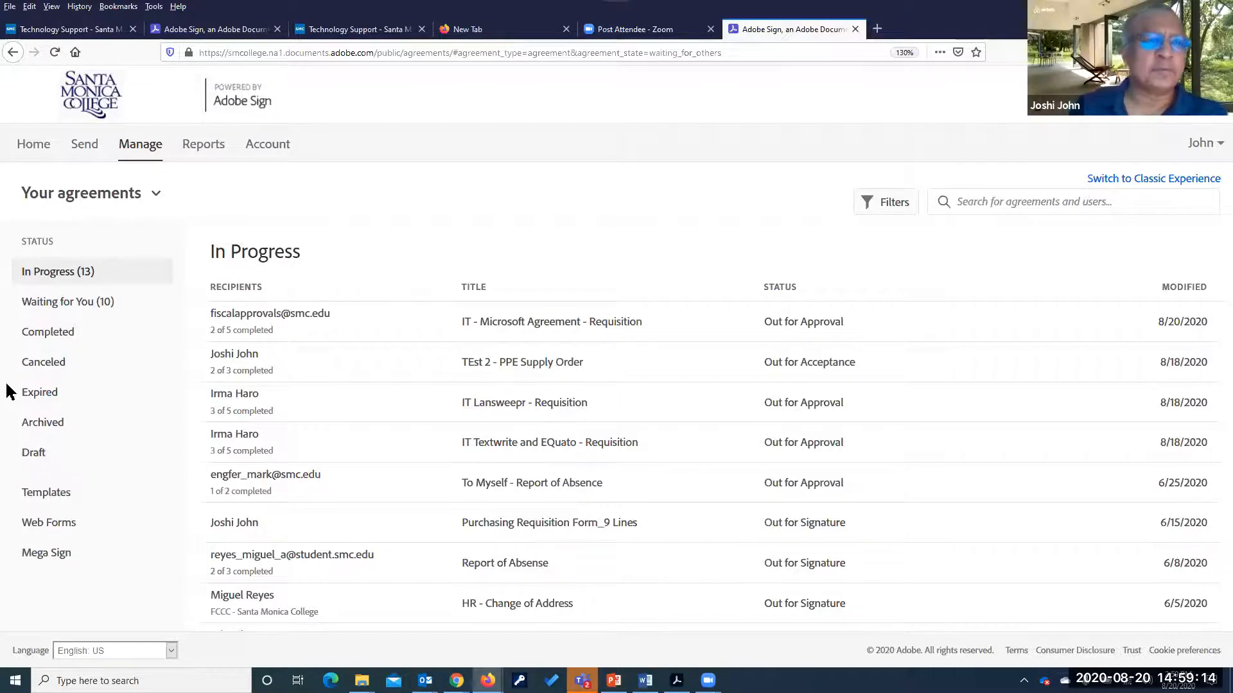
Switch to the colleague's shared account and show its 12 In Progress agreements
{"action": "left_click", "coordinate": [154, 194]}
{"action": "left_click", "coordinate": [64, 382]}
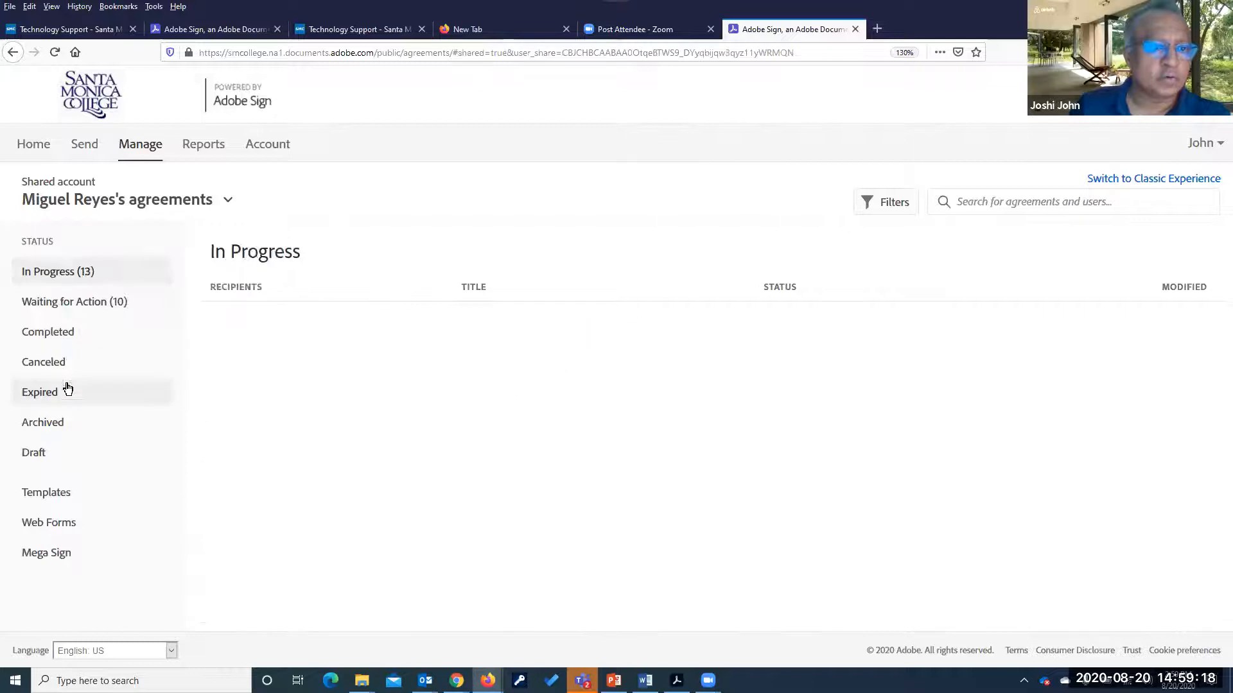
{"action": "left_click", "coordinate": [63, 299]}
{"action": "left_click", "coordinate": [57, 273]}
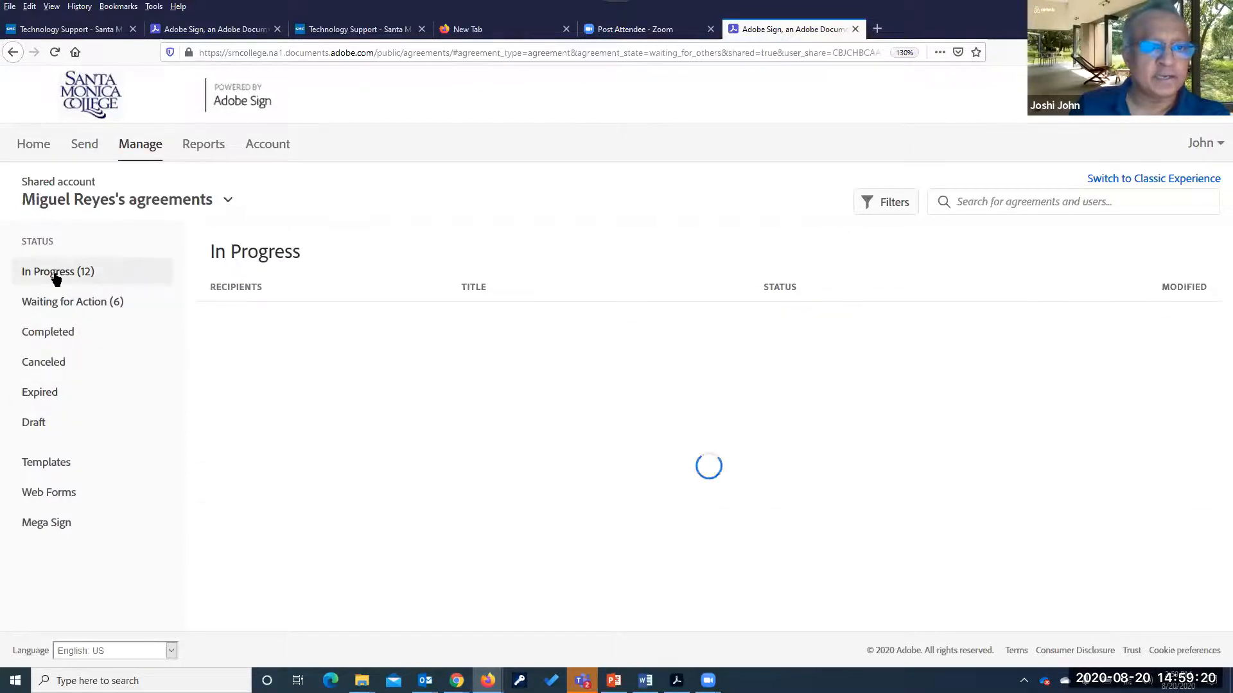
View details of IT - Microsoft Agreement - Requisition, TEst 2 - PPE Supply Order, then DHH
{"action": "left_click", "coordinate": [594, 321]}
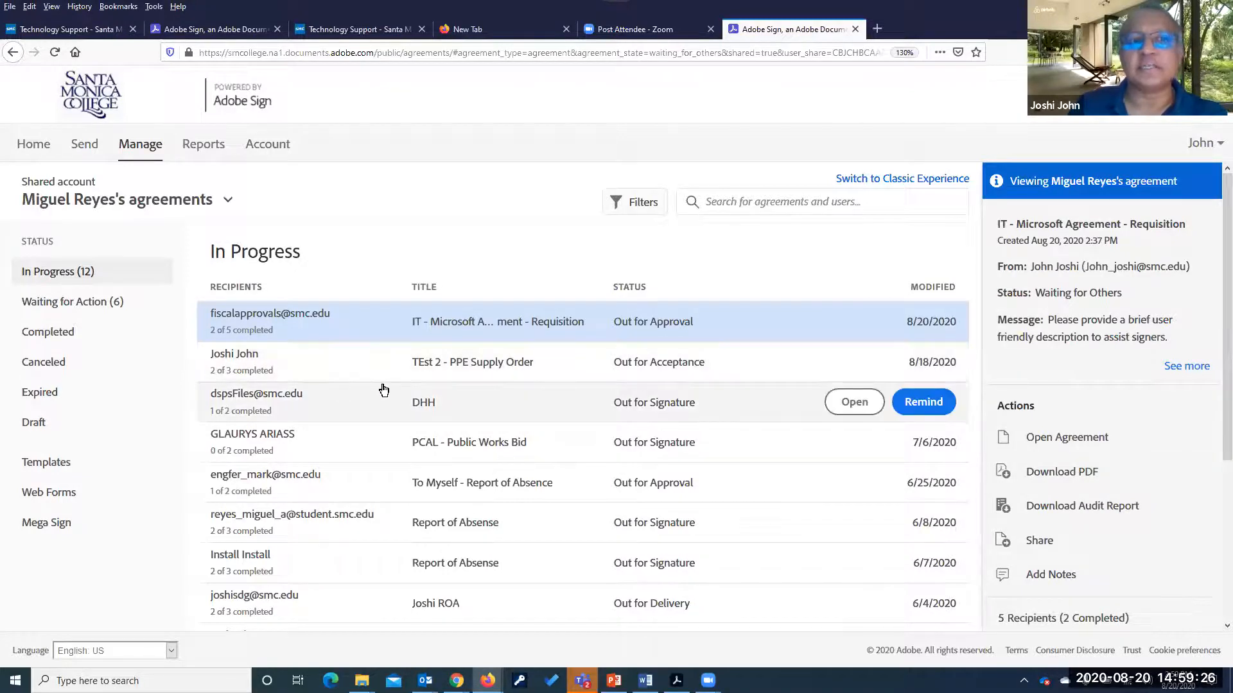
{"action": "left_click", "coordinate": [231, 372]}
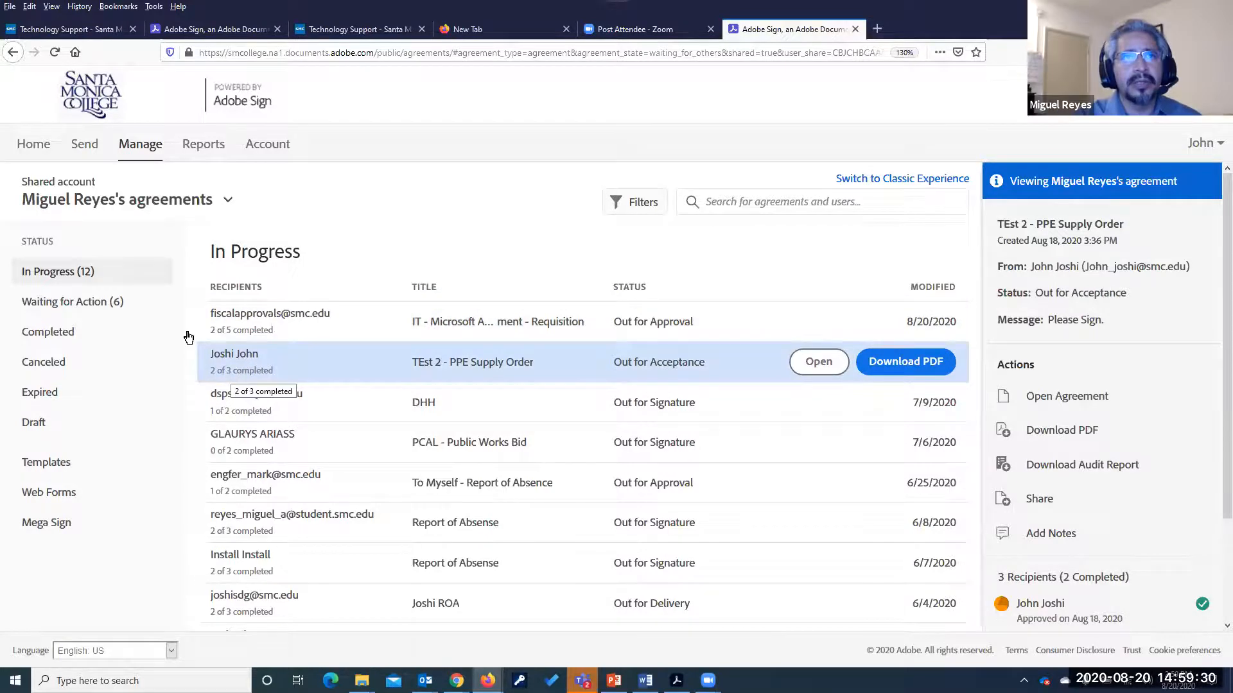
{"action": "left_click", "coordinate": [272, 405]}
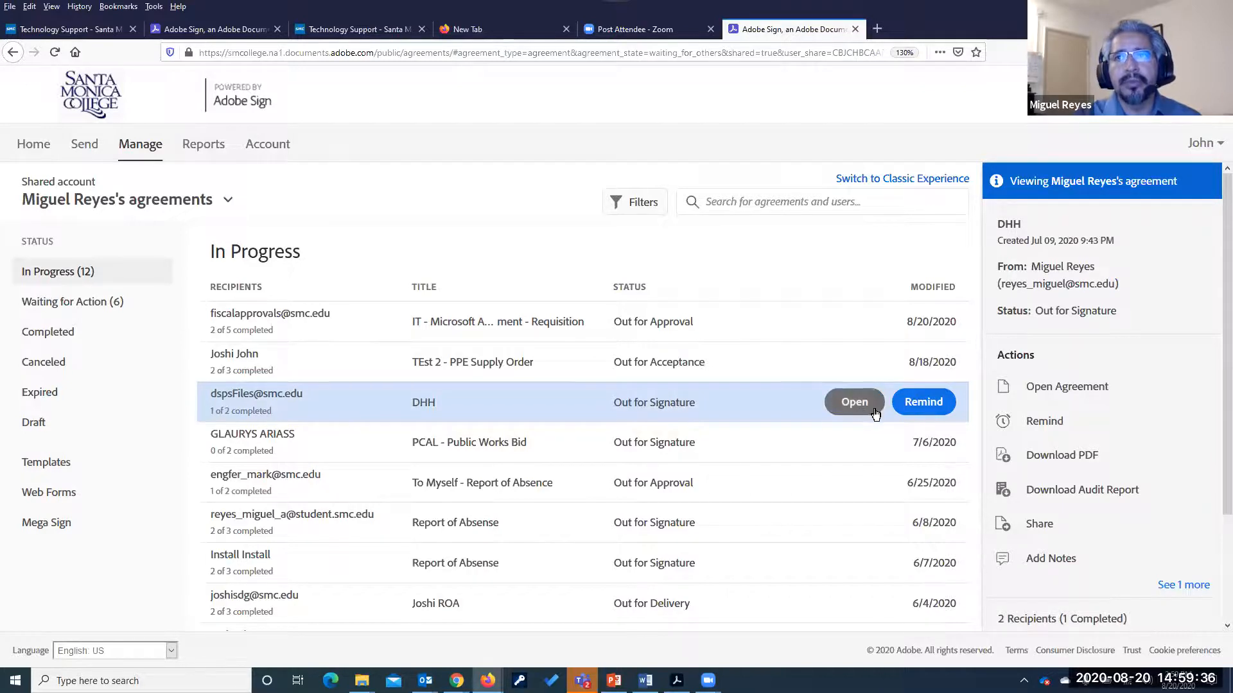
{"action": "left_click", "coordinate": [855, 402]}
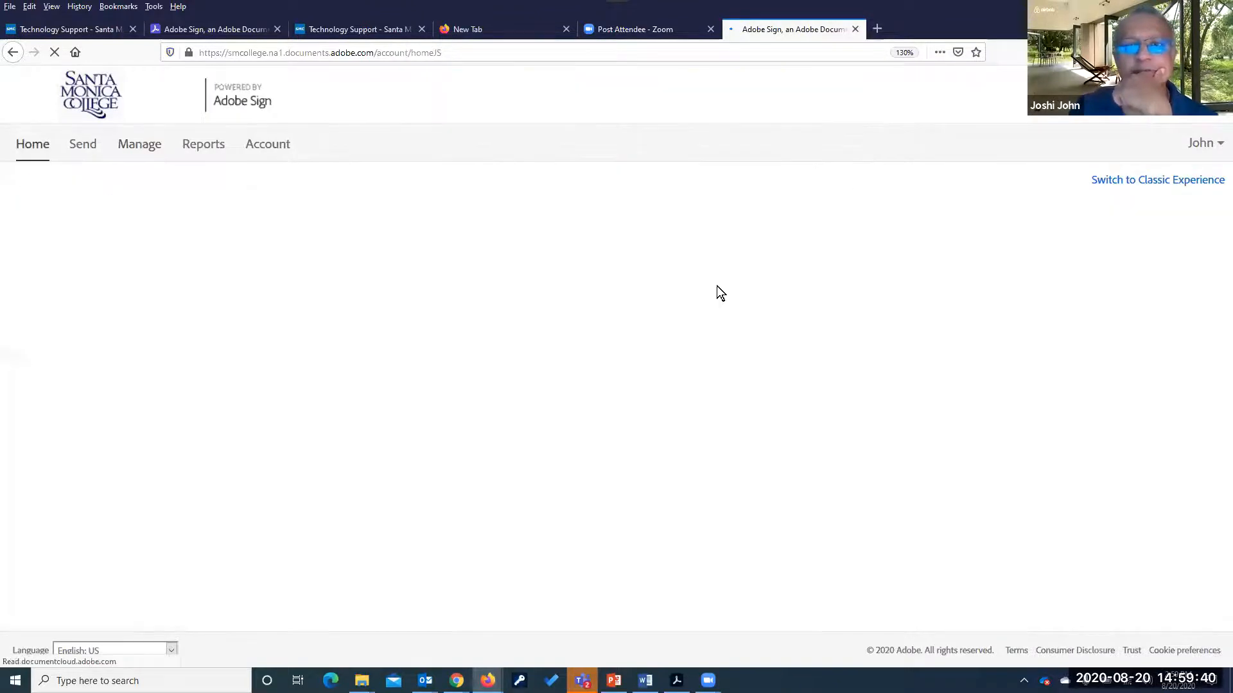
{"action": "left_click", "coordinate": [135, 150]}
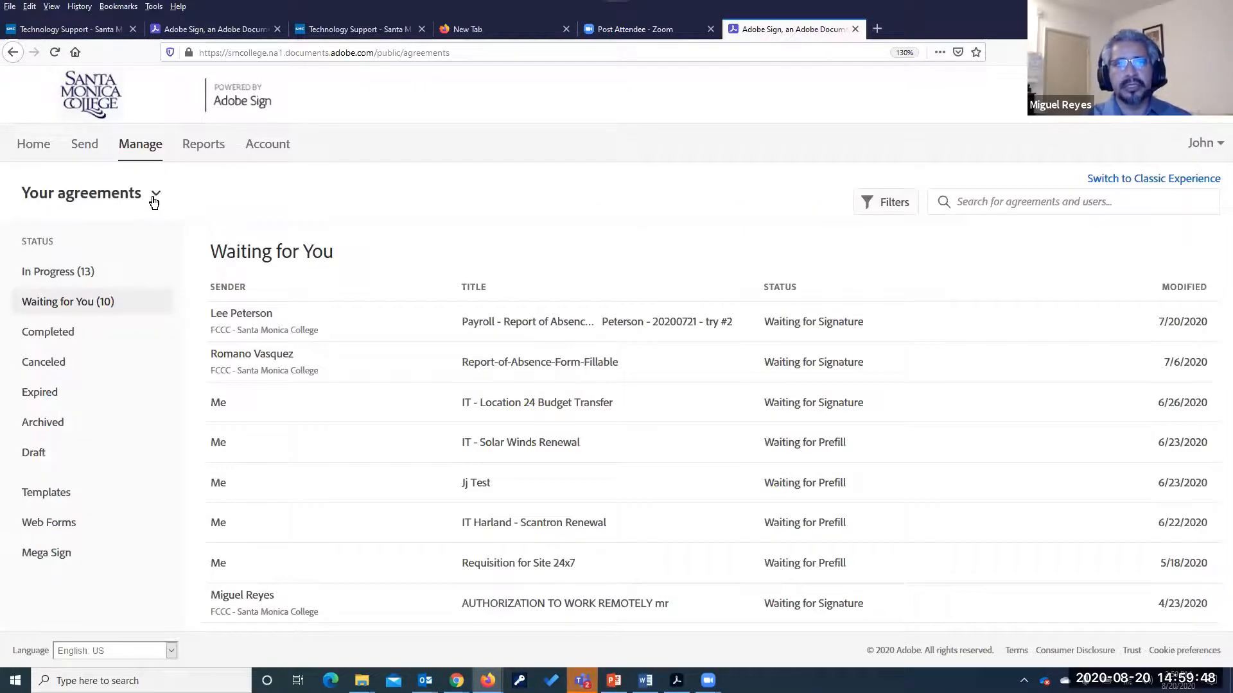
{"action": "left_click", "coordinate": [155, 193]}
{"action": "left_click", "coordinate": [62, 384]}
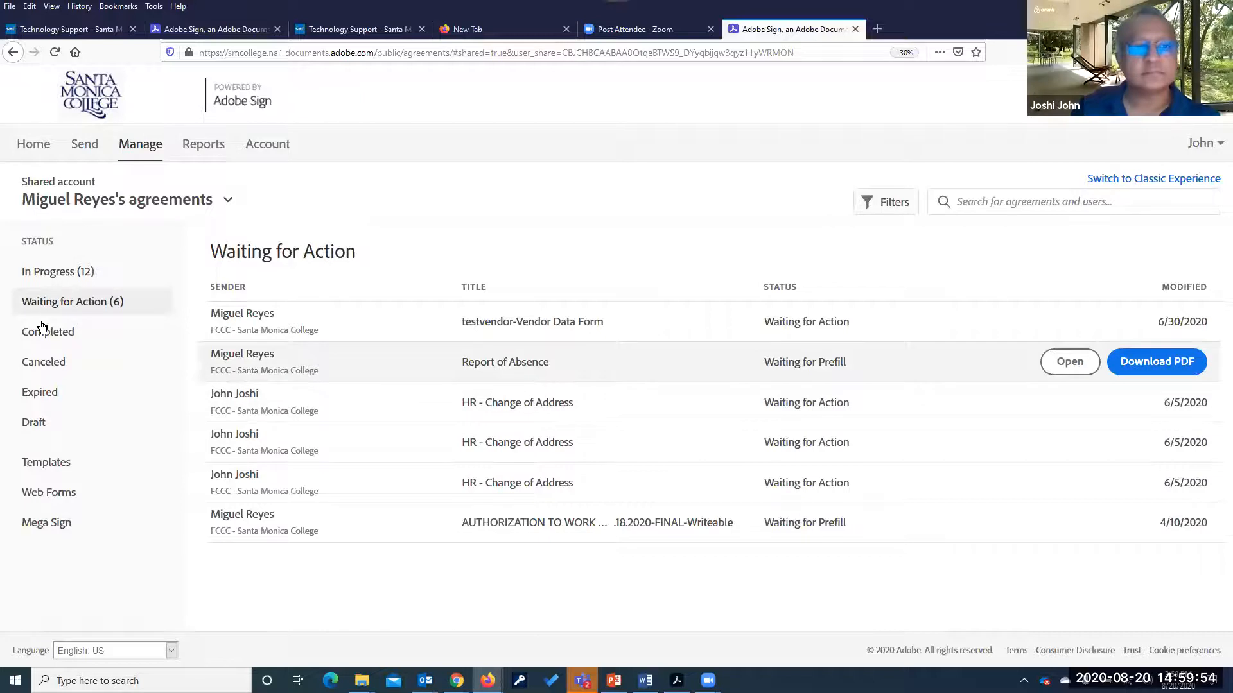
{"action": "left_click", "coordinate": [56, 273]}
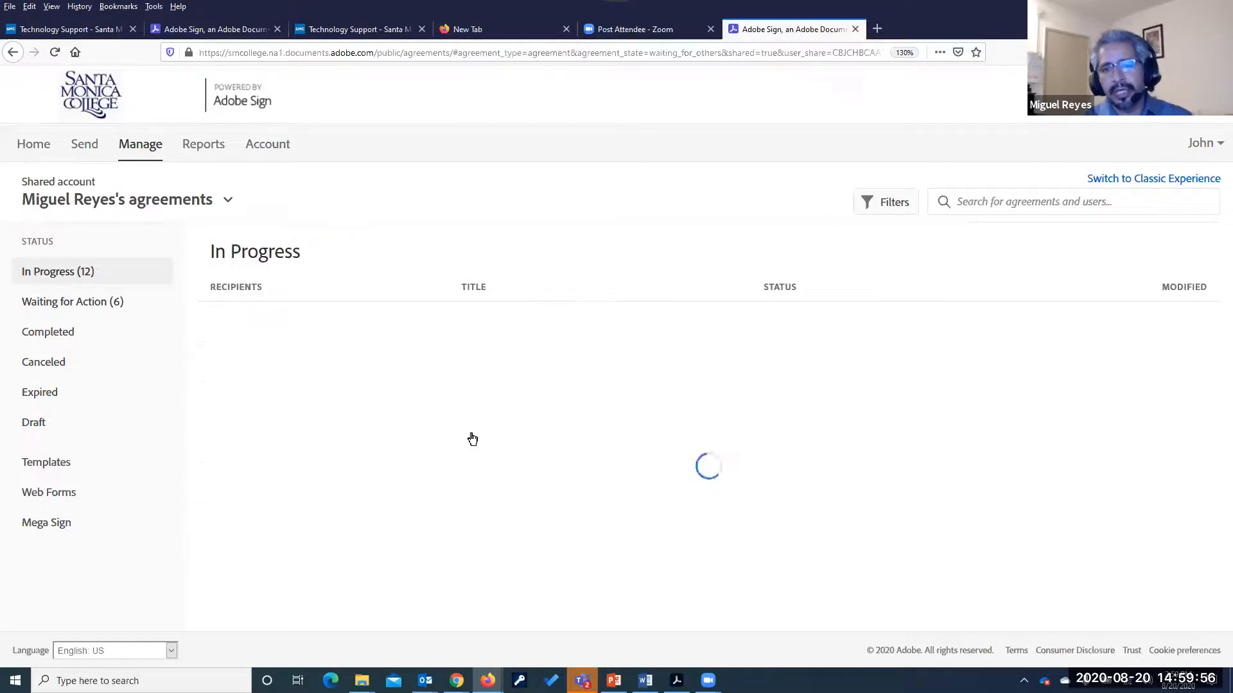
{"action": "left_click", "coordinate": [310, 414]}
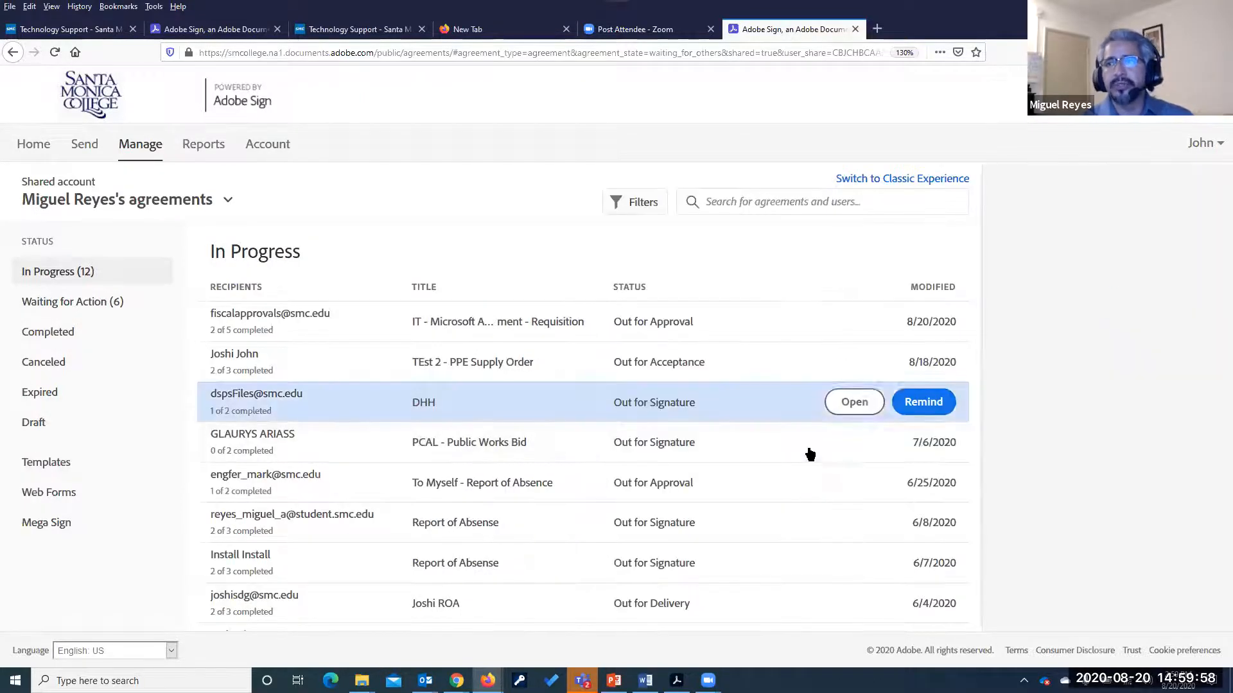